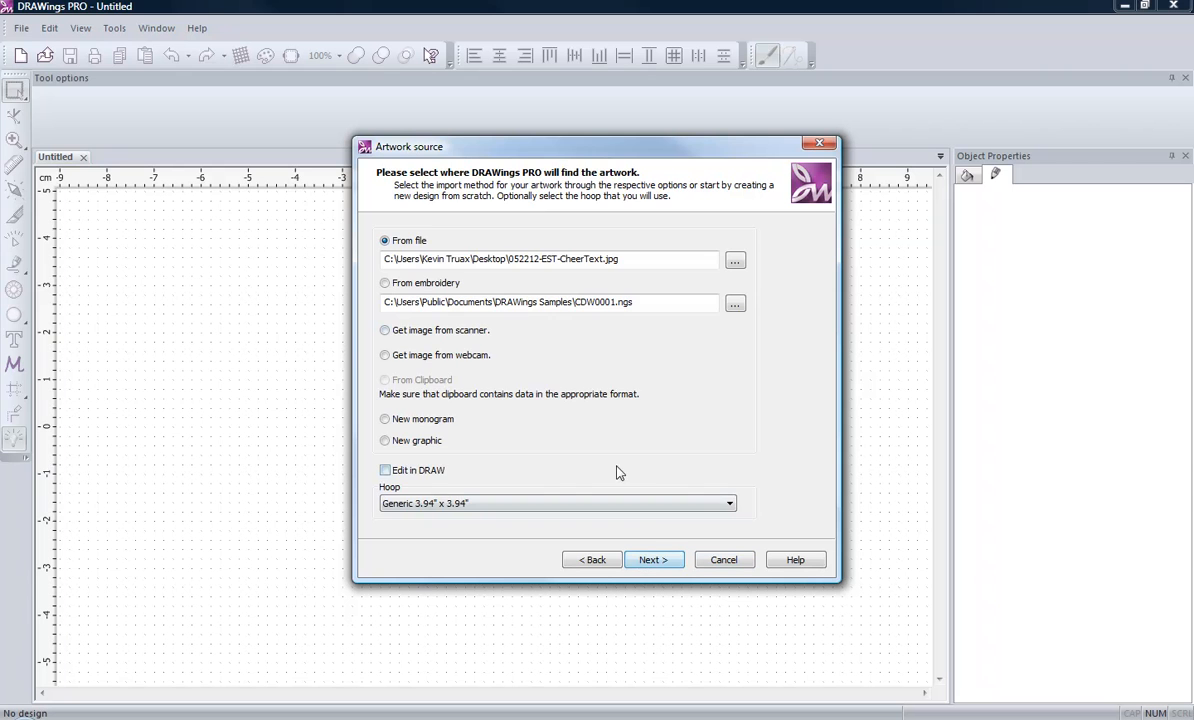
Import 052212-EST-CheerText.jpg by tracing it to outlines with the default trace options and both thread colours
left_click(653, 562)
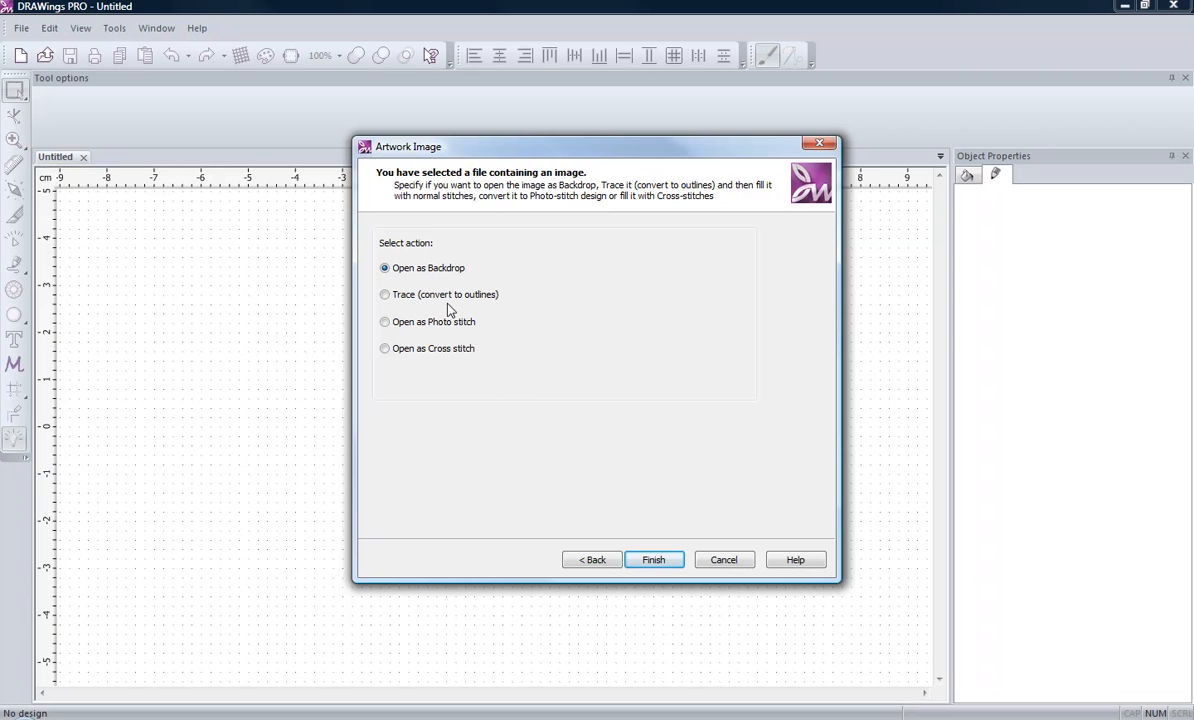
left_click(396, 297)
left_click(651, 560)
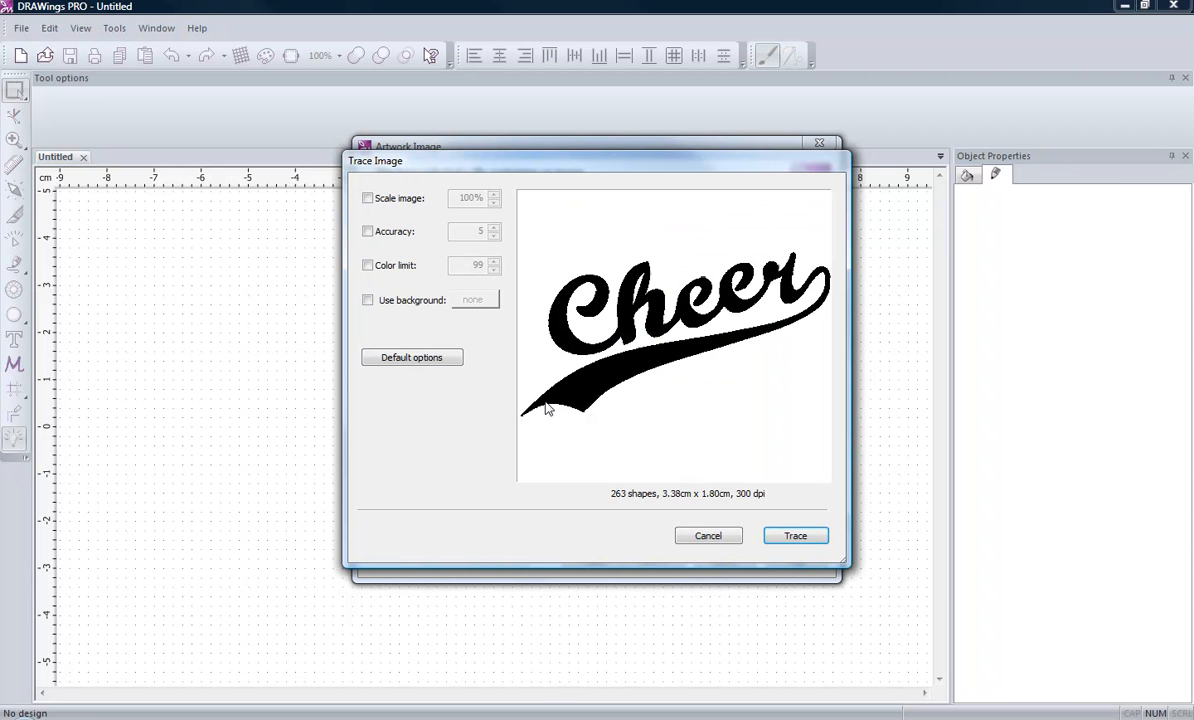
left_click(807, 540)
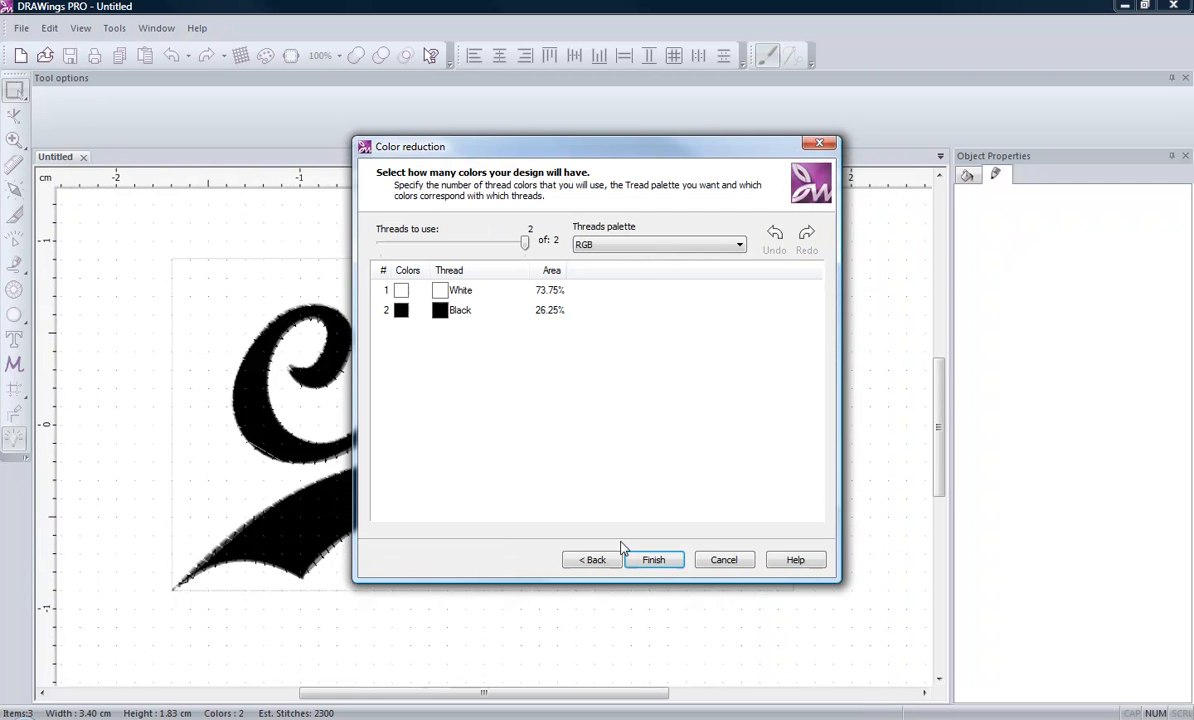
left_click(650, 566)
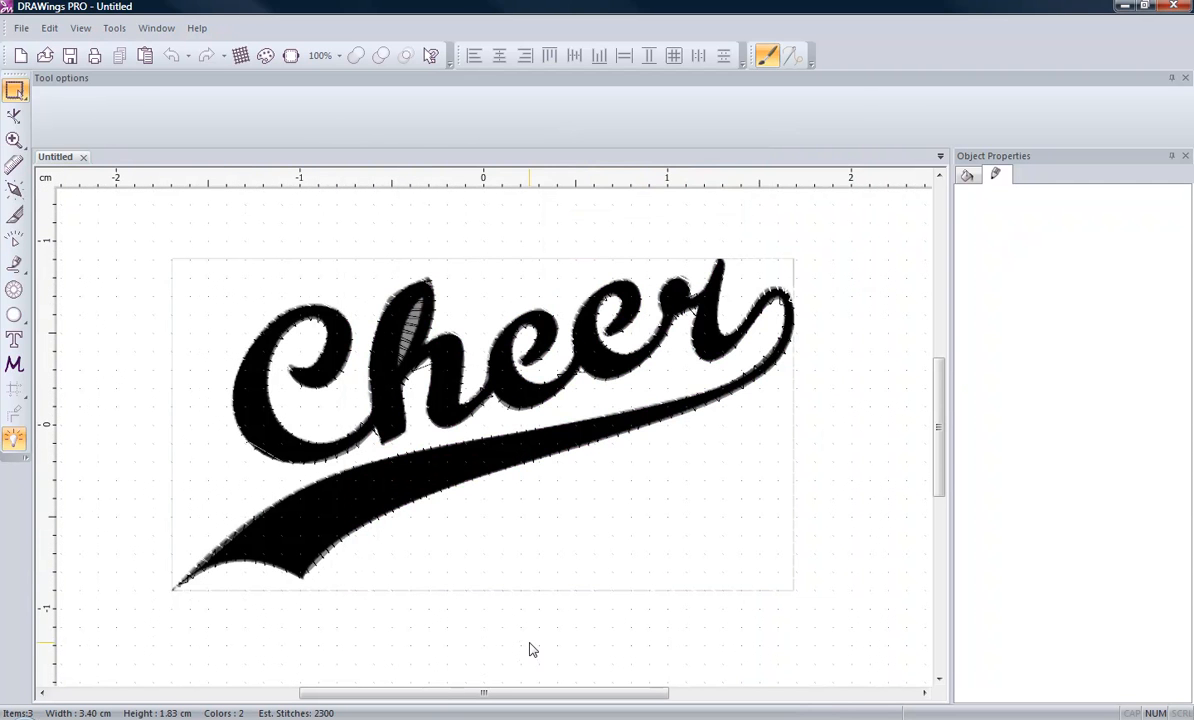
Separate the traced background shape from the Cheer artwork and delete it
left_click(426, 275)
scroll(426, 275, "down", 2)
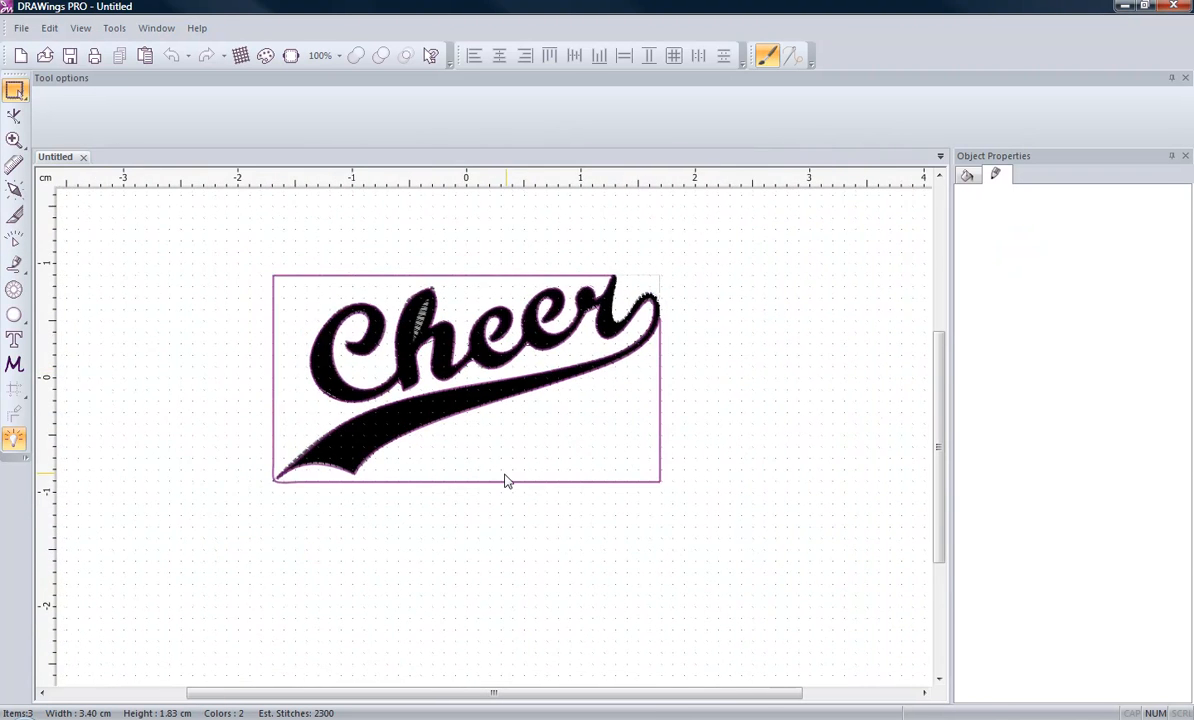
scroll(505, 481, "down", 1)
left_click(546, 605)
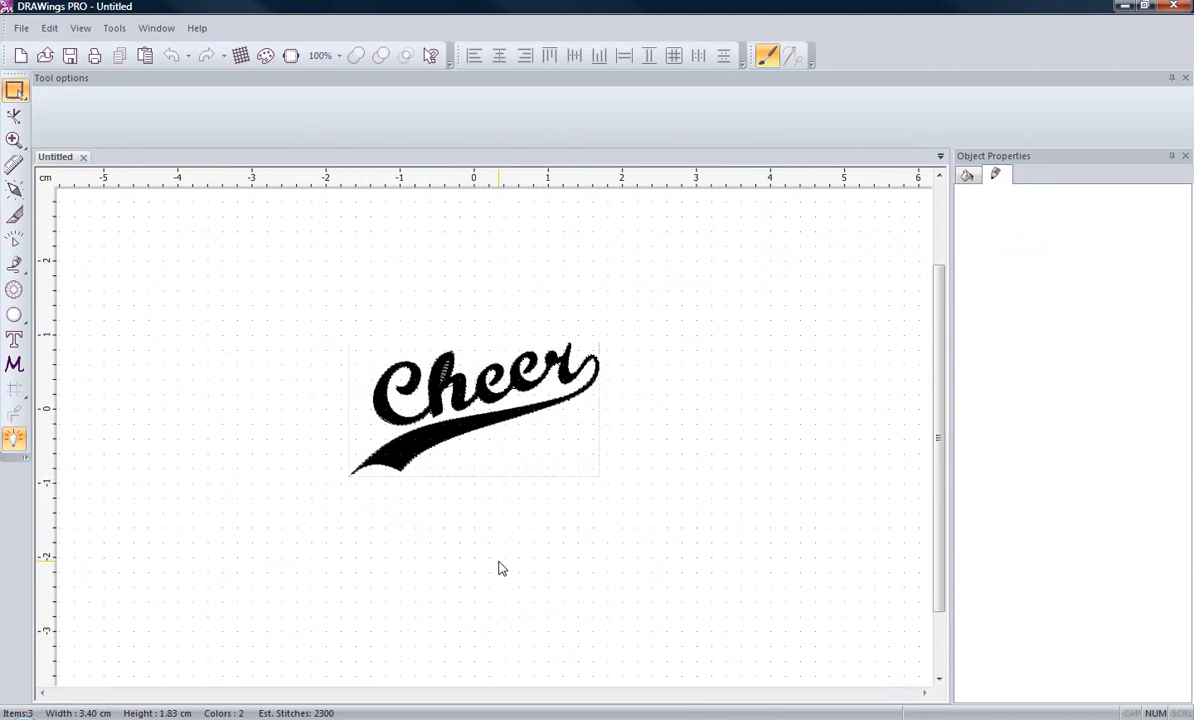
left_click(541, 474)
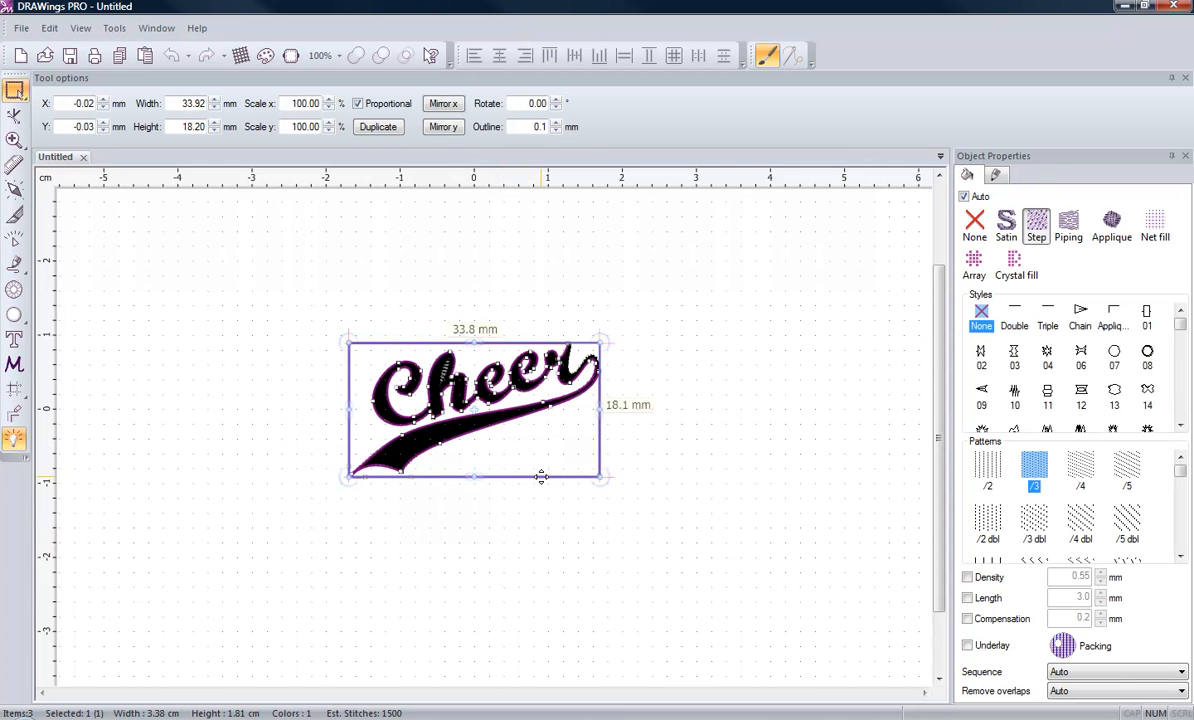
left_click_drag(541, 477, 853, 608)
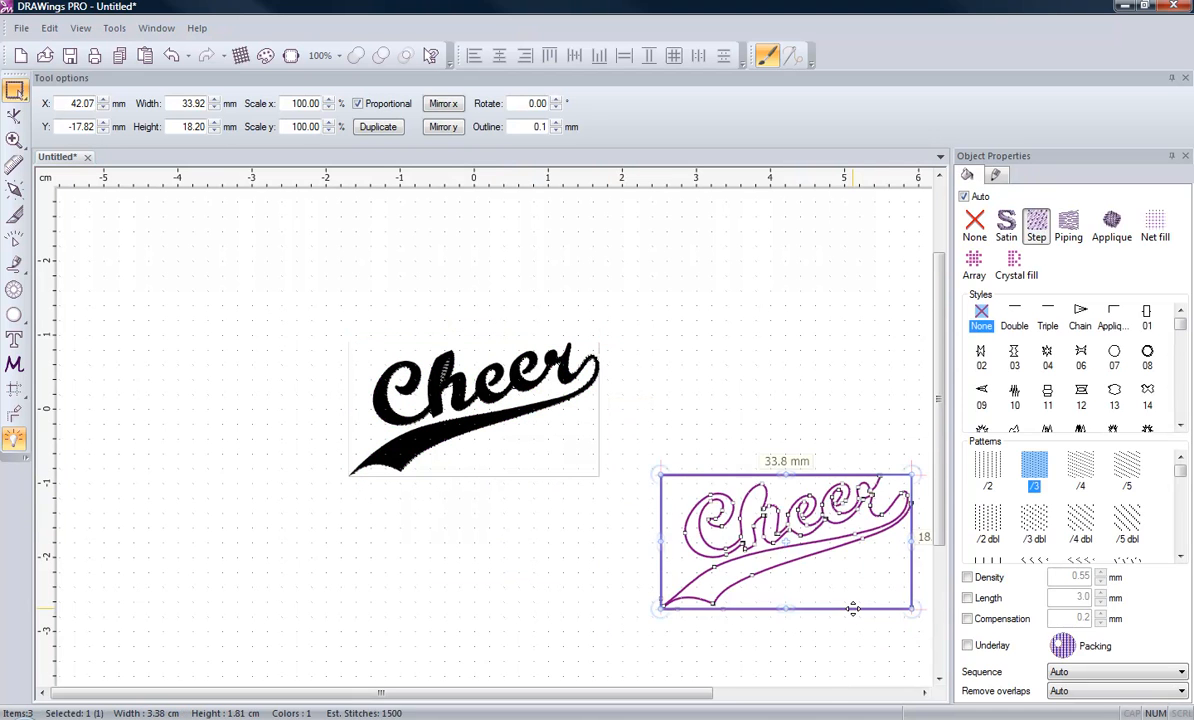
key("Delete")
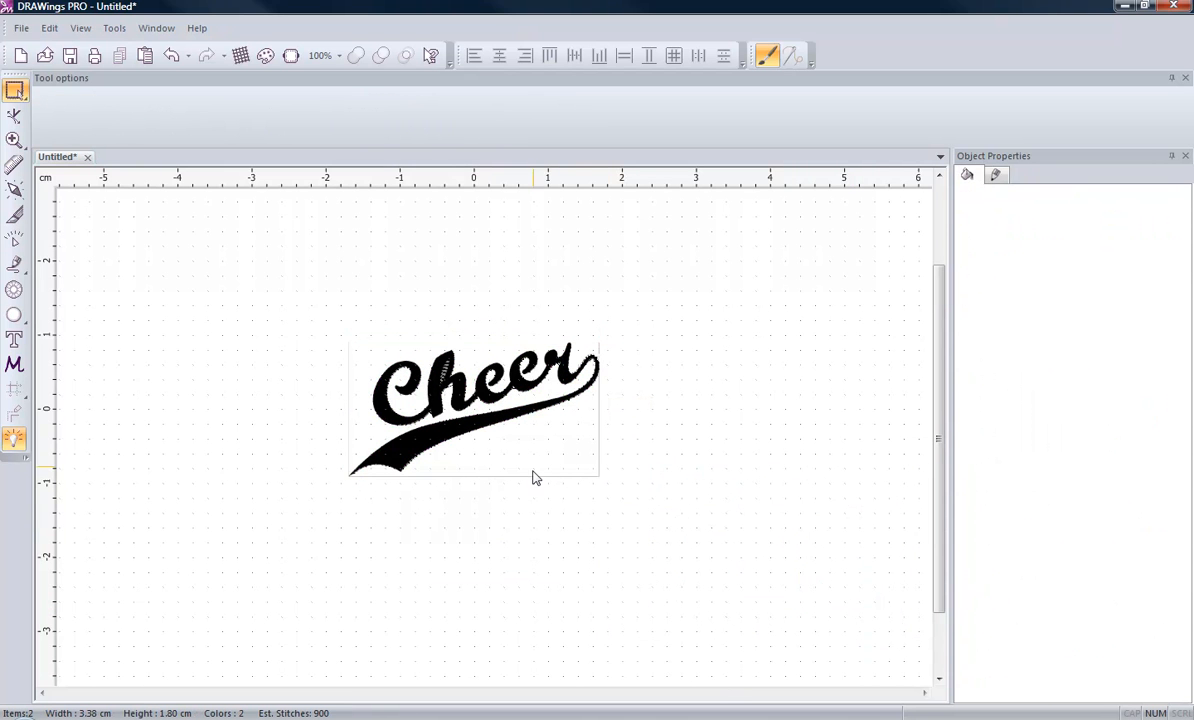
Move the traced black Cheer lettering clear of the backdrop image, to about X 32 mm, Y 38 mm
left_click(467, 422)
scroll(467, 421, "down", 1)
left_click_drag(467, 422, 739, 301)
scroll(561, 590, "down", 1)
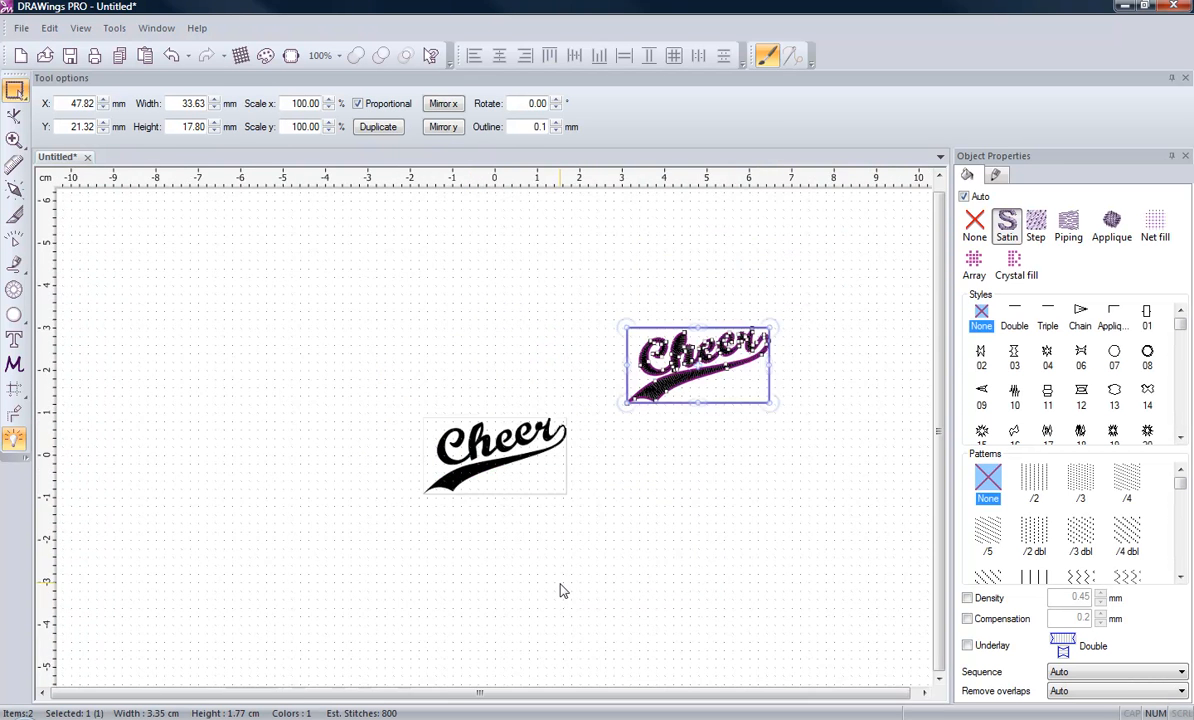
scroll(717, 362, "up", 3)
left_click(570, 533)
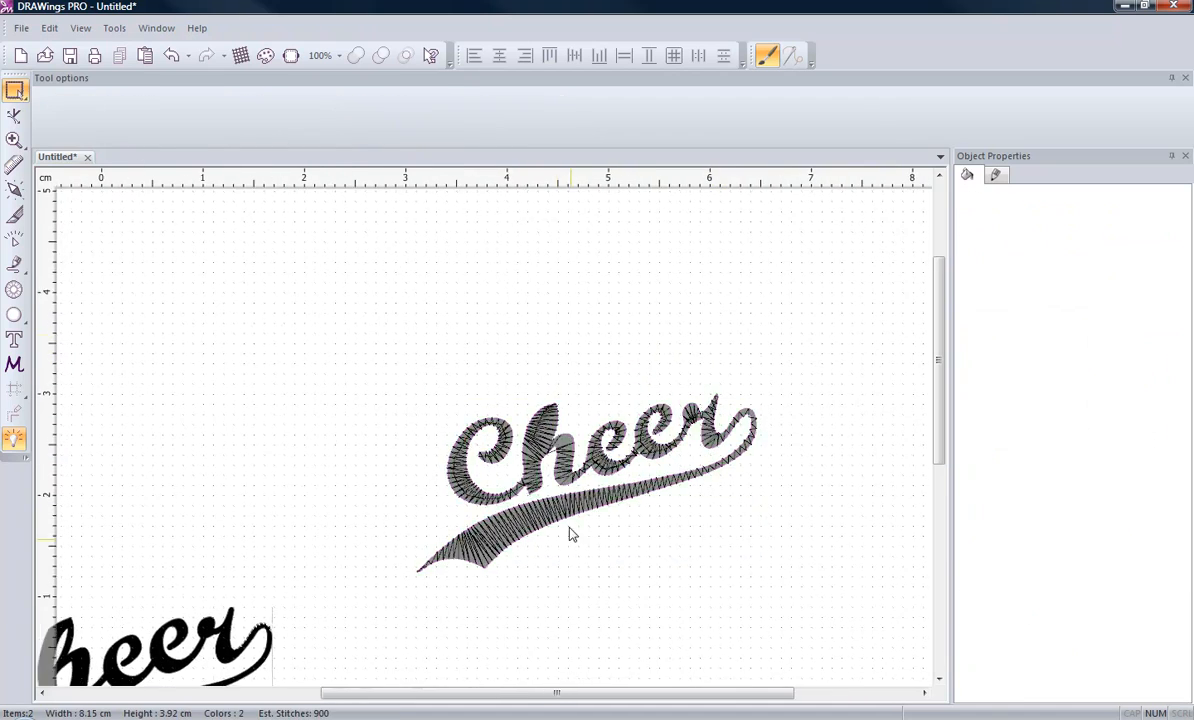
left_click(560, 468)
left_click_drag(560, 468, 376, 274)
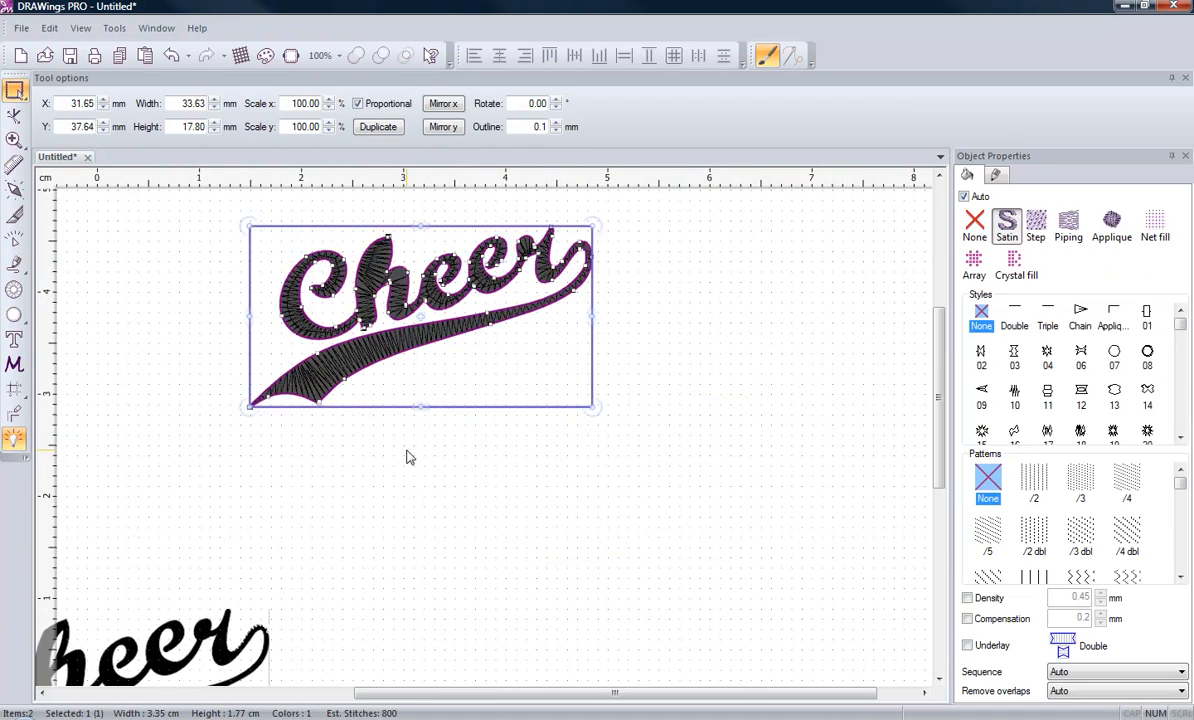
Examine the satin stitches and outline along the lower curve of the letter C at close range
left_click(408, 457)
scroll(259, 335, "up", 5)
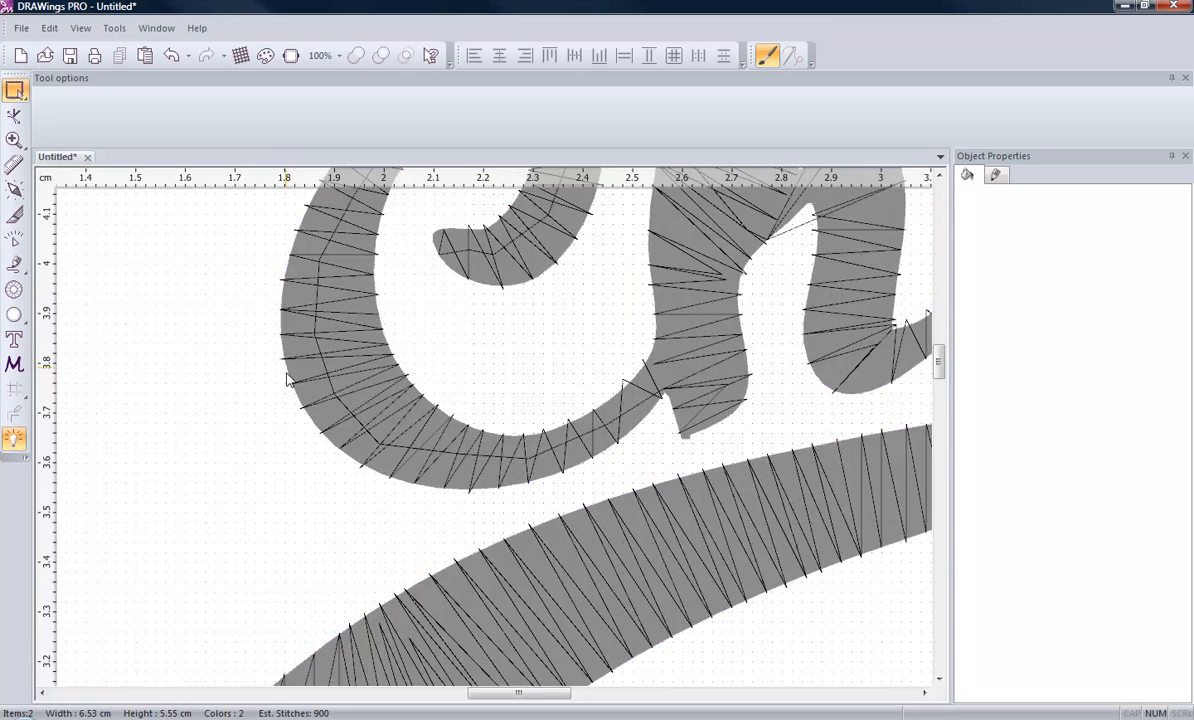
scroll(287, 378, "up", 3)
left_click(350, 457)
scroll(372, 549, "up", 2)
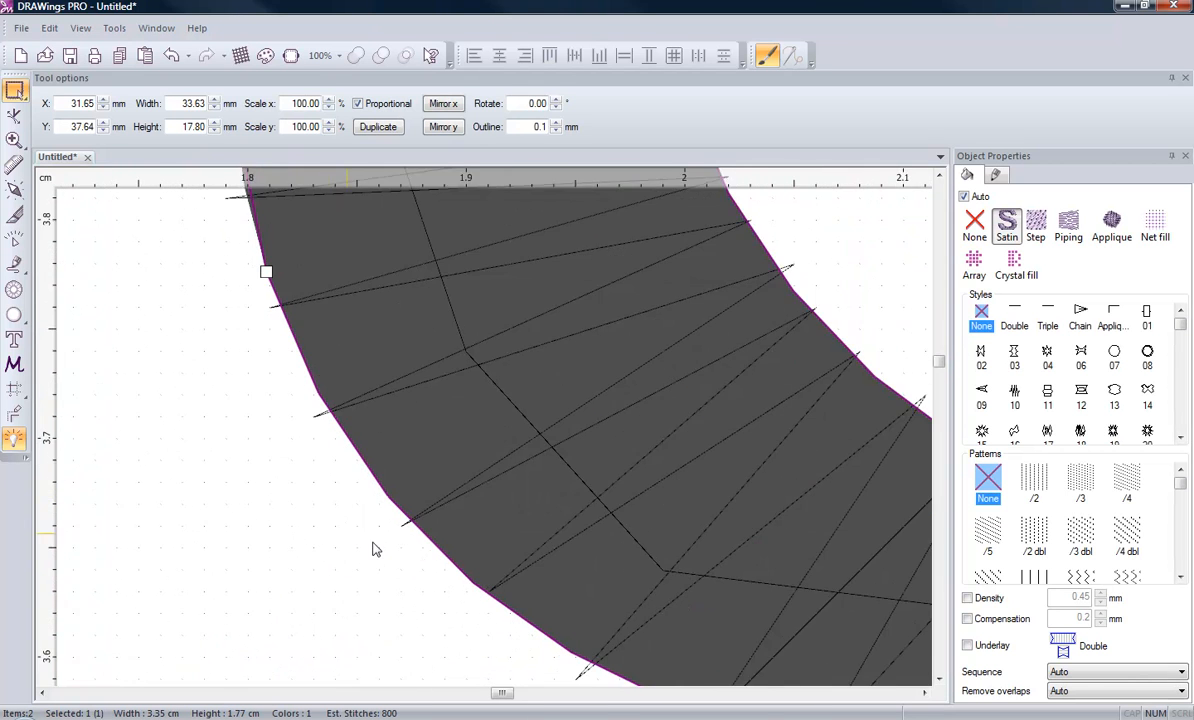
scroll(372, 549, "up", 2)
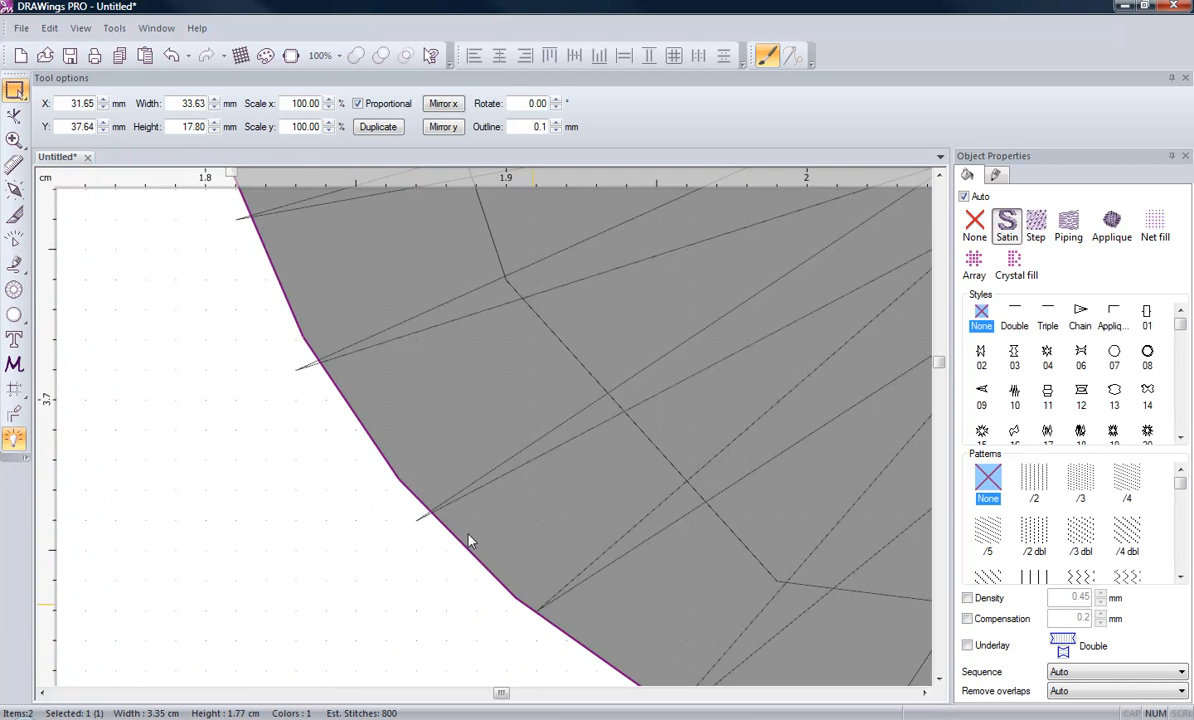
scroll(345, 498, "down", 1)
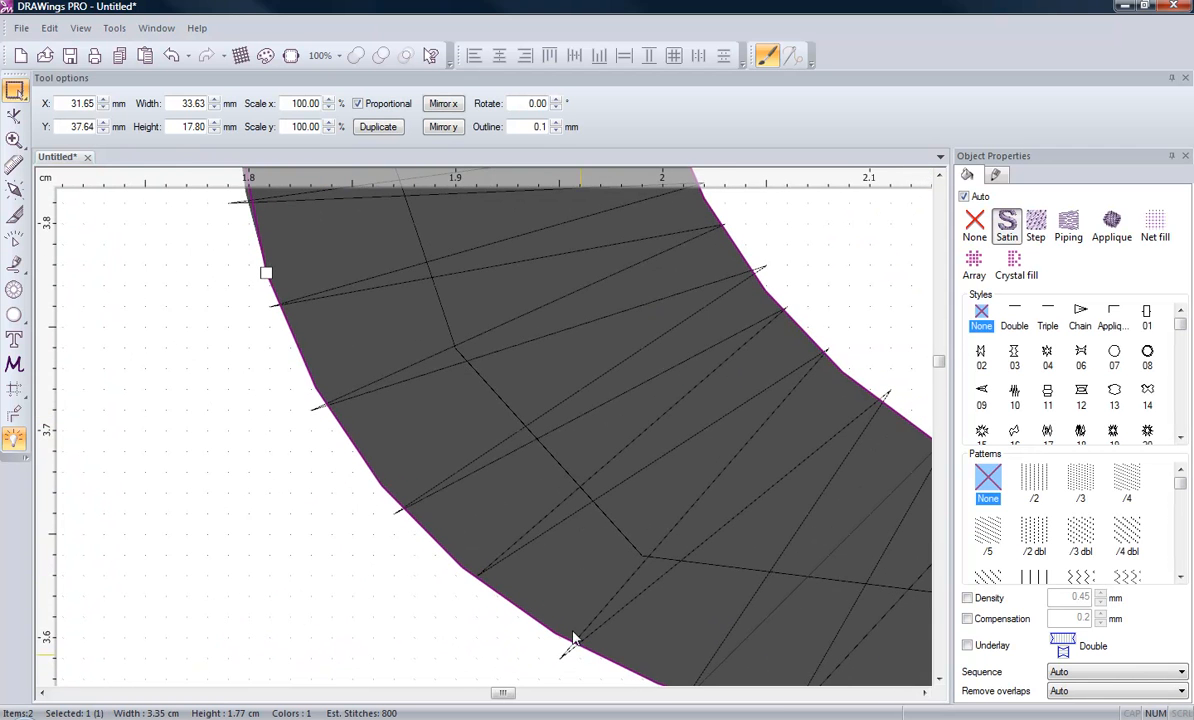
scroll(440, 539, "down", 2)
scroll(565, 535, "down", 4)
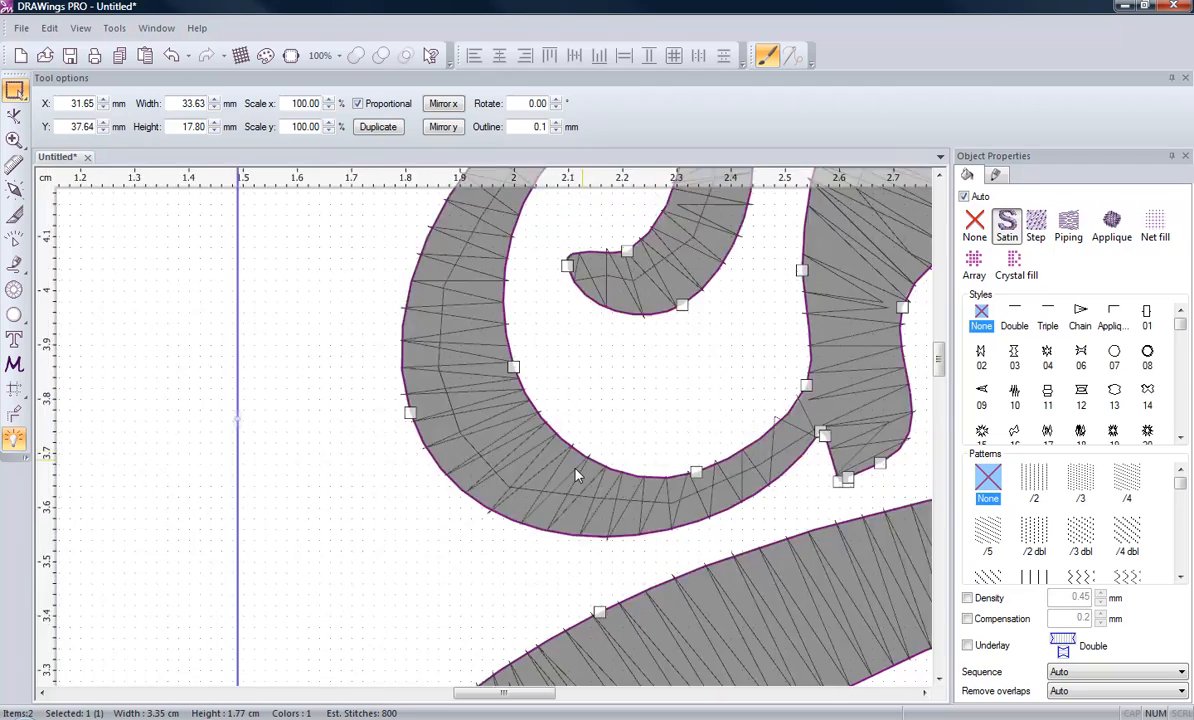
scroll(386, 389, "down", 3)
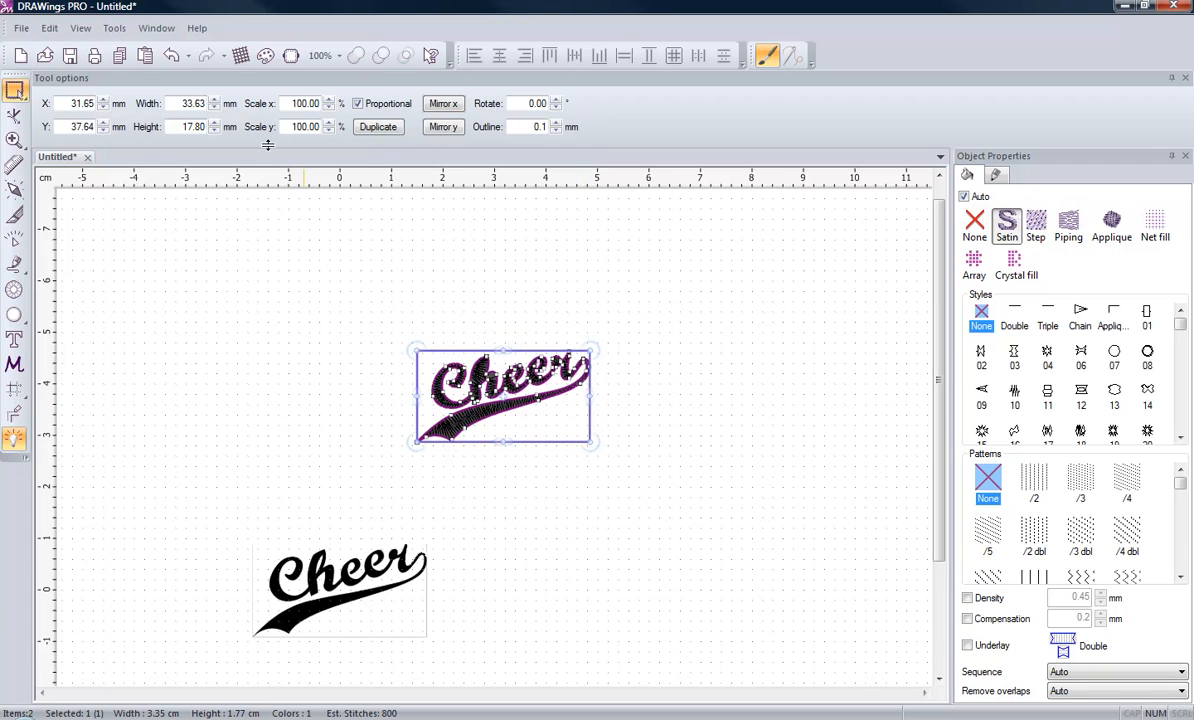
Scale the traced lettering proportionally to 240 mm wide and place it above the backdrop, at about X 30 mm, Y 94 mm
scroll(532, 341, "down", 2)
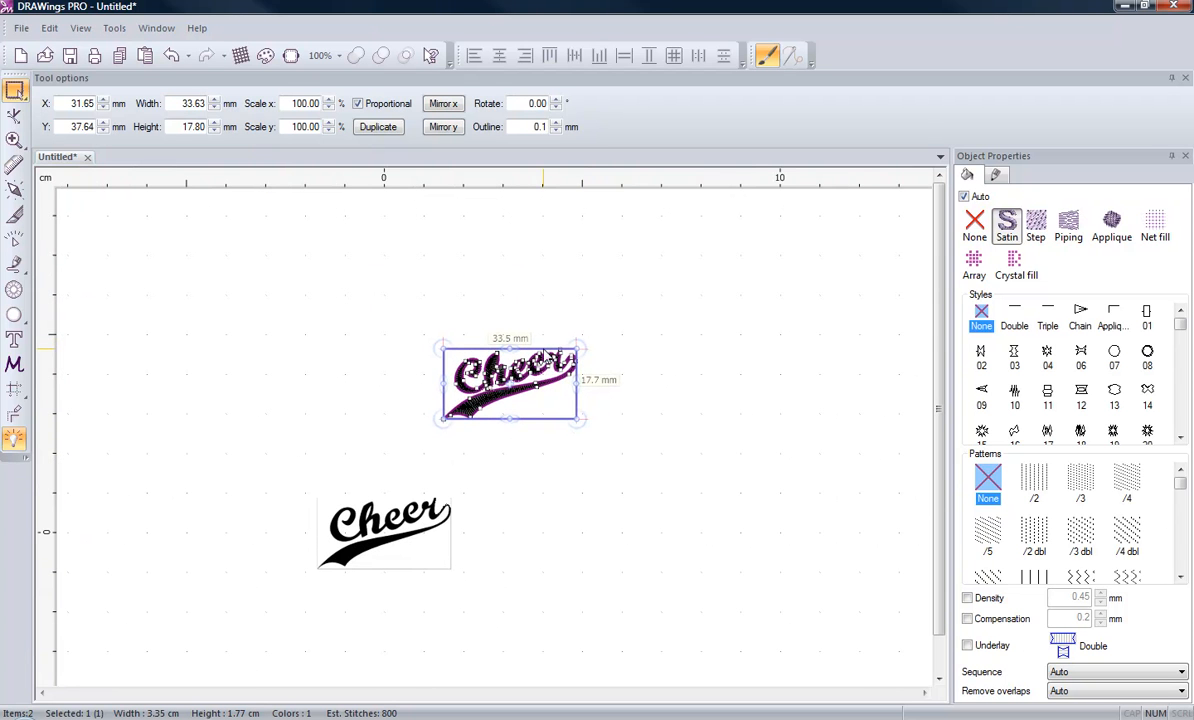
left_click_drag(543, 350, 408, 268)
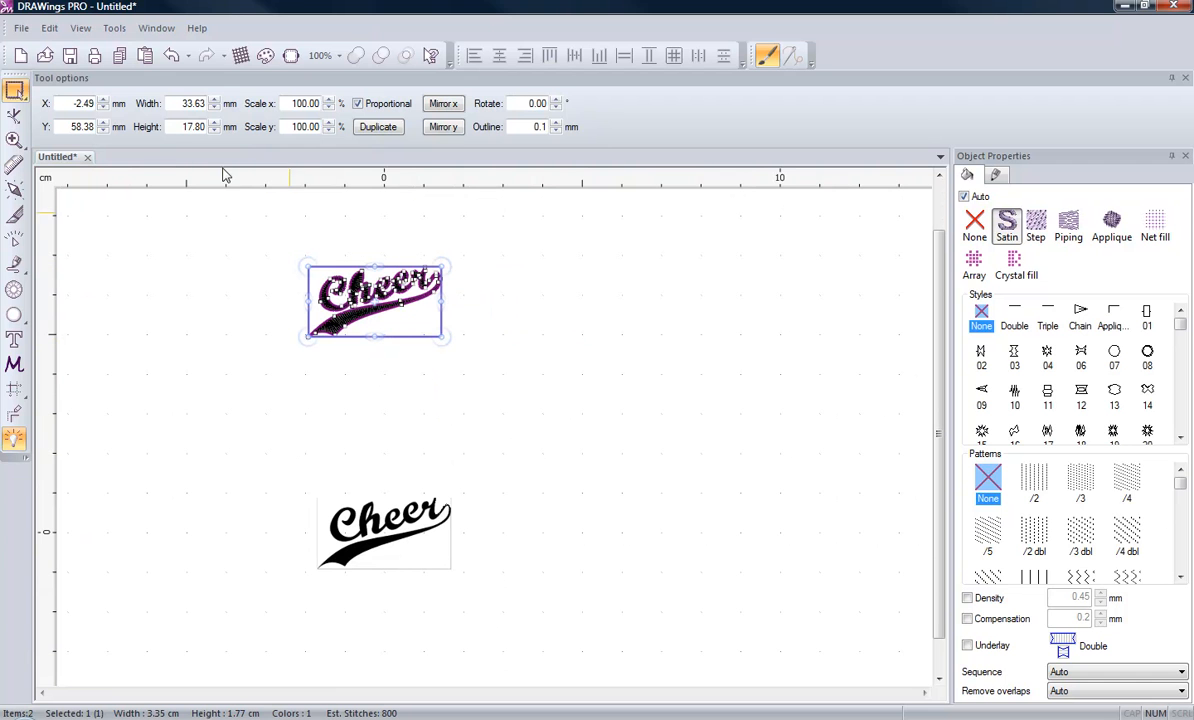
double_click(178, 107)
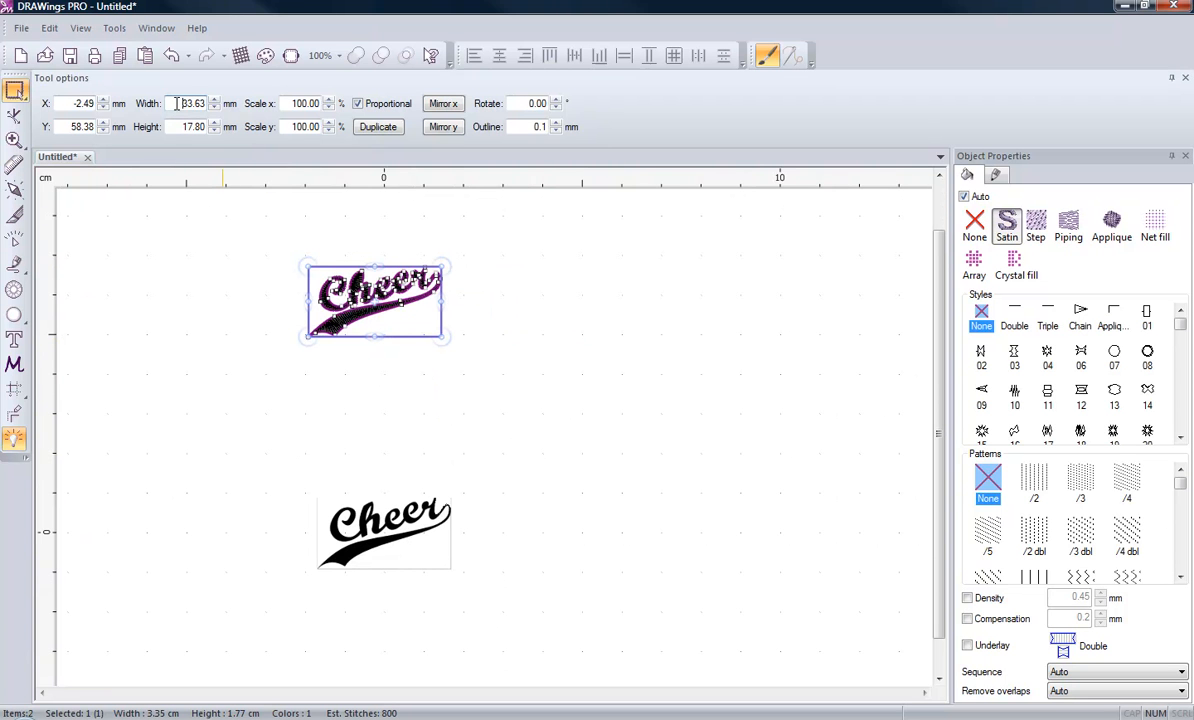
double_click(178, 104)
type("44444444")
key("Return")
scroll(352, 472, "down", 4)
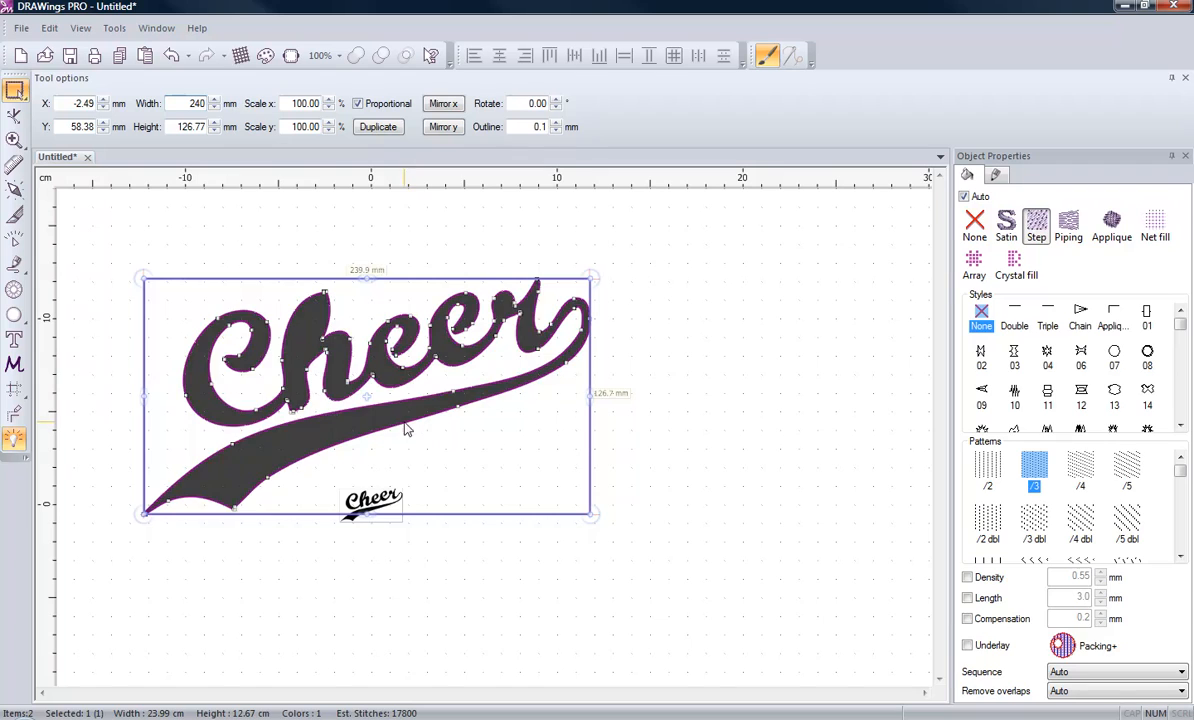
left_click_drag(406, 427, 470, 359)
left_click(660, 577)
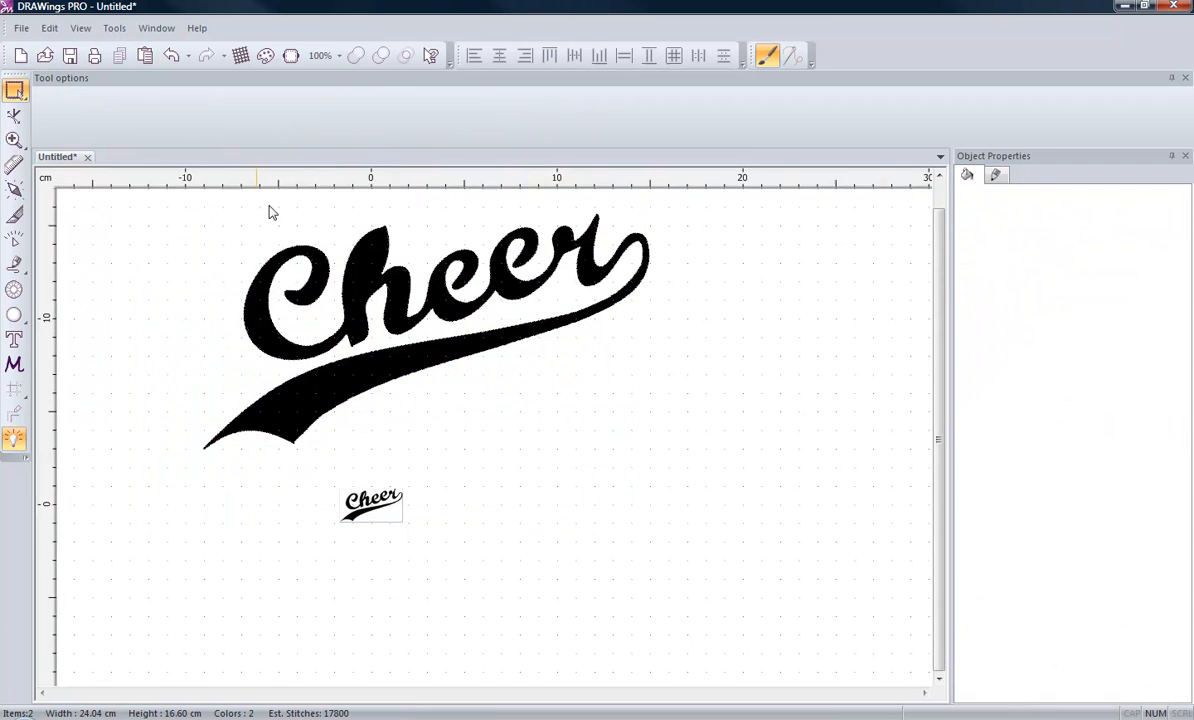
Examine the step-fill stitches and outline along the enlarged letter C's lower curve at close range
scroll(269, 208, "up", 2)
scroll(250, 337, "up", 8)
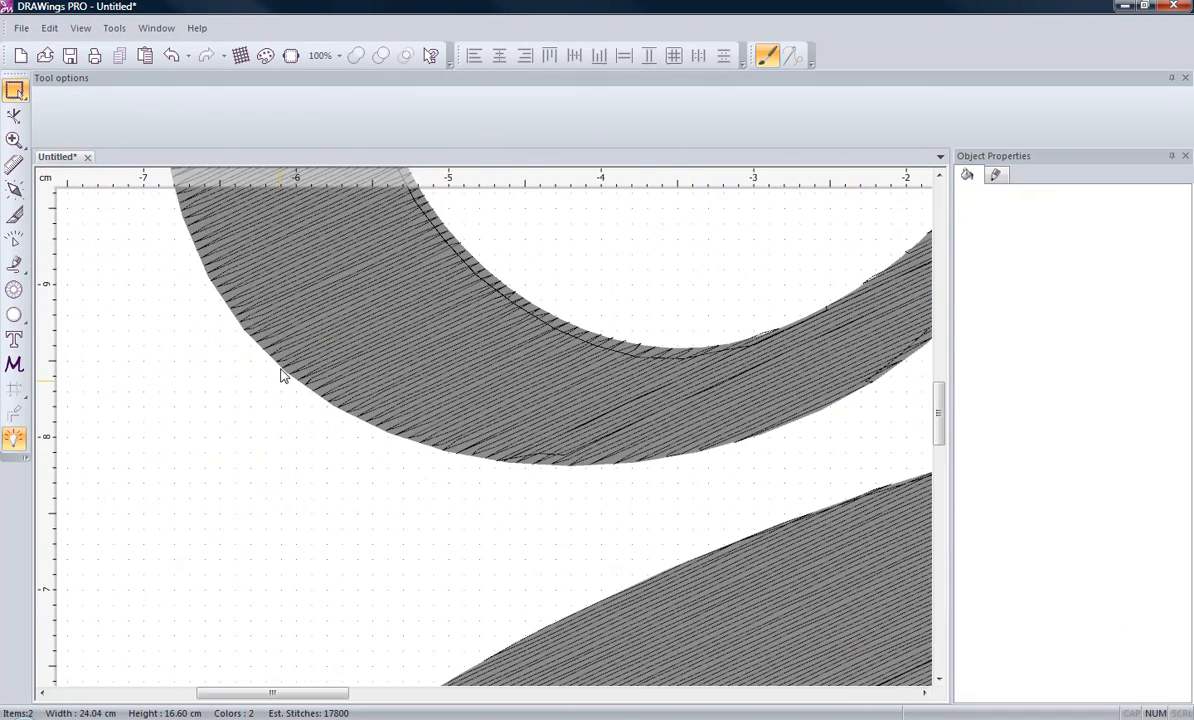
left_click(283, 375)
scroll(265, 370, "up", 6)
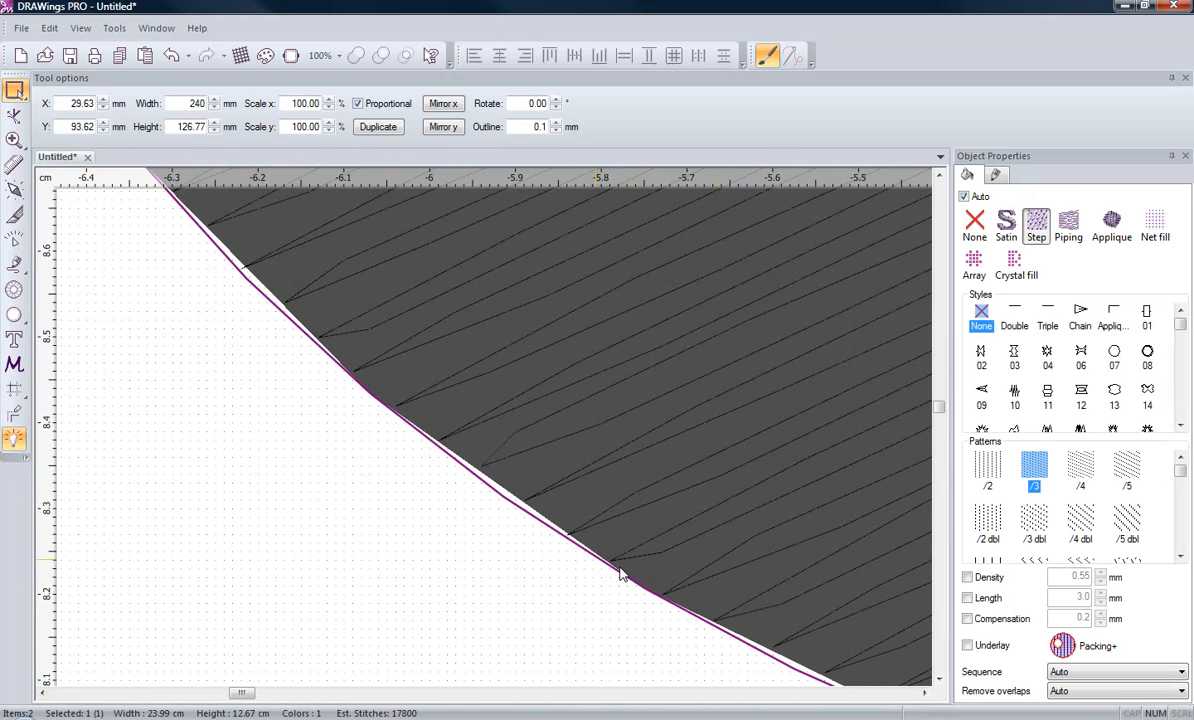
scroll(440, 360, "down", 6)
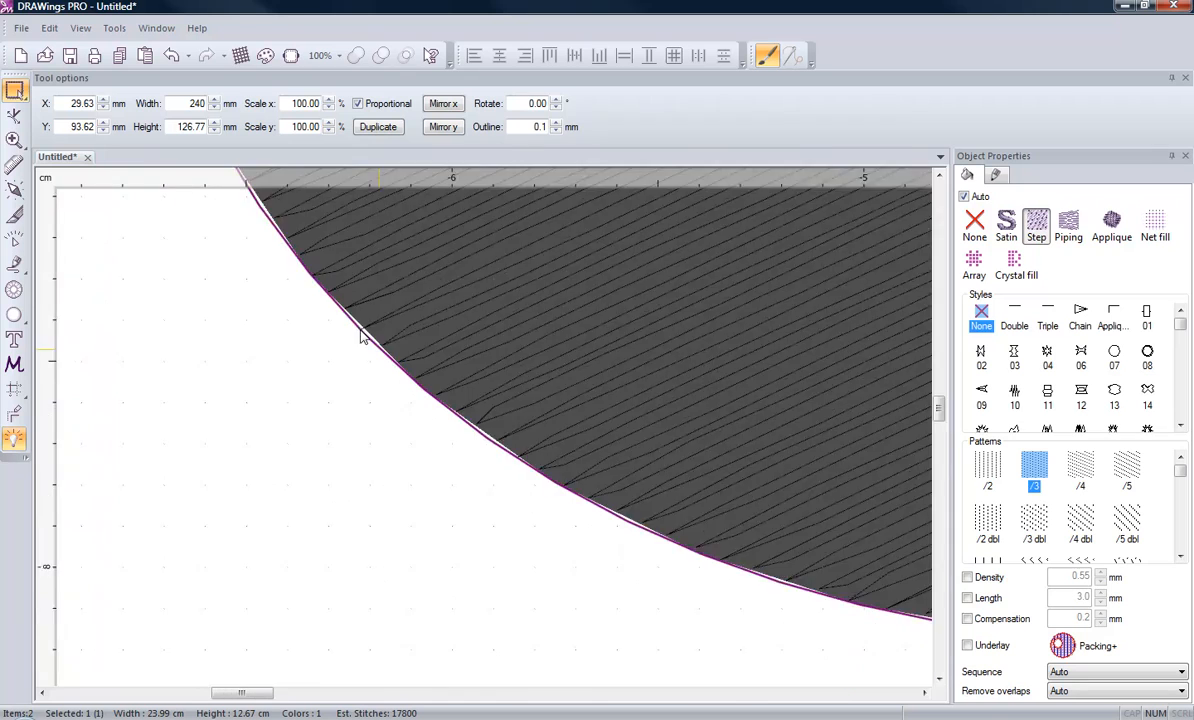
scroll(370, 351, "down", 8)
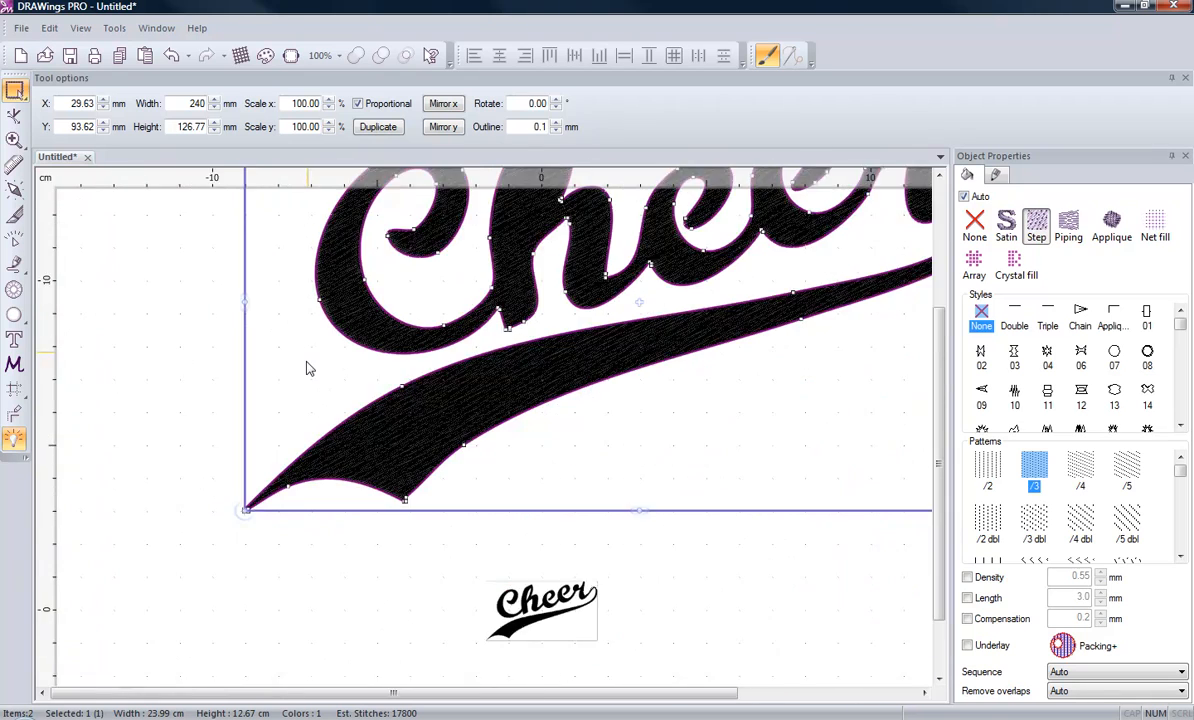
scroll(616, 568, "down", 3)
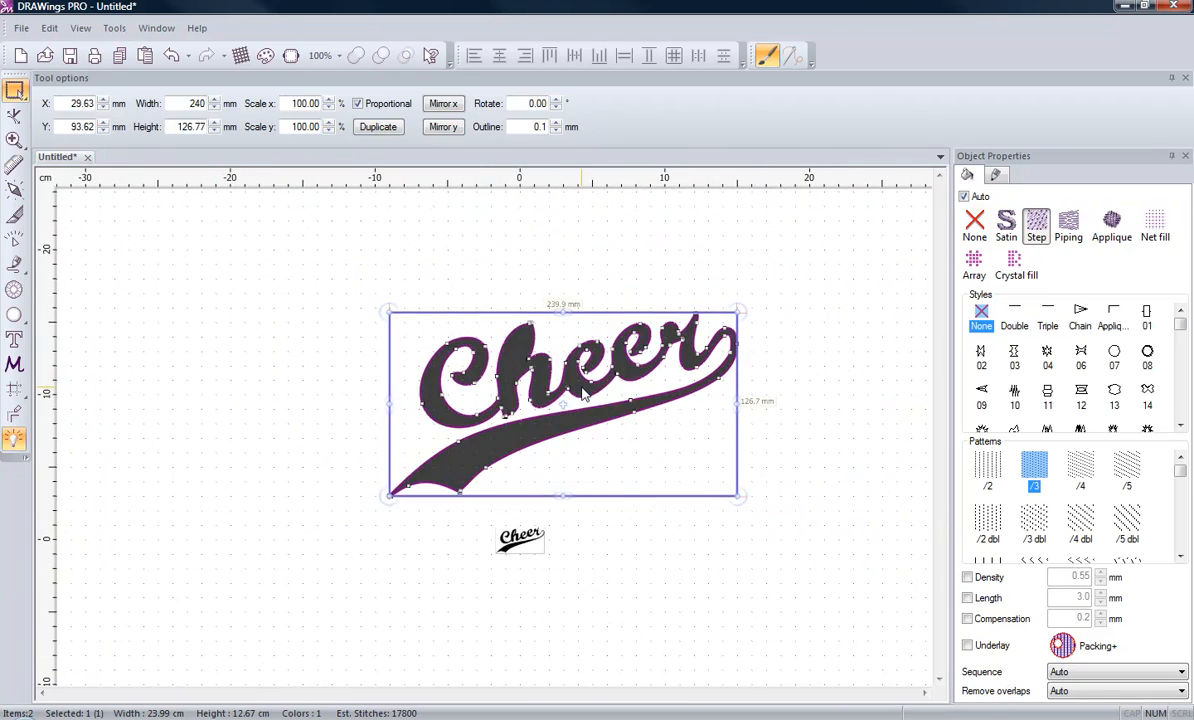
Move the enlarged Cheer lettering farther above the backdrop, to about X -9 mm, Y 131 mm
left_click_drag(575, 398, 546, 335)
left_click(615, 503)
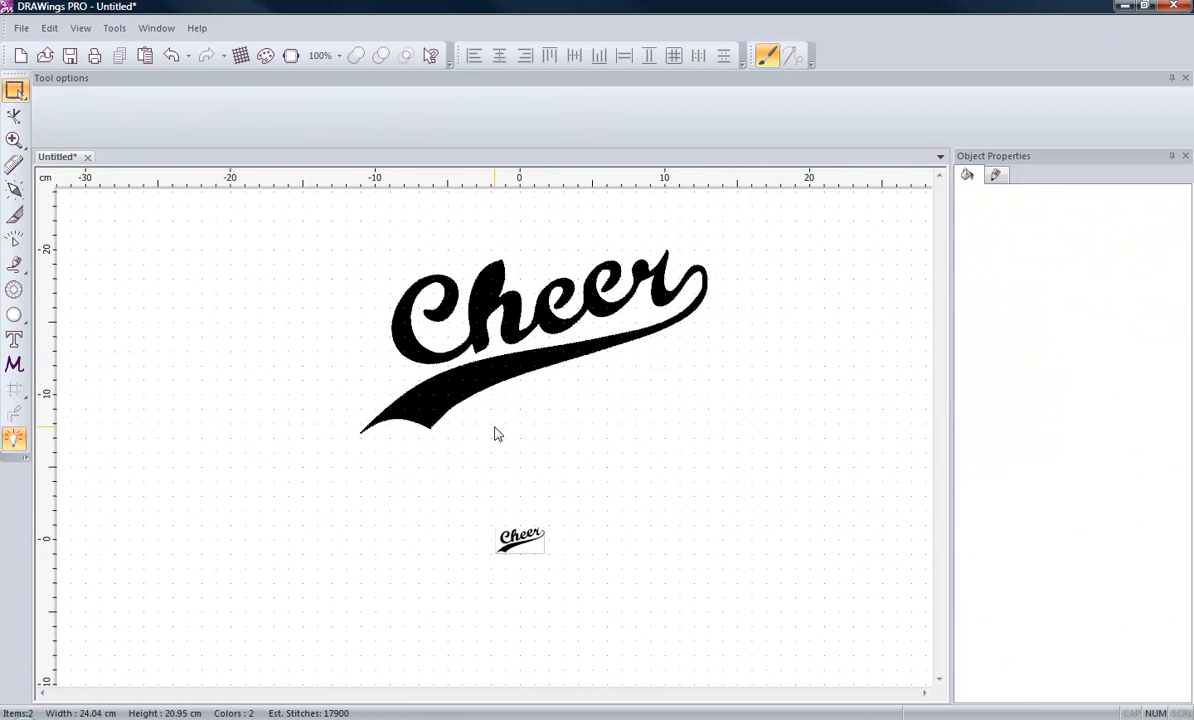
left_click(497, 372)
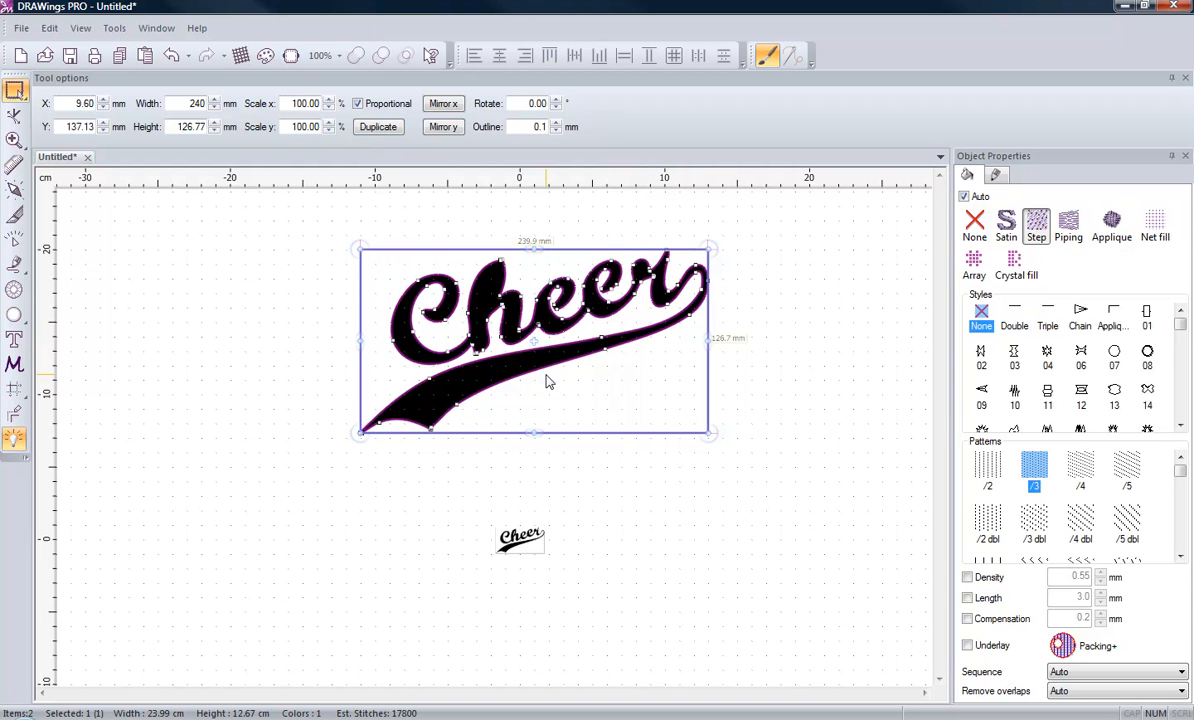
left_click(575, 477)
left_click(557, 367)
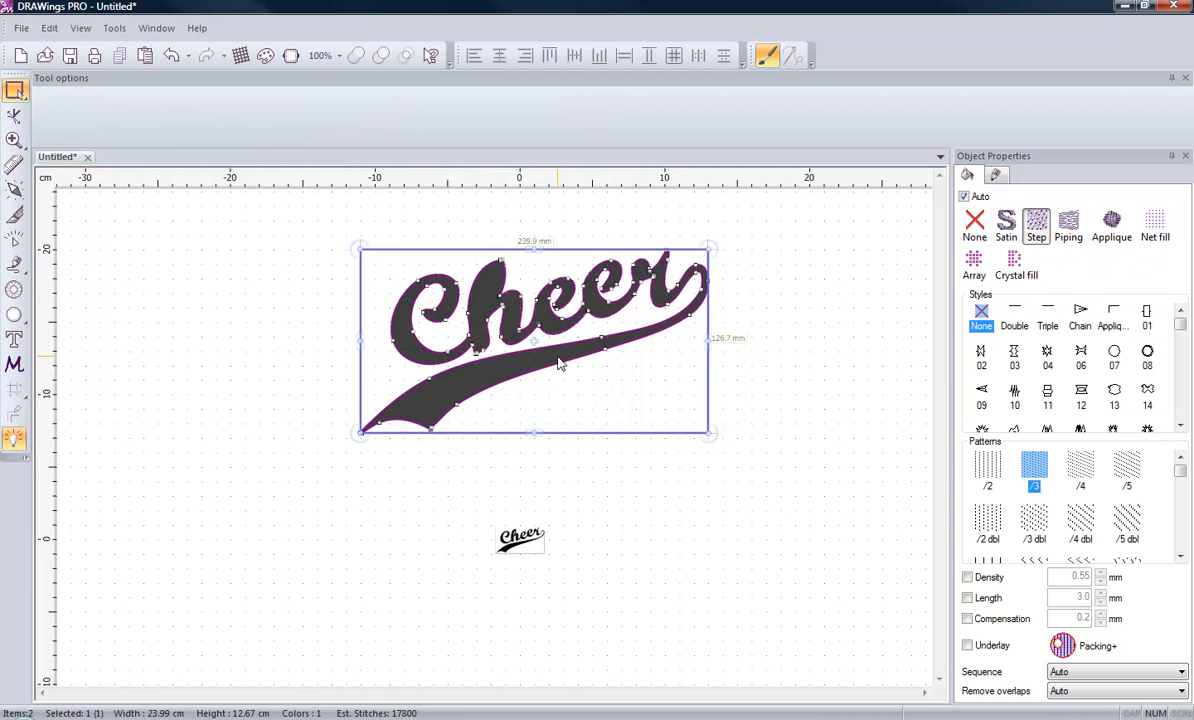
left_click_drag(560, 365, 533, 373)
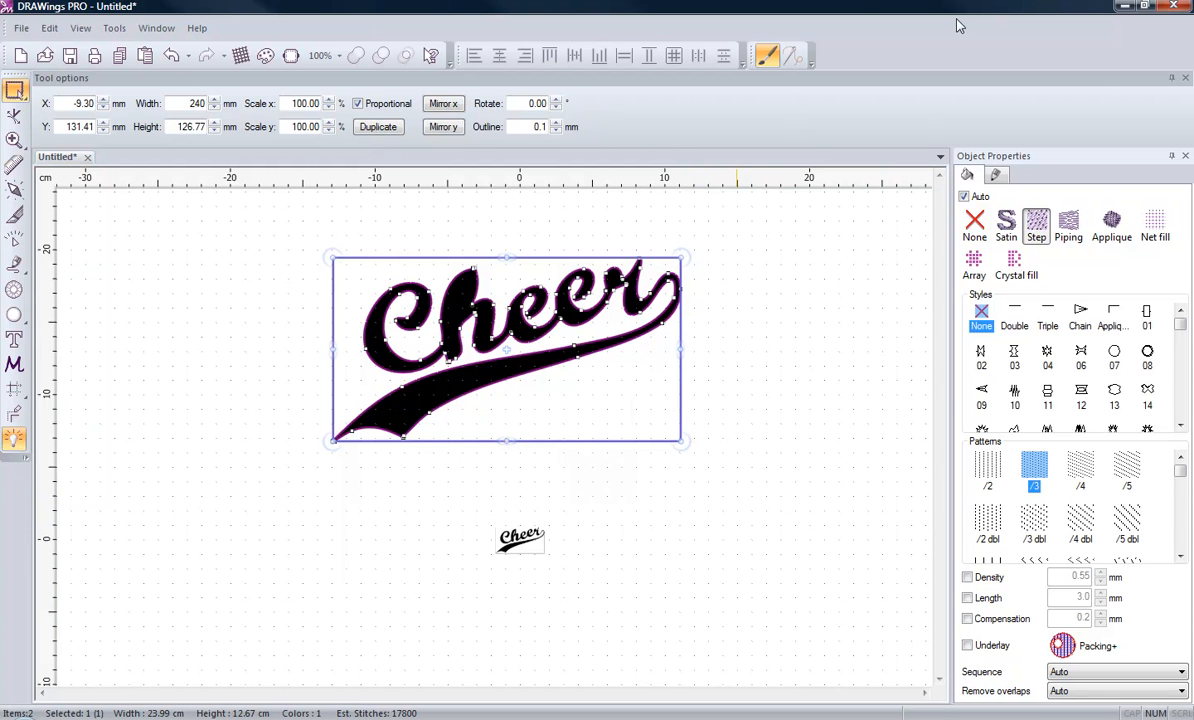
Display the thread colour Palette and set it to hide automatically
right_click(925, 32)
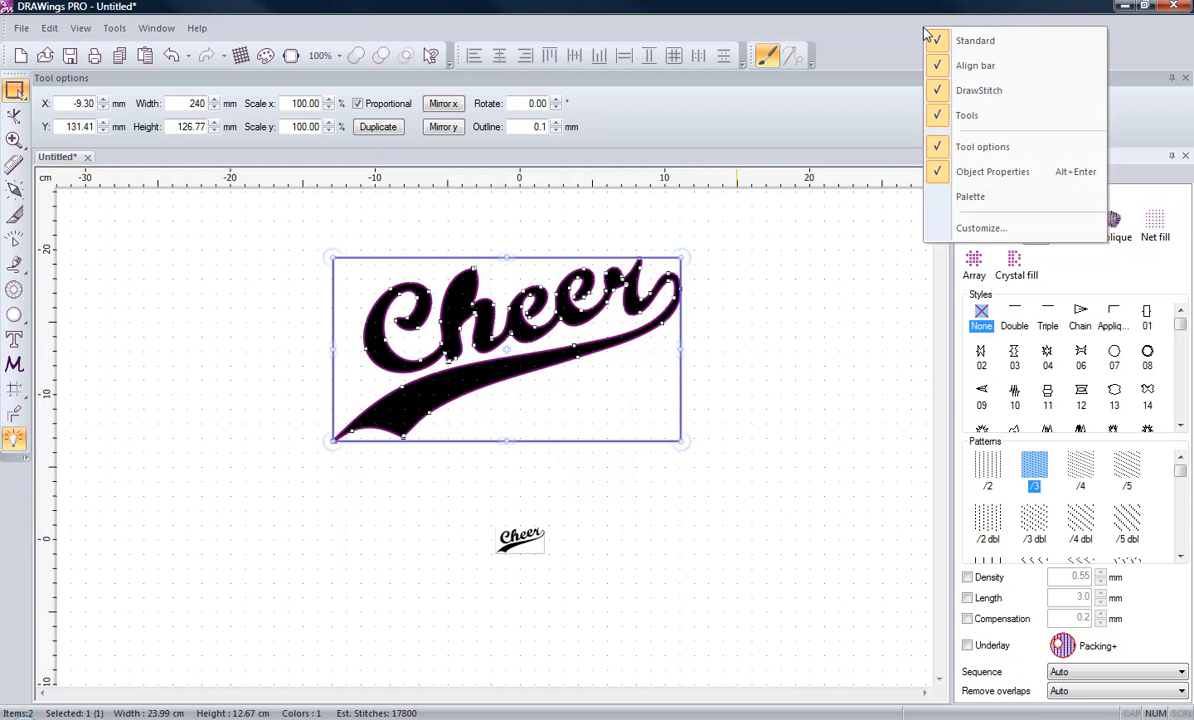
left_click(989, 201)
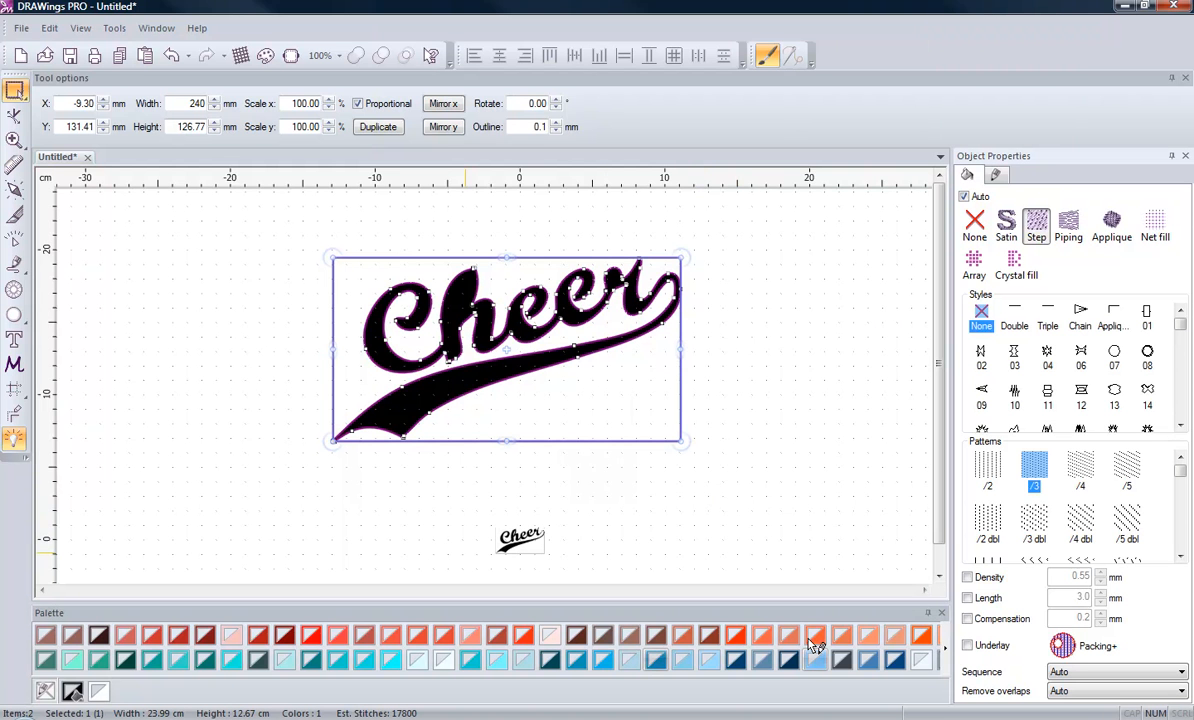
left_click(928, 617)
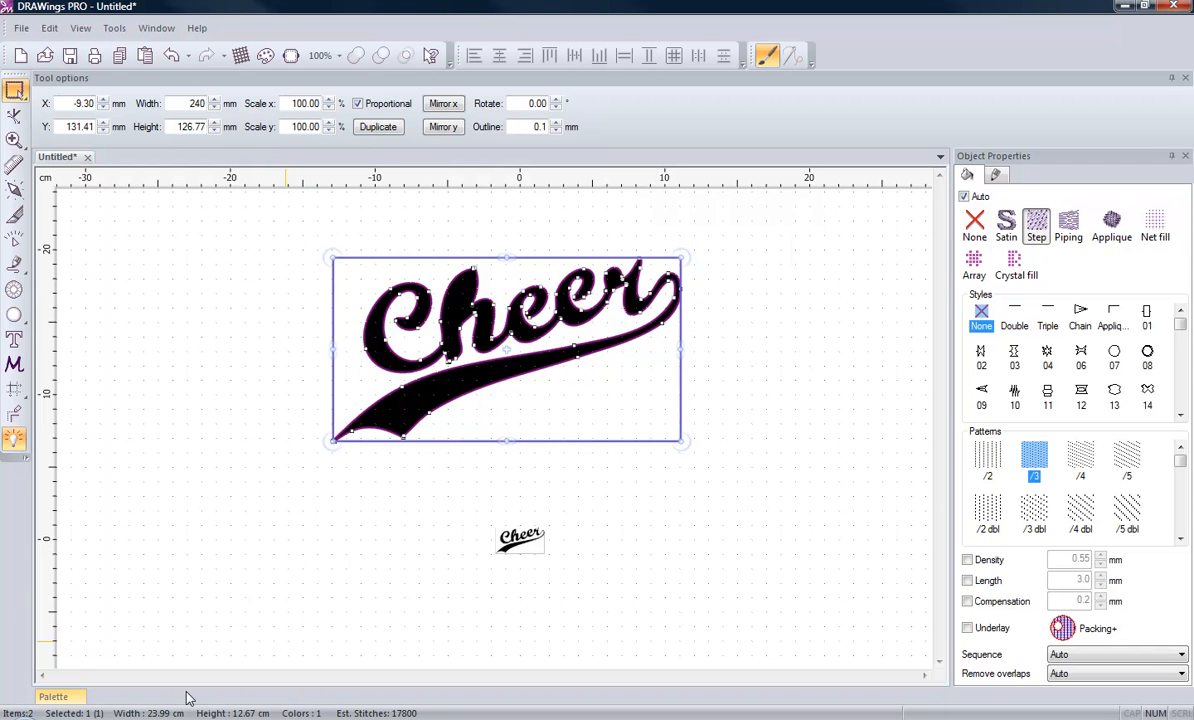
Keep the thread palette permanently open and recolour the lettering with an orange-red fill and an Indigo (dye) outline
mouse_move(50, 697)
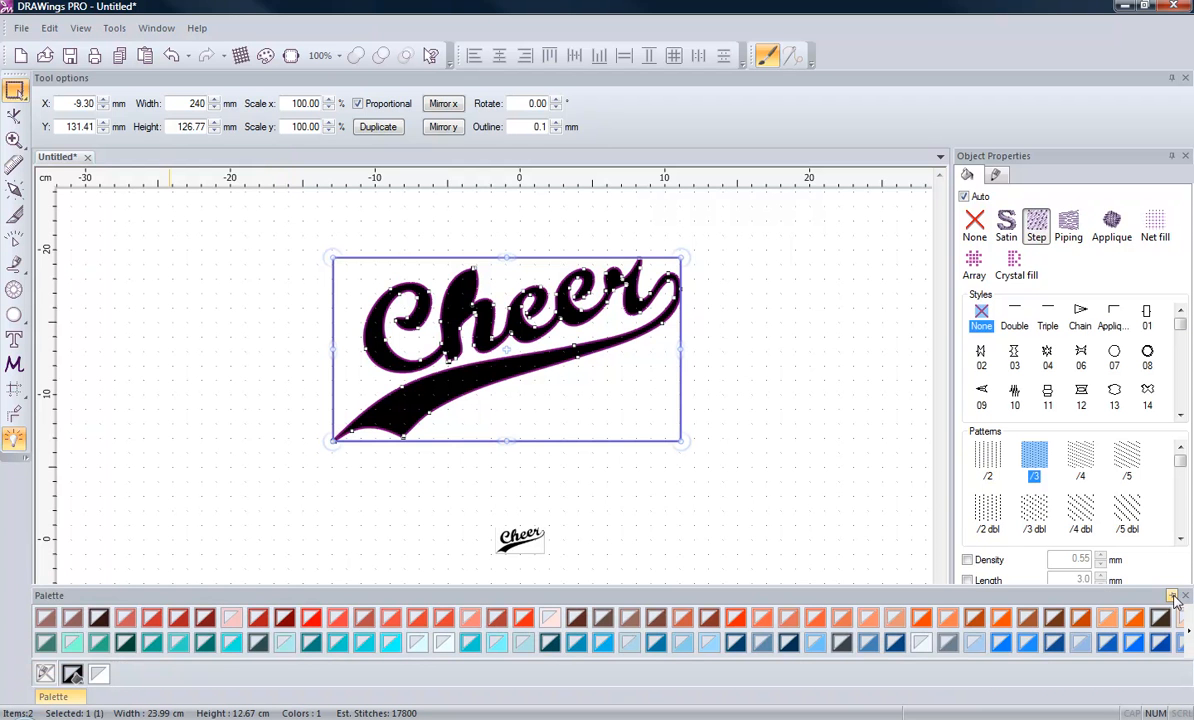
left_click(1172, 596)
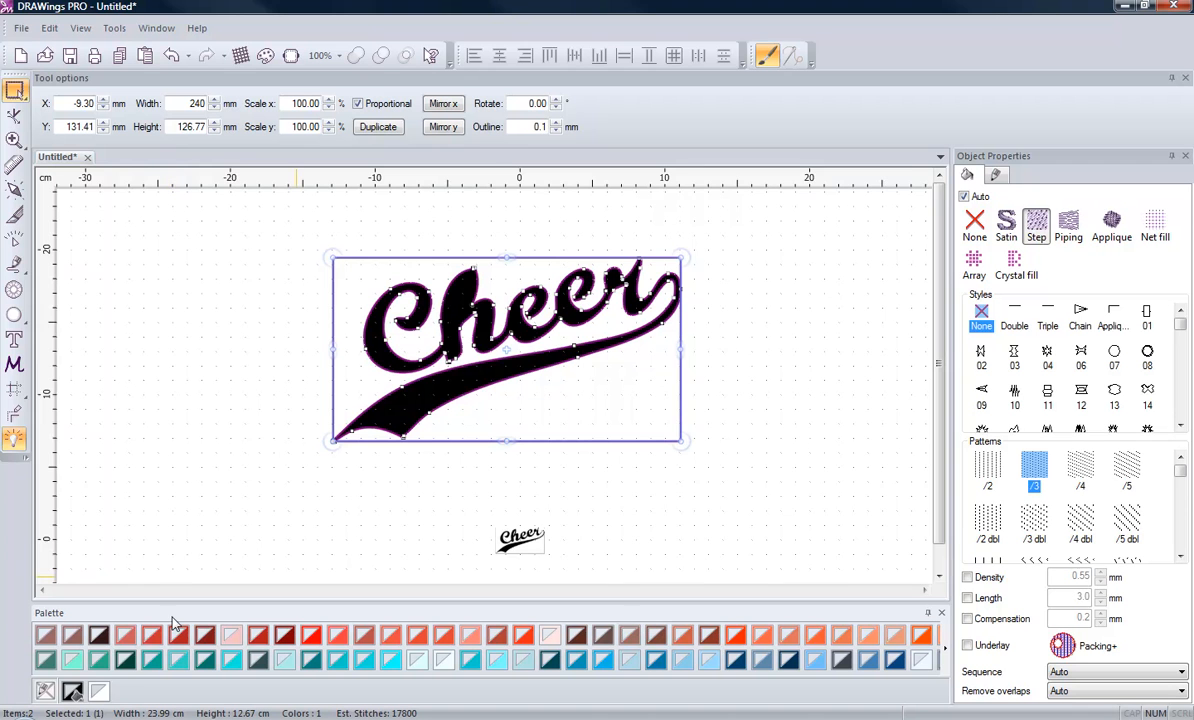
scroll(492, 285, "up", 3)
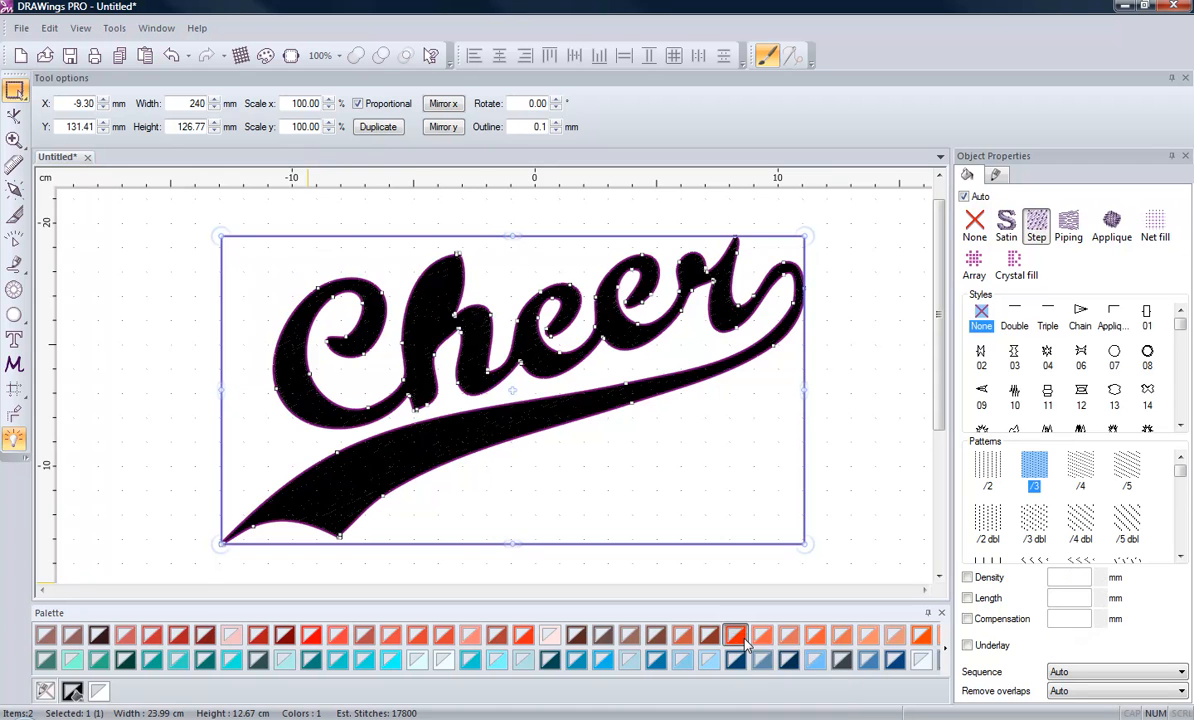
left_click(746, 643)
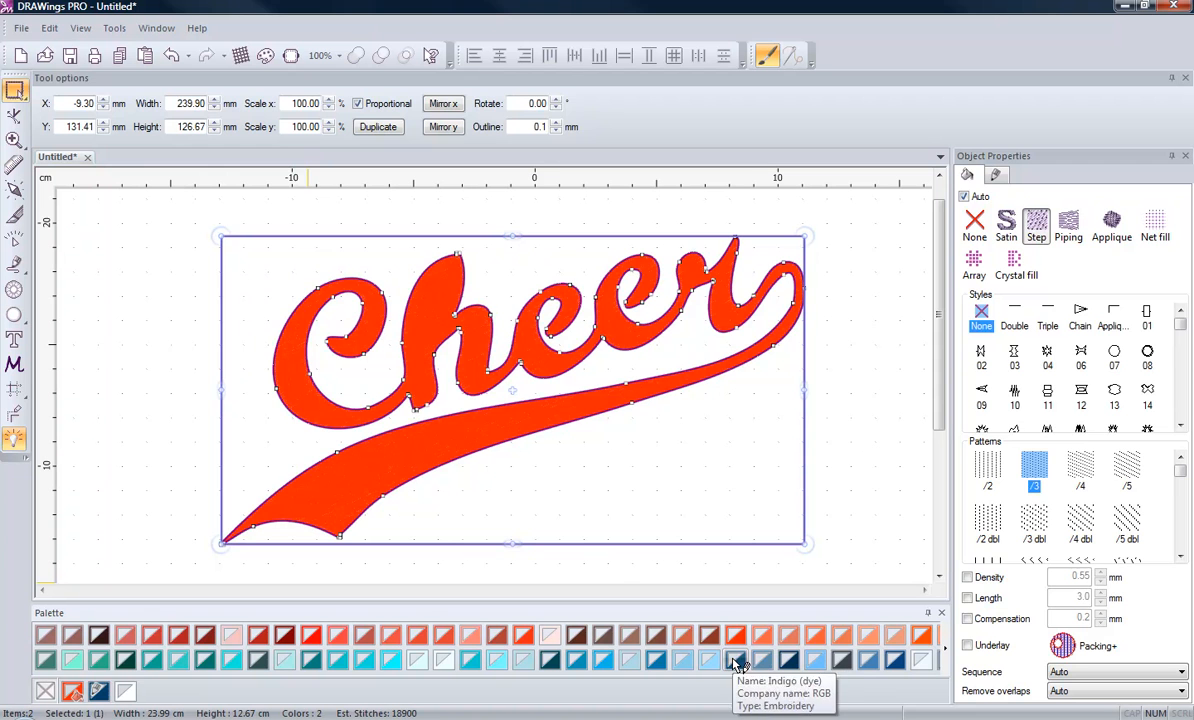
left_click(805, 418)
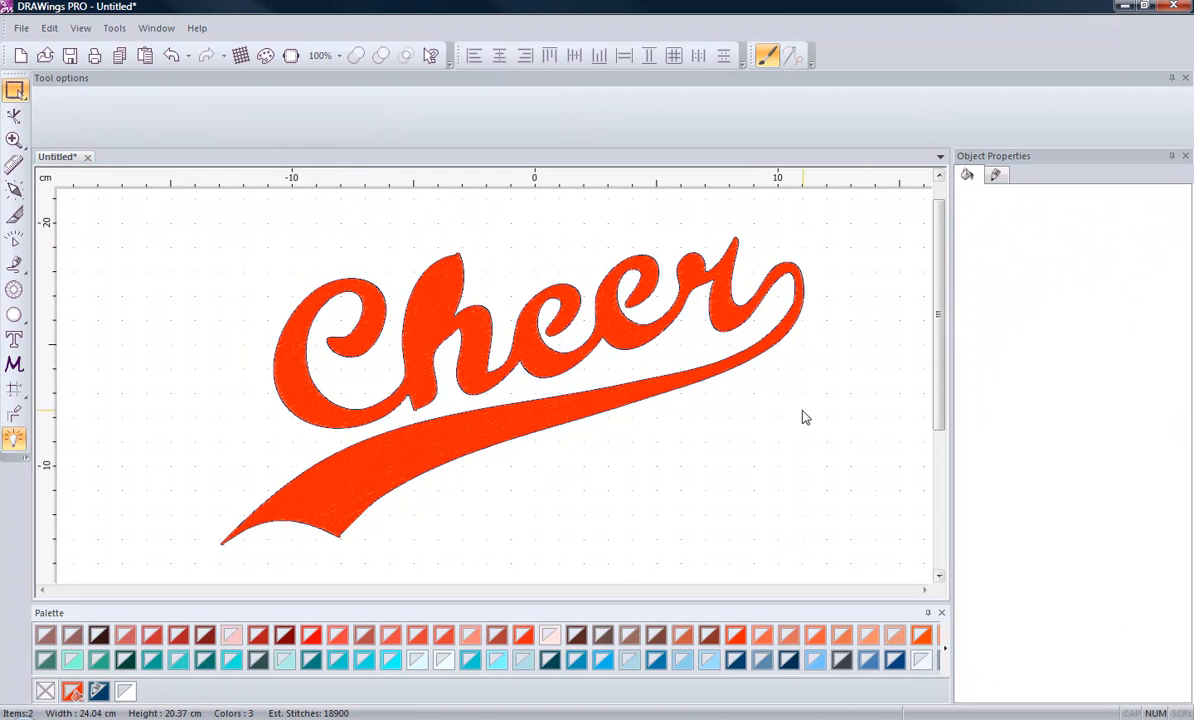
Change the lettering's outline to Satin serial and inspect its stitches along the narrow end of the swoosh
left_click(740, 373)
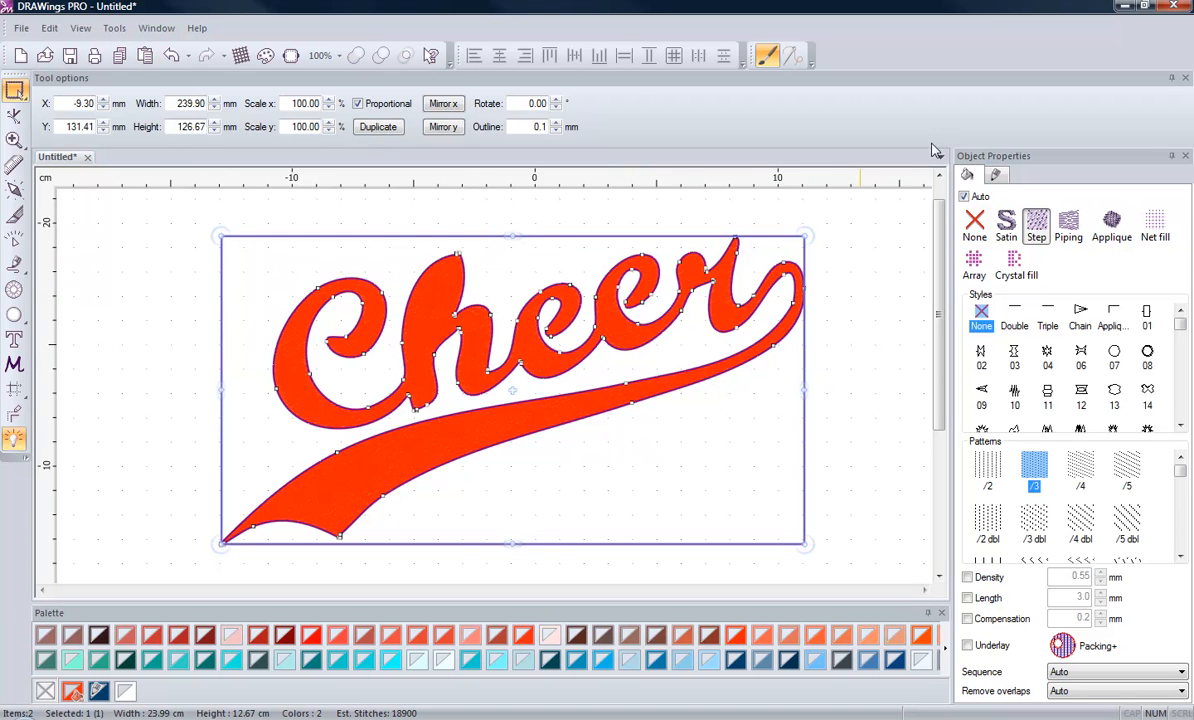
left_click(996, 176)
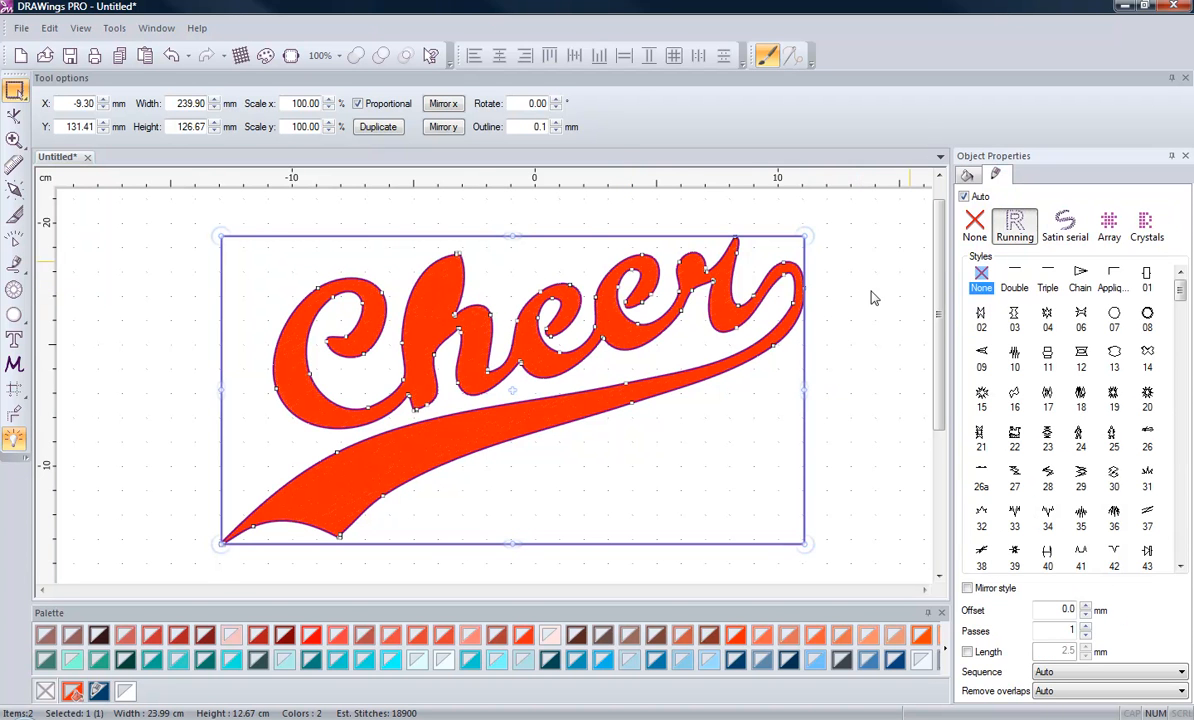
left_click(1065, 232)
left_click(805, 320)
scroll(785, 356, "up", 2)
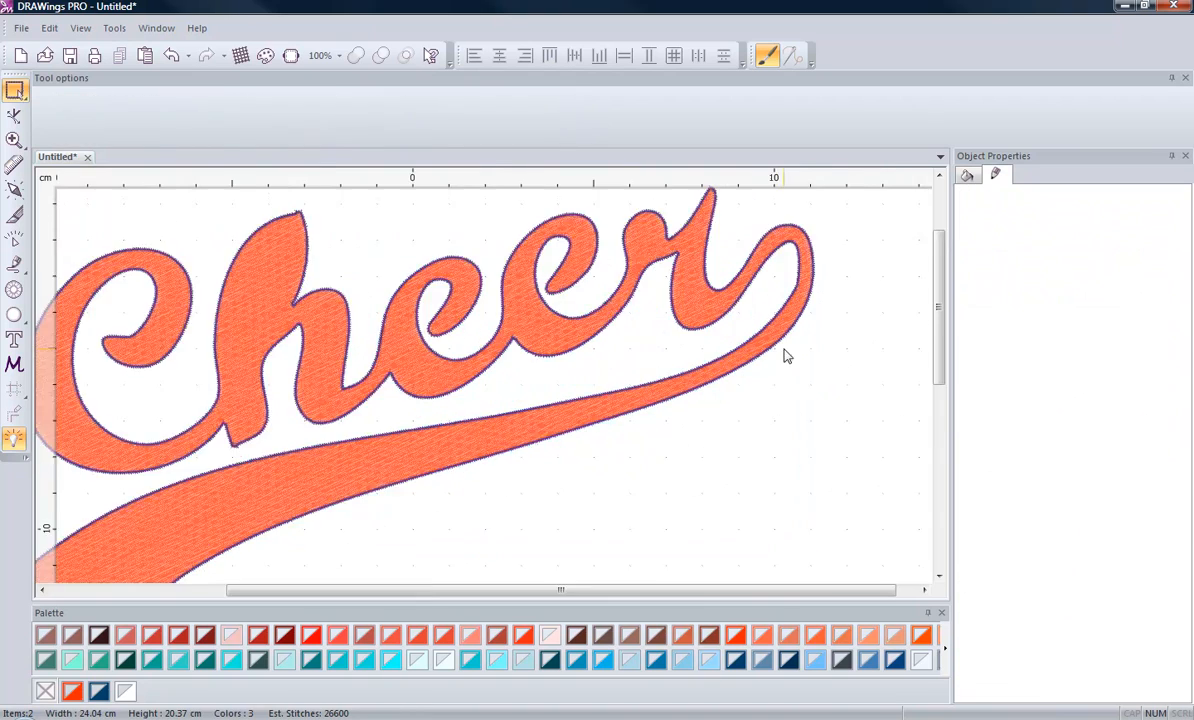
scroll(785, 356, "up", 6)
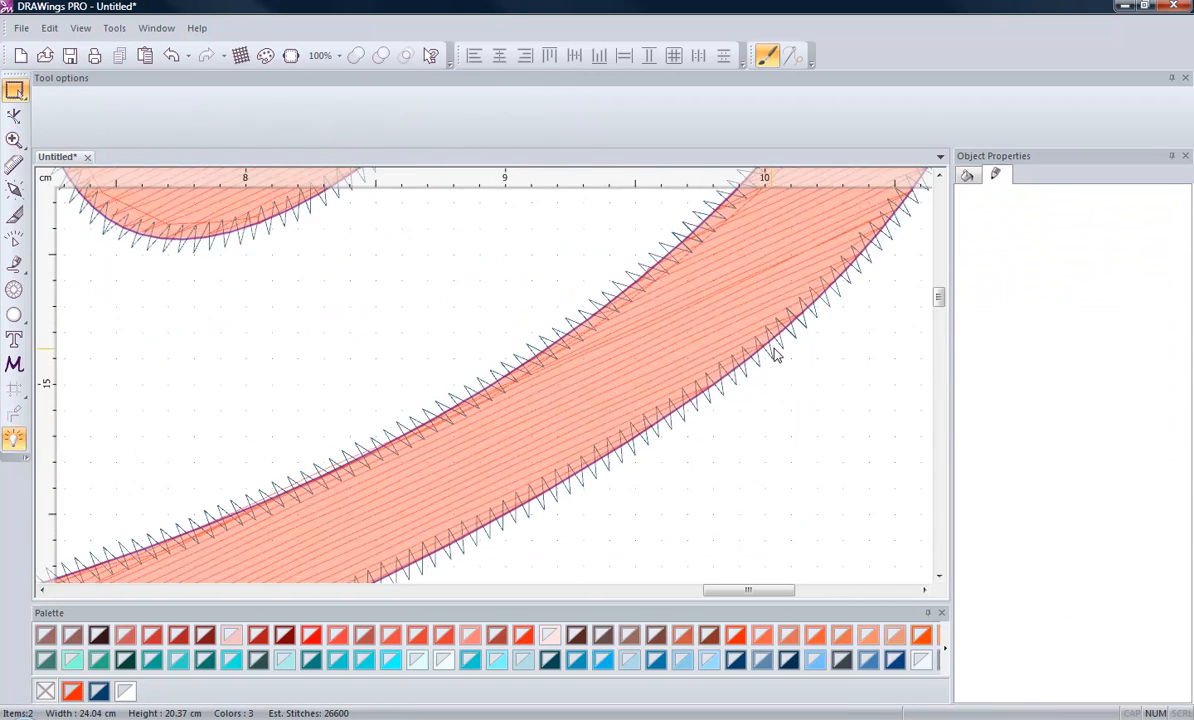
left_click(775, 355)
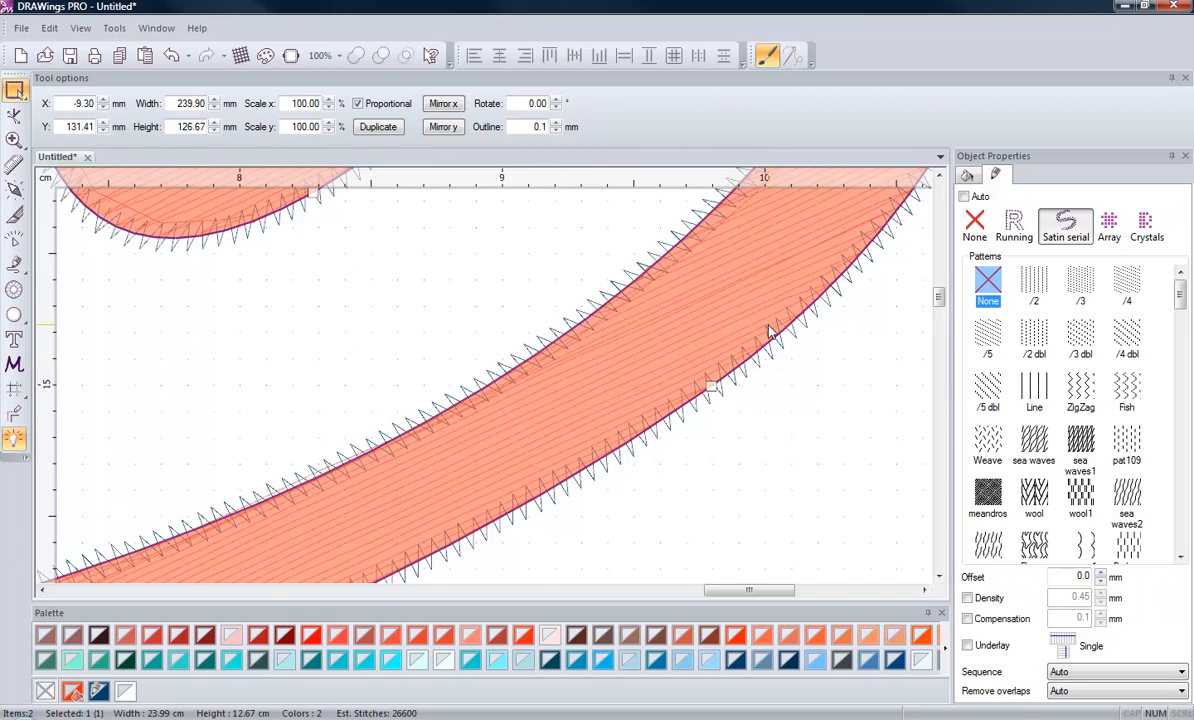
scroll(770, 332, "down", 8)
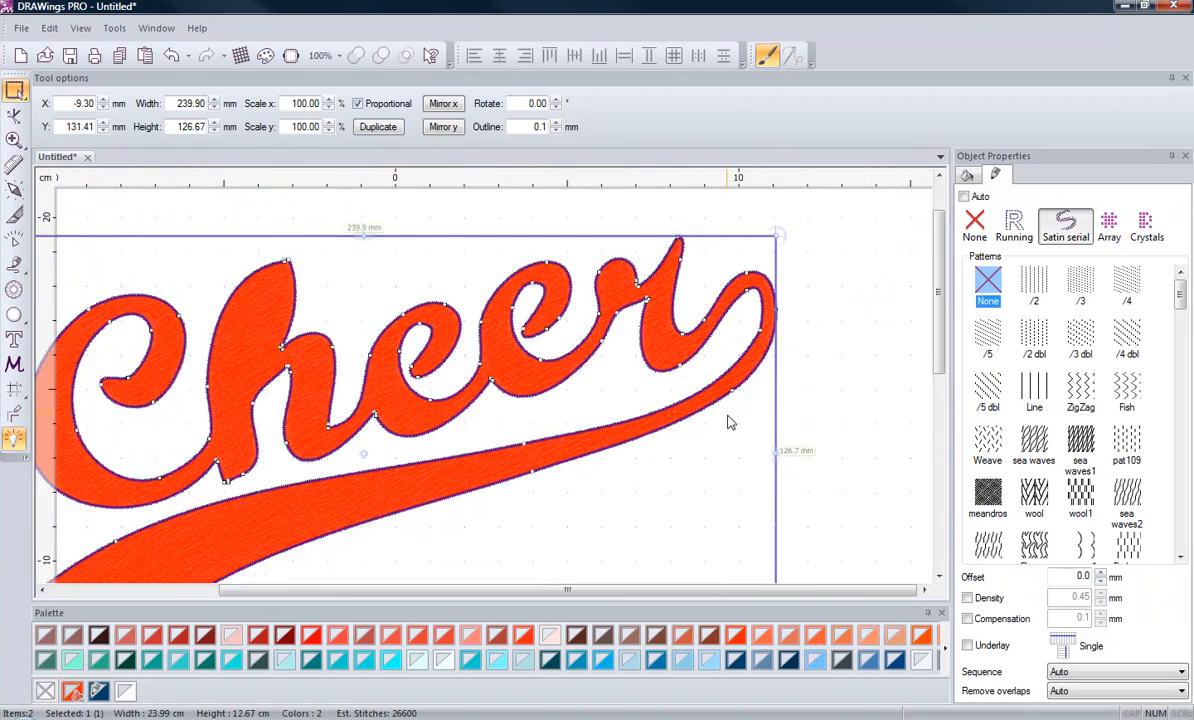
scroll(728, 422, "down", 5)
left_click(578, 523)
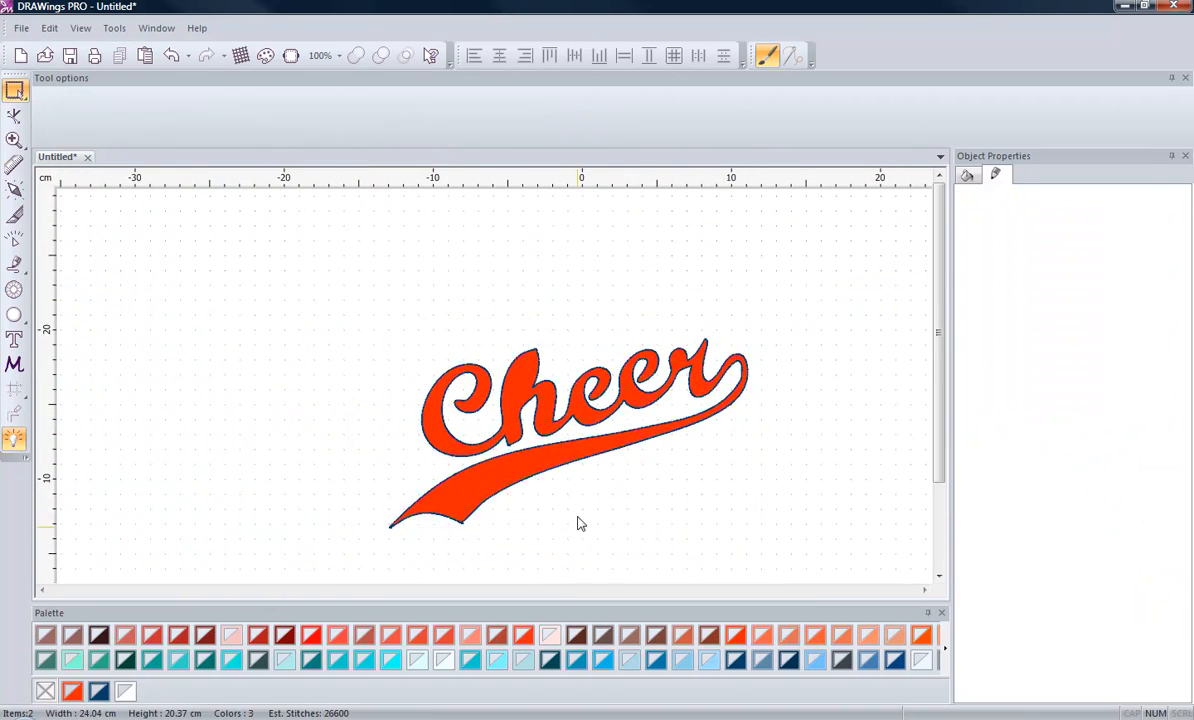
Move the Cheer lettering to about X -47 mm, Y 165 mm and change its outline type to Crystals
left_click(584, 458)
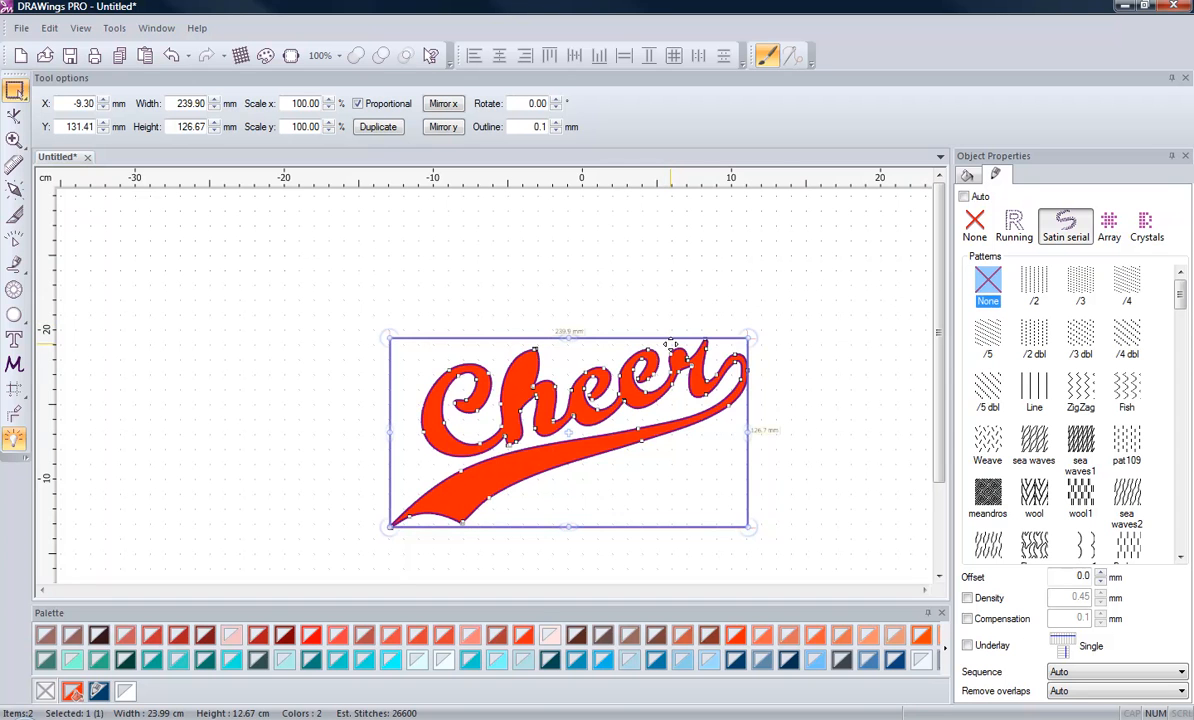
left_click_drag(673, 344, 617, 295)
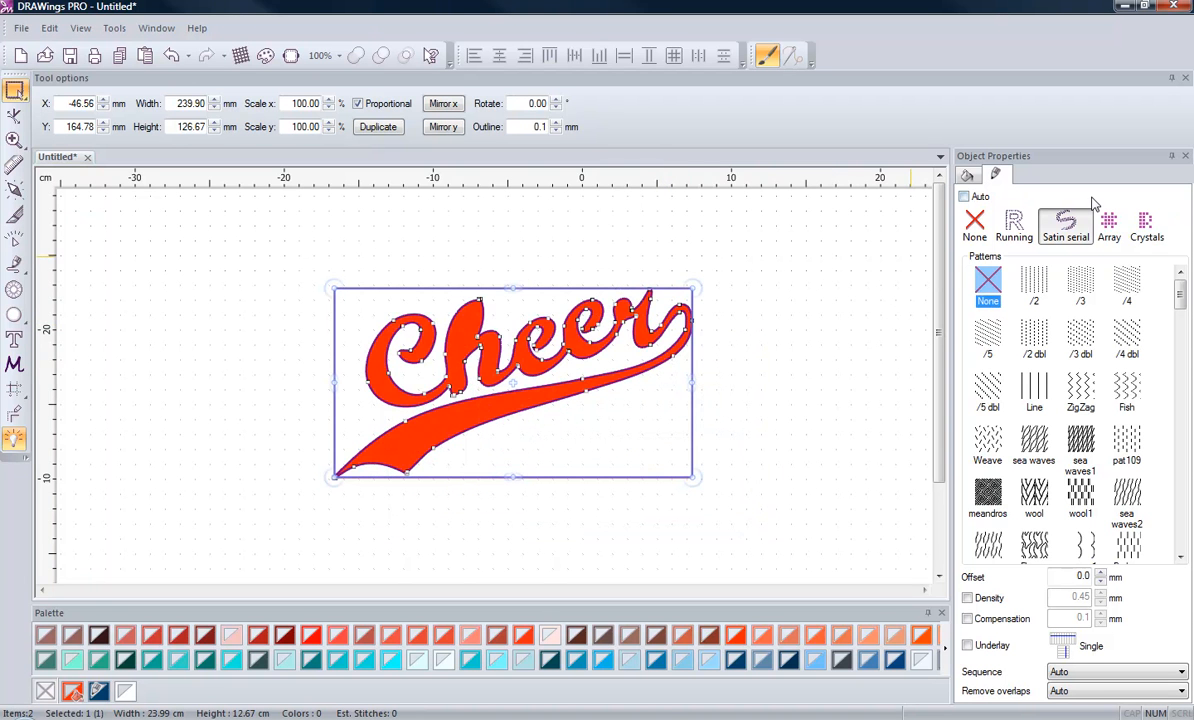
left_click(1147, 226)
left_click(800, 417)
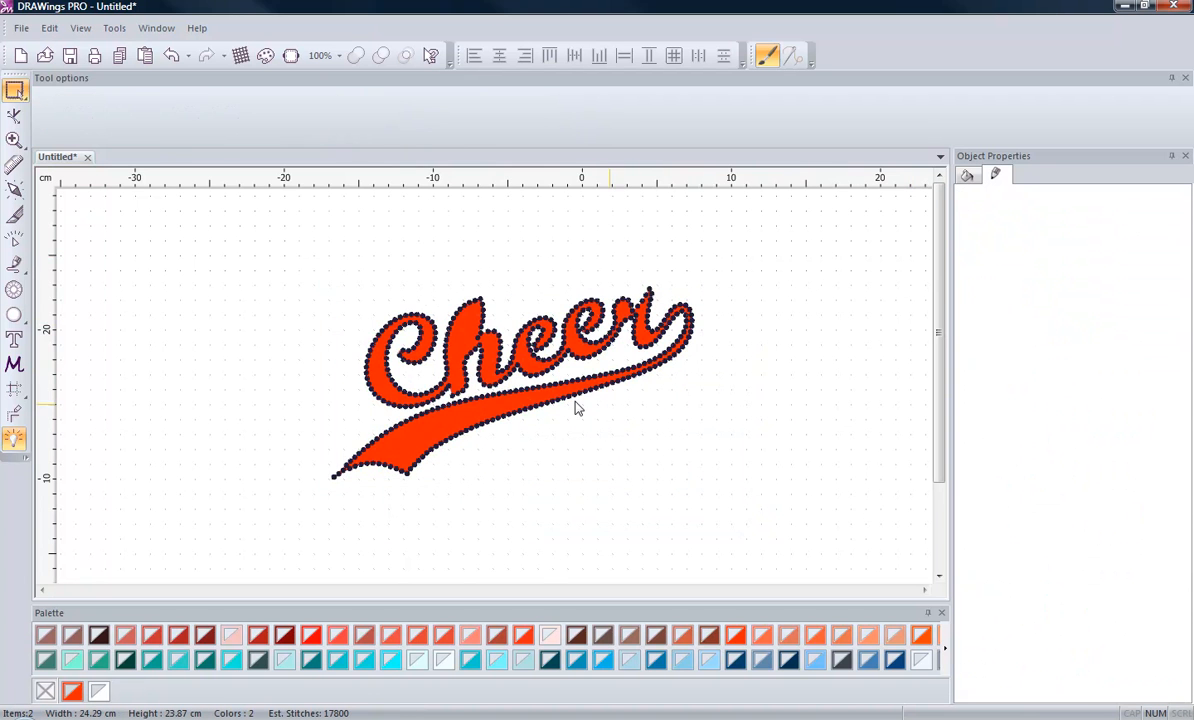
scroll(416, 420, "up", 3)
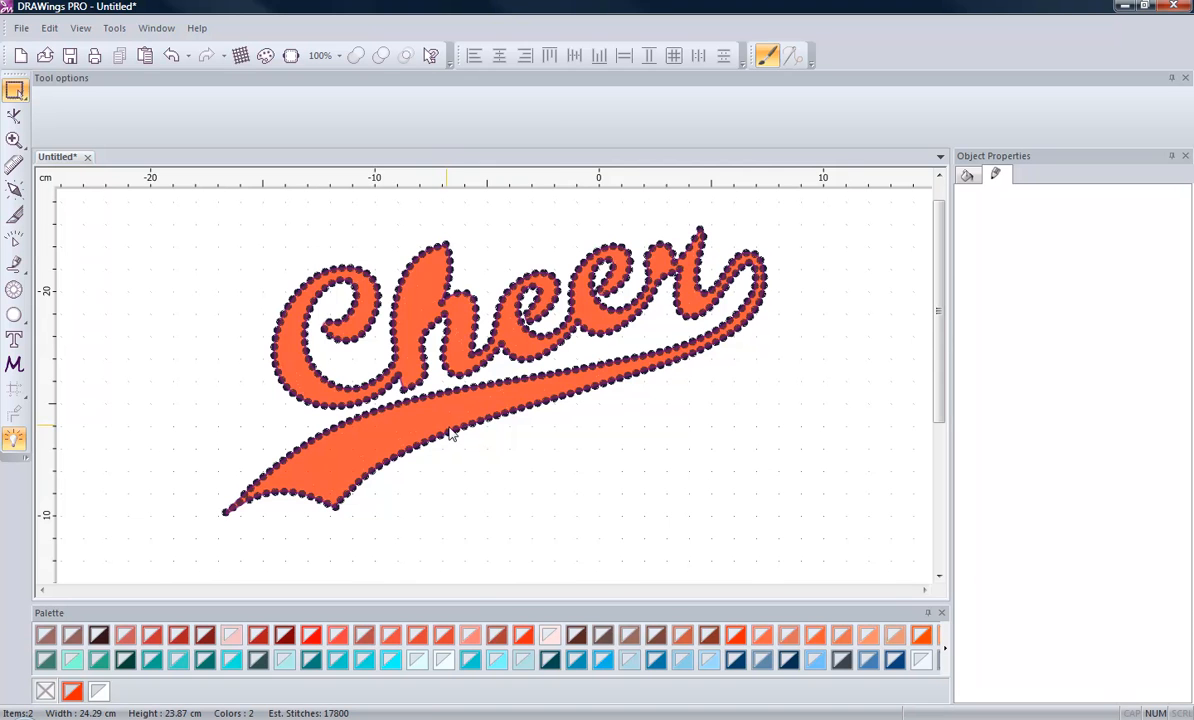
Set the outline crystals to Swarovski Round in Capri Blue, size SS 10 / PP 22 (2.8-2.9 mm)
left_click(451, 441)
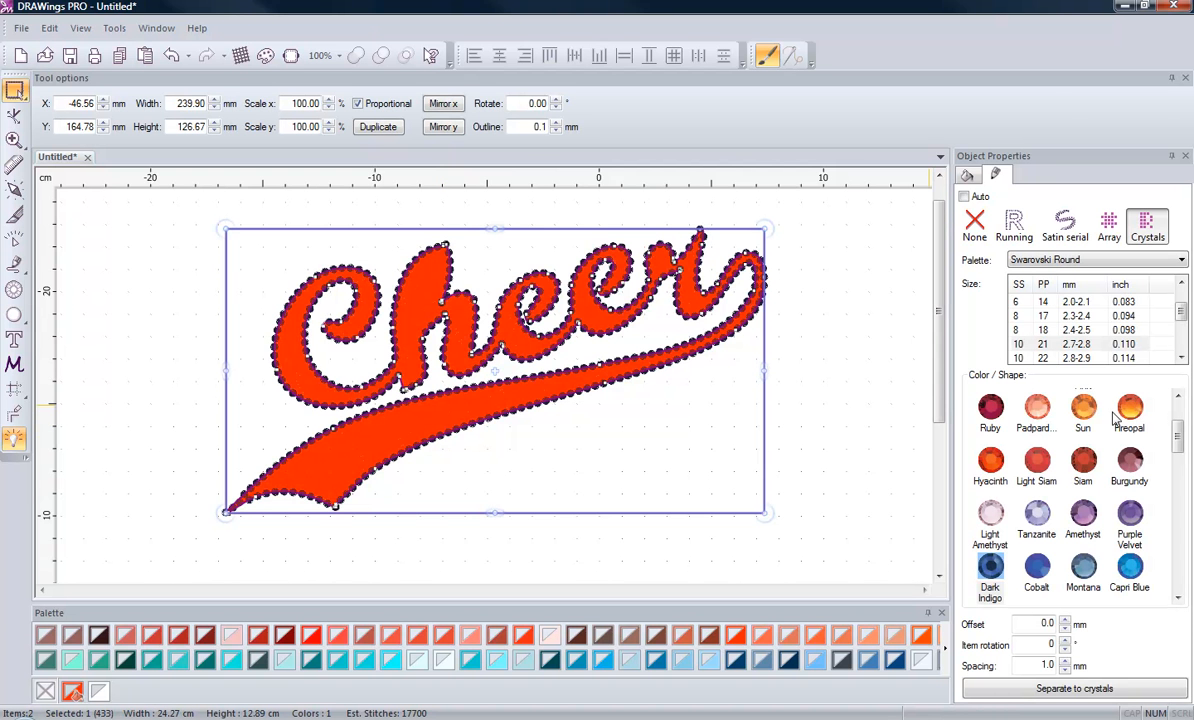
left_click(1128, 568)
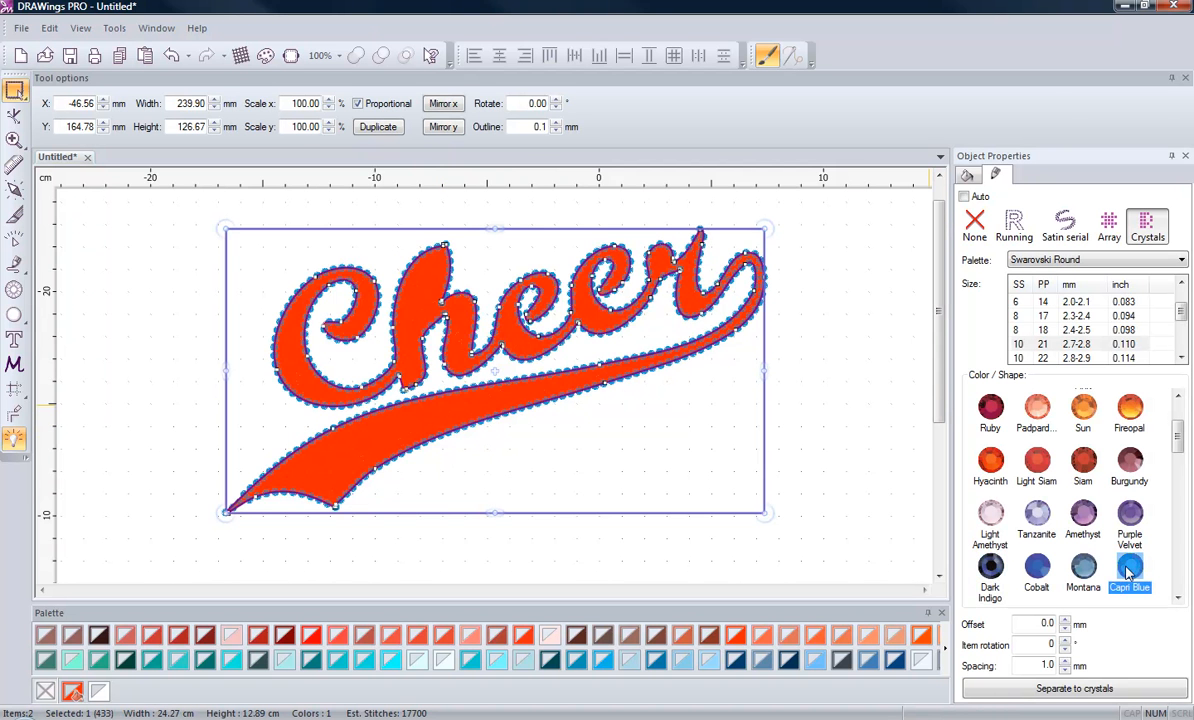
left_click(1030, 358)
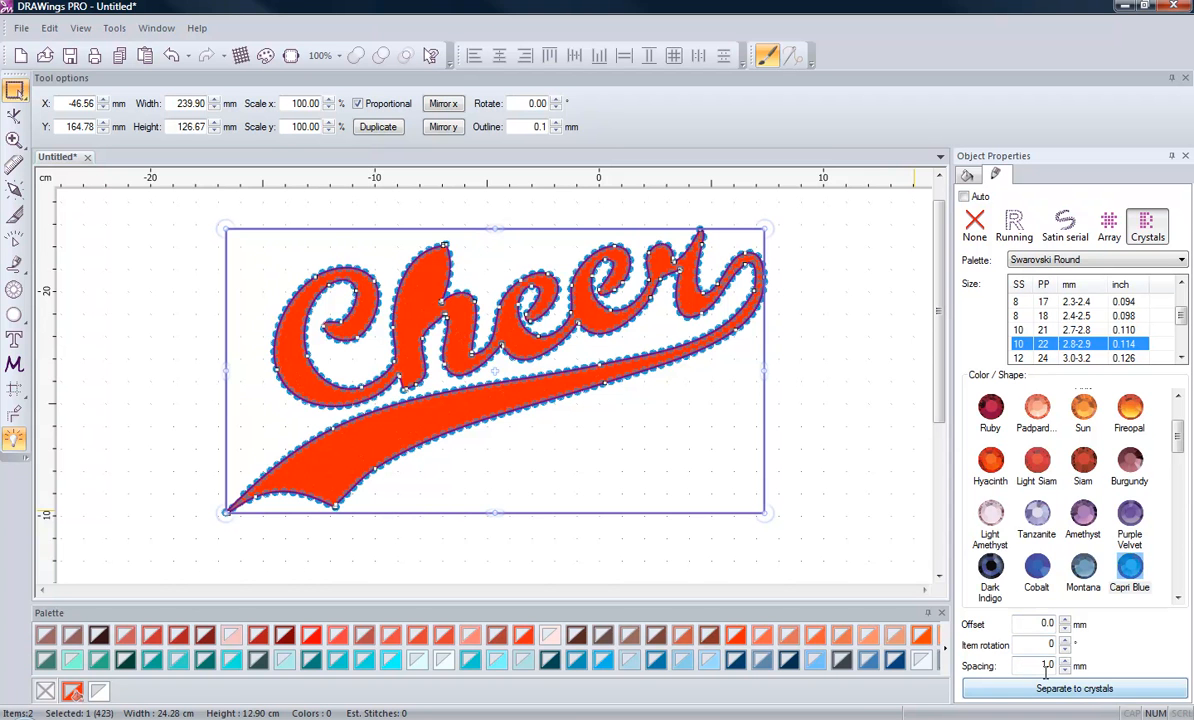
left_click(850, 485)
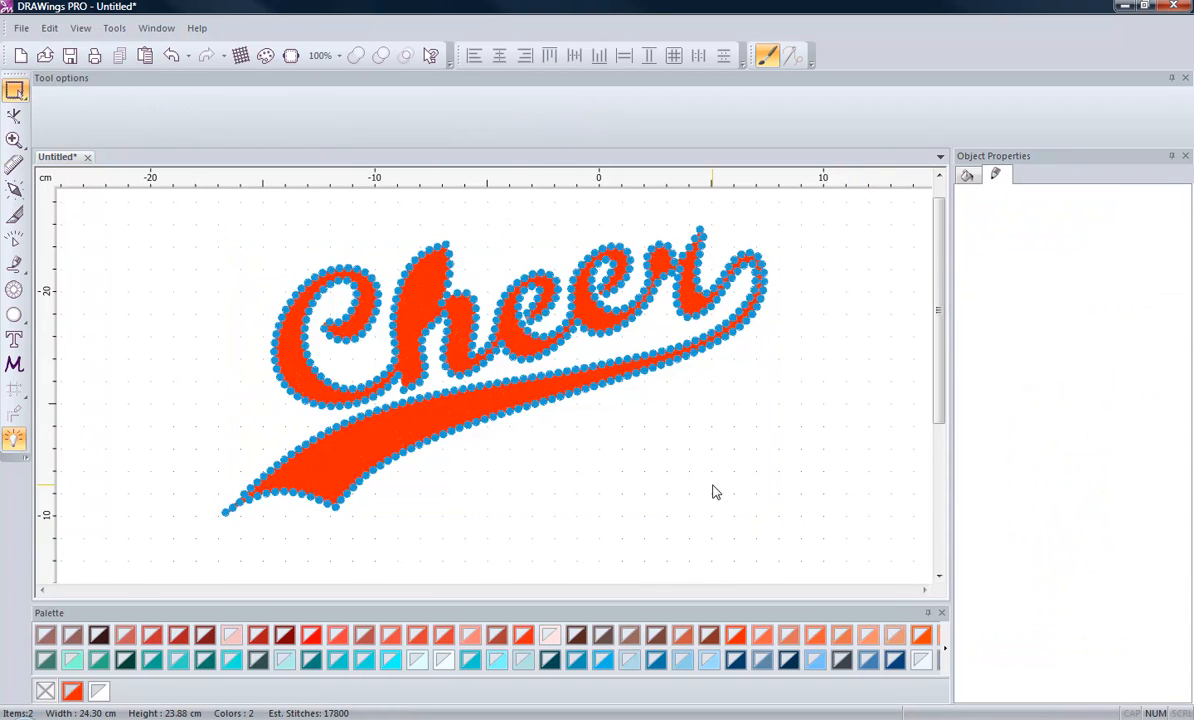
scroll(715, 491, "up", 4)
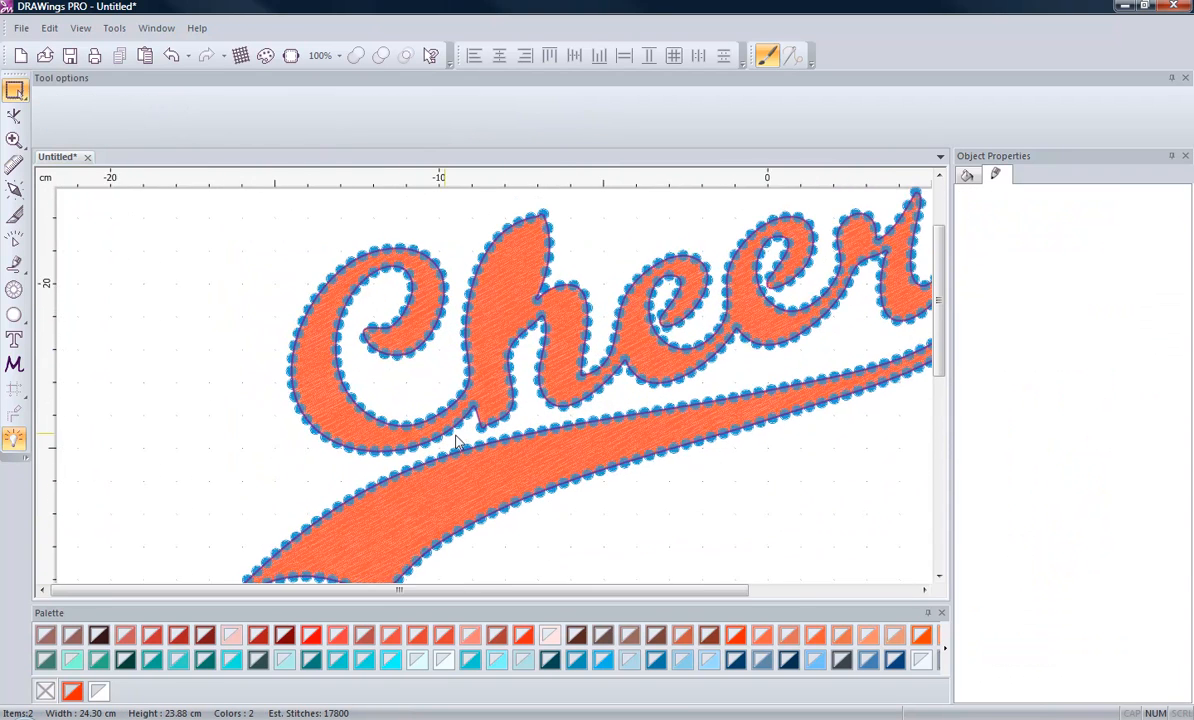
scroll(455, 440, "down", 4)
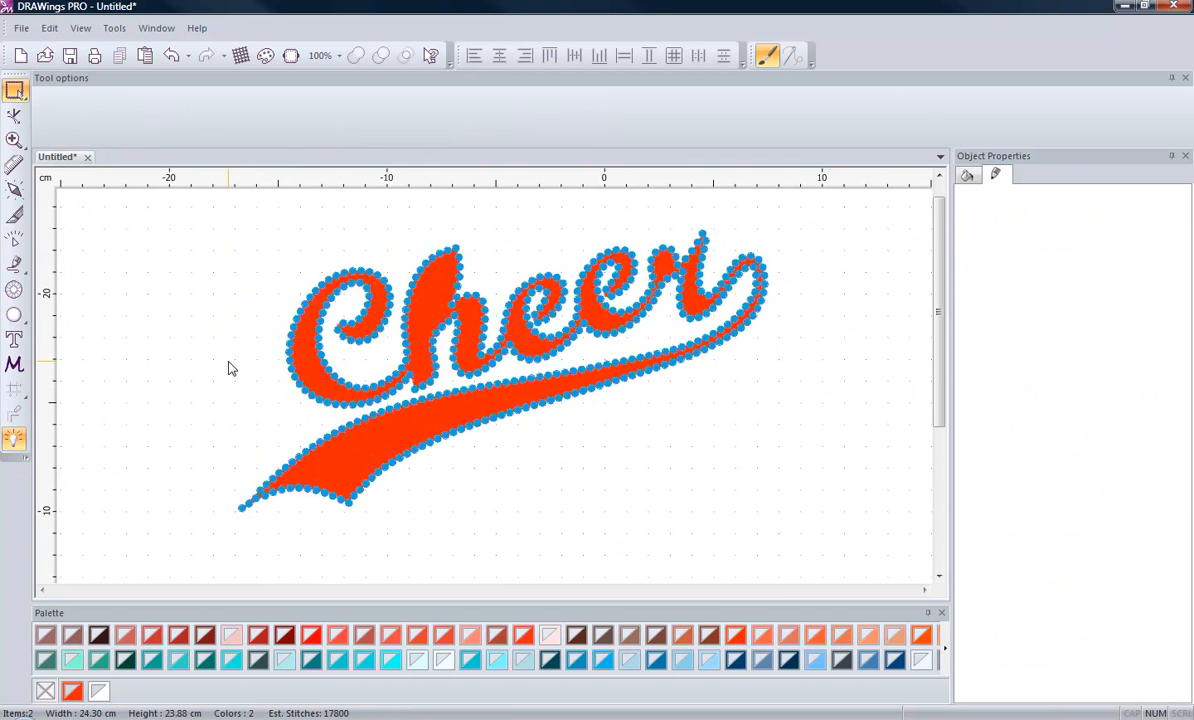
Duplicate the crystal-outlined lettering and place the copy above the original, at about X -49 mm, Y 345 mm
scroll(421, 480, "down", 4)
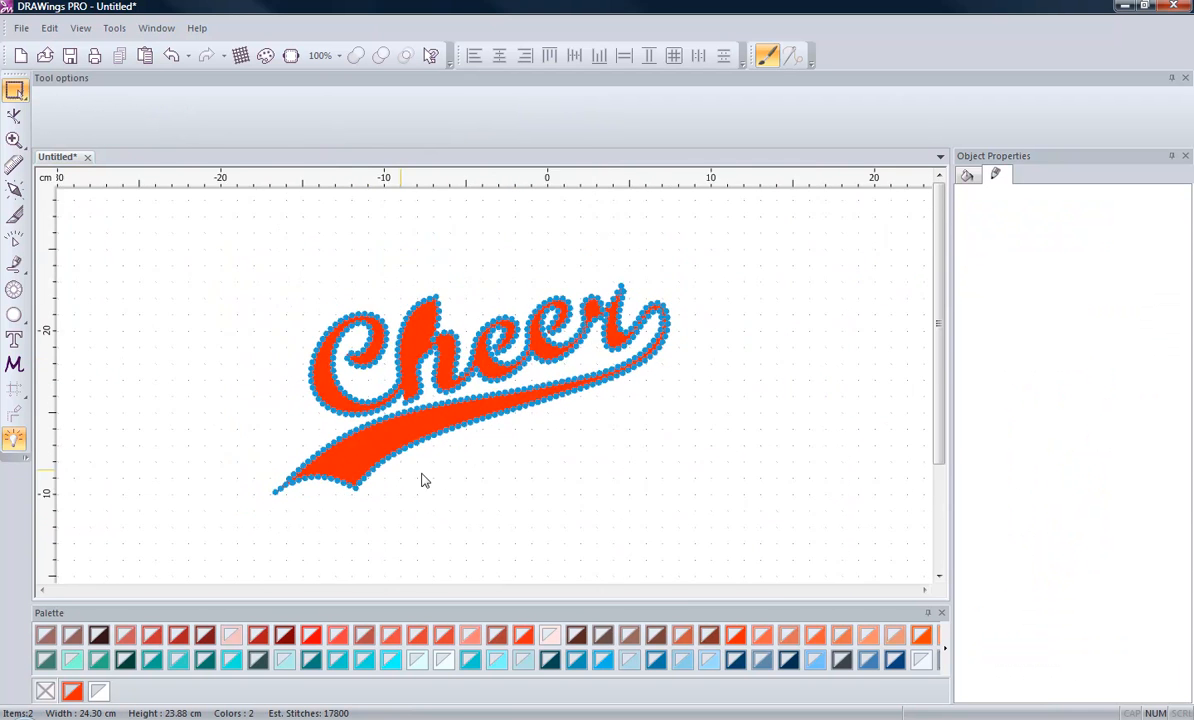
left_click(474, 430)
left_click_drag(474, 430, 463, 248)
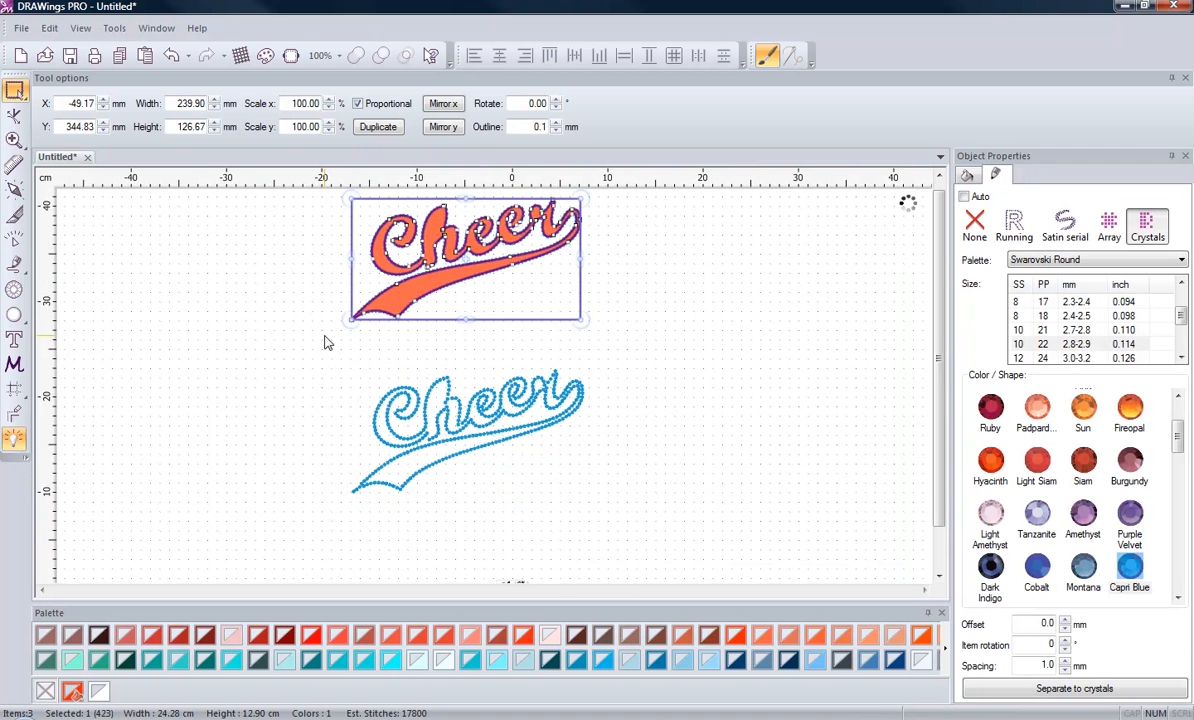
left_click(309, 349)
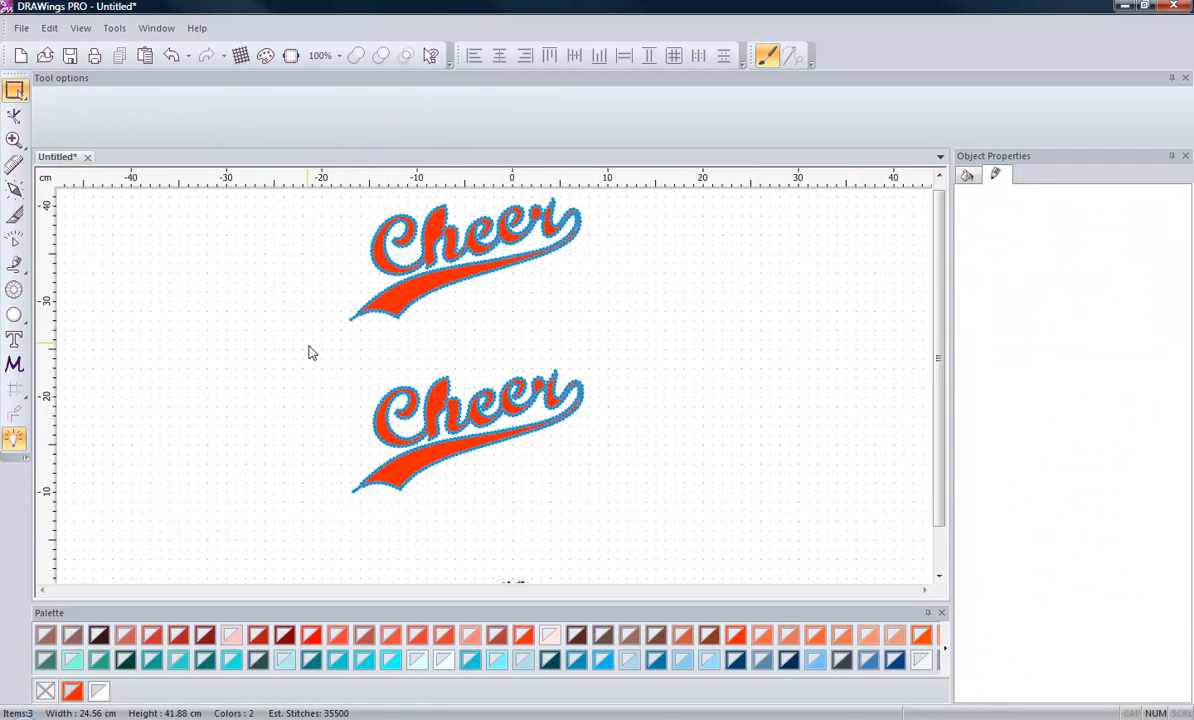
left_click(424, 432)
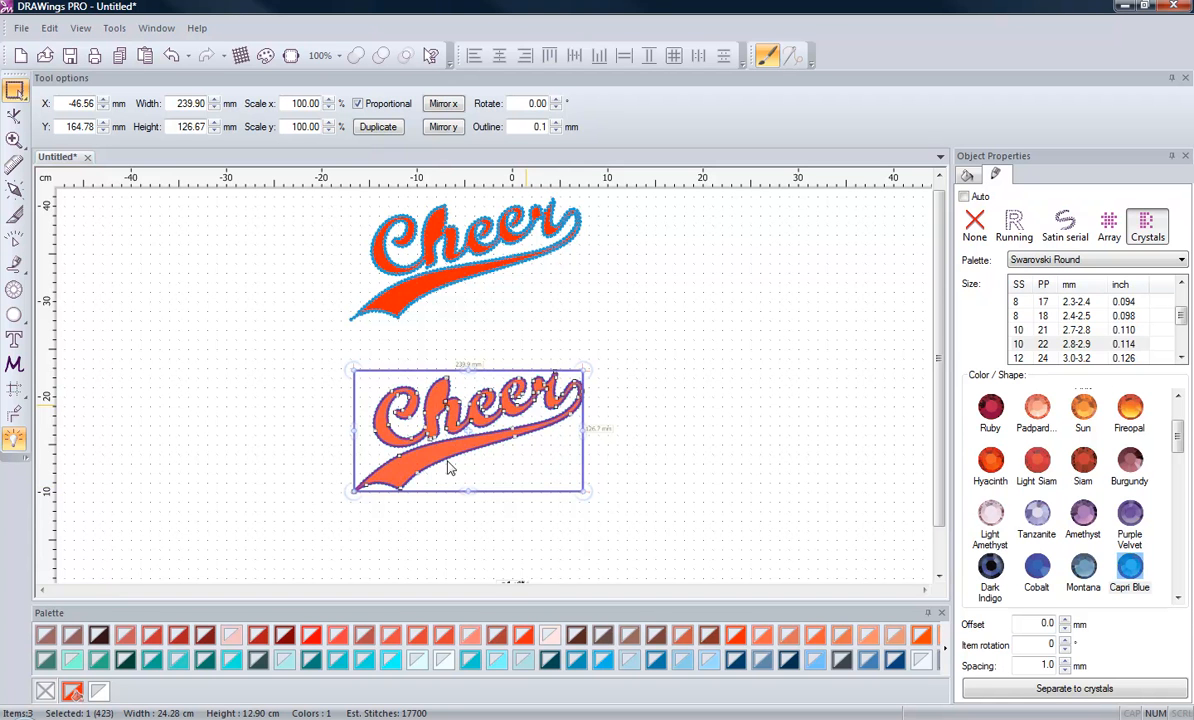
left_click(285, 373)
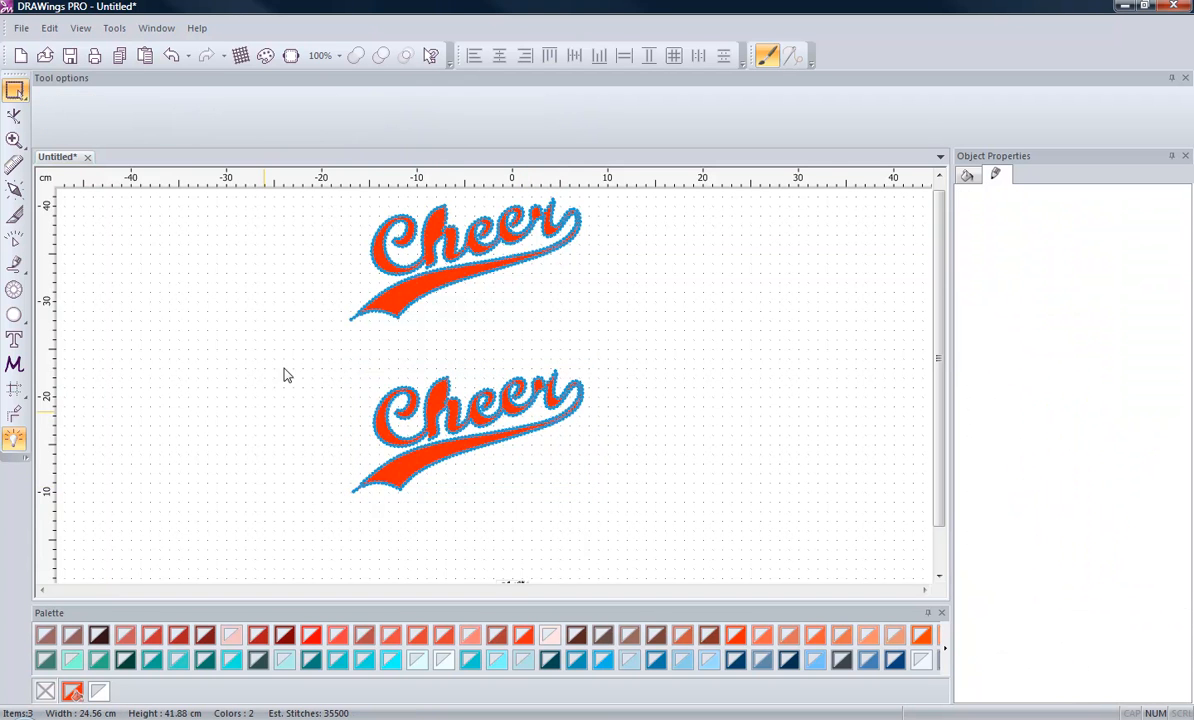
Examine the spacing of the crystals at the pointed tip of the upper copy's swoosh at close range
scroll(360, 456, "down", 1)
scroll(362, 252, "up", 3)
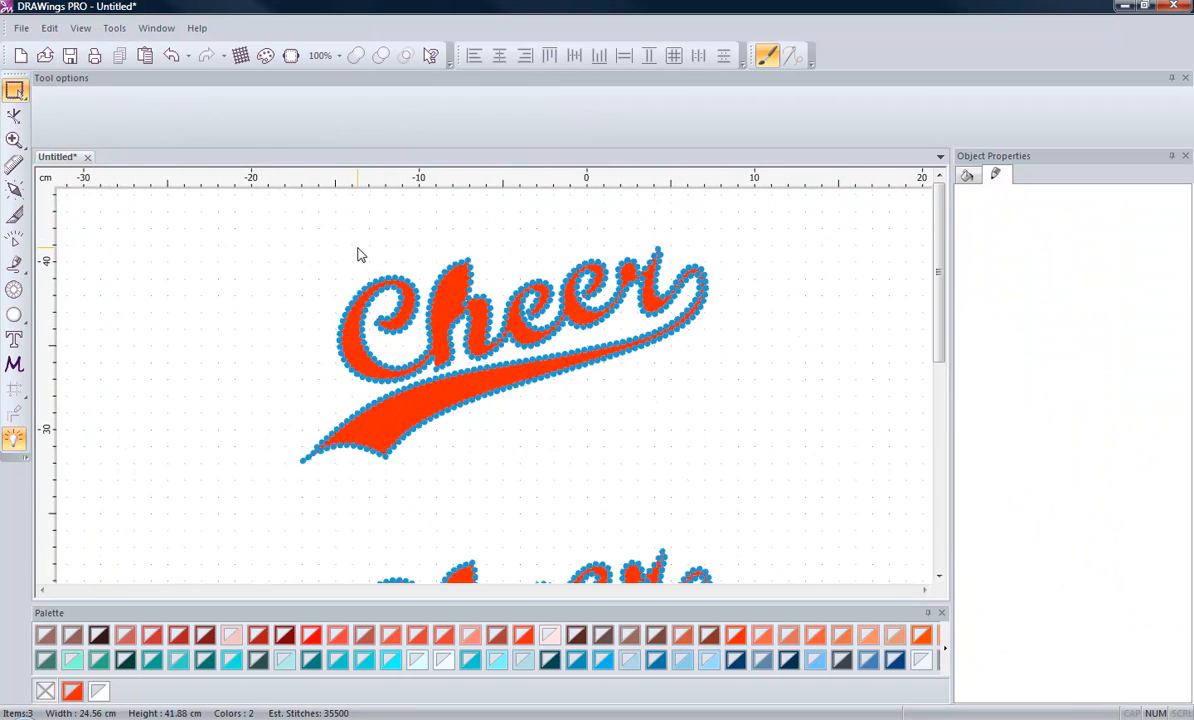
scroll(434, 380, "up", 1)
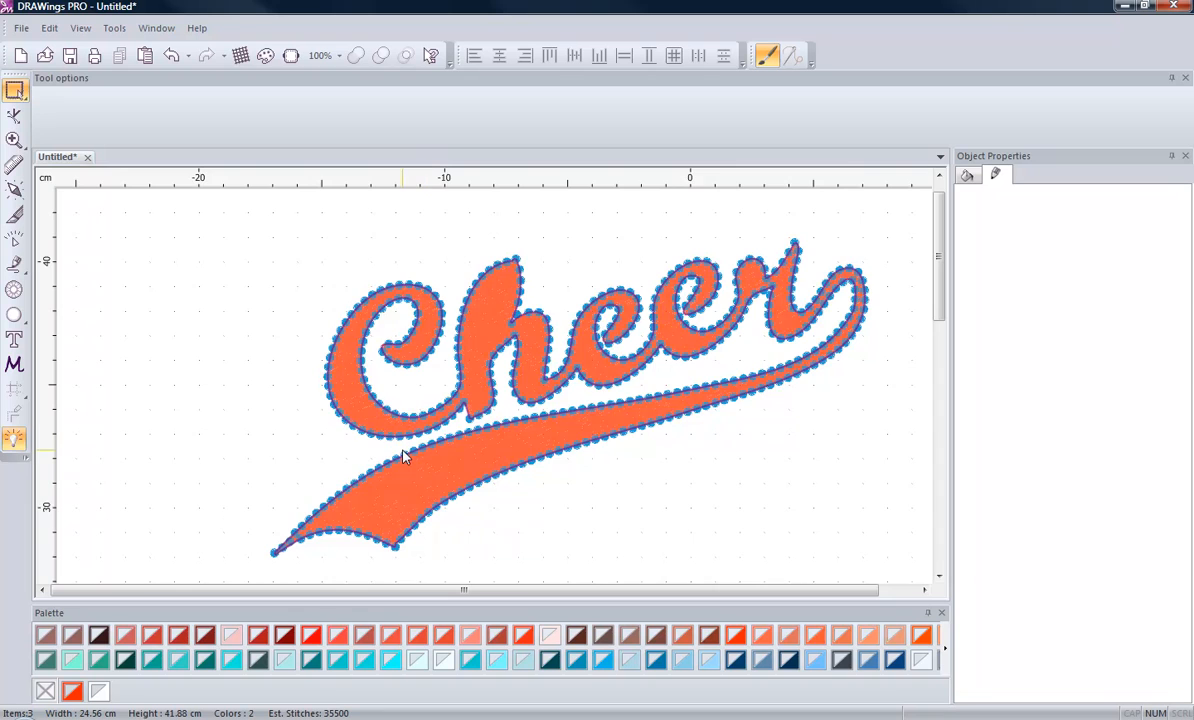
scroll(278, 573, "up", 1)
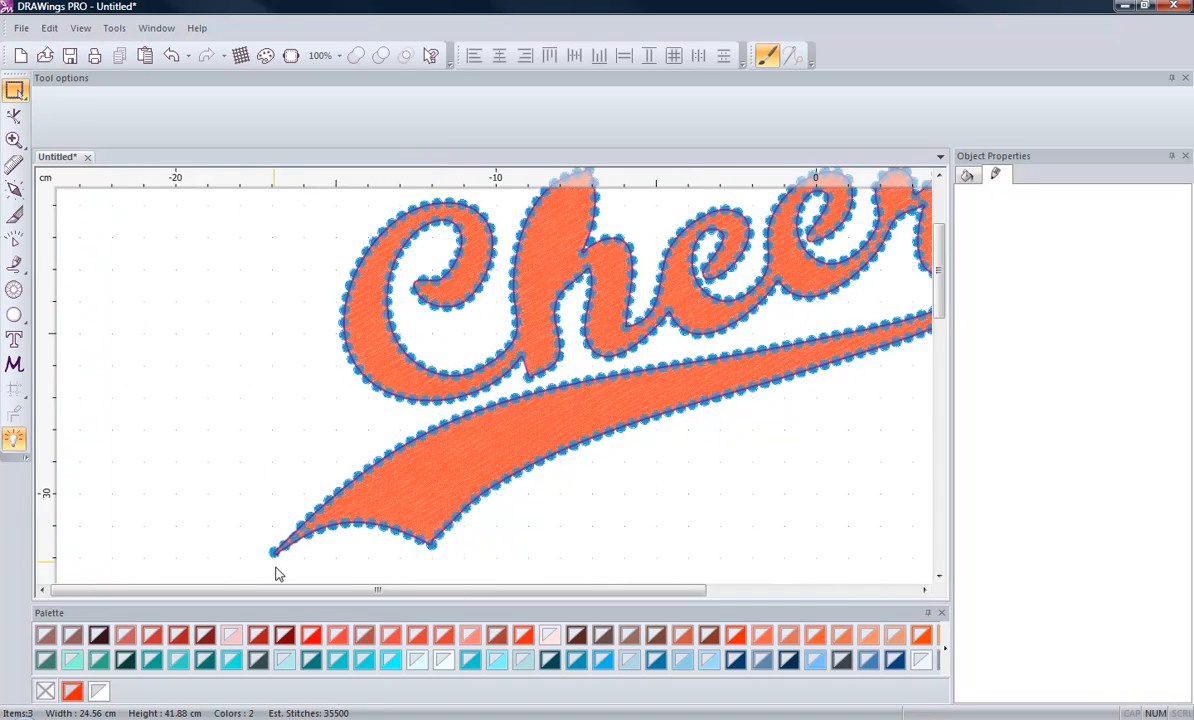
scroll(279, 573, "up", 3)
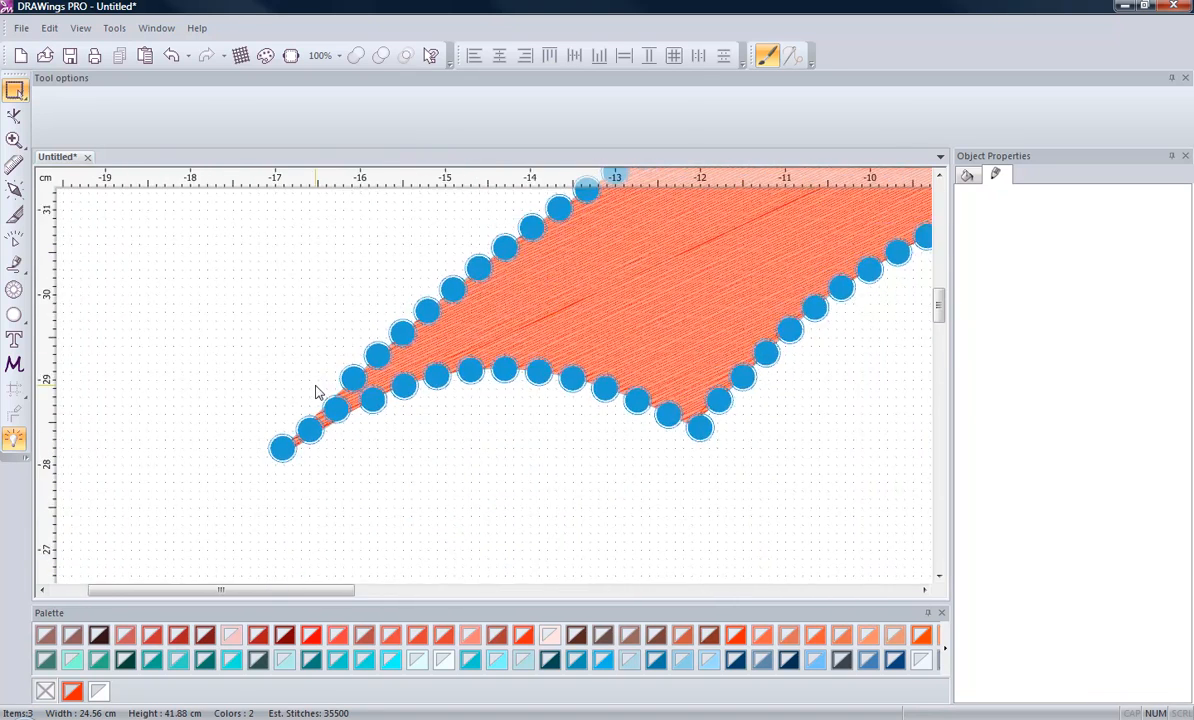
scroll(316, 392, "up", 1)
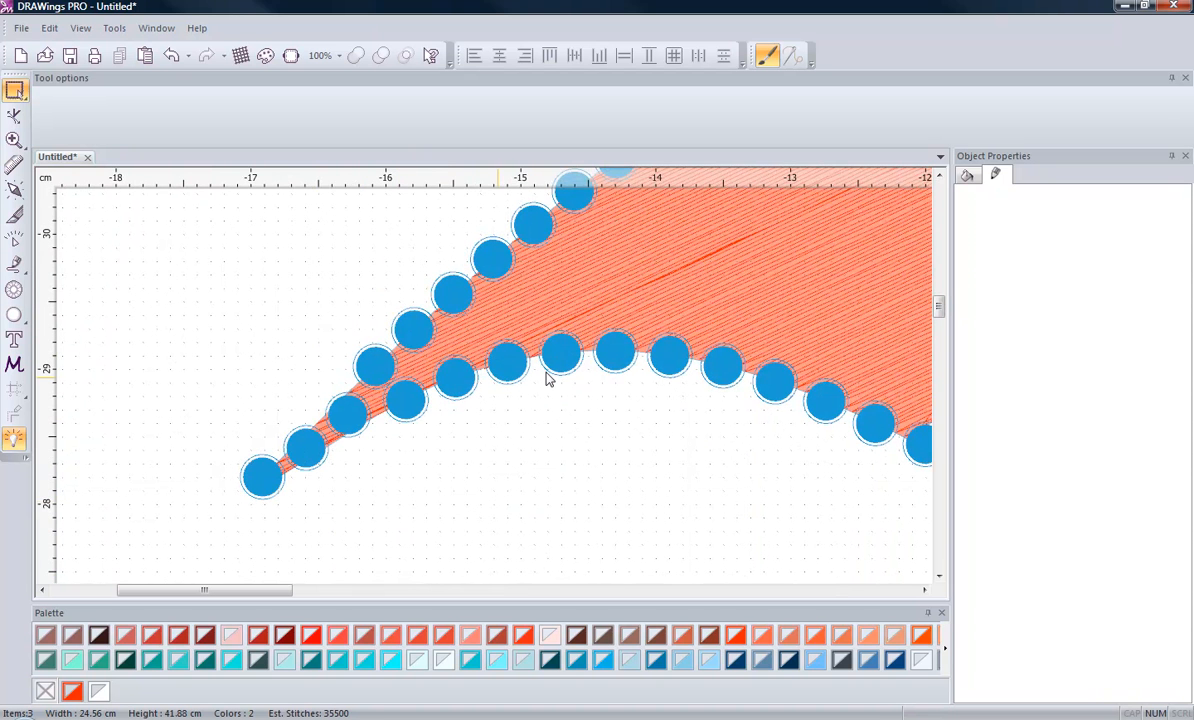
left_click(364, 388)
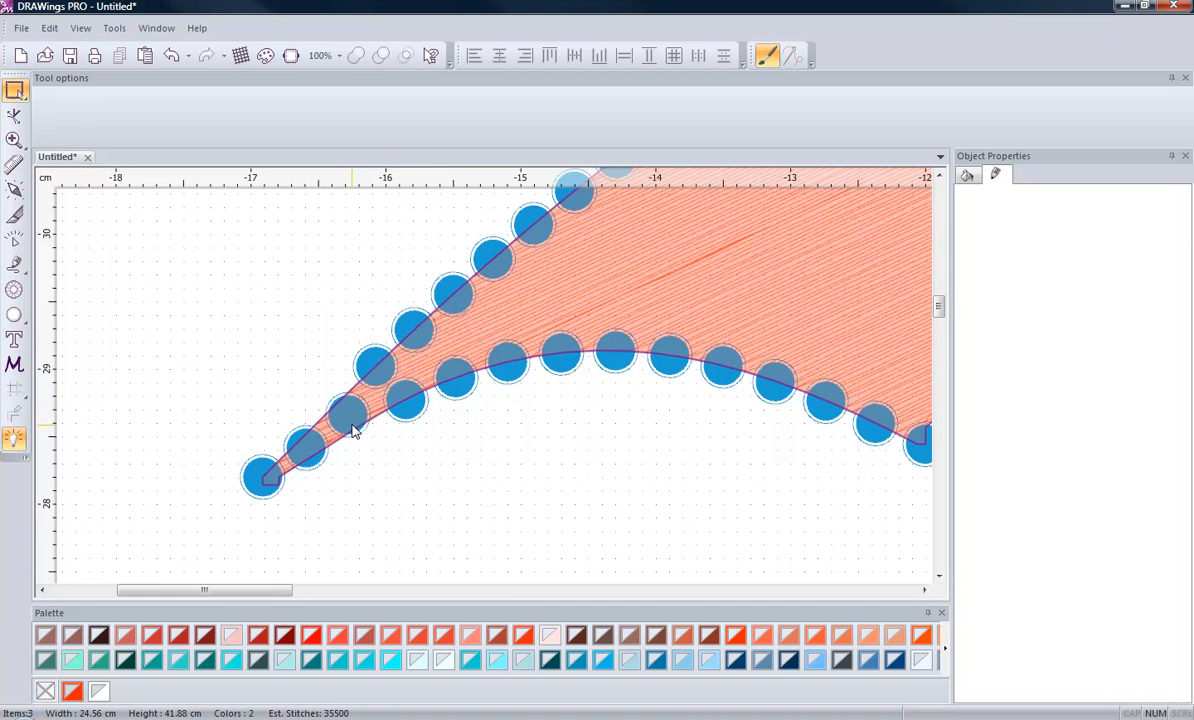
left_click(350, 374)
left_click(357, 410)
left_click(408, 456)
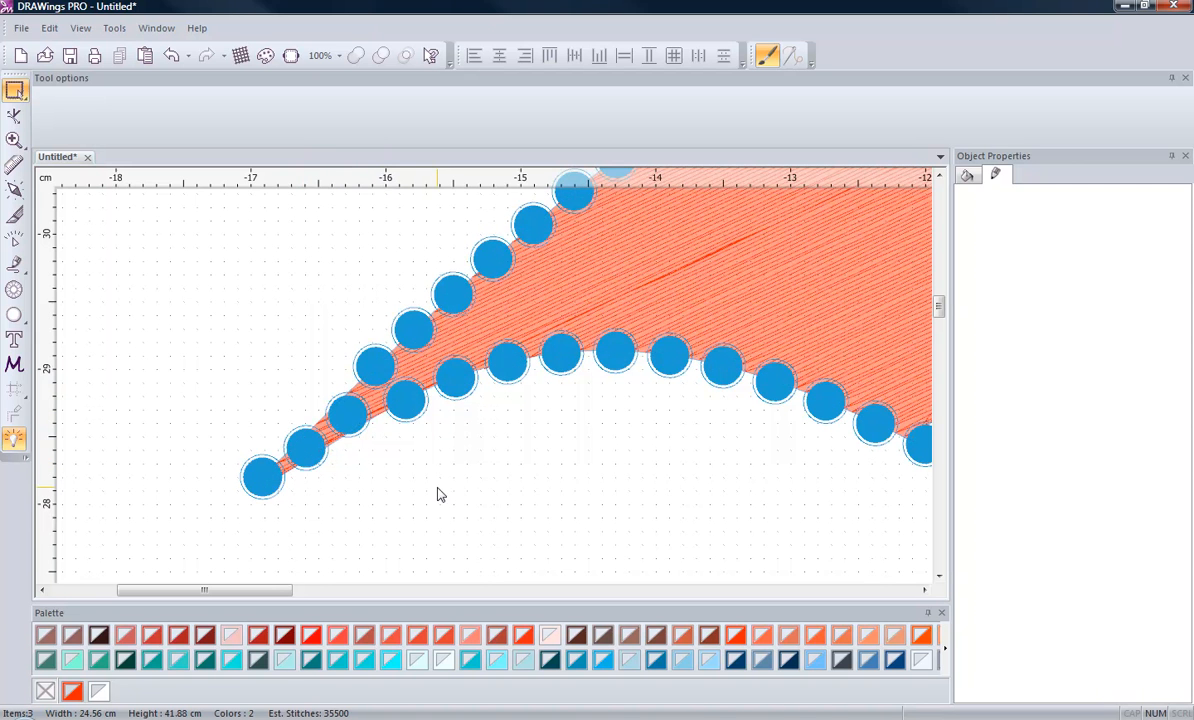
left_click(363, 438)
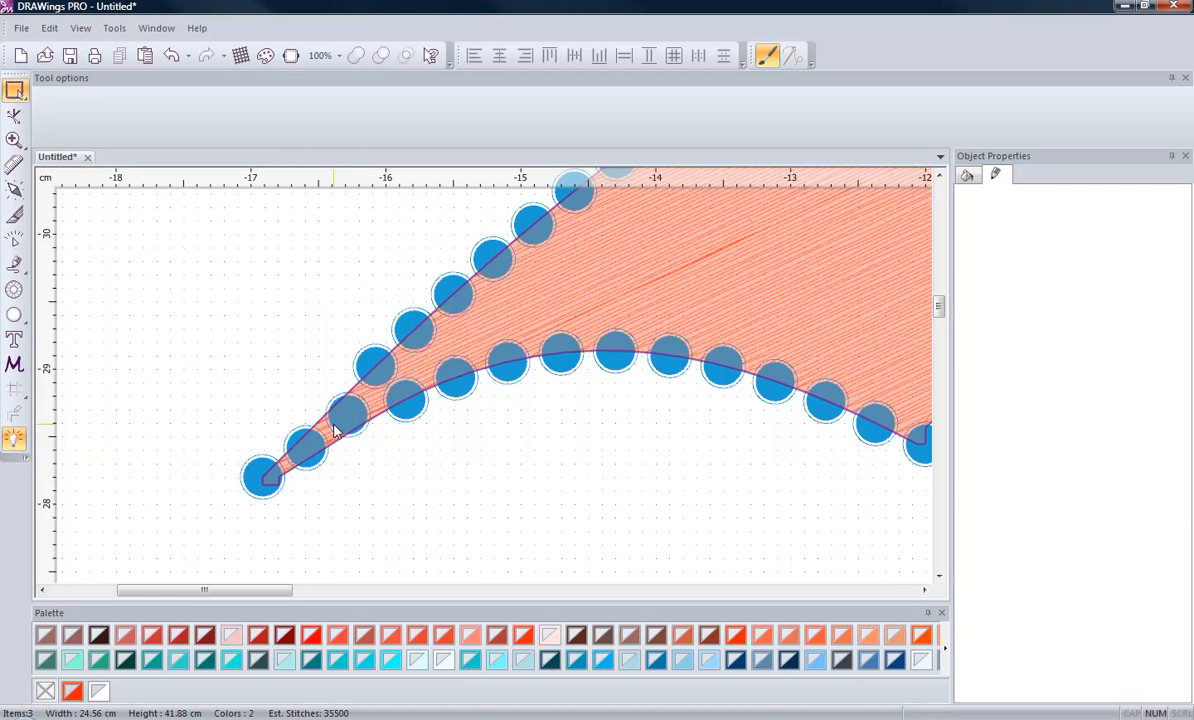
Examine how the crystals of the swoosh's two edges run together toward its pointed tip
scroll(400, 436, "down", 1)
scroll(324, 443, "up", 1)
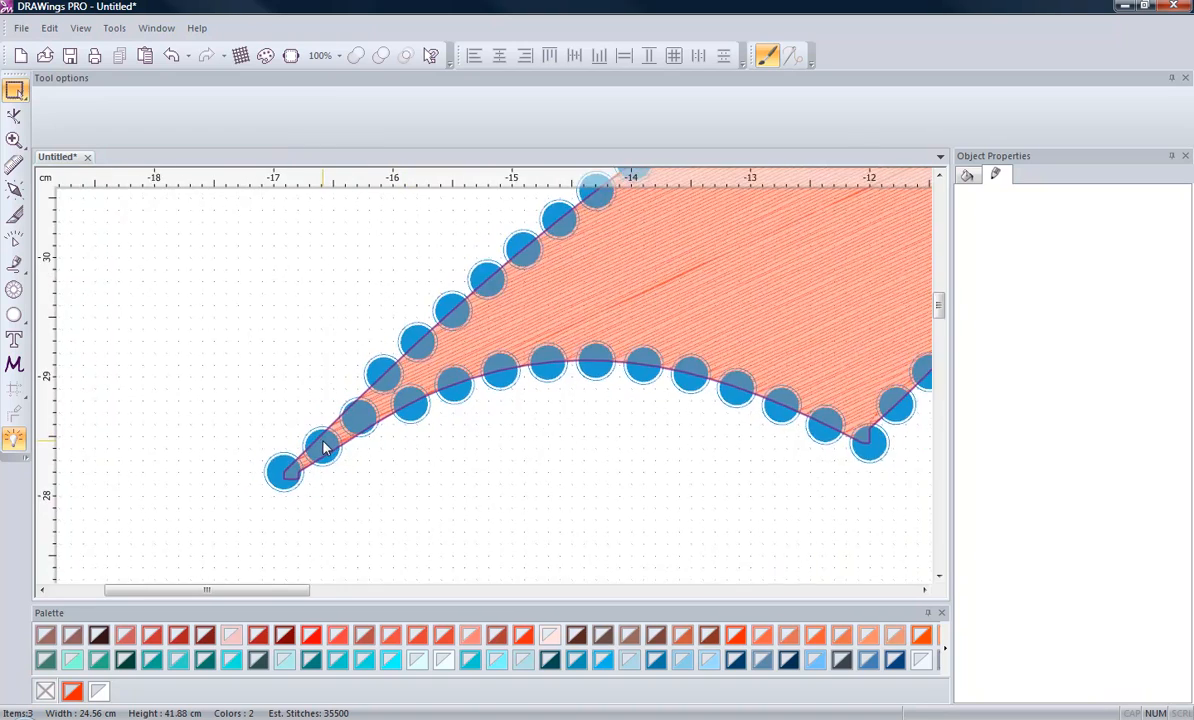
scroll(324, 443, "down", 1)
scroll(320, 443, "up", 2)
scroll(295, 473, "up", 1)
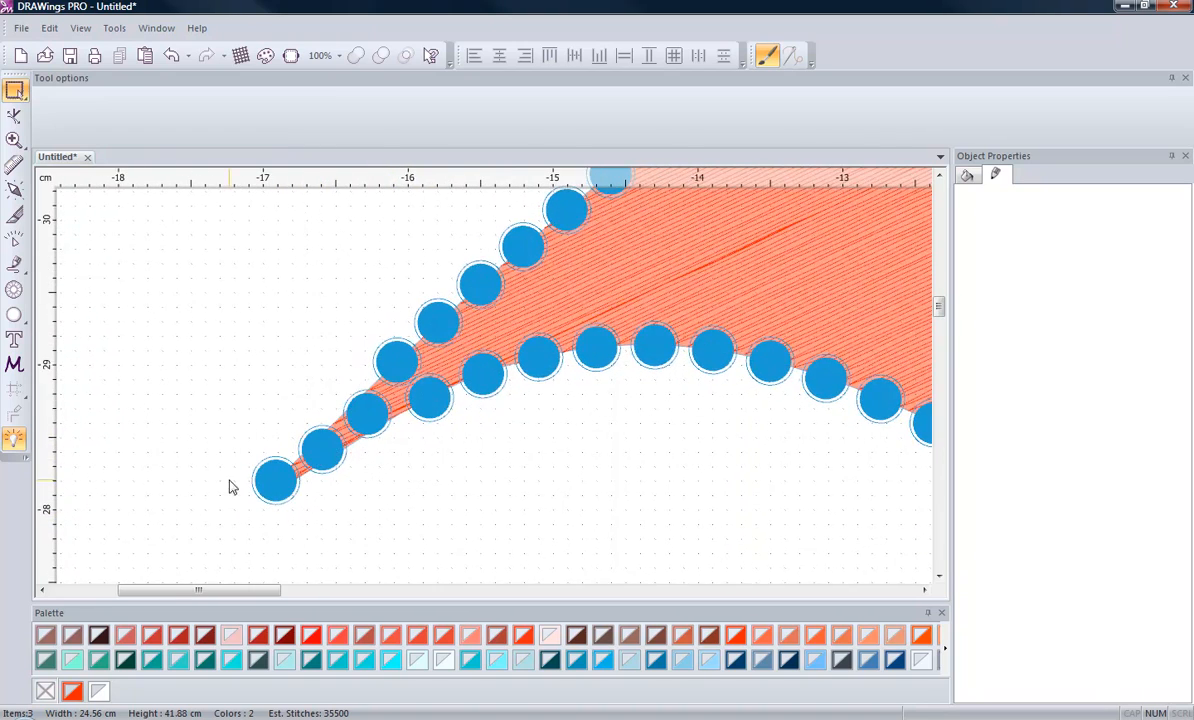
scroll(227, 536, "up", 2)
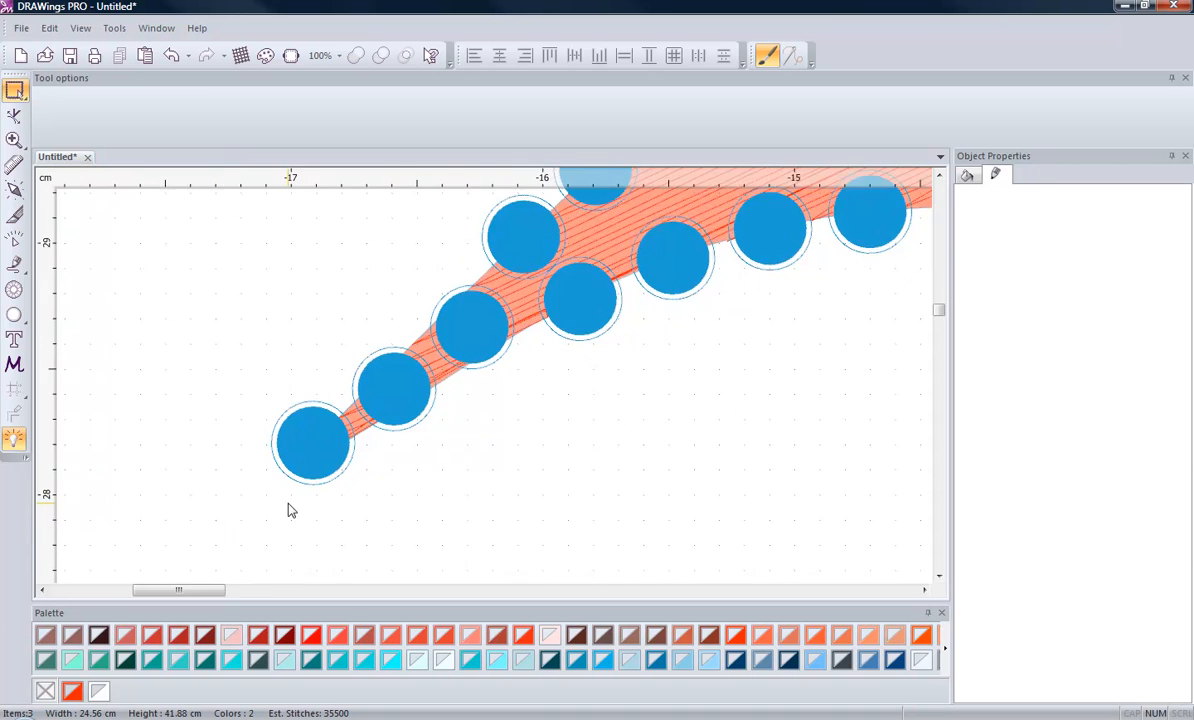
scroll(289, 510, "down", 1)
scroll(290, 510, "down", 1)
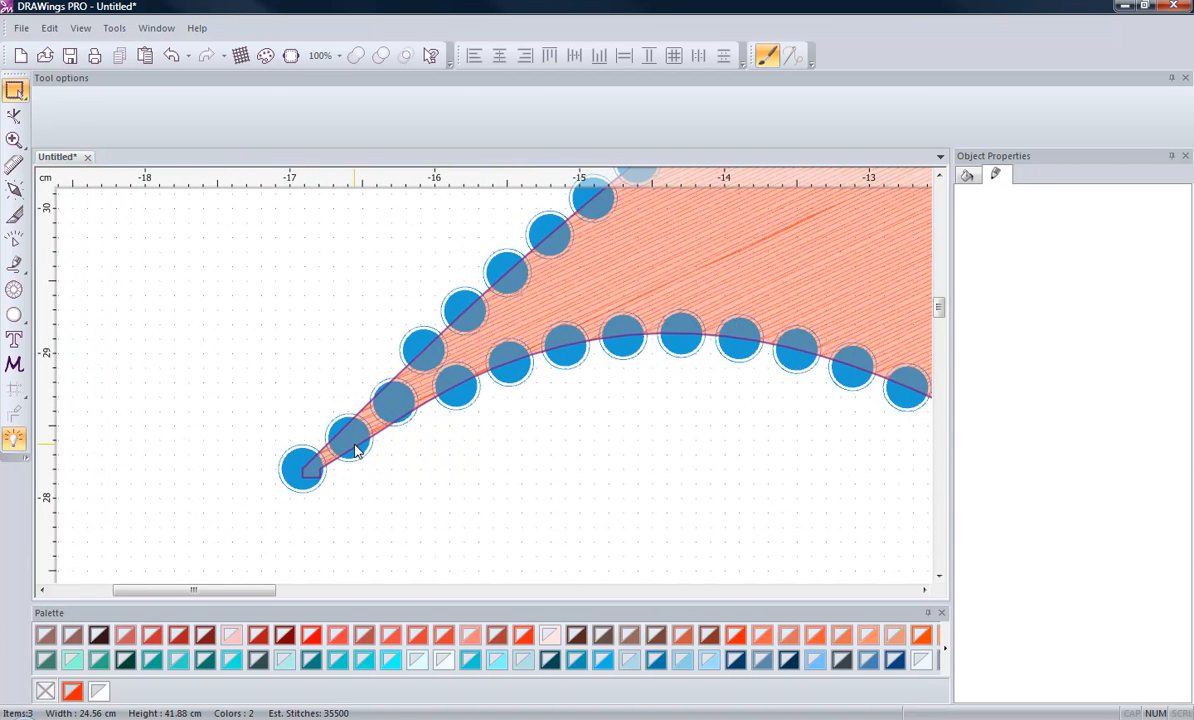
left_click(303, 442)
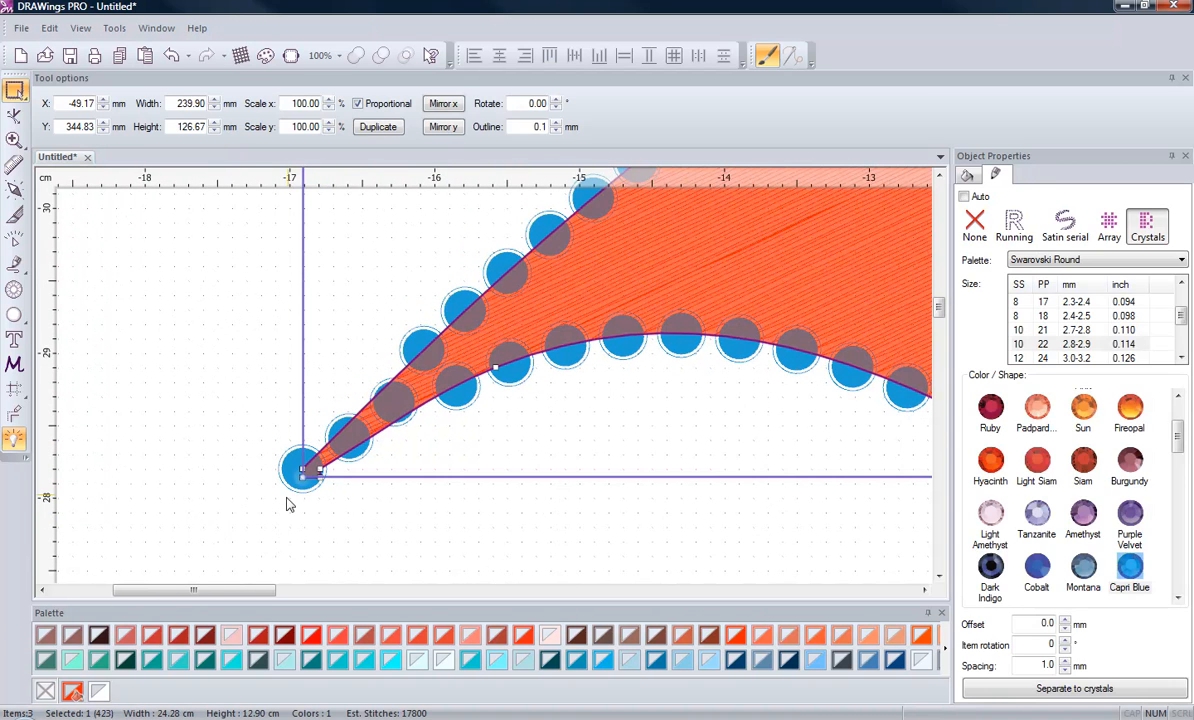
left_click(274, 520)
scroll(274, 520, "up", 4)
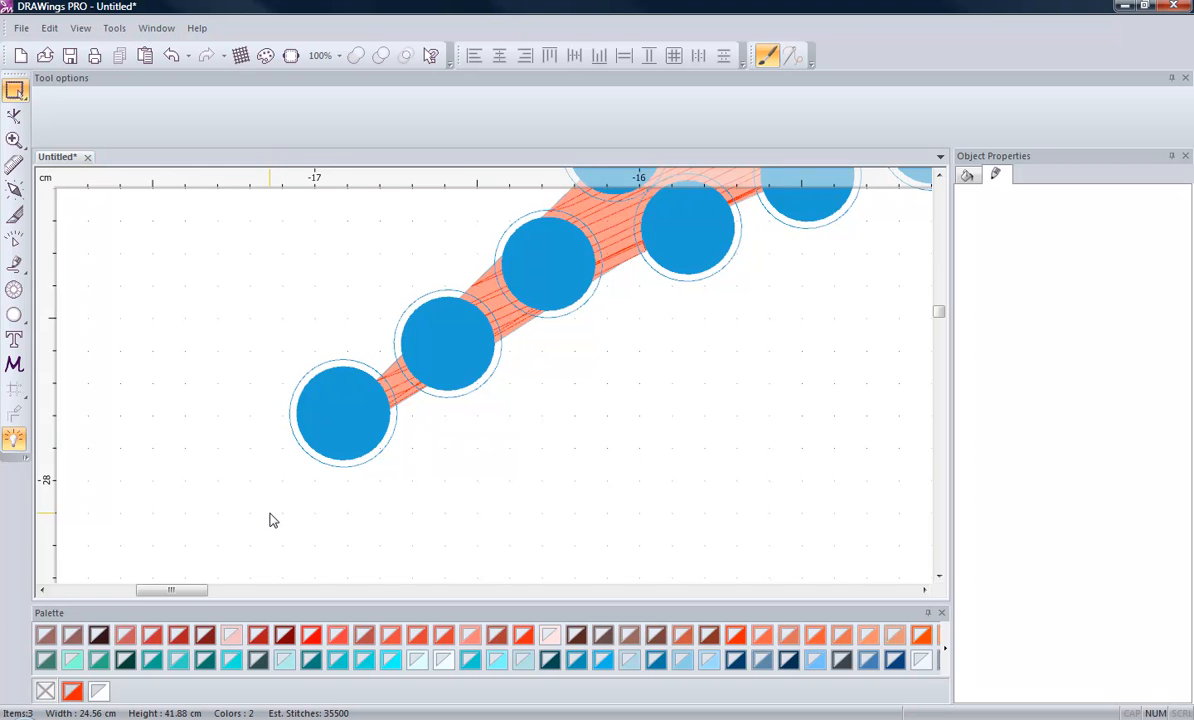
scroll(274, 520, "down", 1)
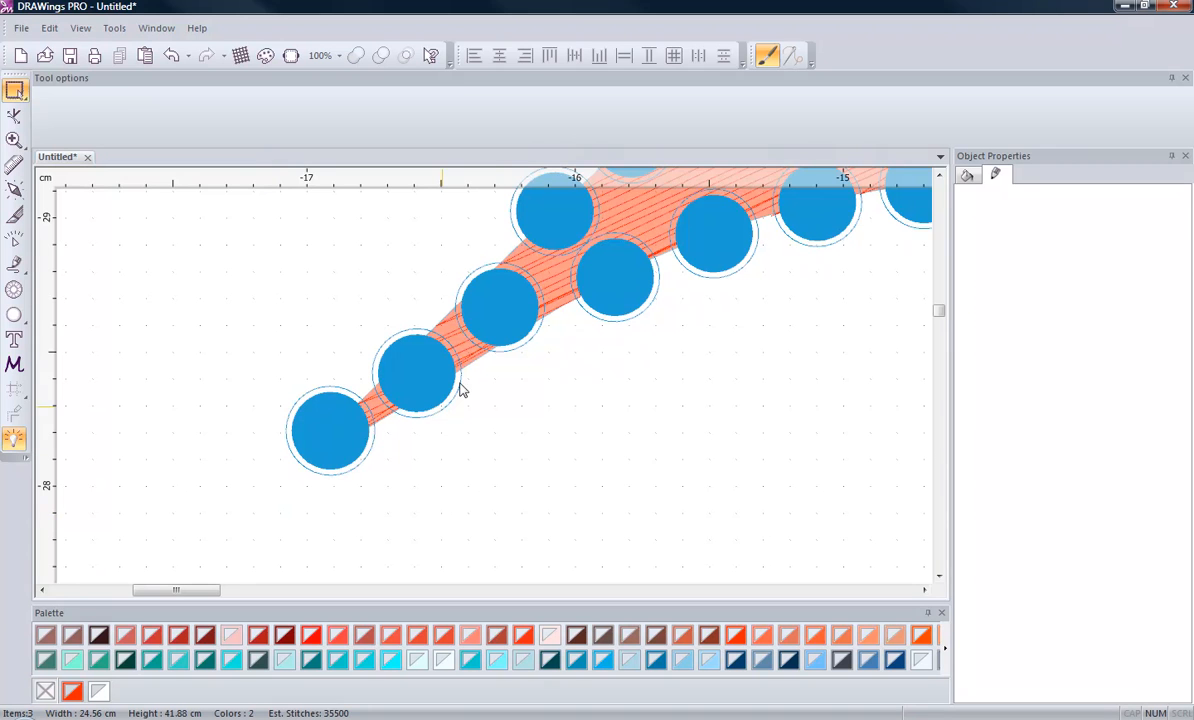
Select the upper lettering copy and examine its outline nodes at the blunt end of the swoosh tip
left_click(492, 358)
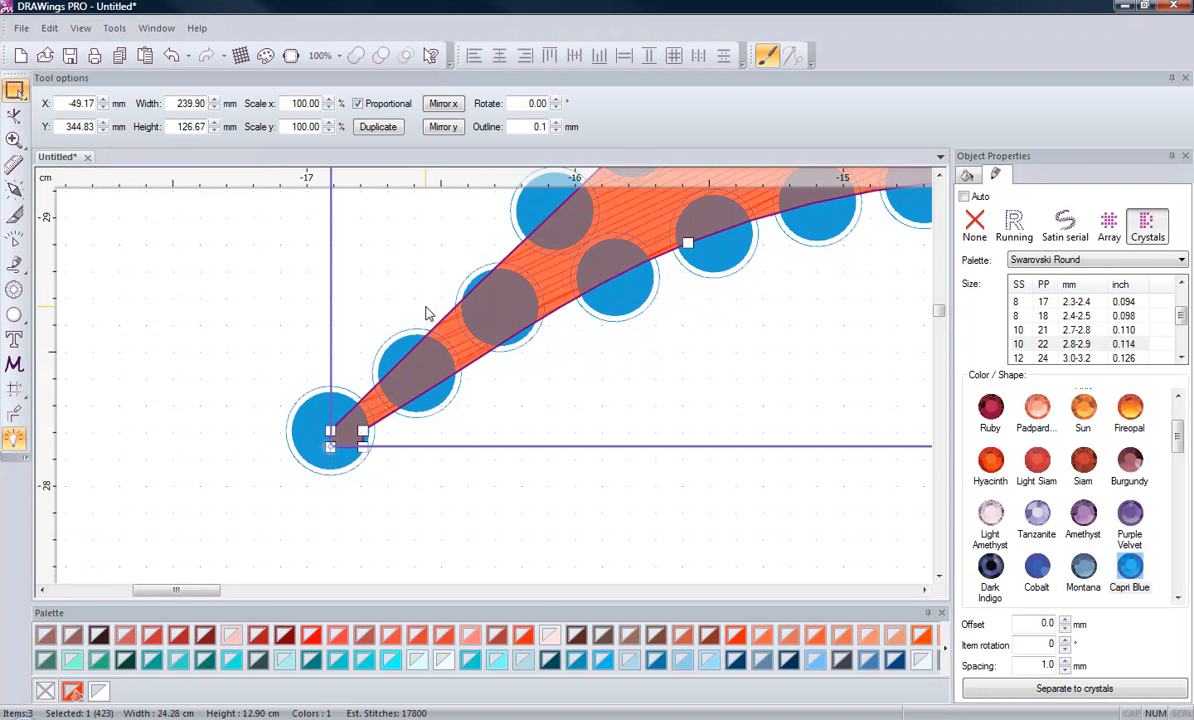
scroll(330, 440, "up", 1)
scroll(329, 449, "up", 1)
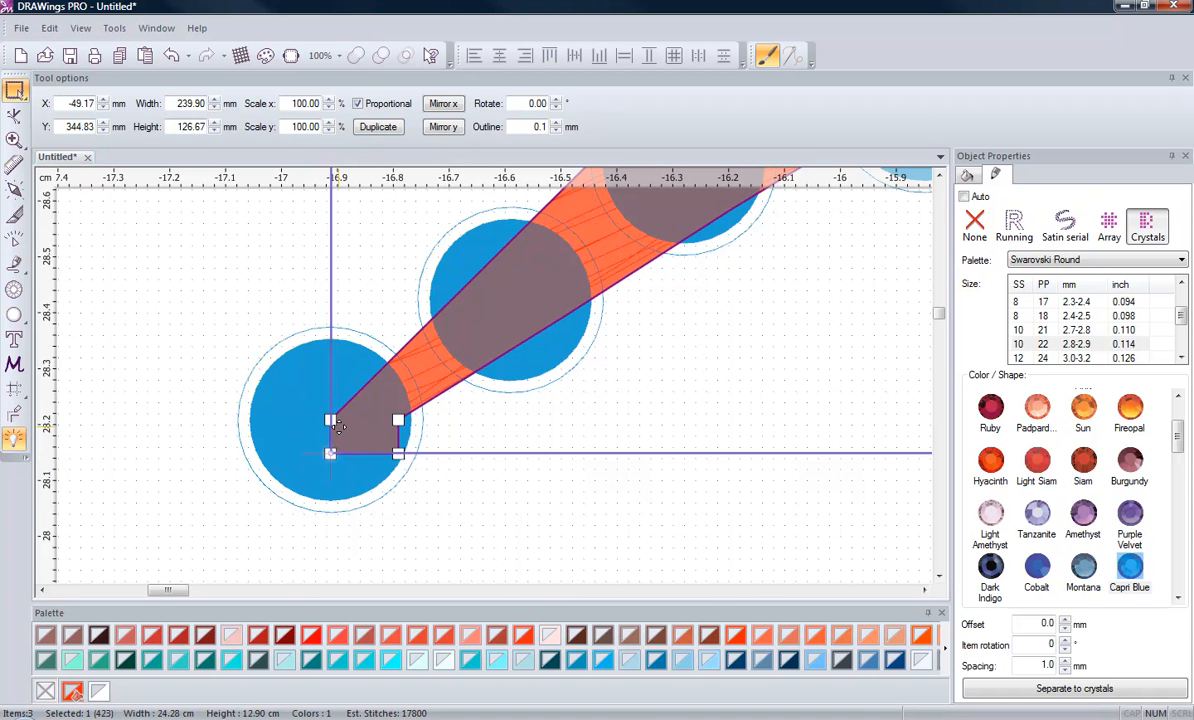
scroll(338, 425, "down", 2)
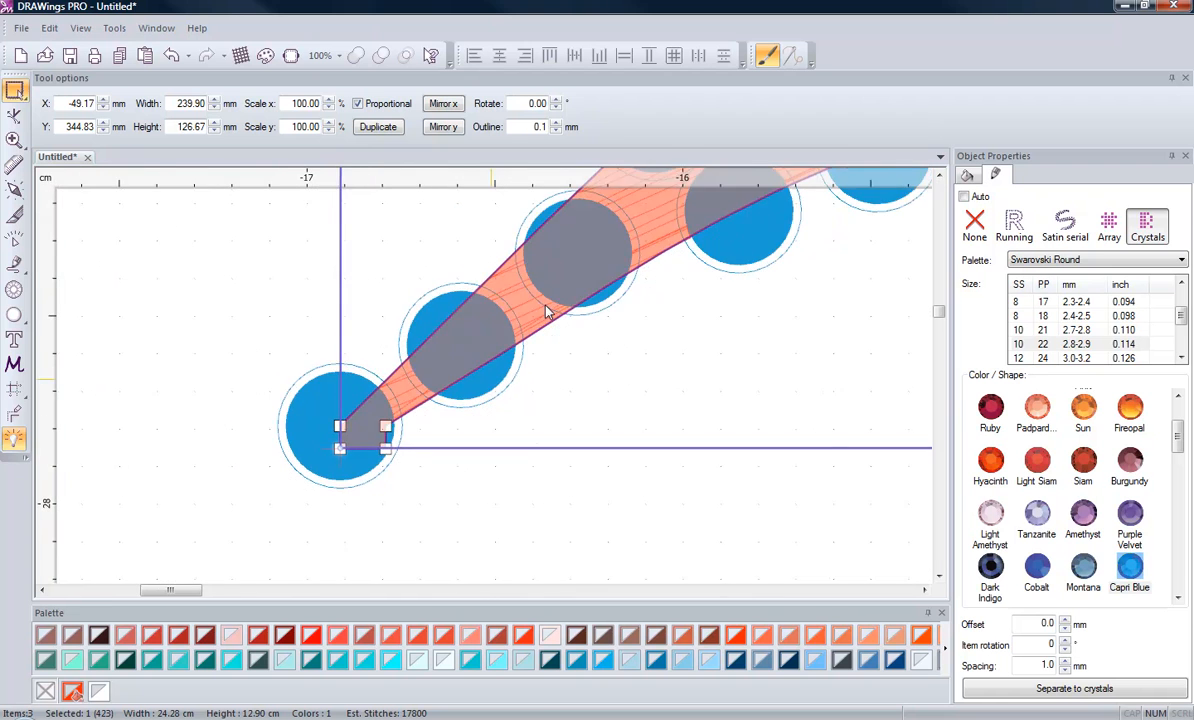
scroll(378, 452, "down", 2)
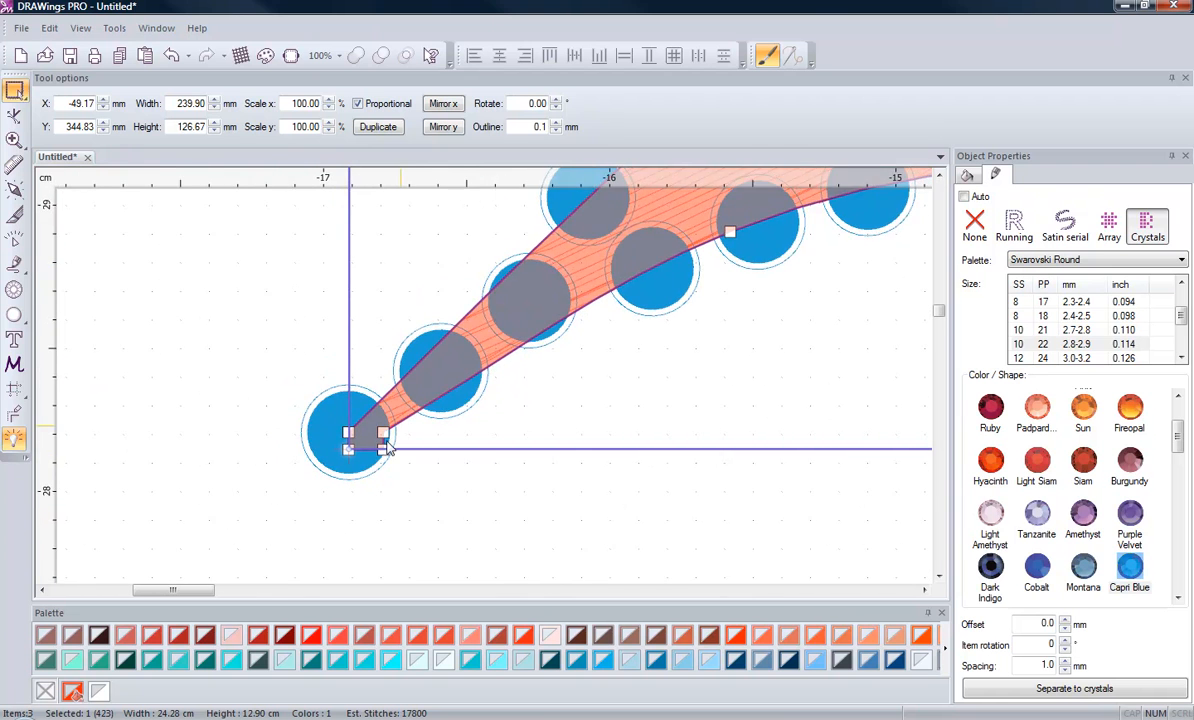
scroll(340, 455, "up", 4)
scroll(312, 467, "up", 1)
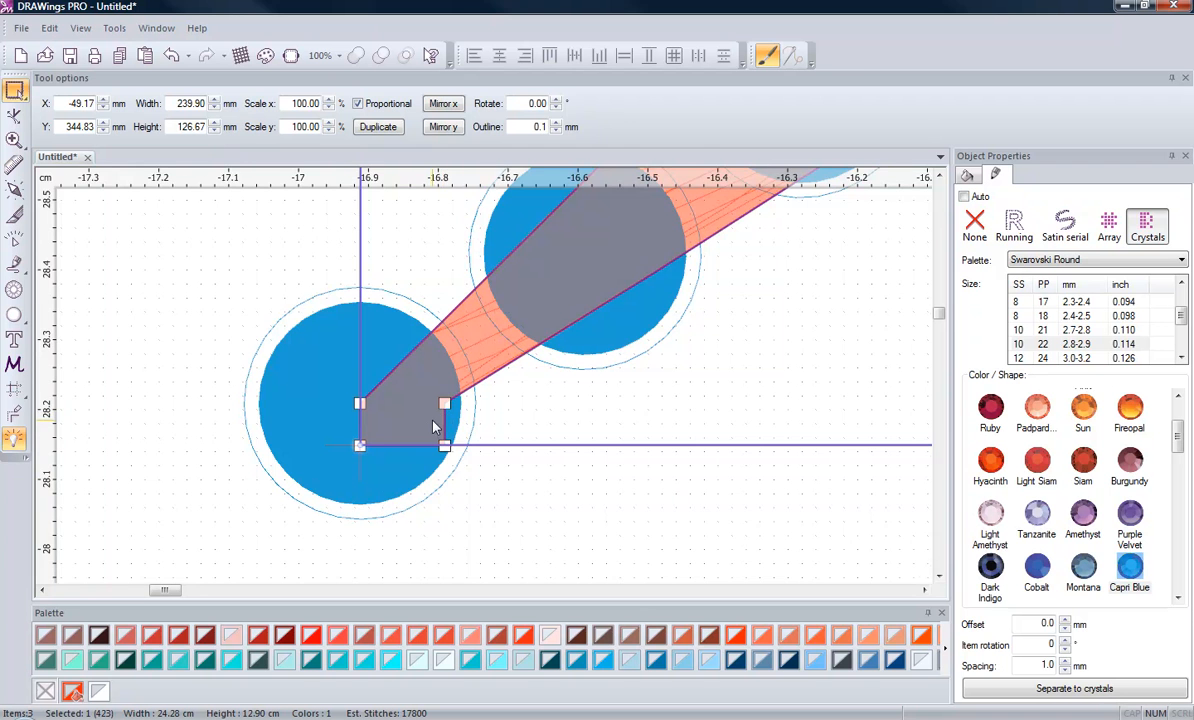
scroll(430, 425, "down", 2)
scroll(415, 430, "up", 1)
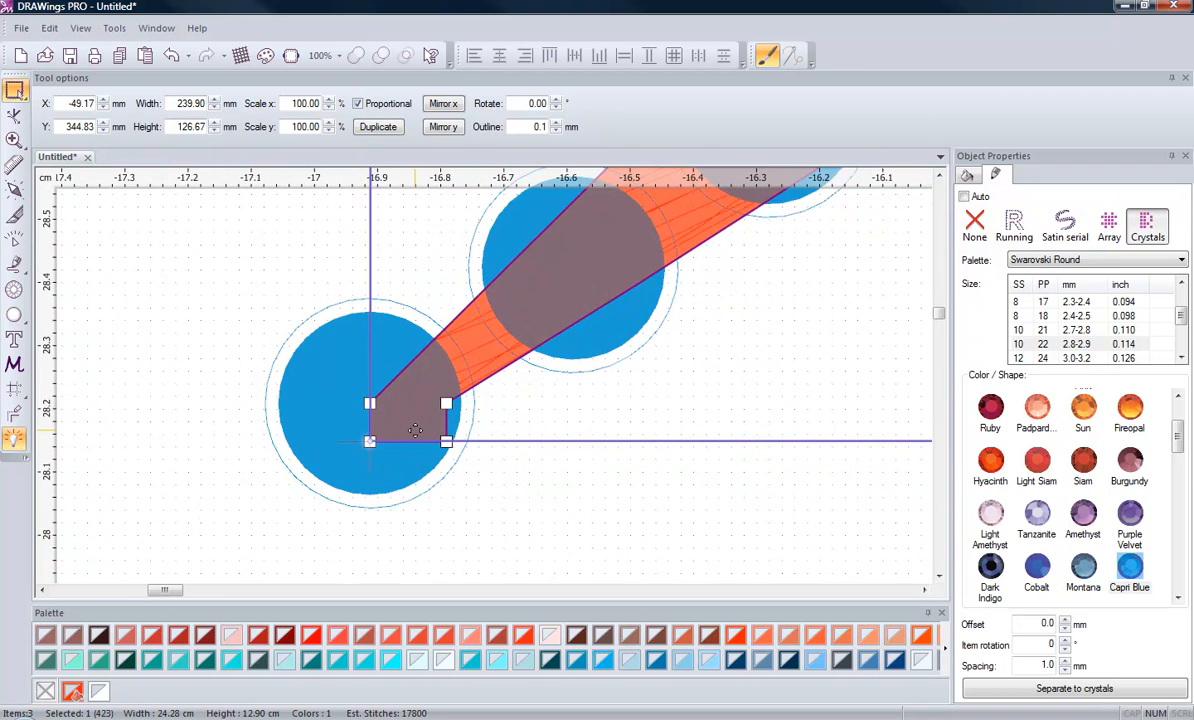
scroll(415, 430, "up", 1)
scroll(445, 523, "down", 1)
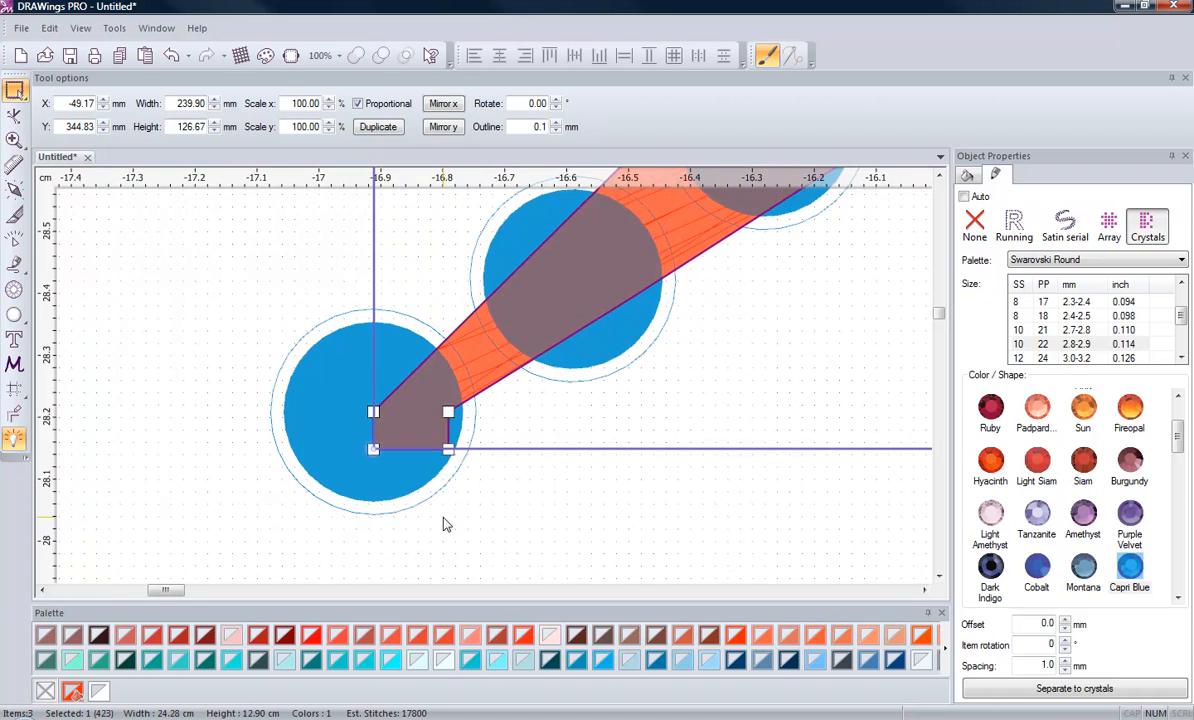
scroll(445, 523, "up", 2)
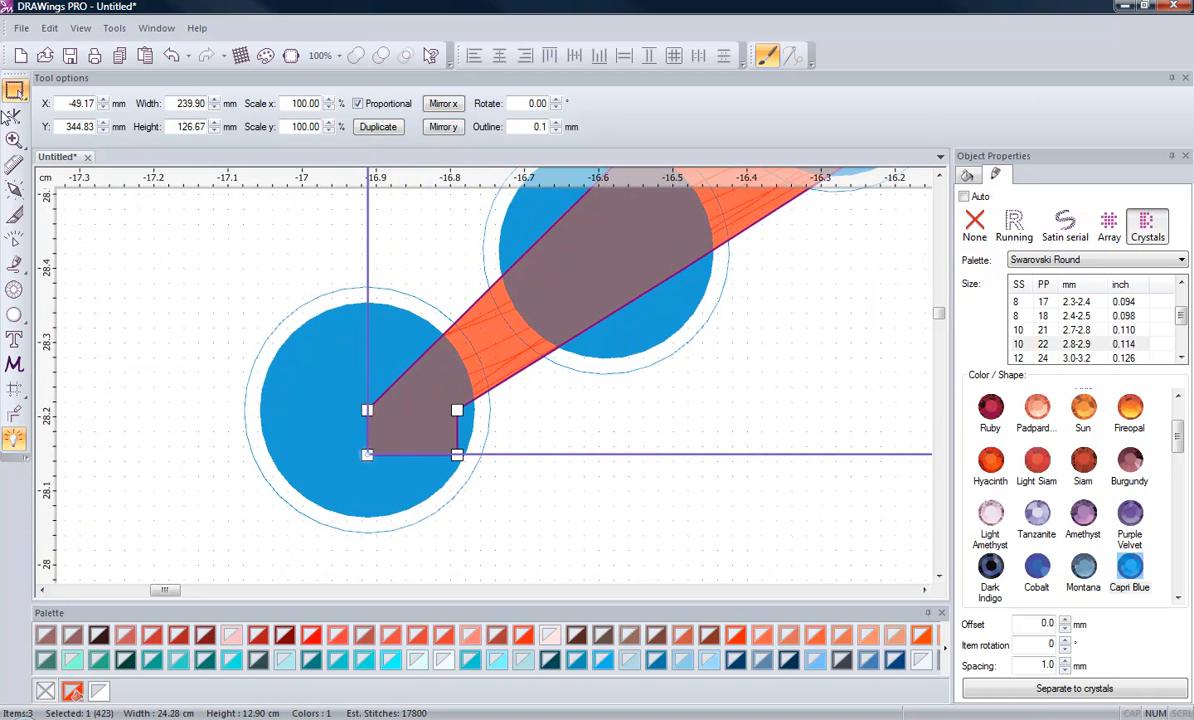
Split the upper copy's outline at the lower-left corner node of the swoosh tip in node editing
left_click(14, 119)
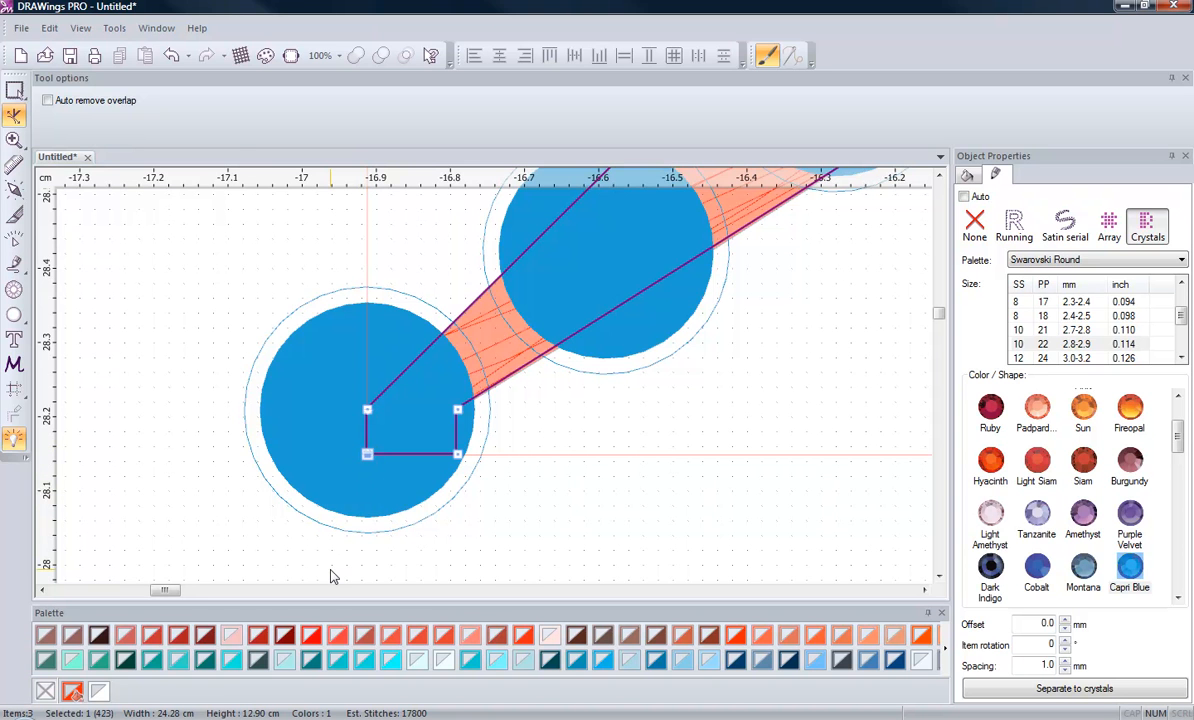
right_click(372, 461)
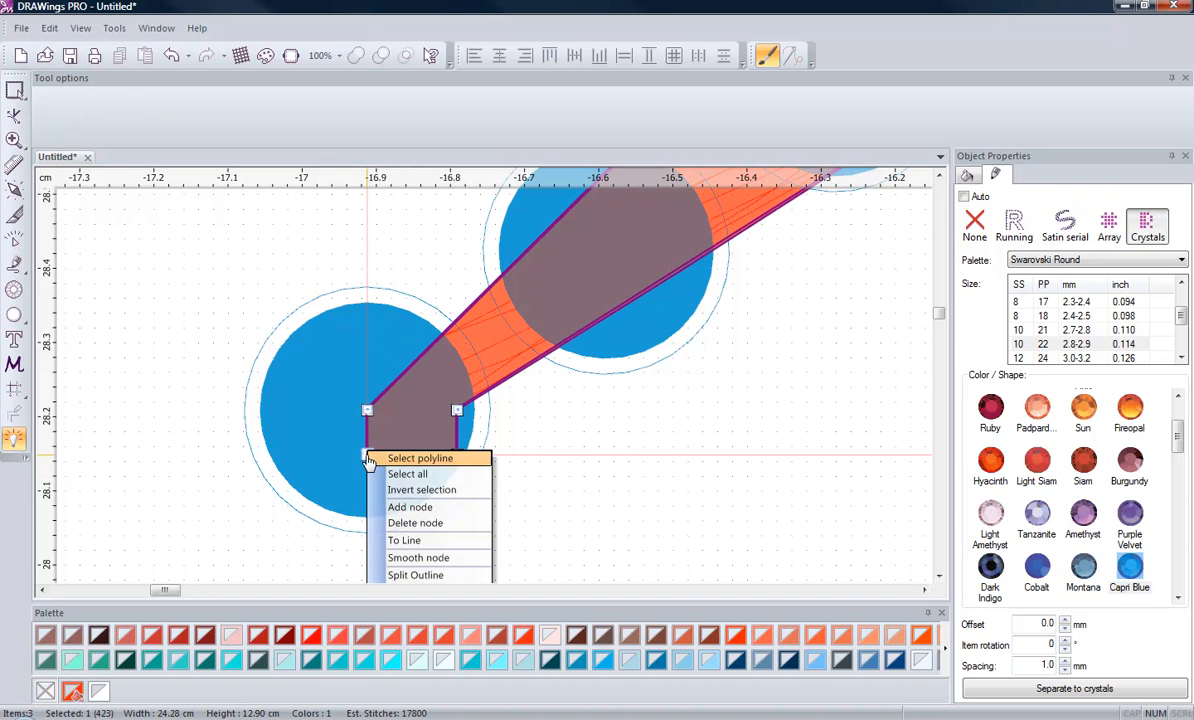
scroll(384, 400, "down", 5)
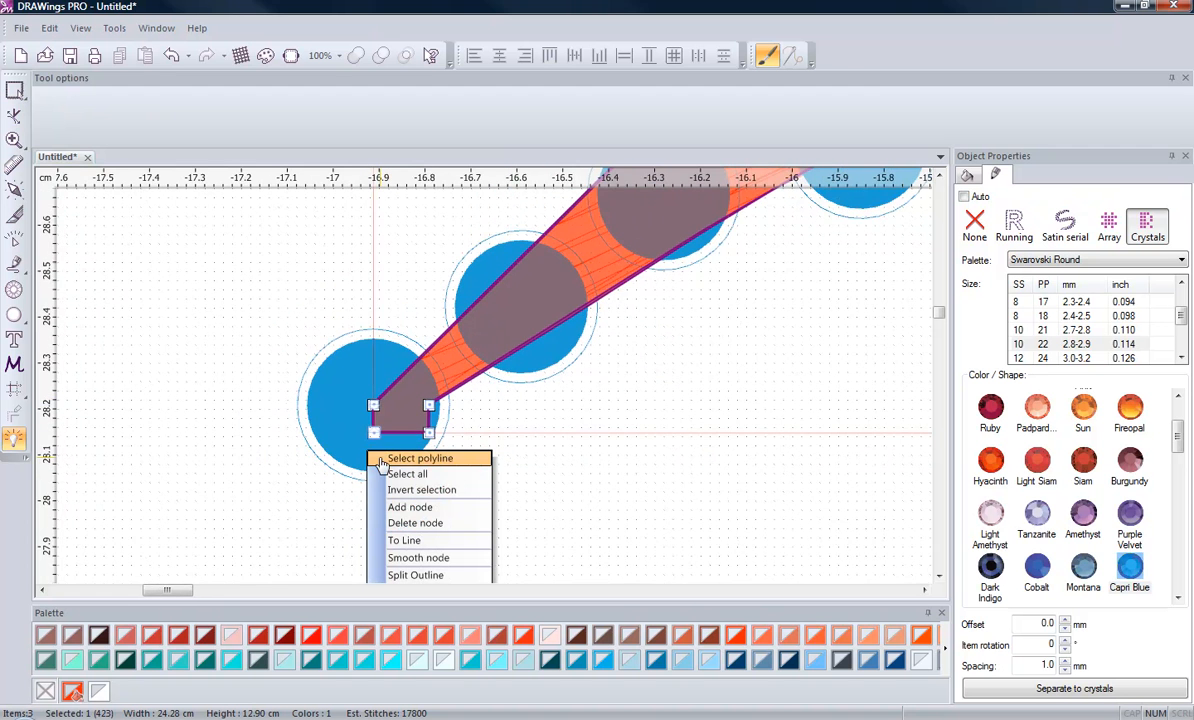
left_click(418, 576)
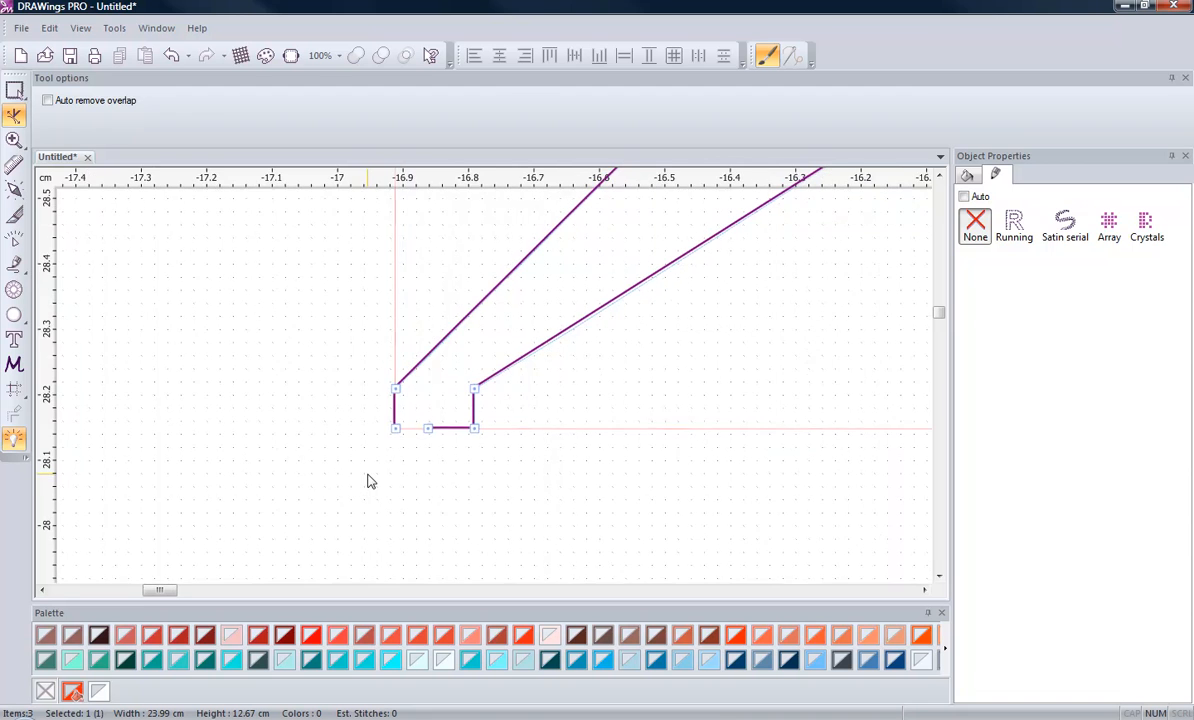
Delete the loose end node on the short horizontal segment beneath the opened swoosh tip
scroll(400, 447, "up", 2)
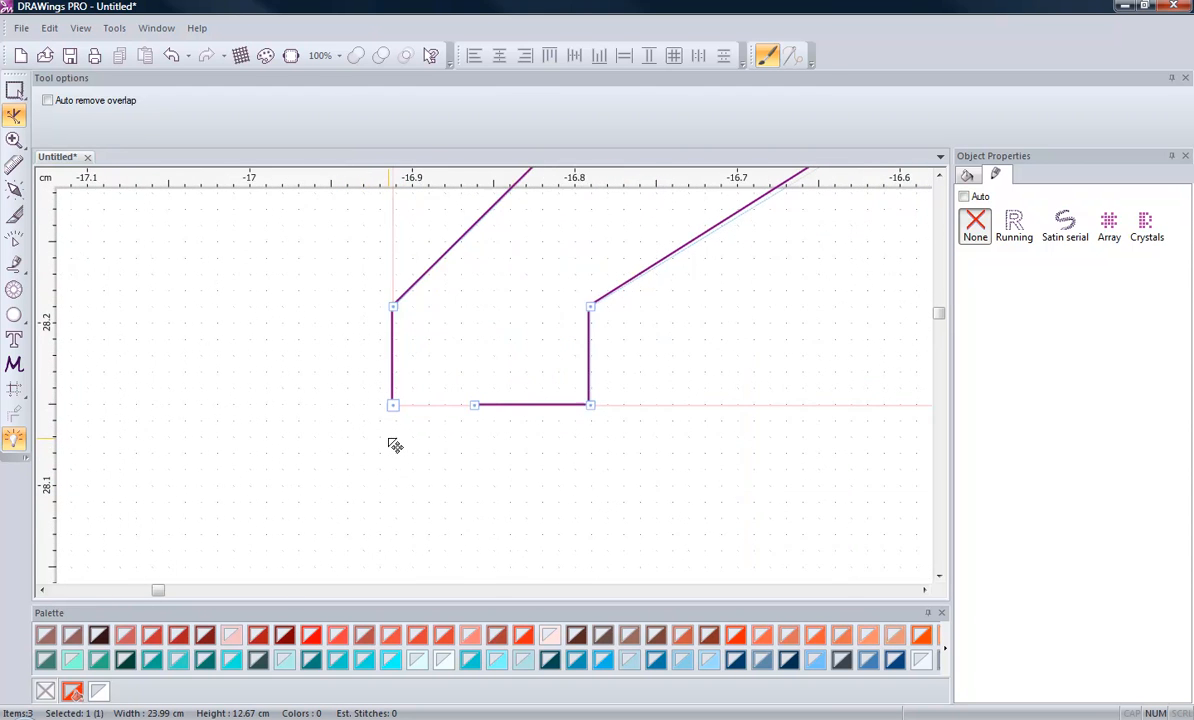
scroll(395, 445, "up", 1)
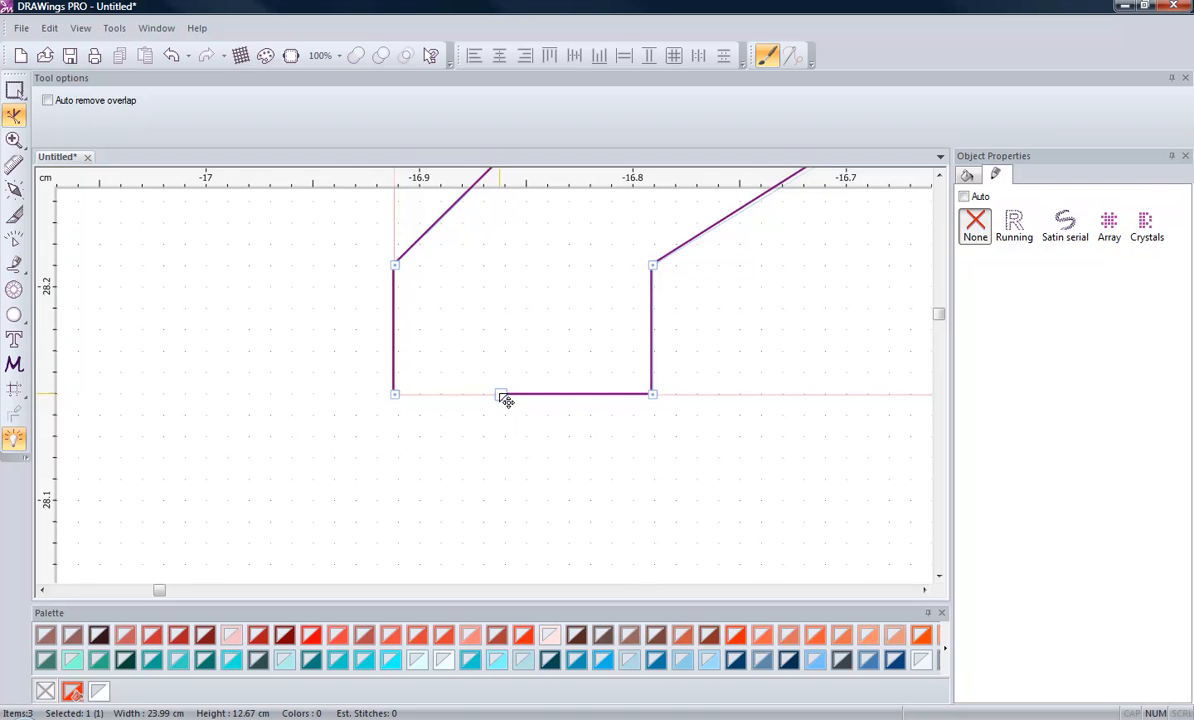
right_click(504, 398)
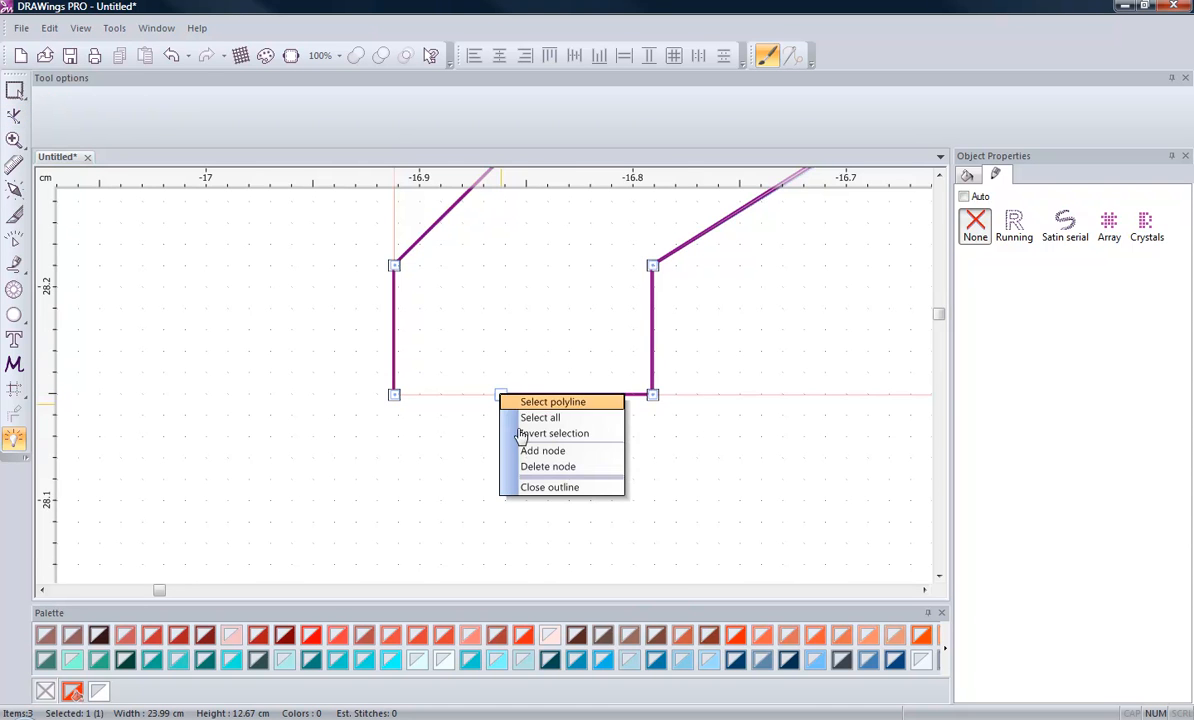
left_click(525, 463)
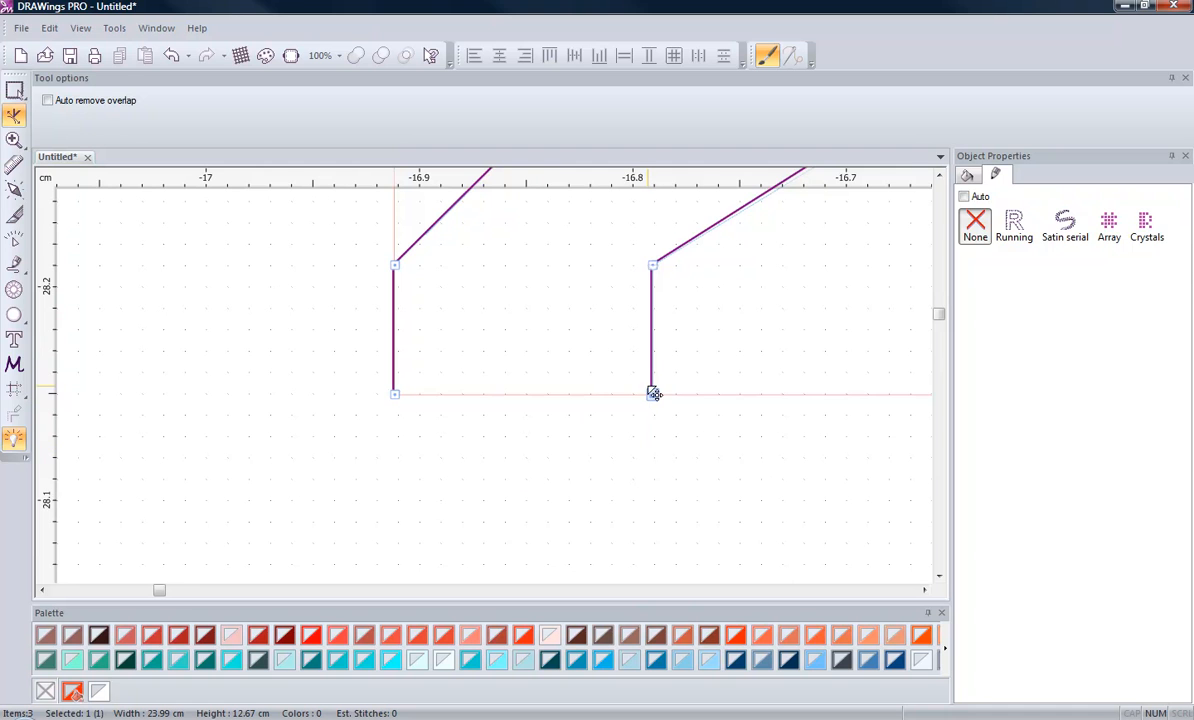
Try to delete the lower-left end node of the opened swoosh tip, and undo the deletion
right_click(395, 397)
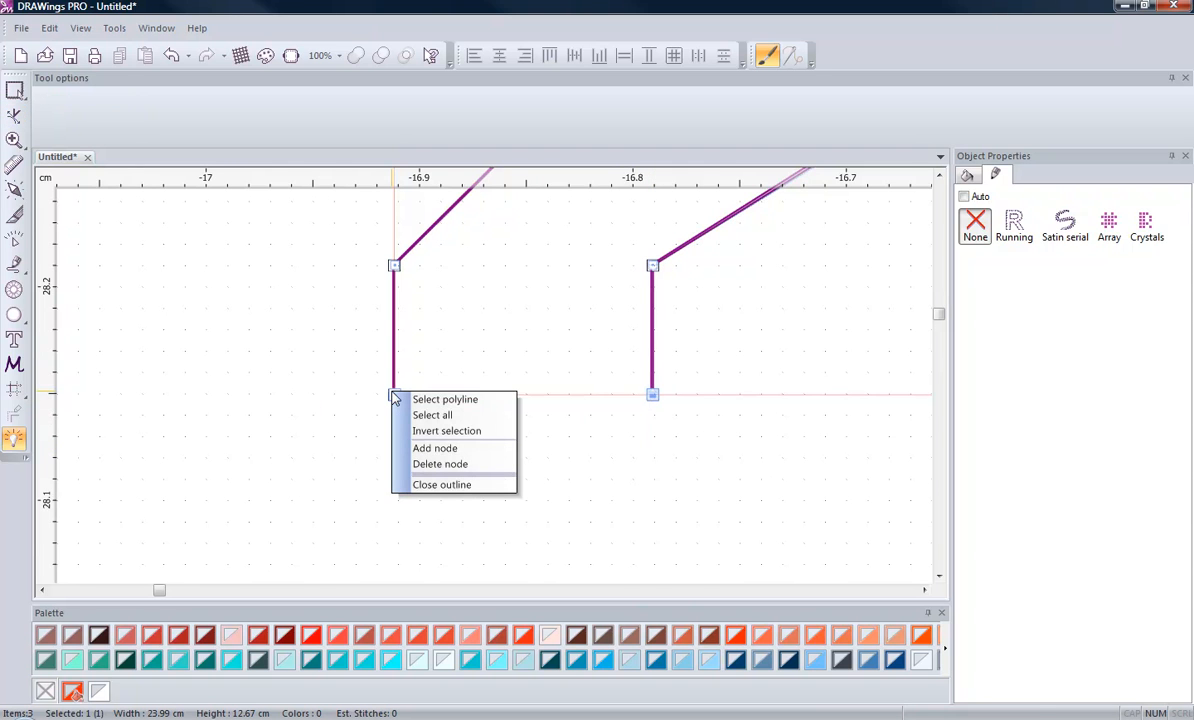
left_click(432, 464)
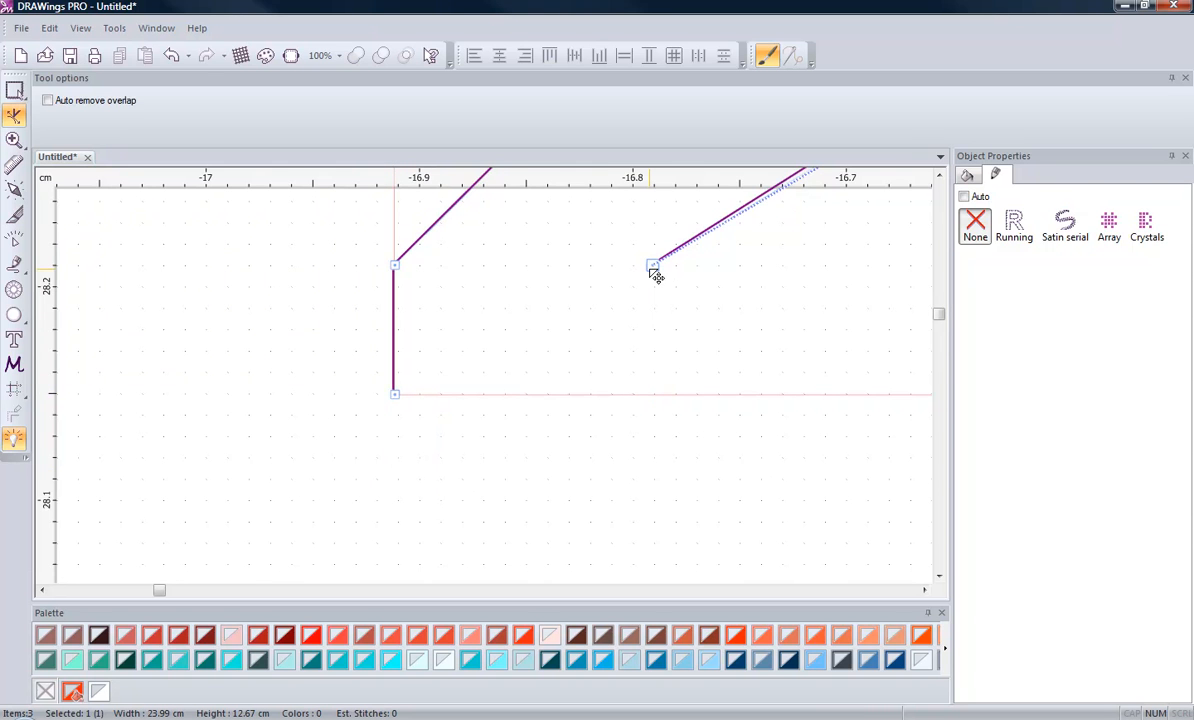
left_click(648, 396)
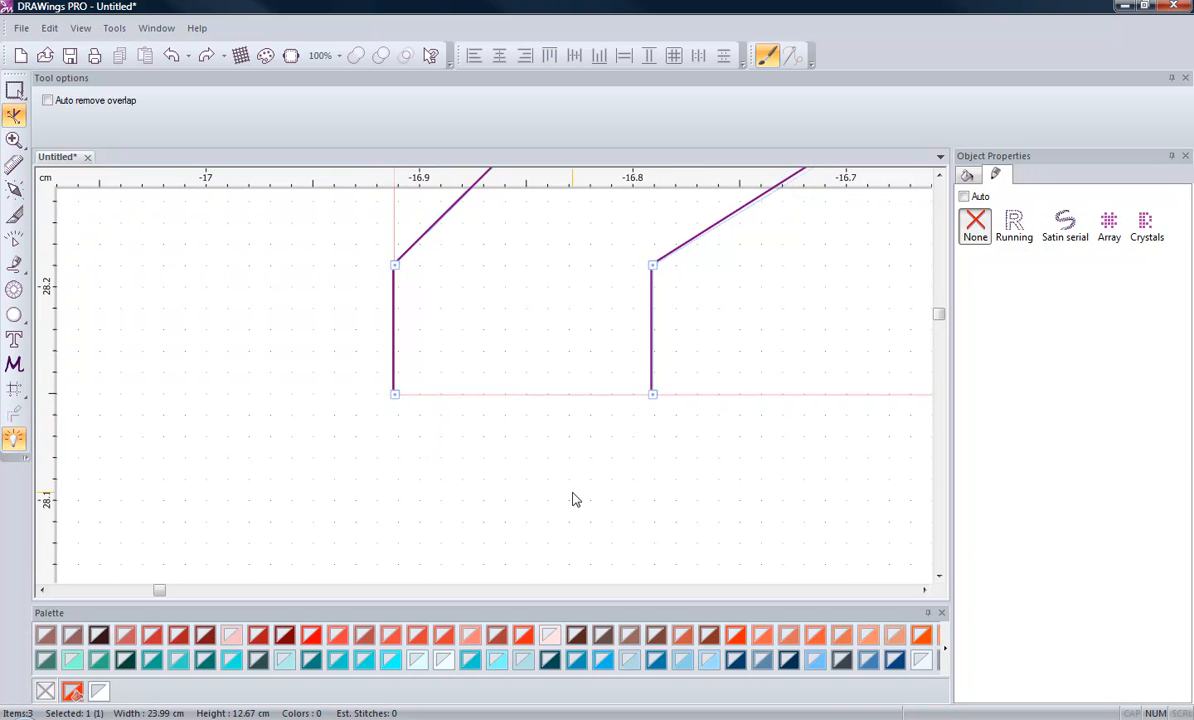
Select the lower-left end node of the opened swoosh tip and delete it to remove the left vertical segment
left_click(396, 394)
right_click(399, 398)
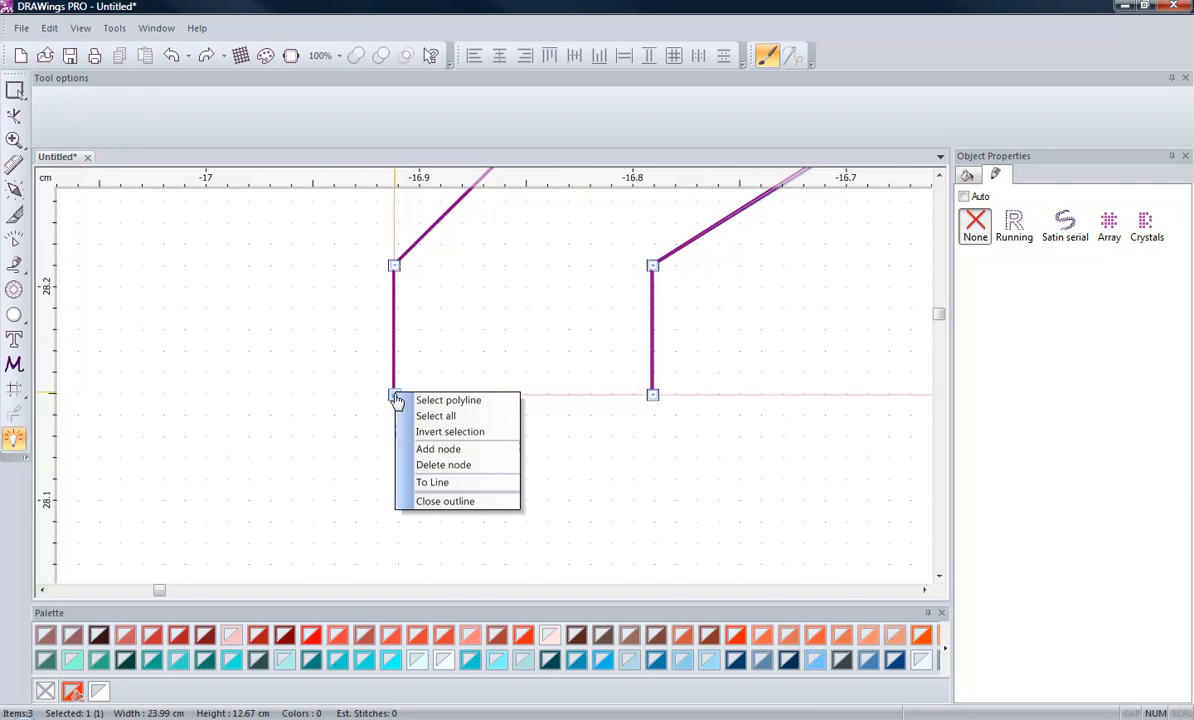
left_click(481, 475)
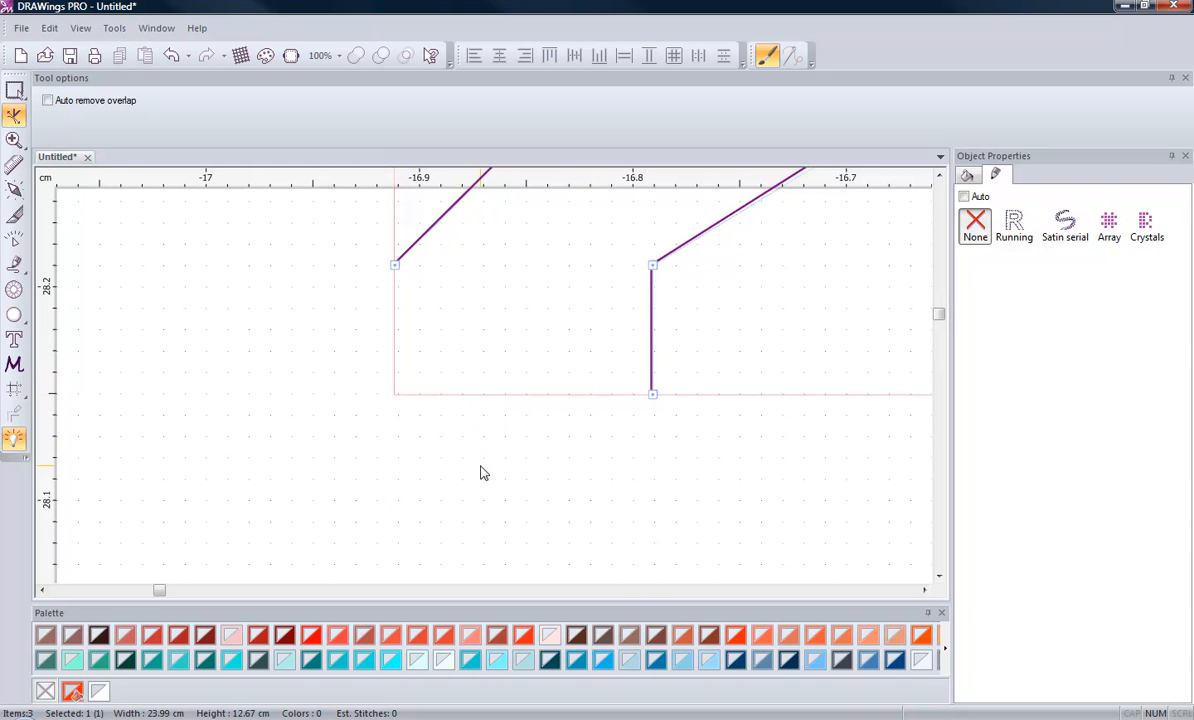
Delete the lower-right end node of the opened swoosh tip to remove the right vertical segment
right_click(659, 401)
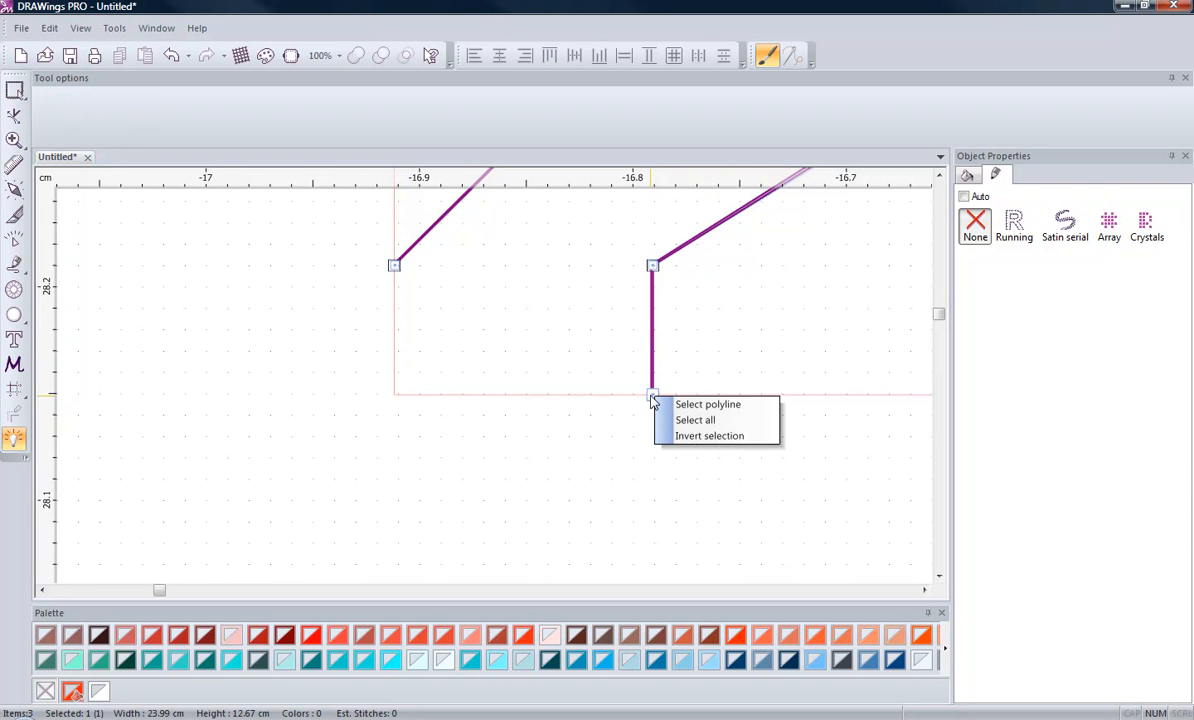
right_click(652, 400)
right_click(651, 399)
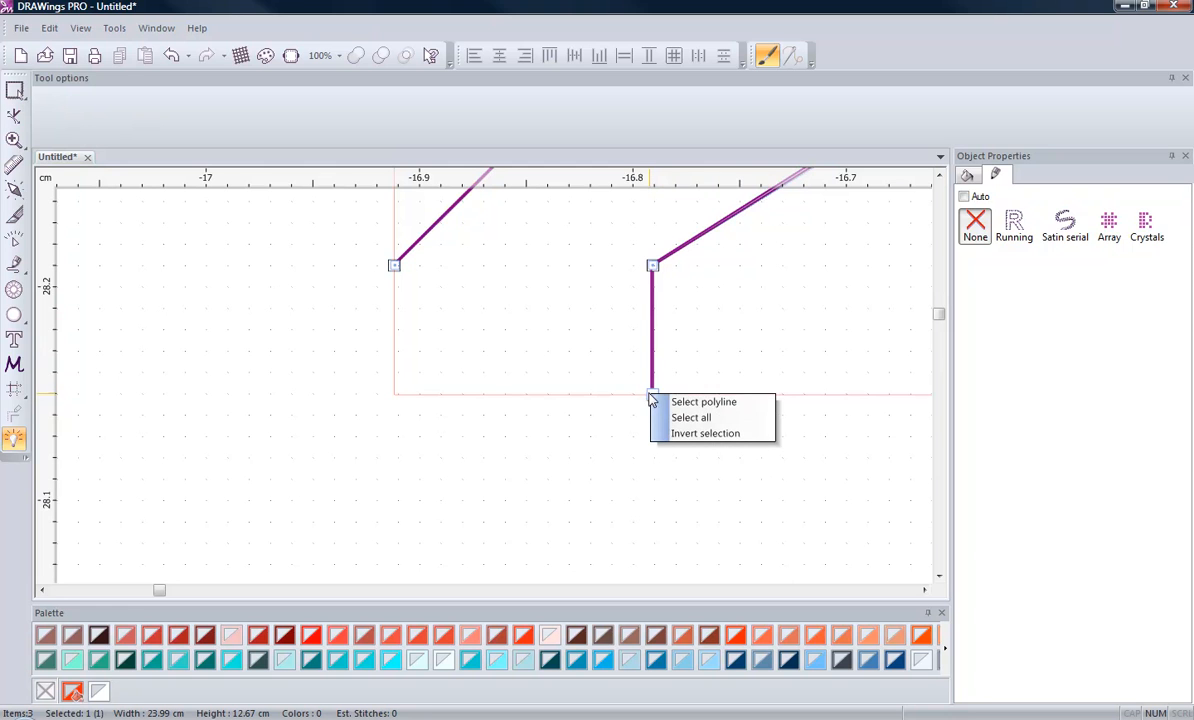
right_click(649, 397)
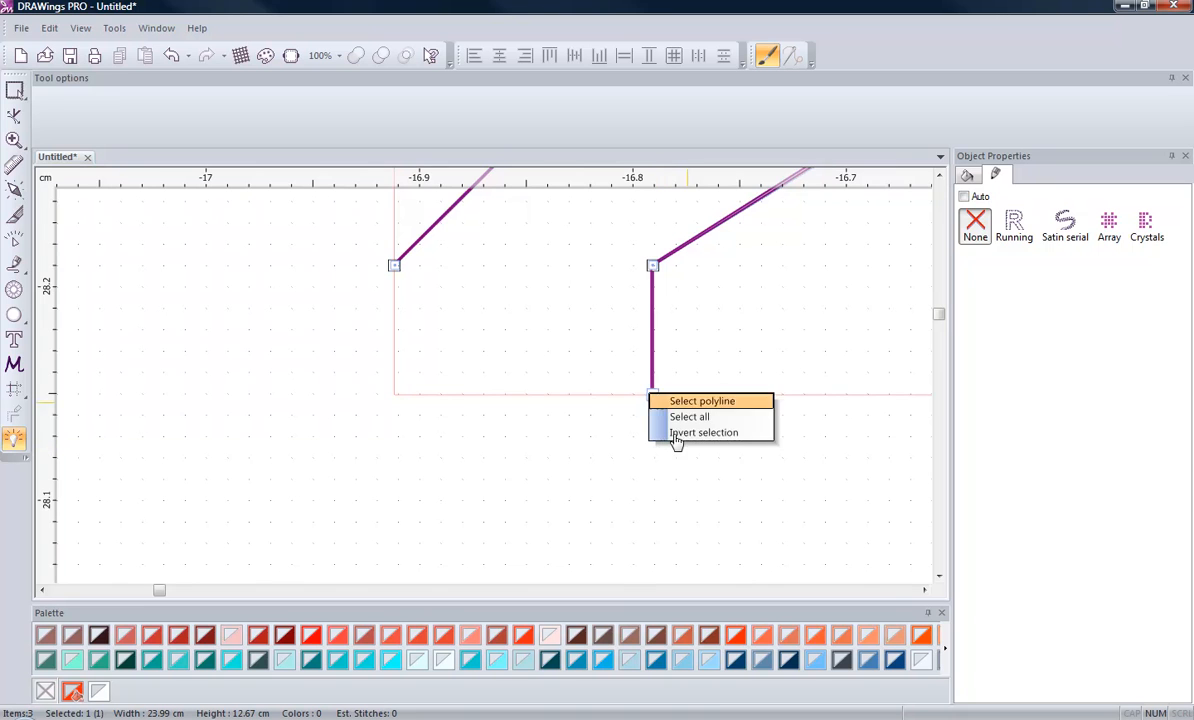
left_click(670, 480)
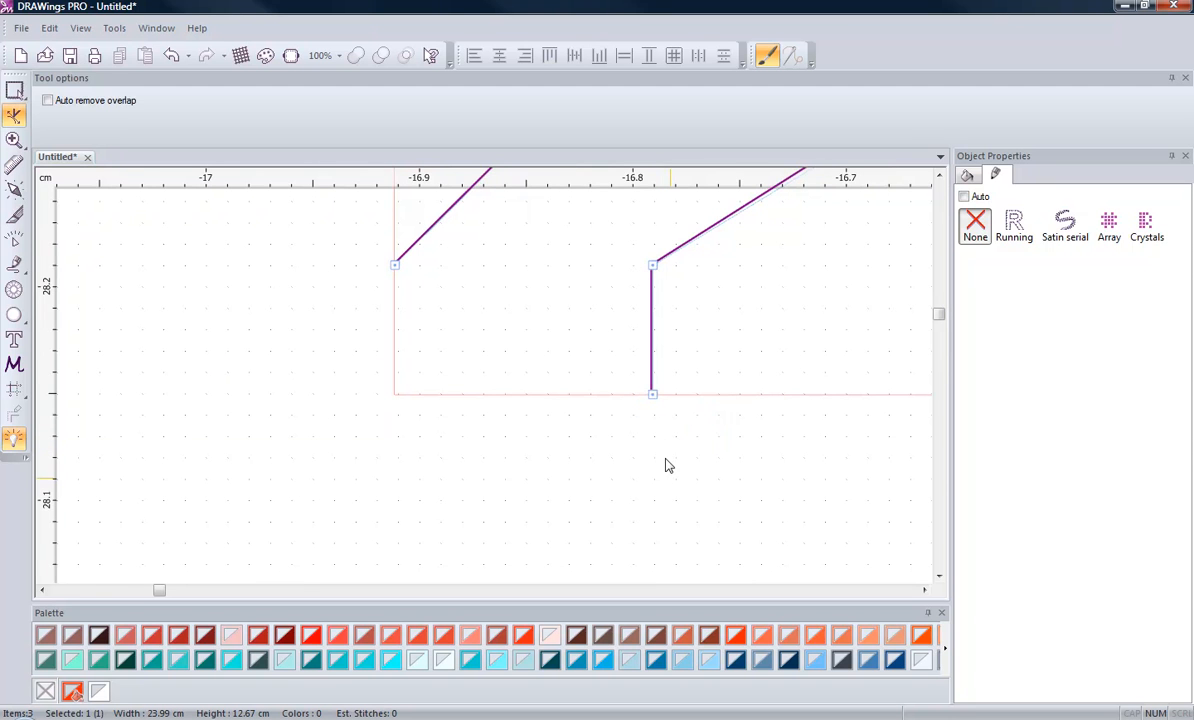
right_click(653, 397)
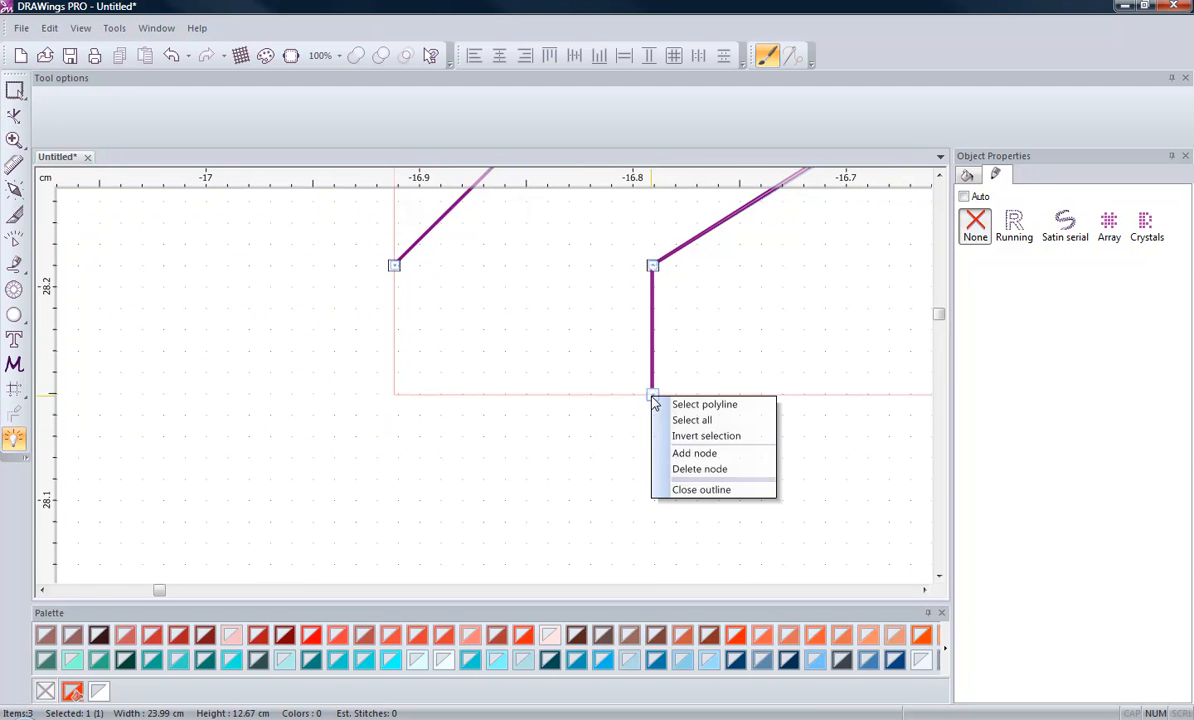
left_click(708, 469)
scroll(448, 456, "down", 3)
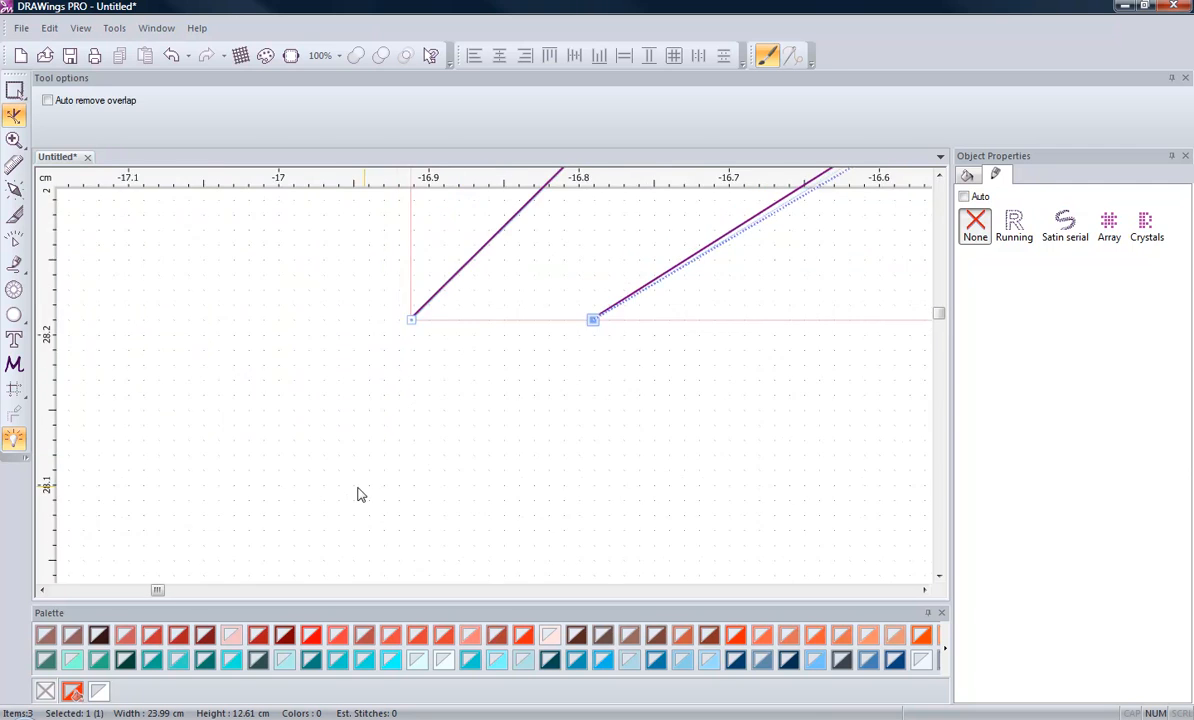
scroll(369, 493, "down", 4)
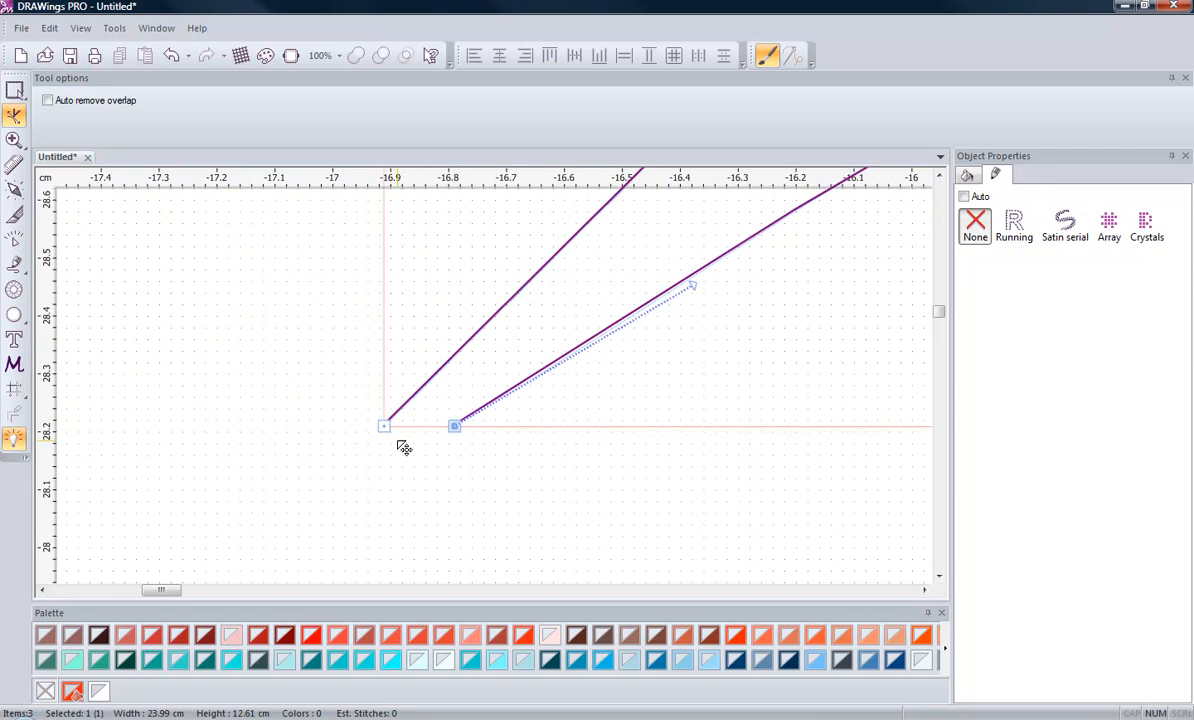
Finish node editing, deselect the opened outline and review the whole Cheer design
scroll(364, 484, "down", 2)
left_click(15, 91)
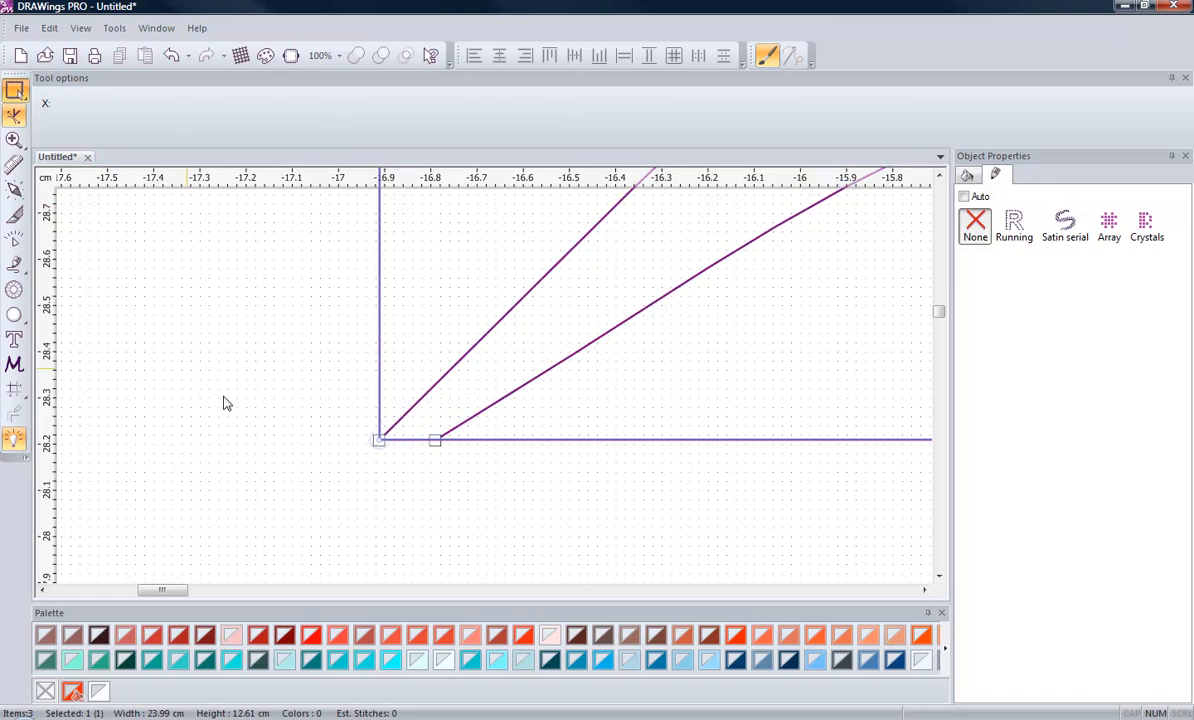
left_click(264, 533)
scroll(266, 544, "down", 8)
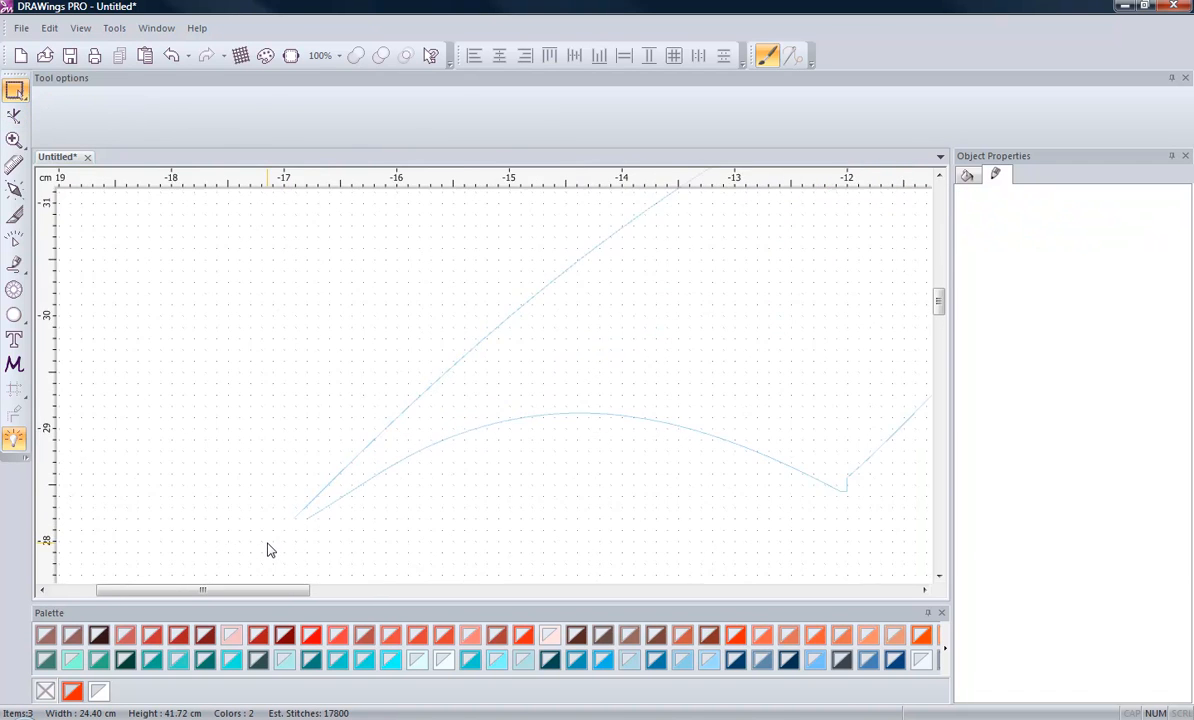
scroll(267, 549, "down", 10)
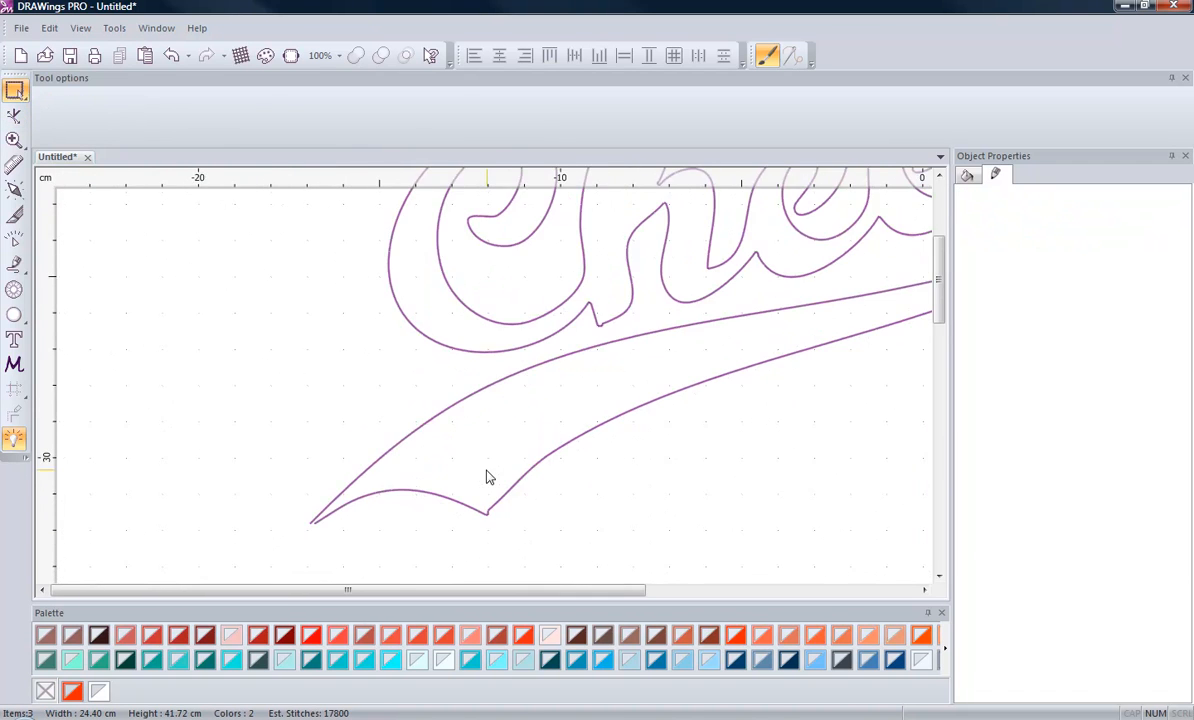
scroll(420, 463, "down", 2)
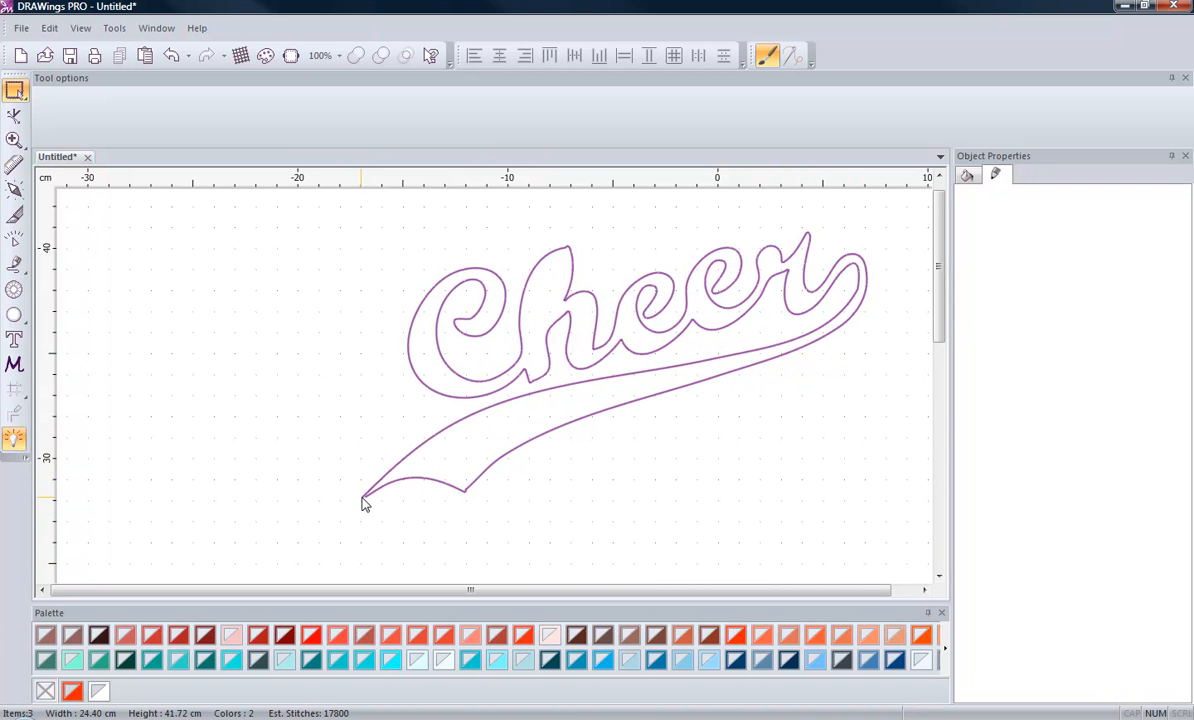
left_click(555, 664)
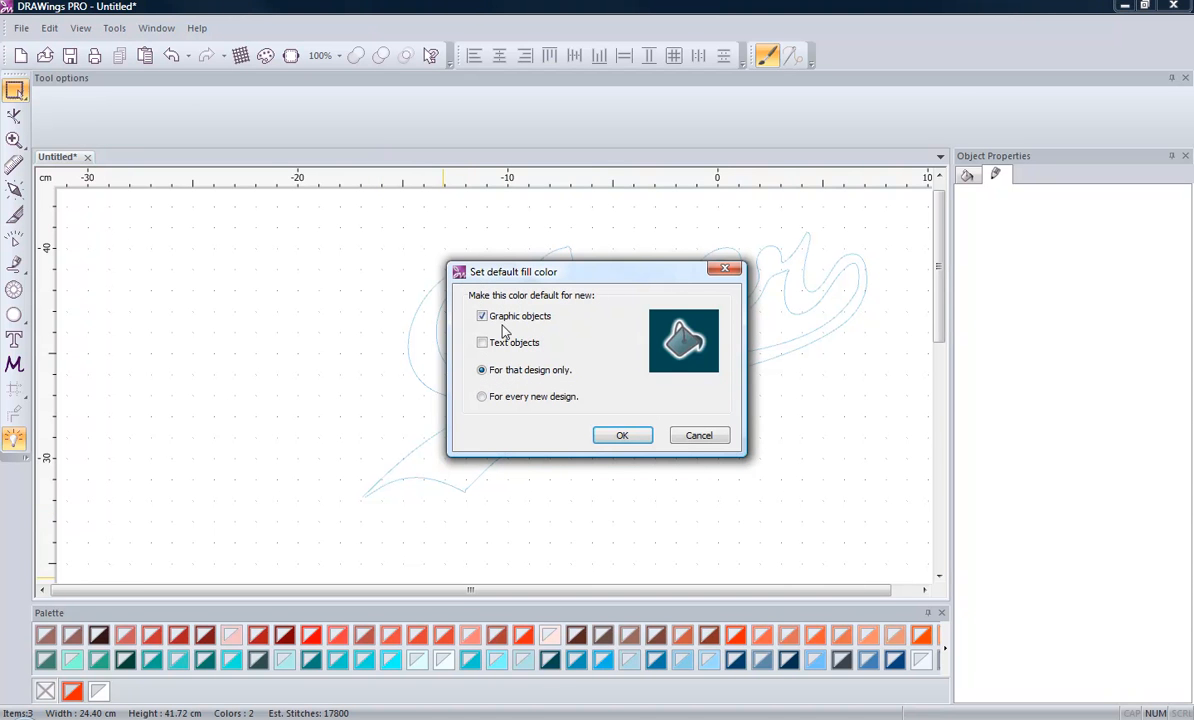
left_click(699, 437)
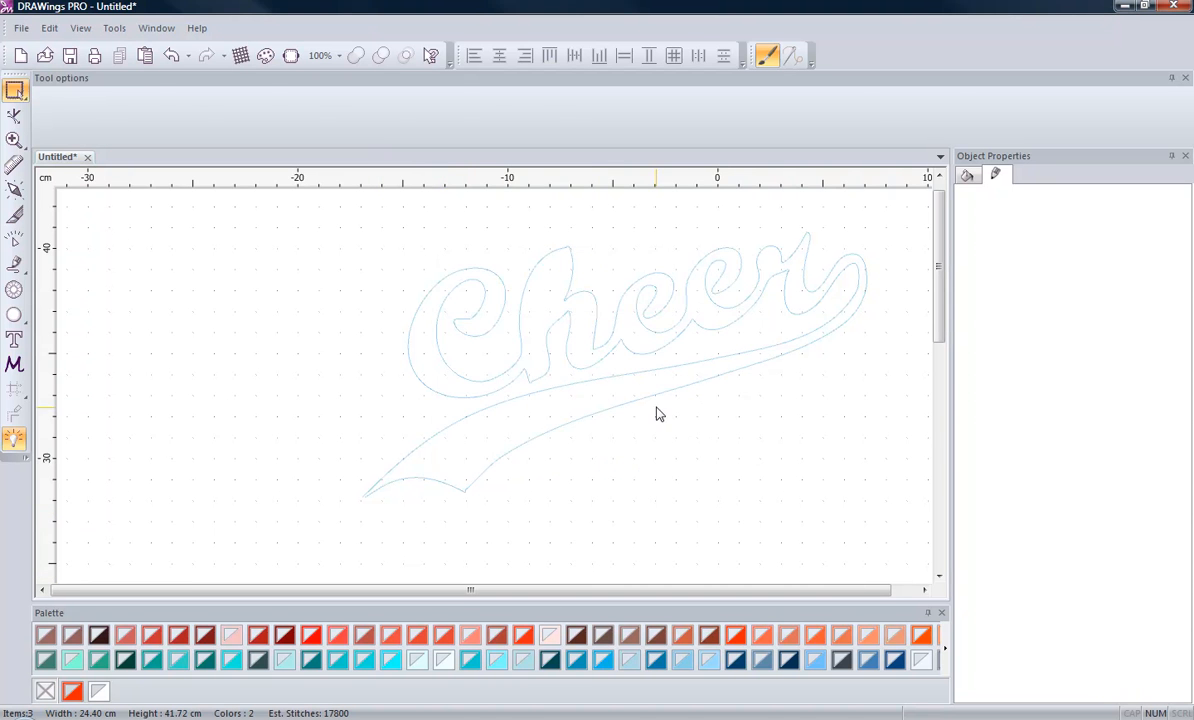
left_click(640, 388)
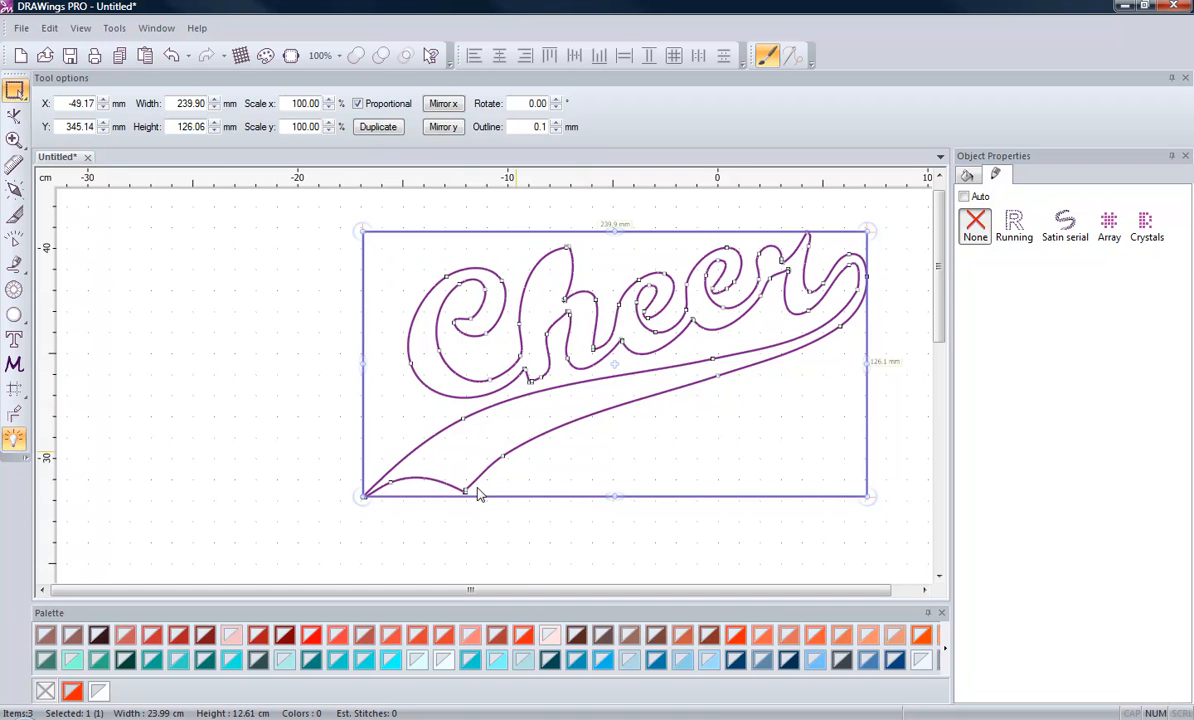
left_click(533, 563)
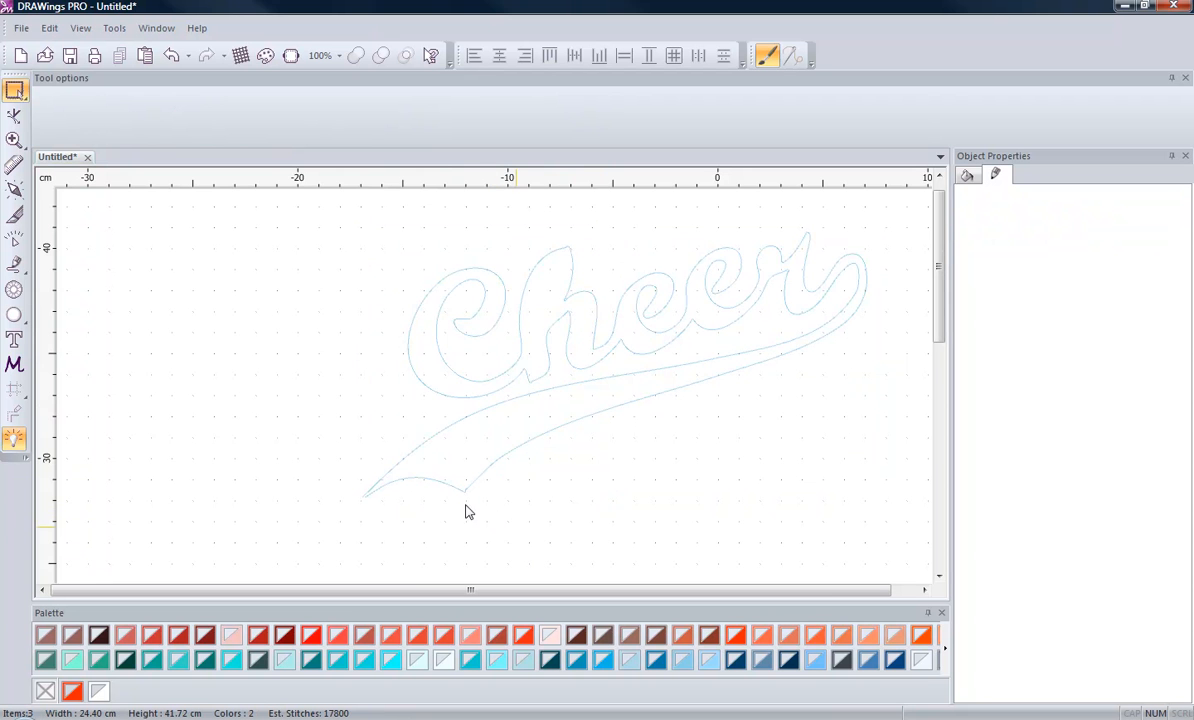
Select the opened Cheer outline and apply a Swarovski Round Capri Blue crystal outline to it
scroll(388, 508, "up", 1)
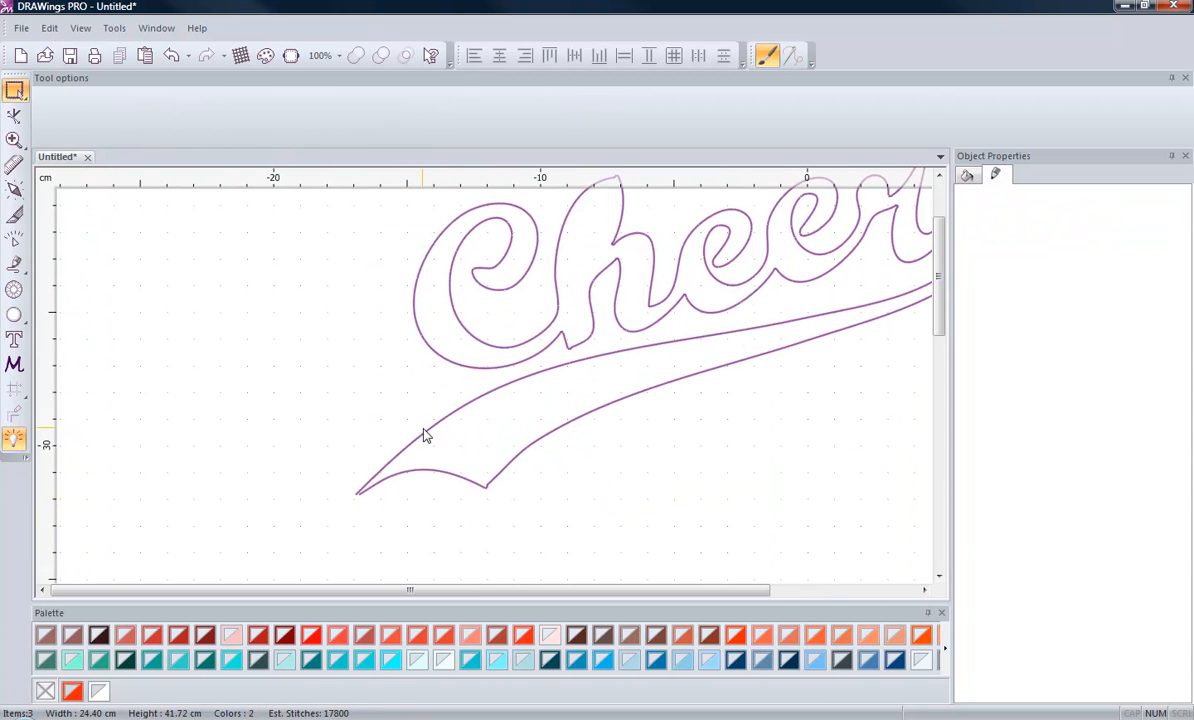
left_click(424, 440)
scroll(410, 448, "down", 2)
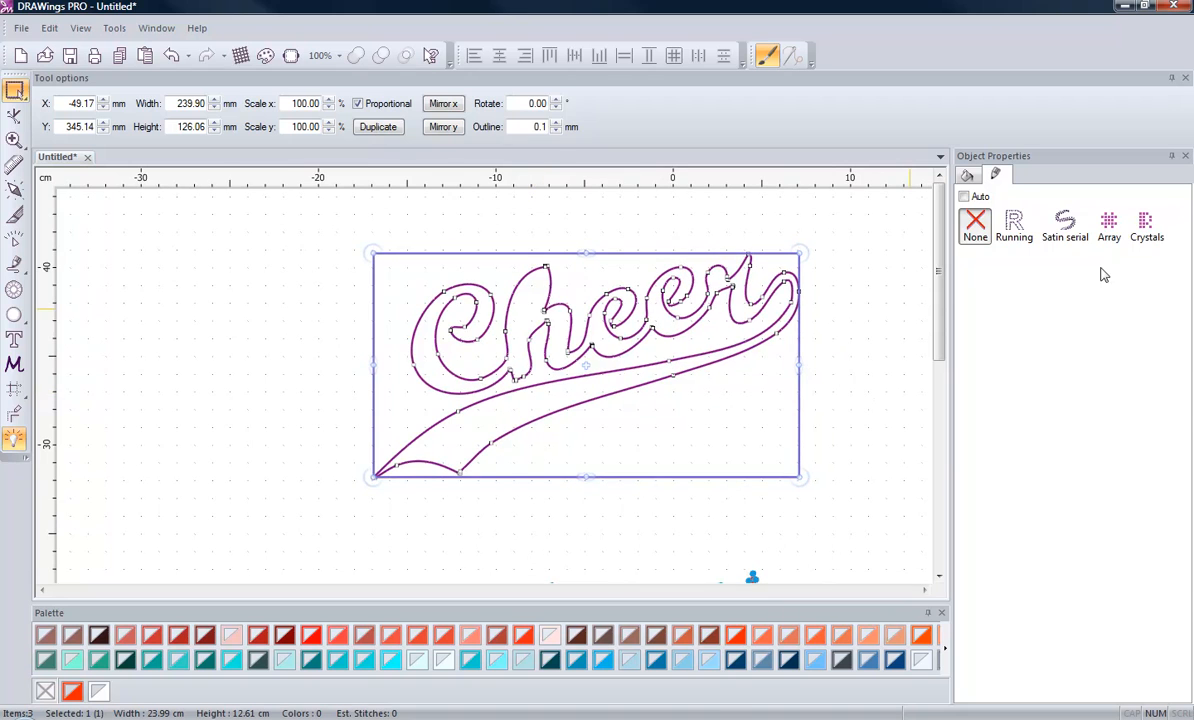
left_click(1146, 225)
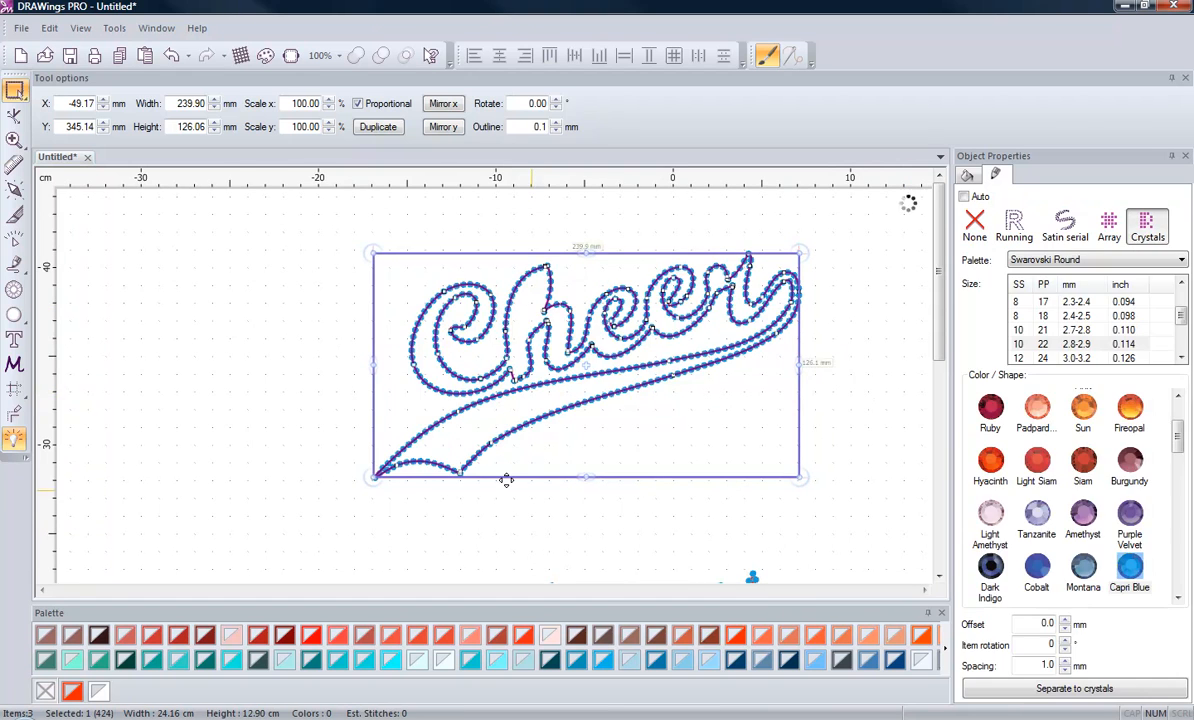
Examine the crystal spacing and overlaps at the opened swoosh tip and along the whole Cheer outline
left_click(461, 533)
scroll(395, 490, "up", 4)
scroll(365, 487, "up", 4)
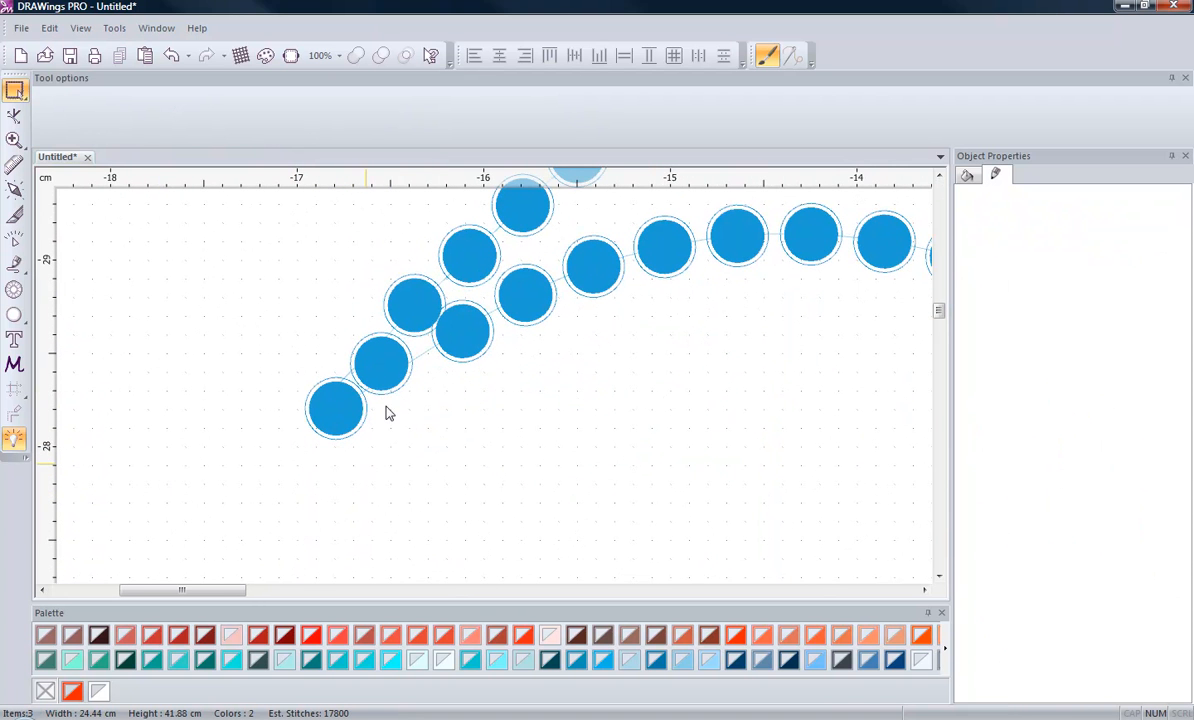
scroll(456, 362, "up", 1)
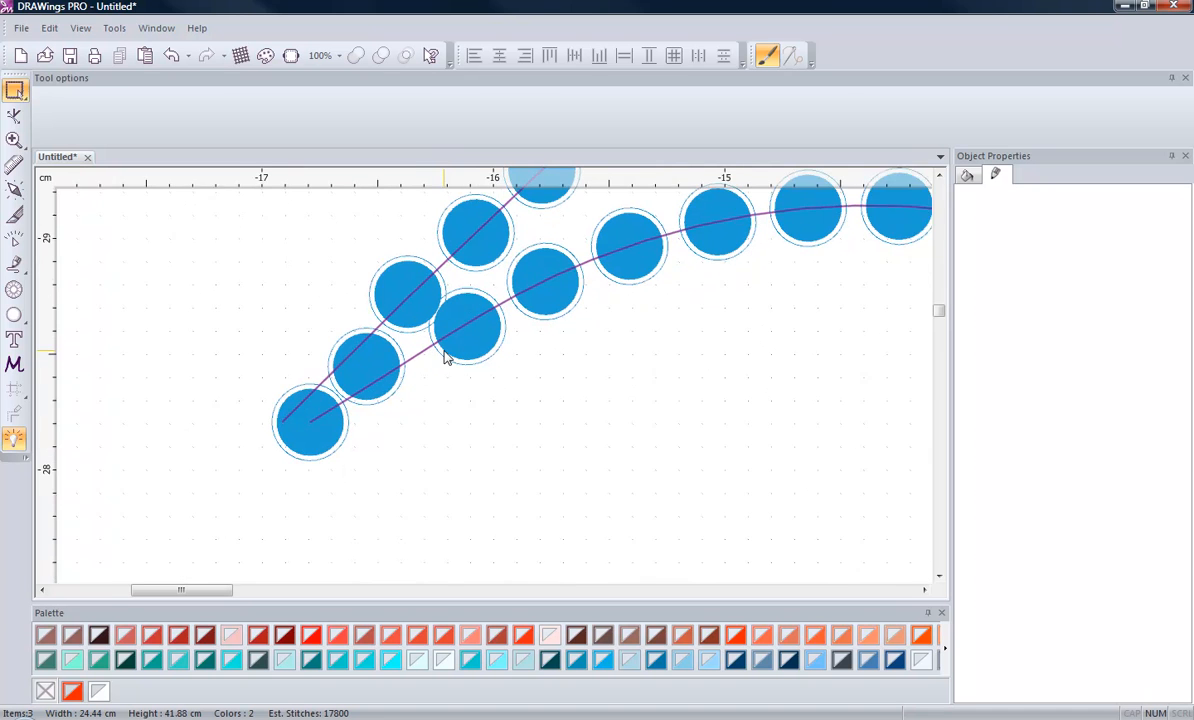
left_click(460, 316)
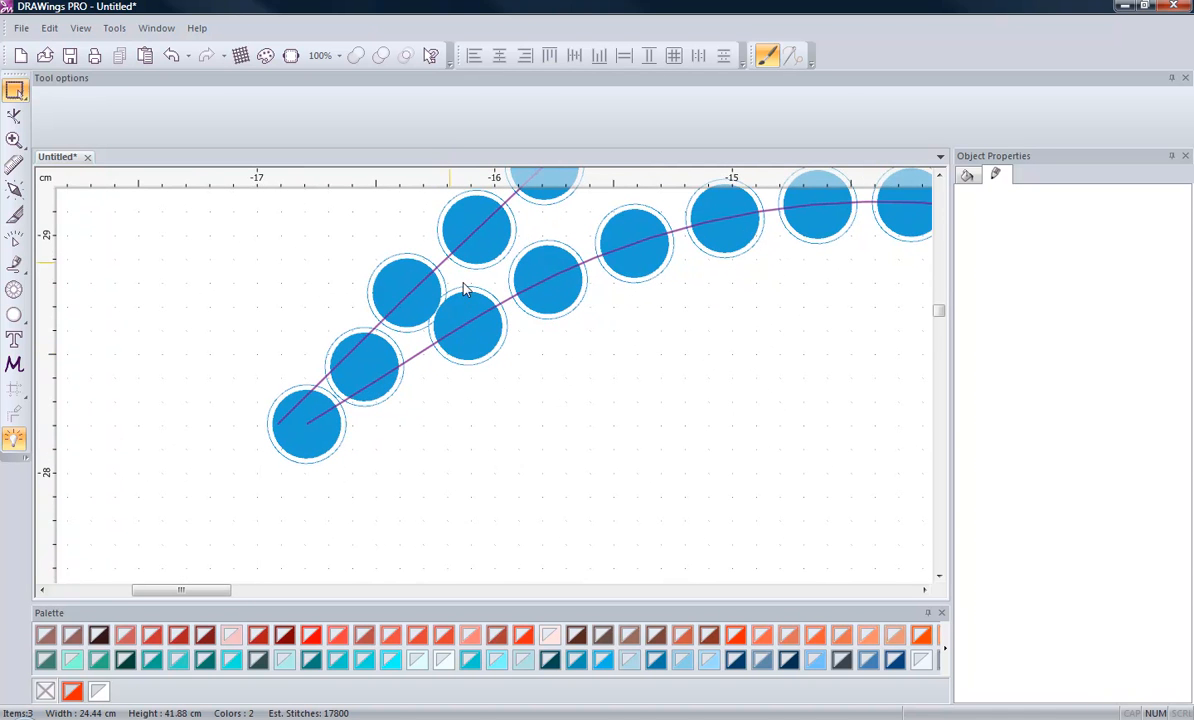
scroll(438, 311, "up", 3)
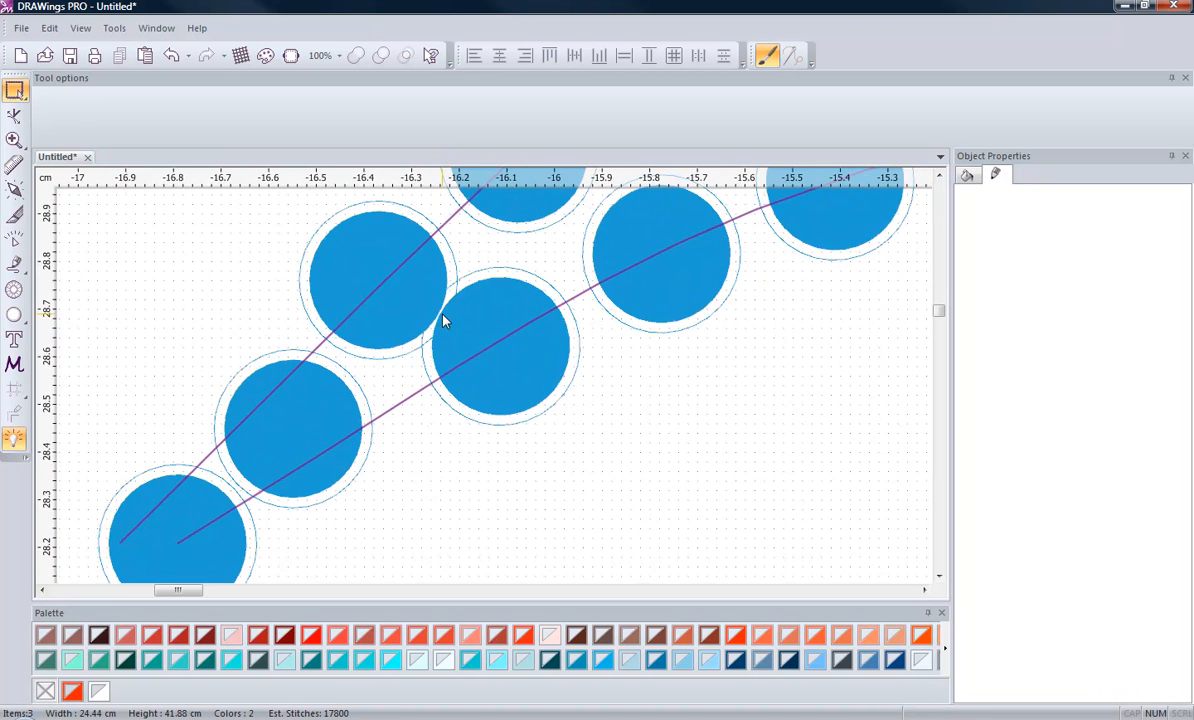
scroll(469, 338, "down", 2)
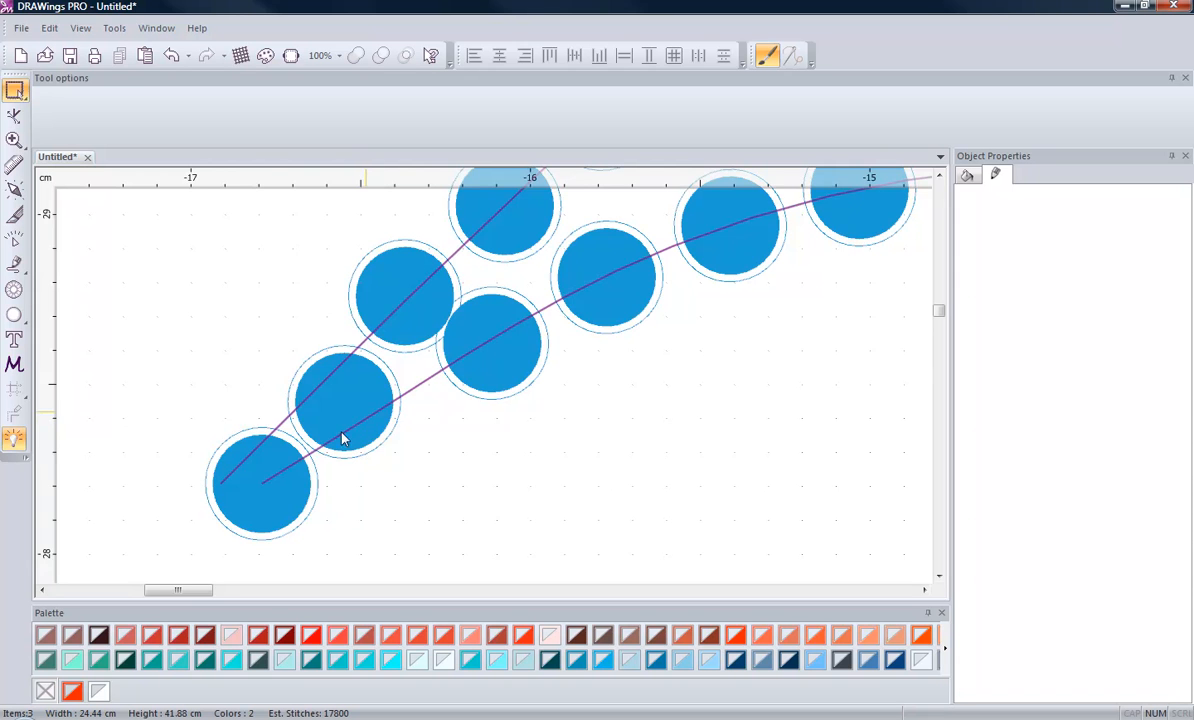
scroll(252, 428, "down", 5)
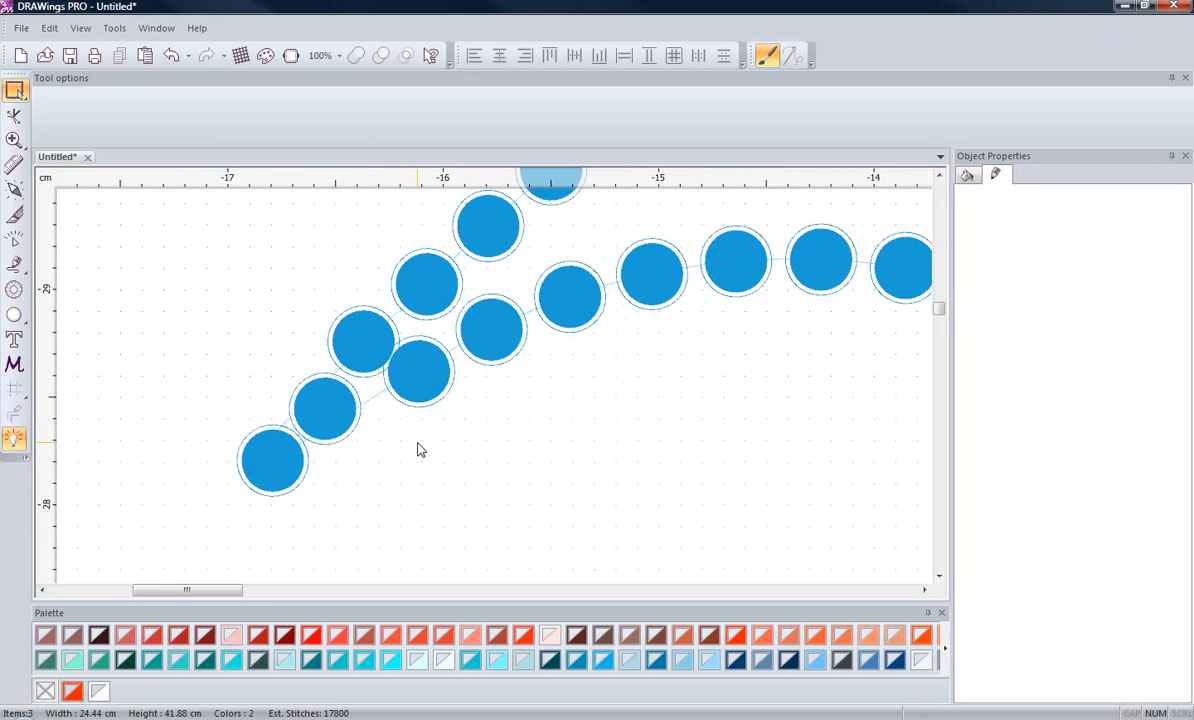
scroll(413, 442, "down", 2)
left_click(389, 413)
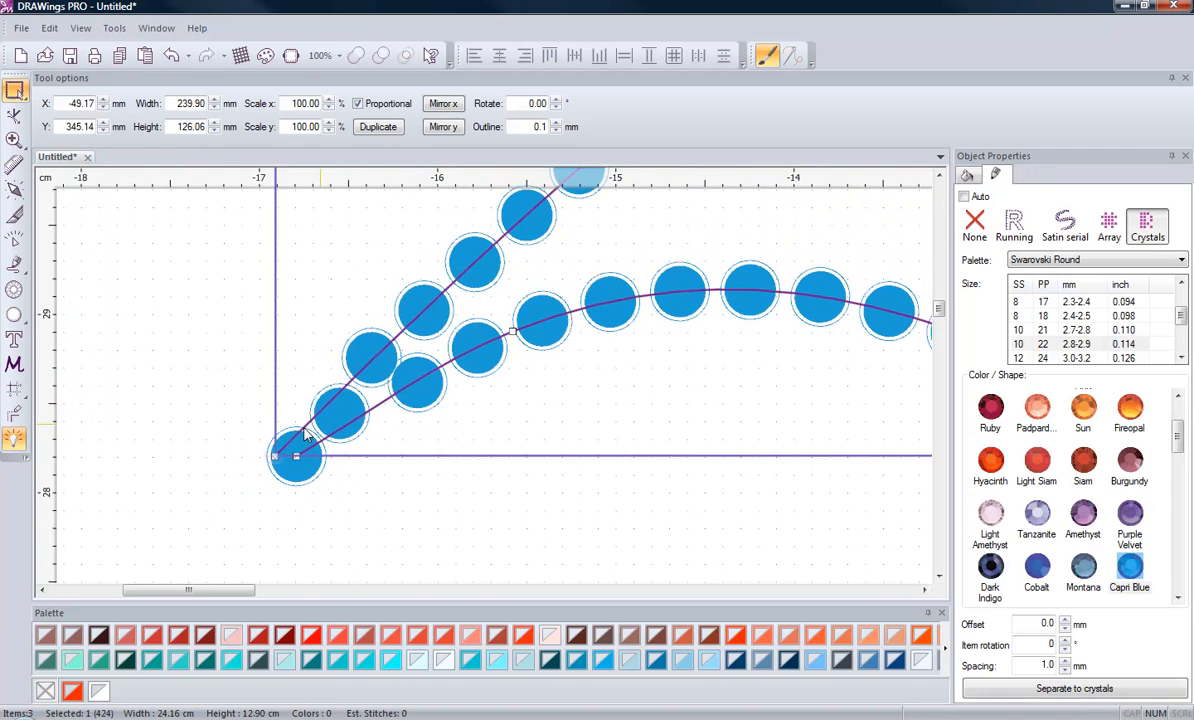
scroll(302, 428, "down", 2)
scroll(302, 428, "down", 2)
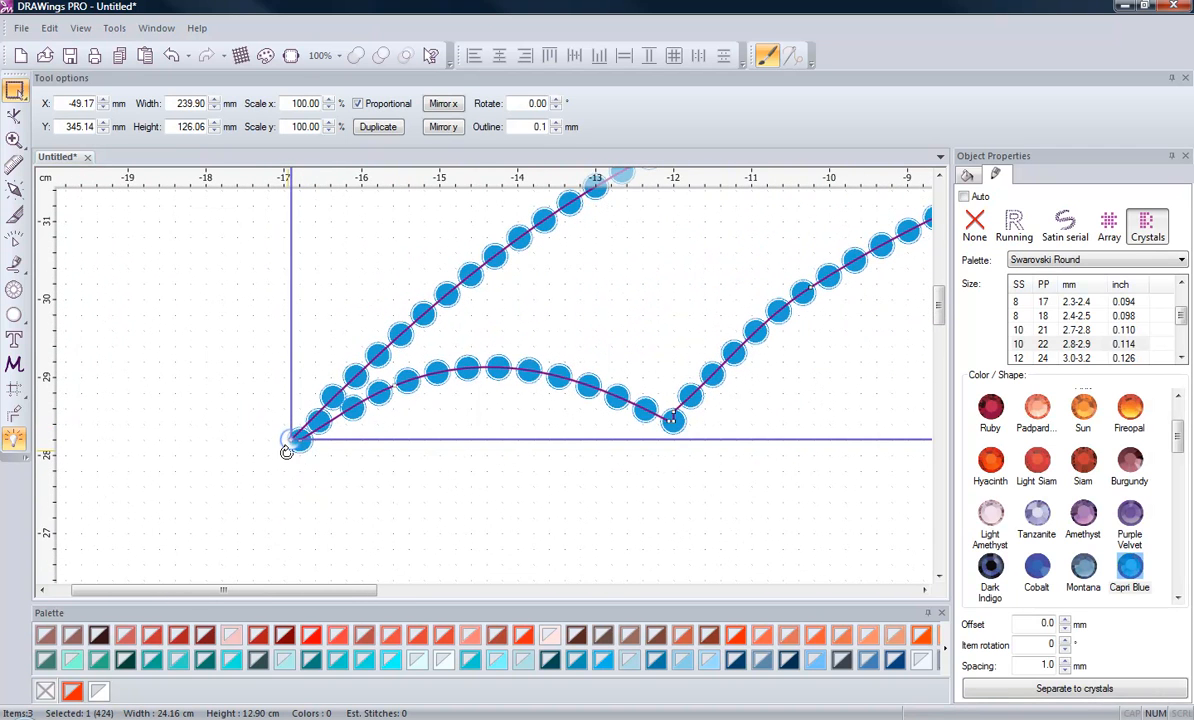
scroll(250, 475, "down", 5)
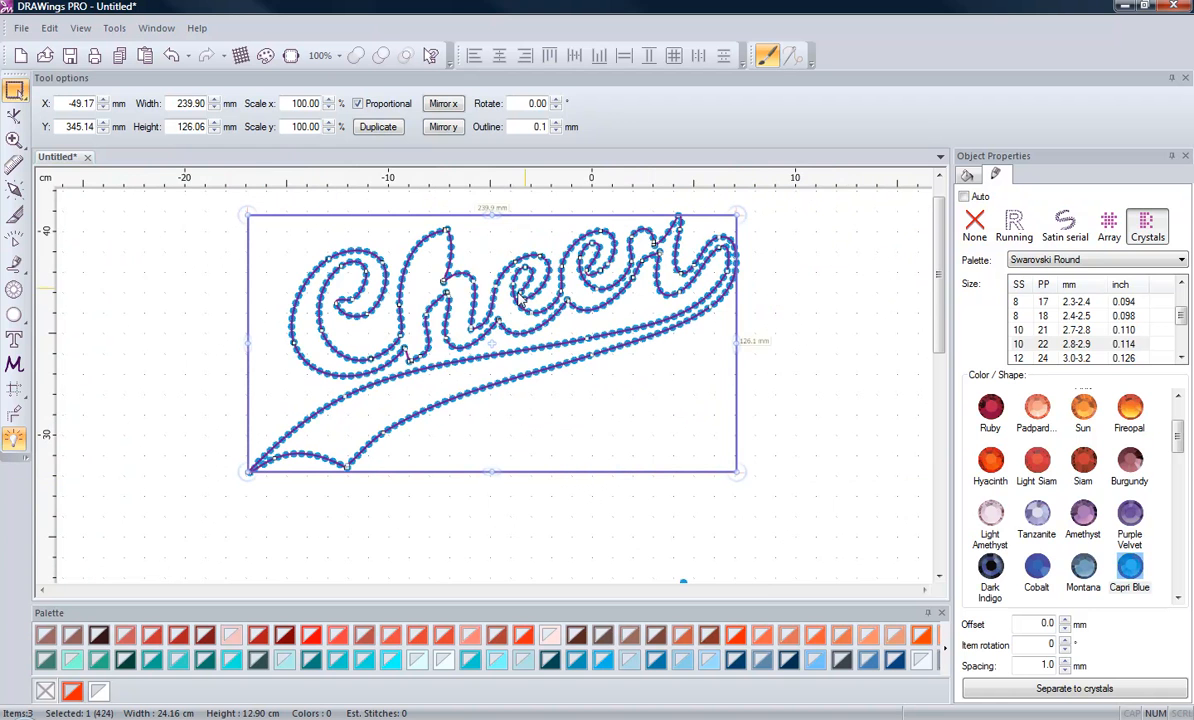
Select the crystal outline and split it at the lower-right node of the swoosh's second corner
left_click(307, 524)
scroll(288, 507, "up", 7)
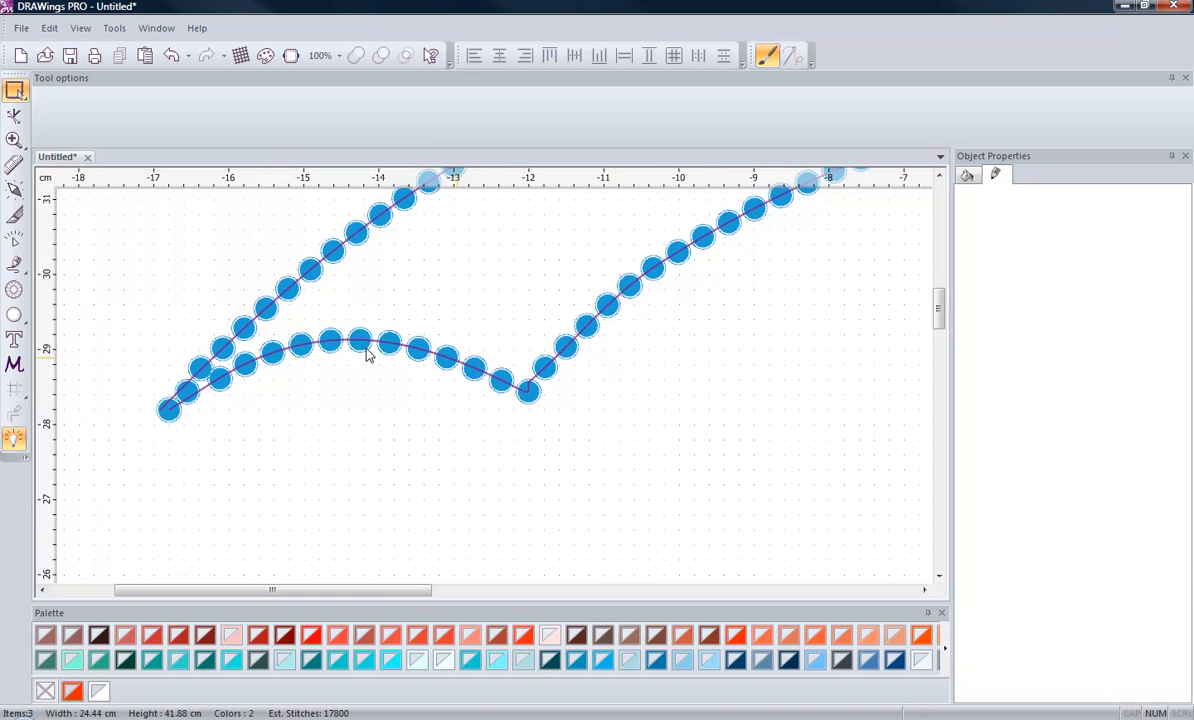
scroll(518, 400, "up", 5)
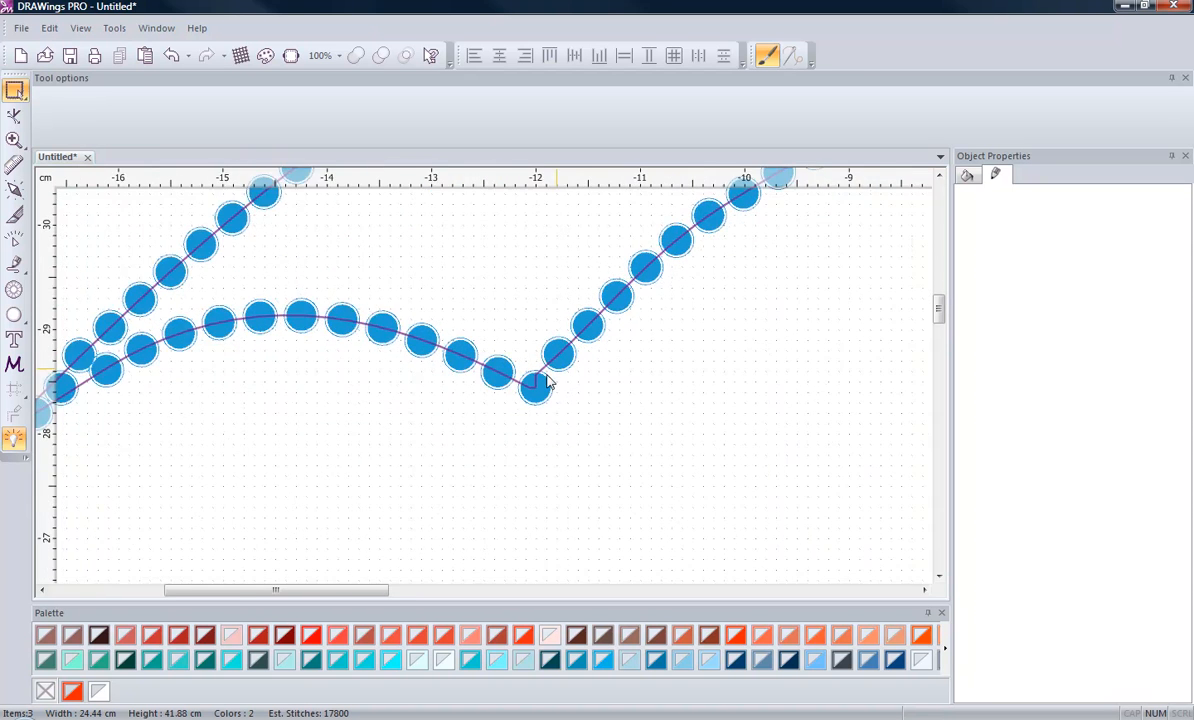
left_click(545, 372)
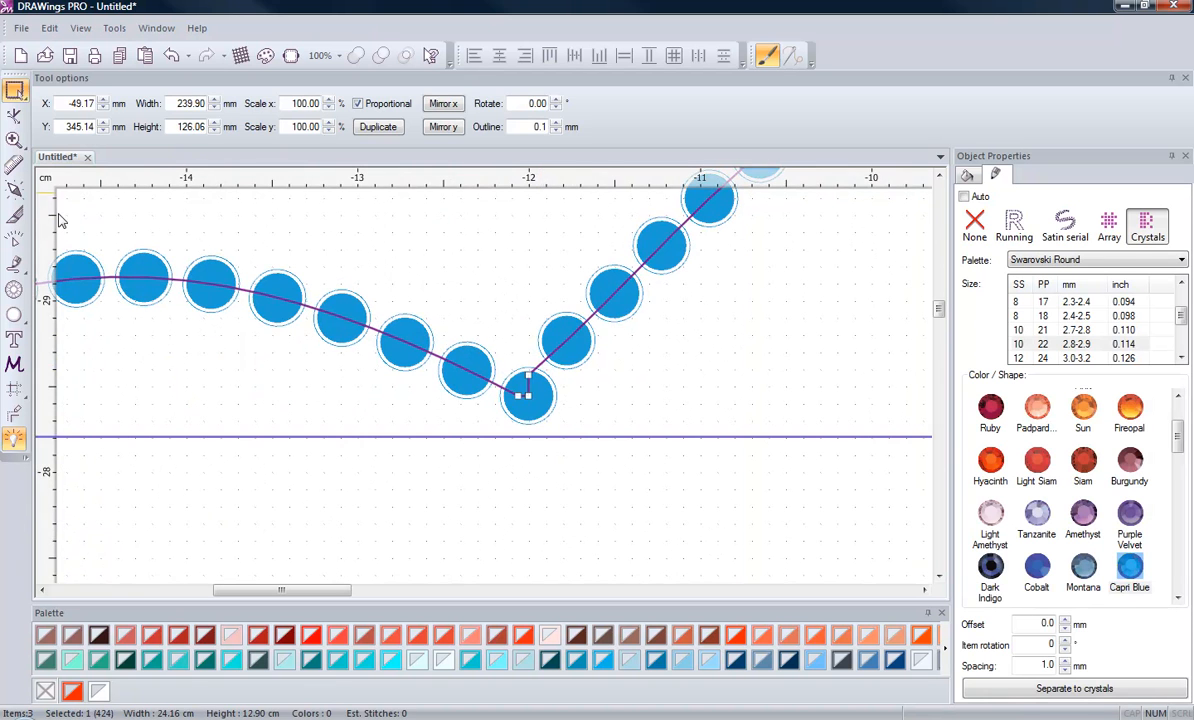
left_click(14, 117)
scroll(541, 392, "up", 5)
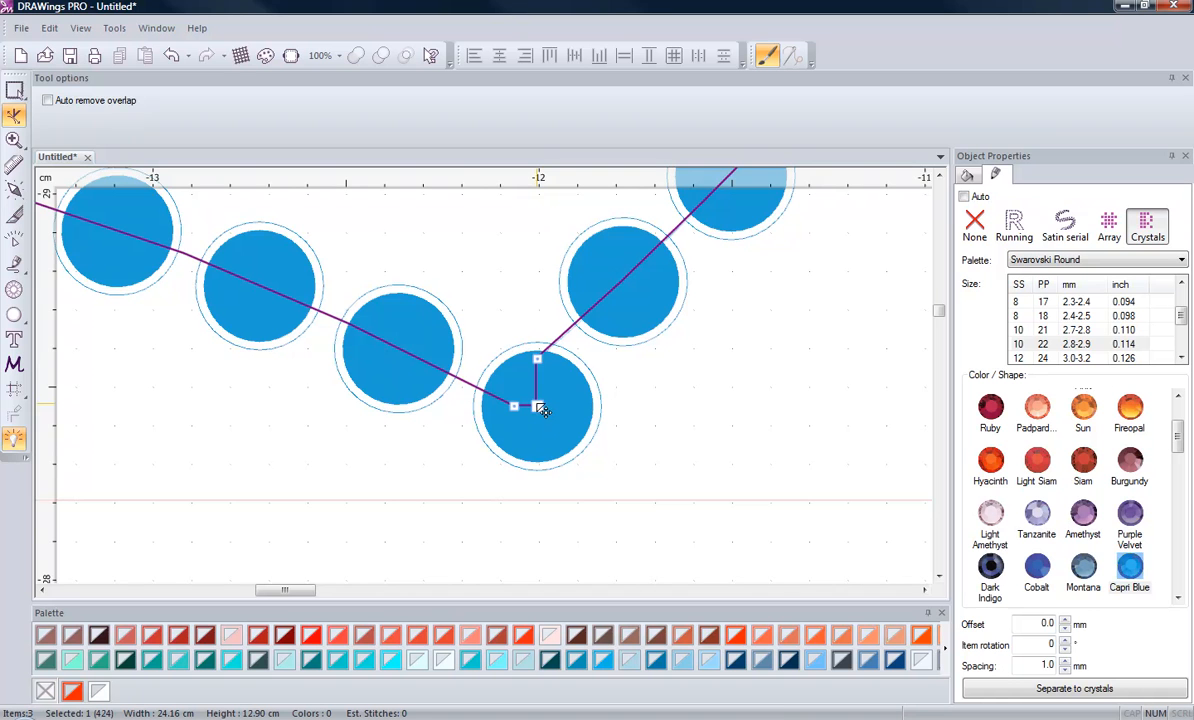
right_click(541, 409)
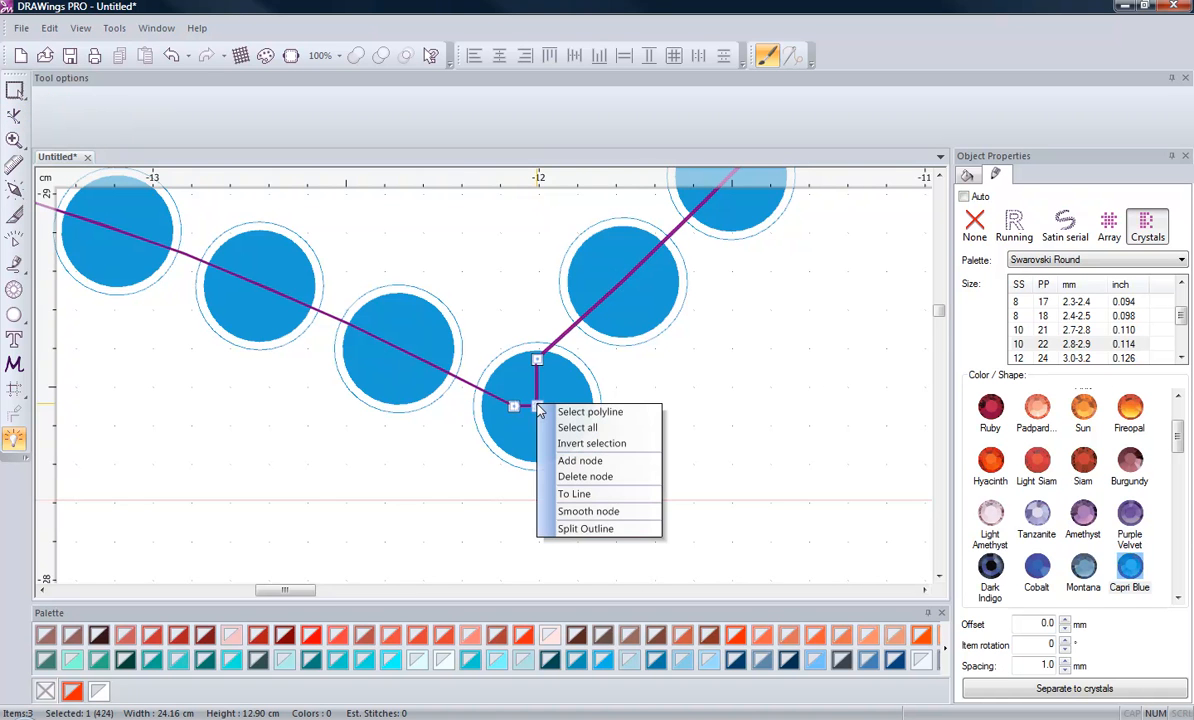
left_click(585, 528)
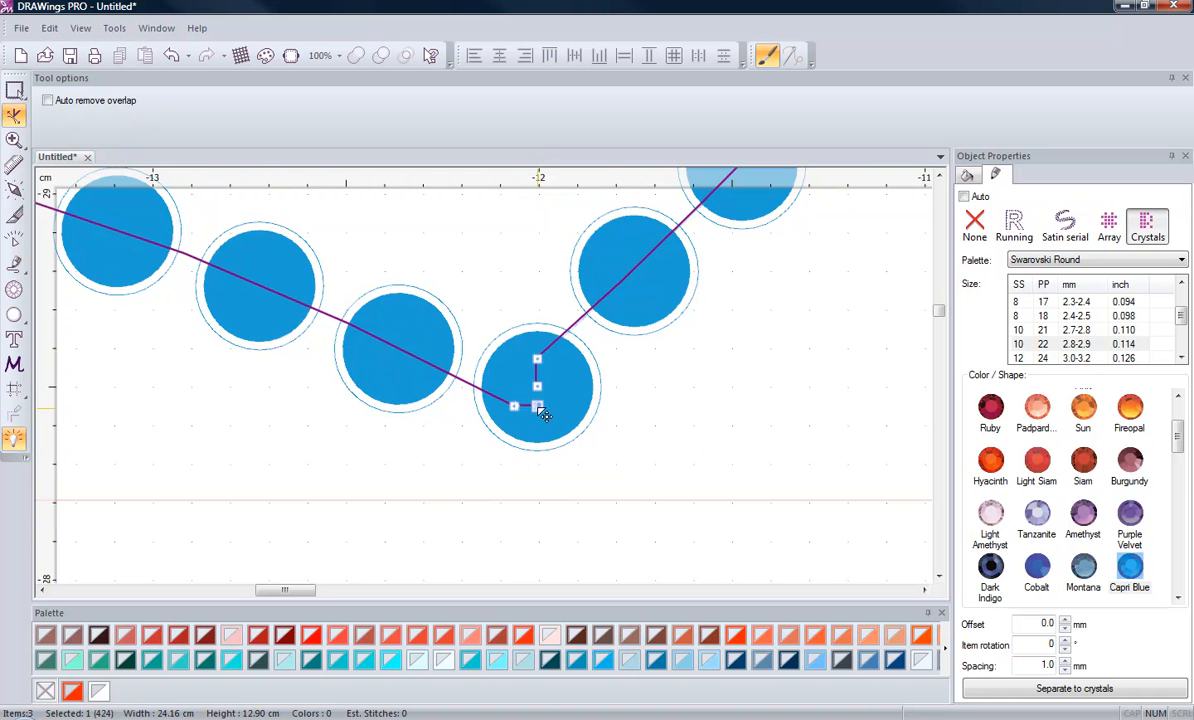
Delete the loose end node of the short horizontal segment at the swoosh's split second corner
scroll(535, 404, "up", 2)
scroll(536, 404, "up", 2)
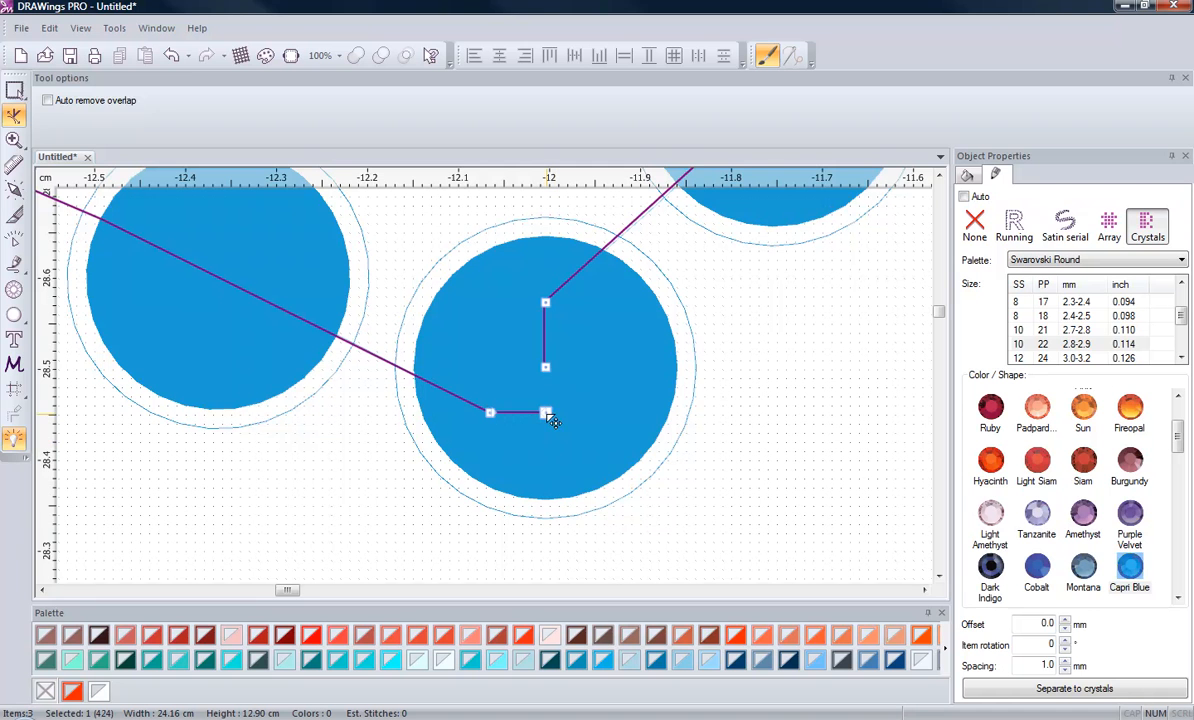
right_click(549, 415)
left_click(558, 420)
right_click(545, 413)
left_click(552, 485)
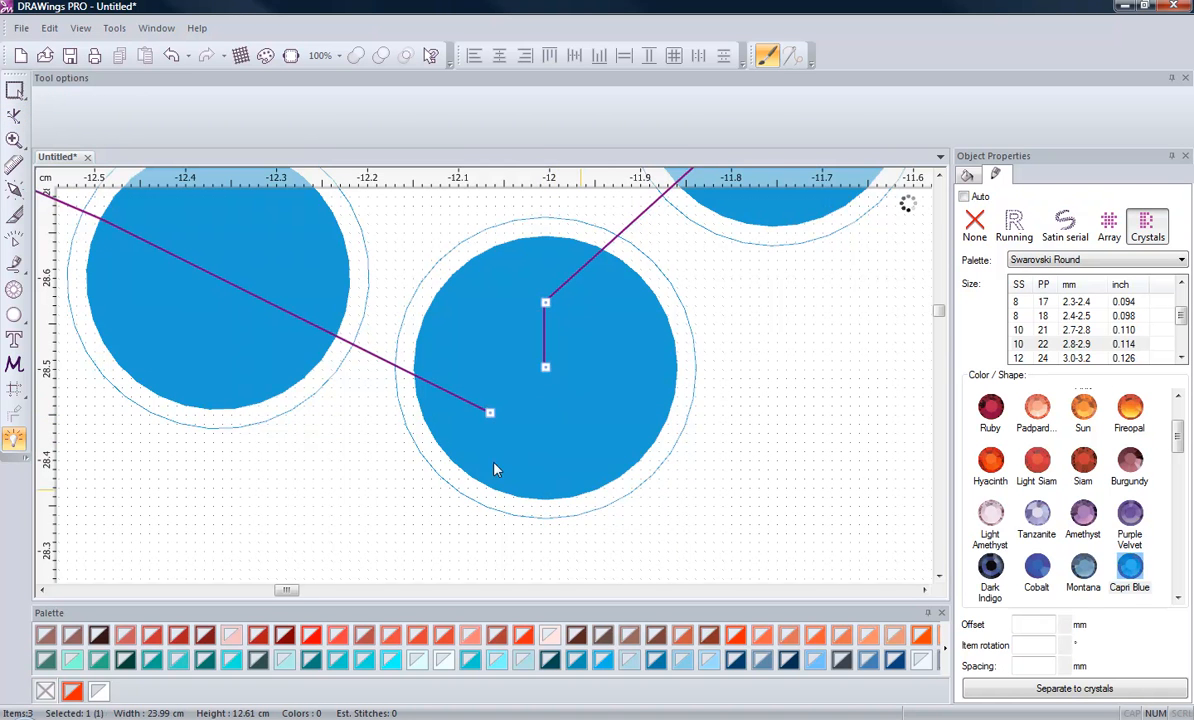
Delete the loose end node of the short vertical segment at the split corner, and leave node editing
right_click(546, 369)
left_click(607, 440)
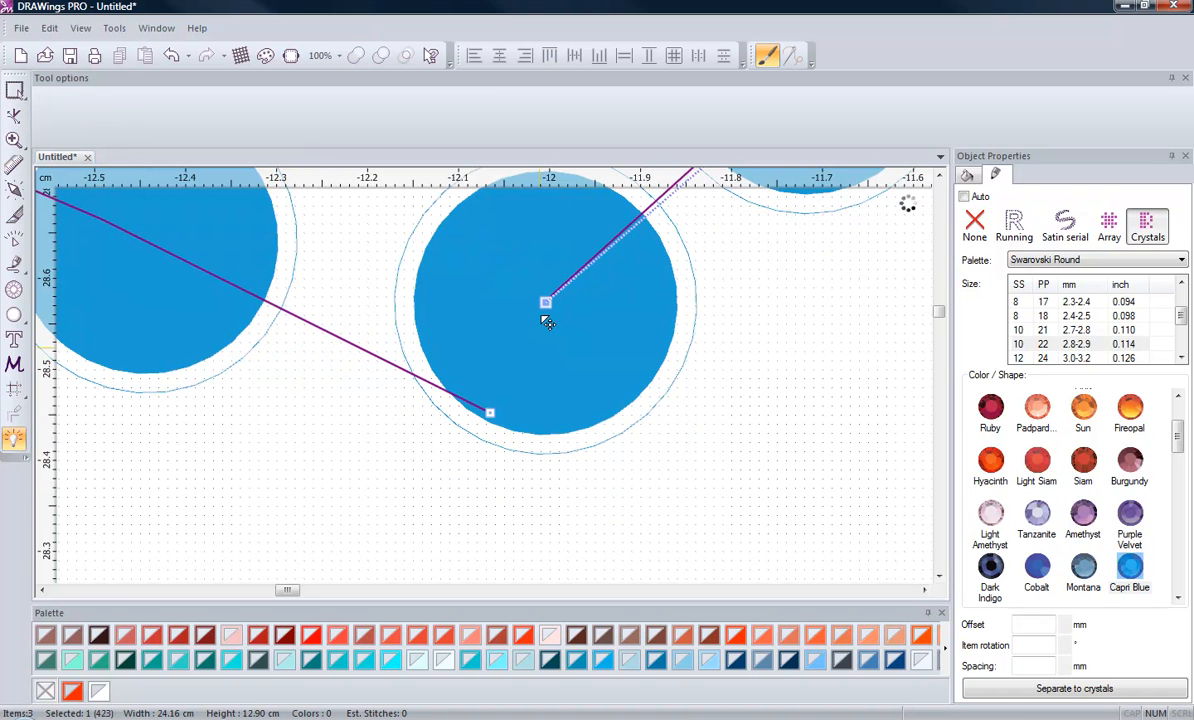
scroll(653, 440, "down", 4)
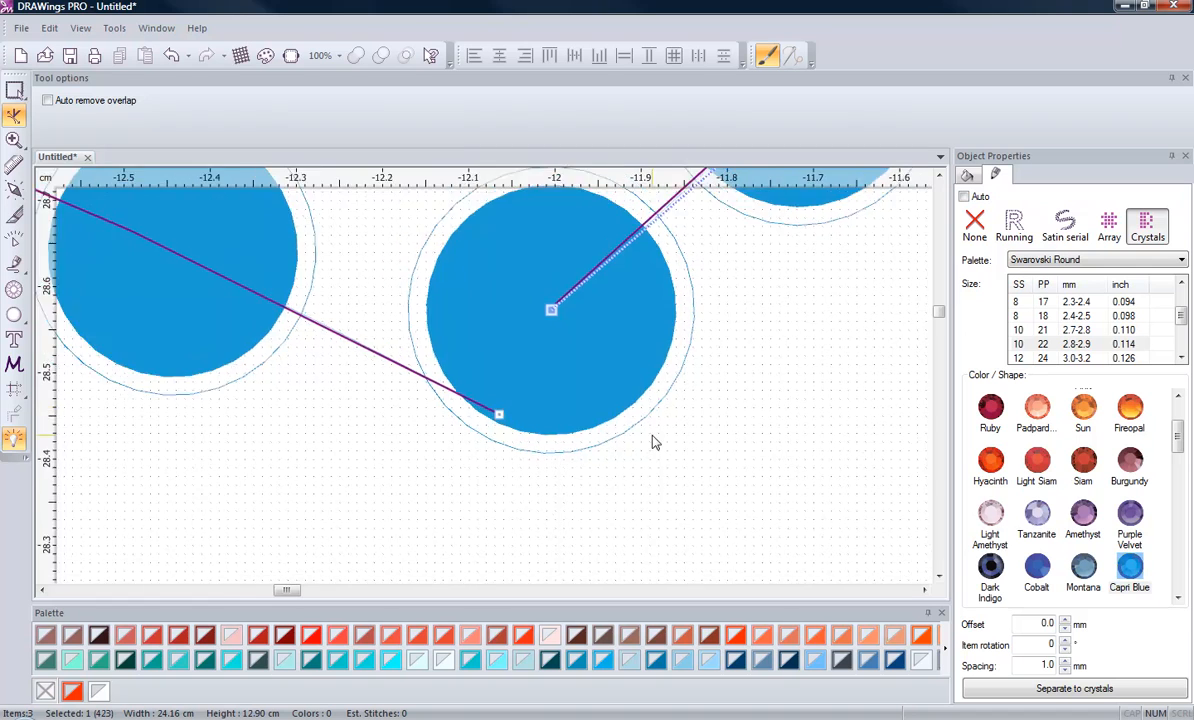
scroll(687, 520, "down", 5)
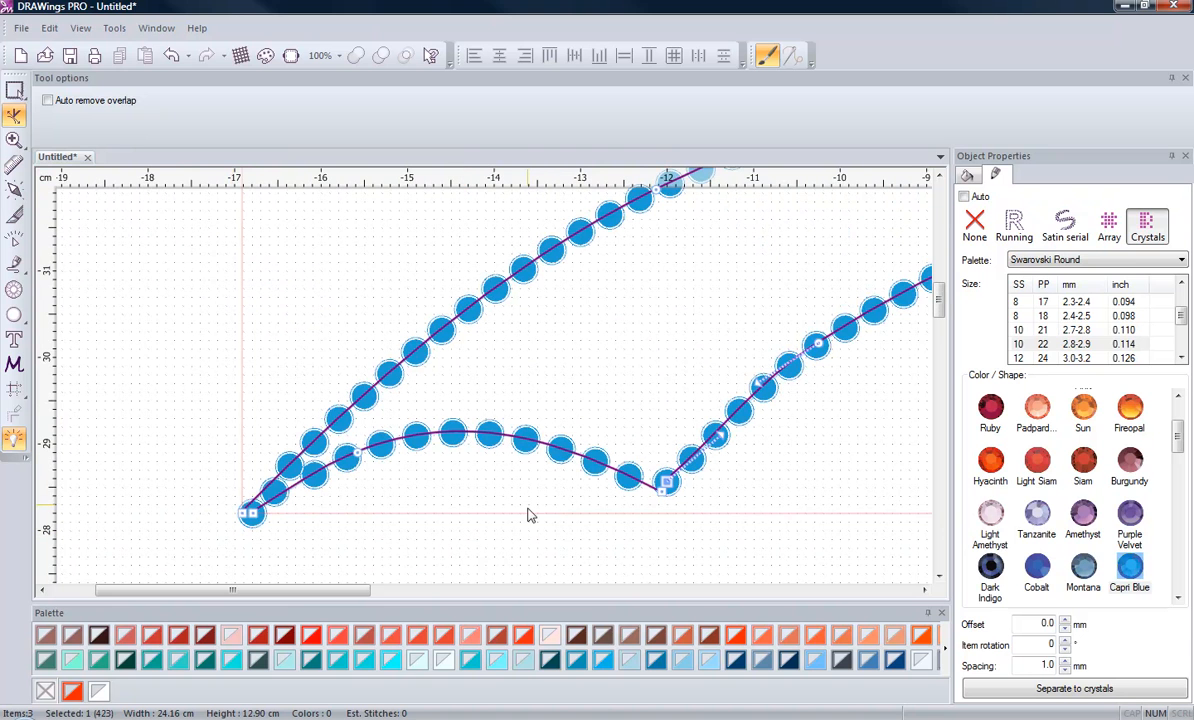
left_click(14, 89)
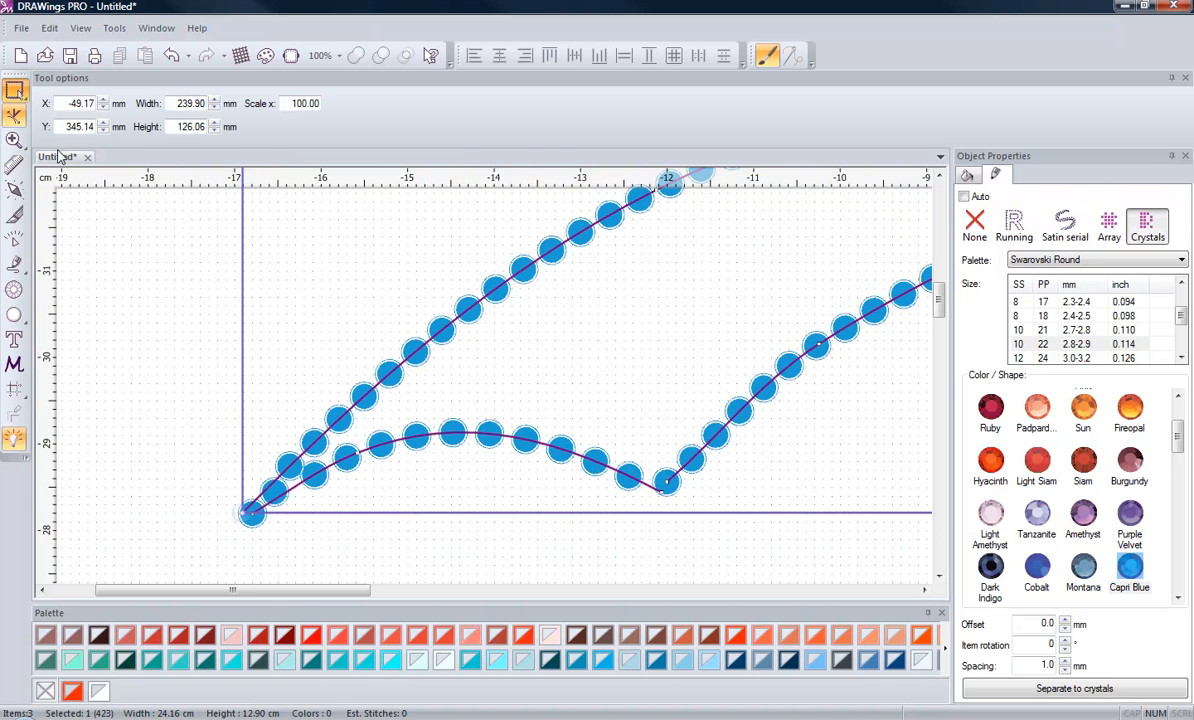
Break the crystal outline apart so the short curve at the swoosh's tail becomes a separate object
left_click(466, 484)
left_click(487, 440)
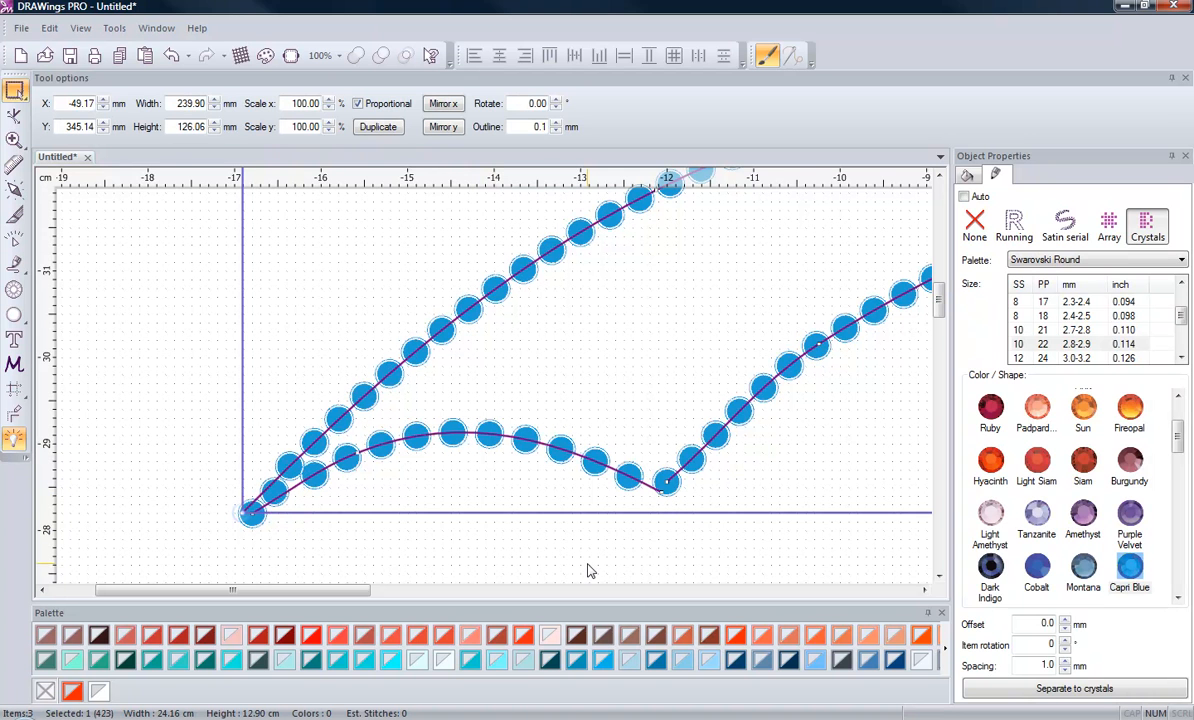
left_click(550, 530)
scroll(259, 421, "down", 3)
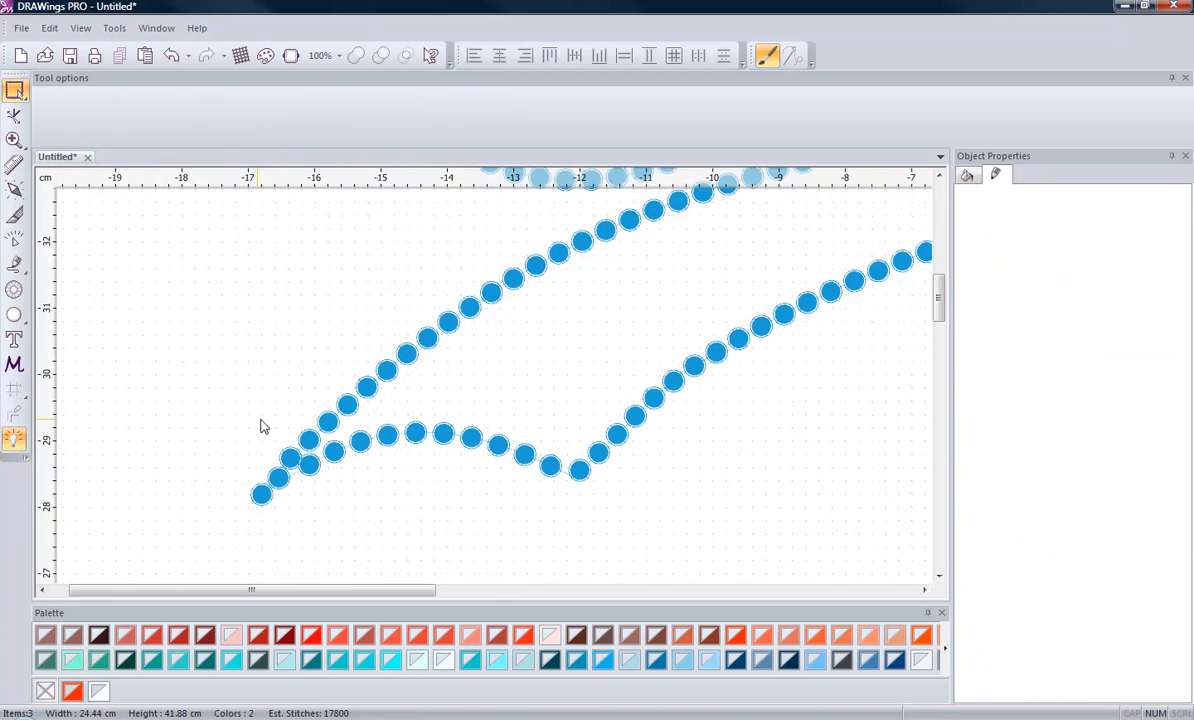
left_click(402, 435)
right_click(404, 437)
mouse_move(406, 437)
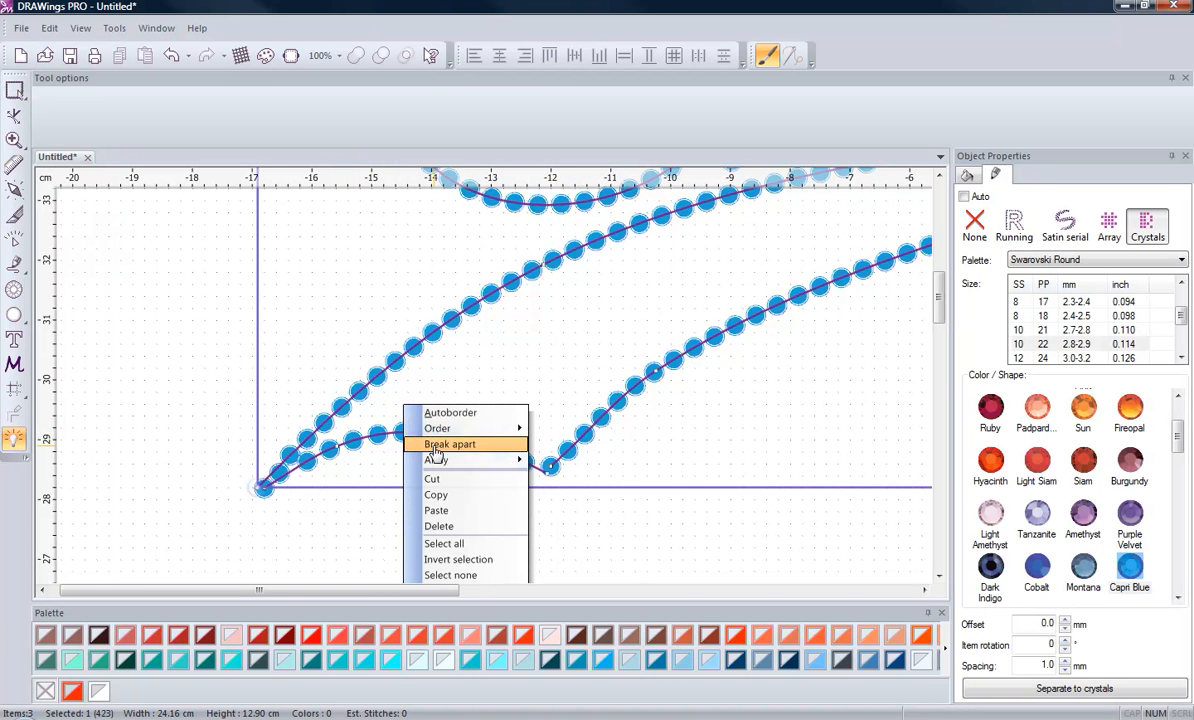
left_click(434, 448)
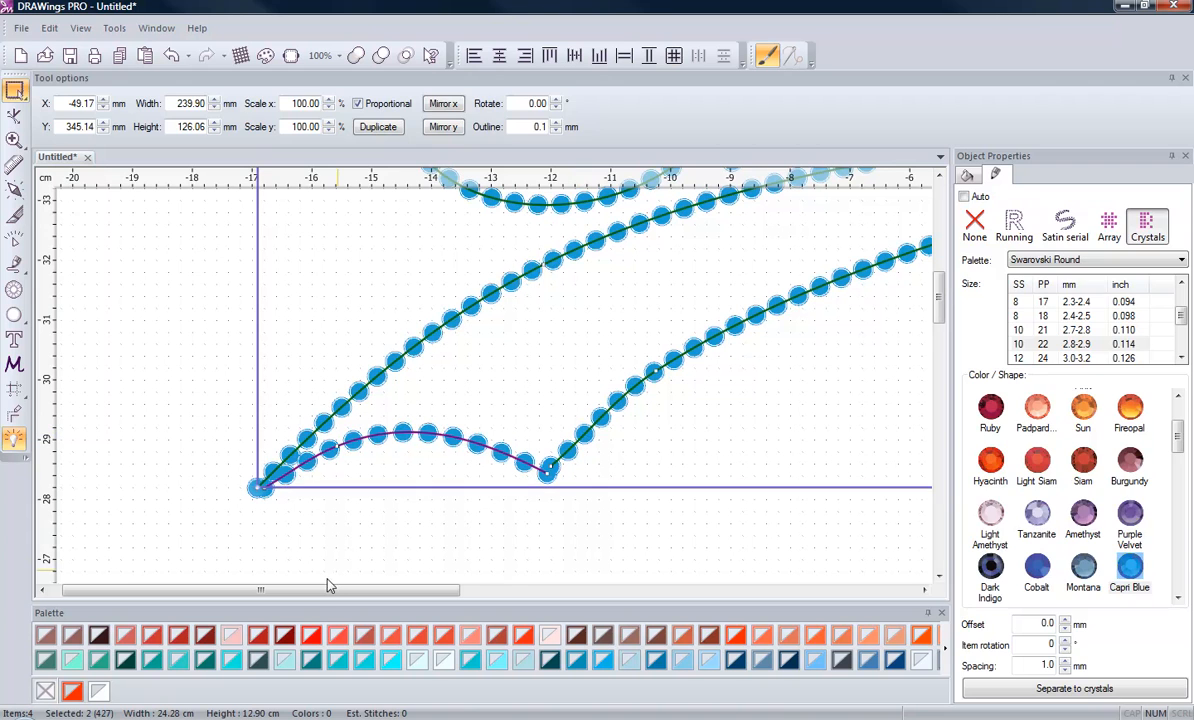
Move the short tail curve straight down to test that it is detached, and undo the move
left_click(389, 544)
left_click(425, 443)
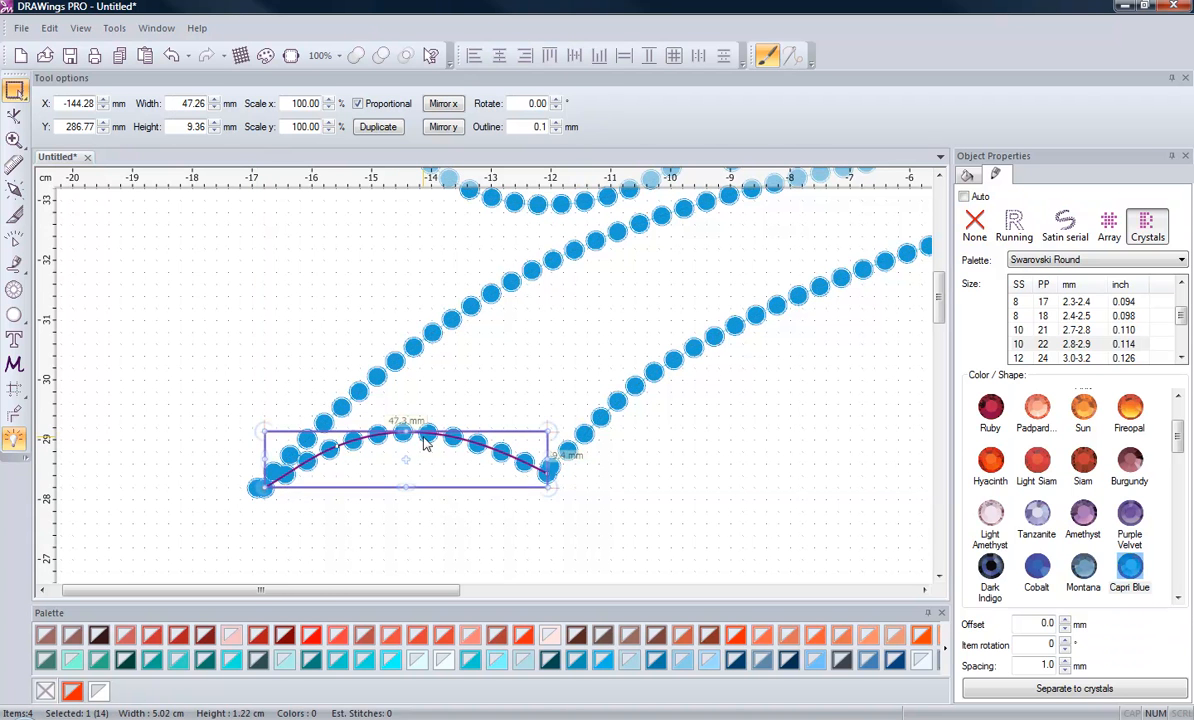
left_click_drag(425, 437, 424, 473)
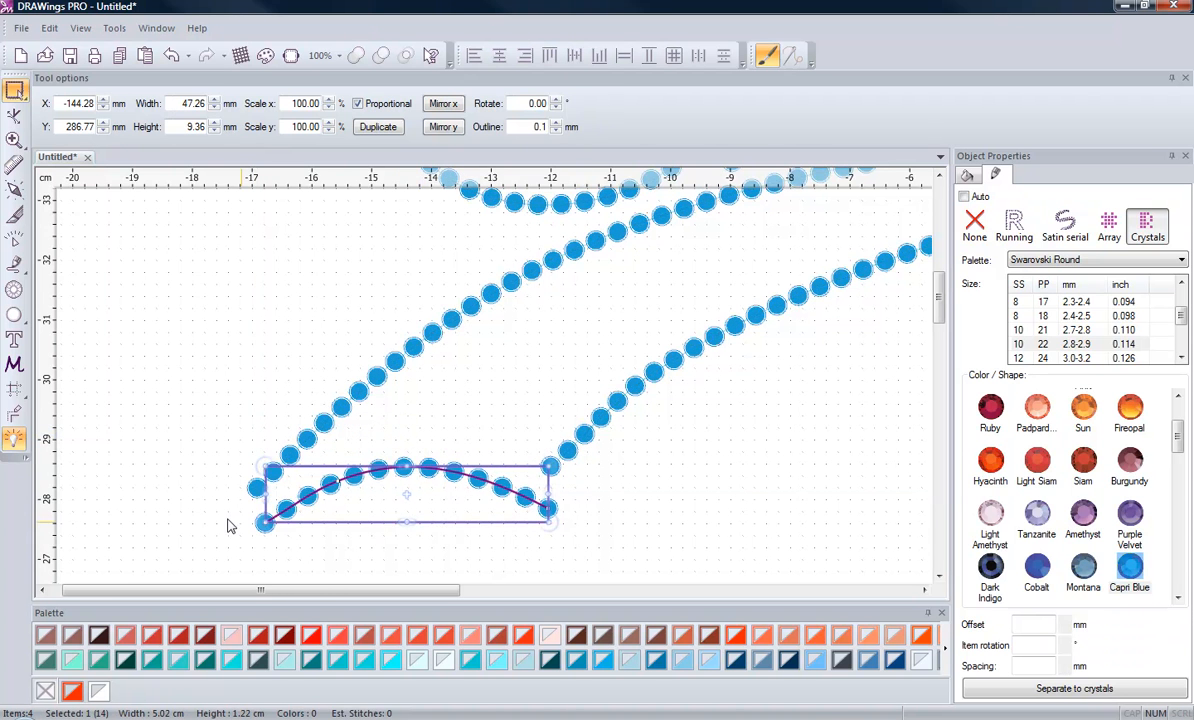
left_click(295, 538)
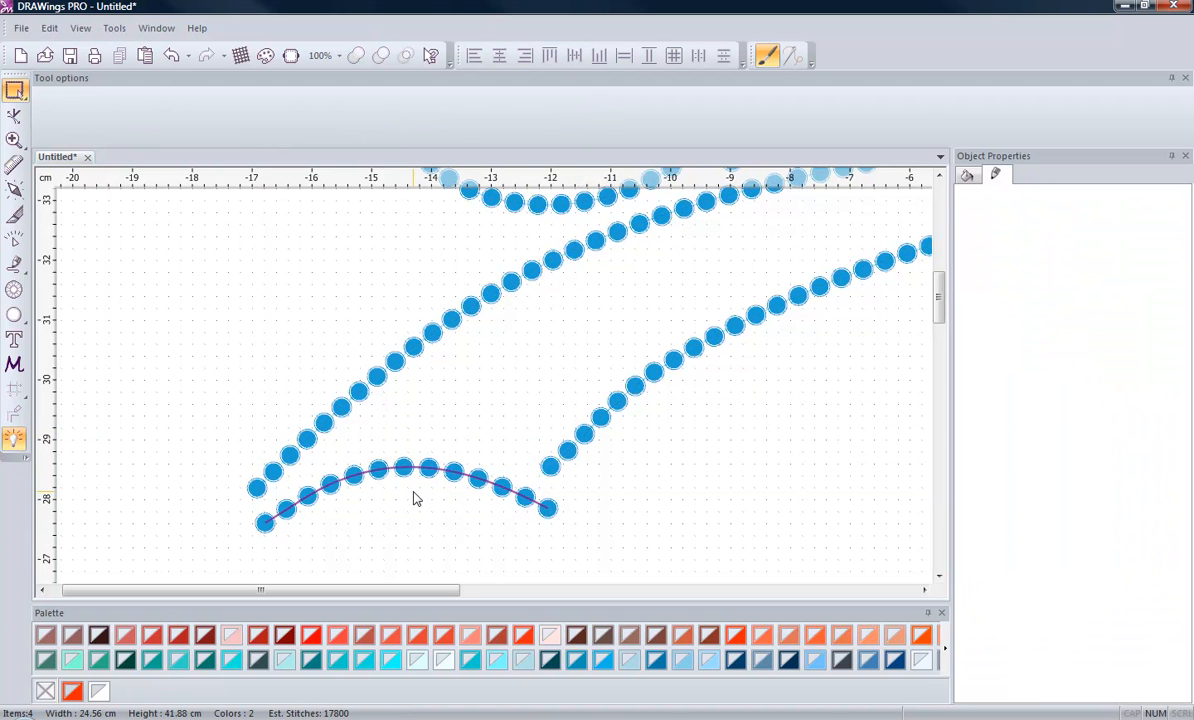
key("ctrl+z")
left_click(418, 523)
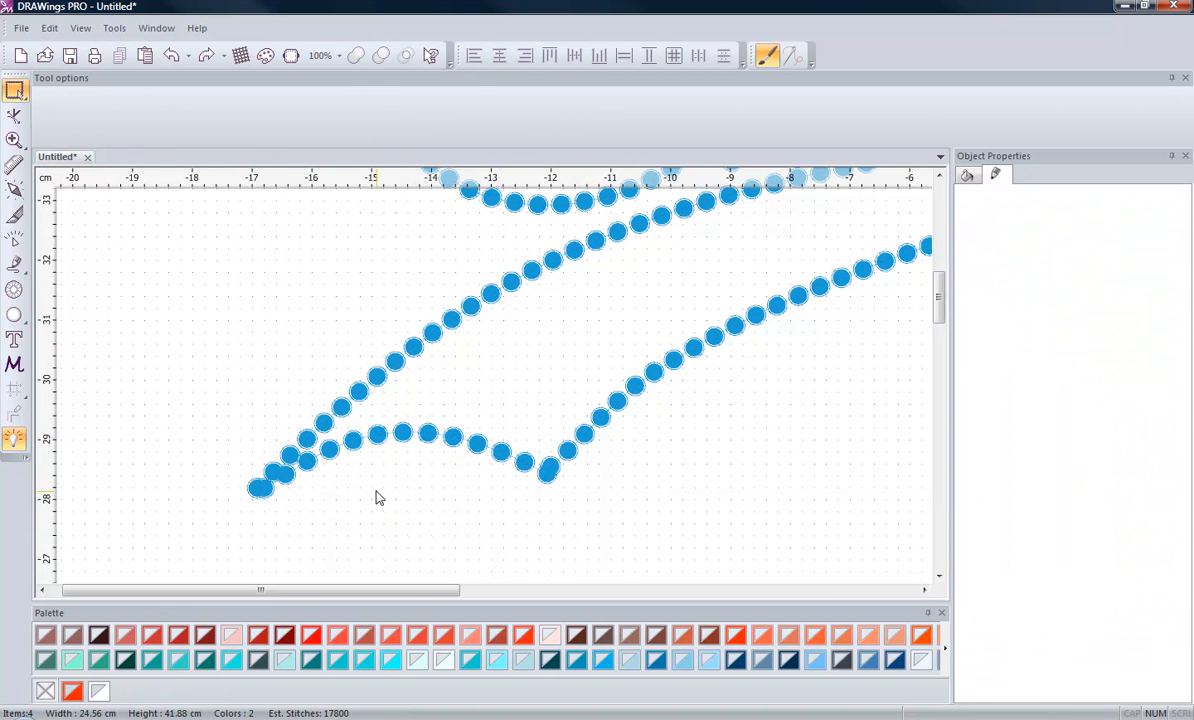
Move the end node of the swoosh's upper line about 5 mm outward and 2 mm down at the pointed tip, separating the overlapping crystals
scroll(552, 466, "up", 7)
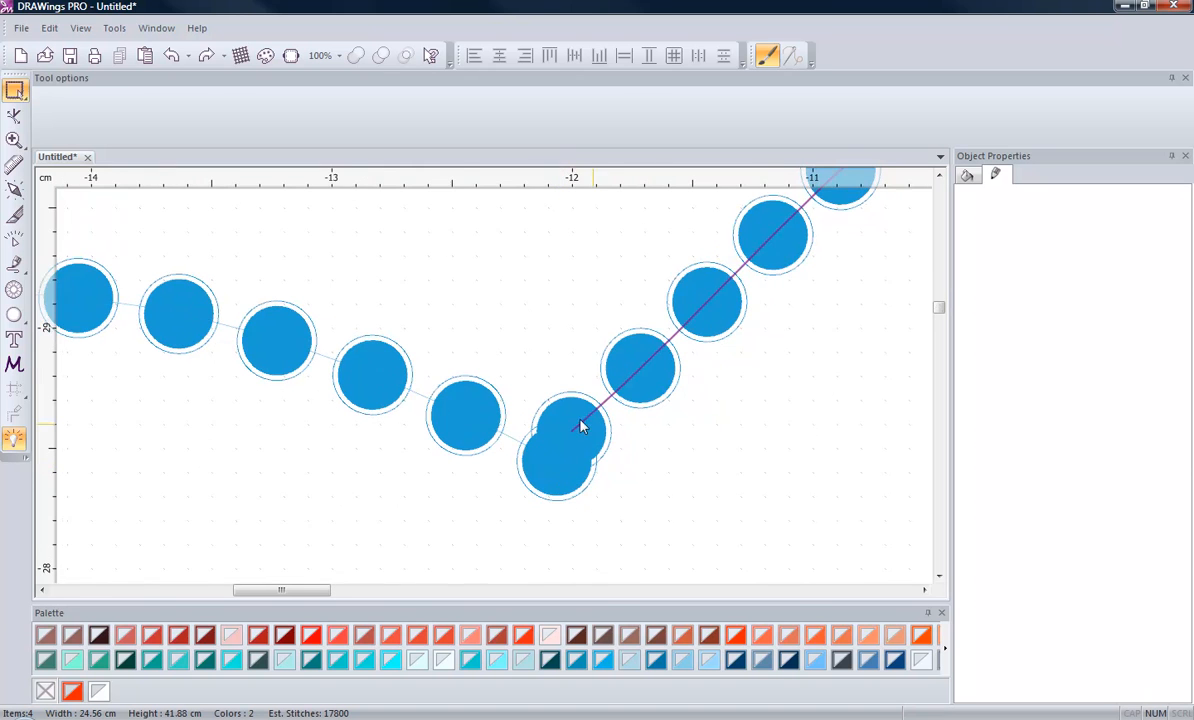
scroll(583, 427, "up", 1)
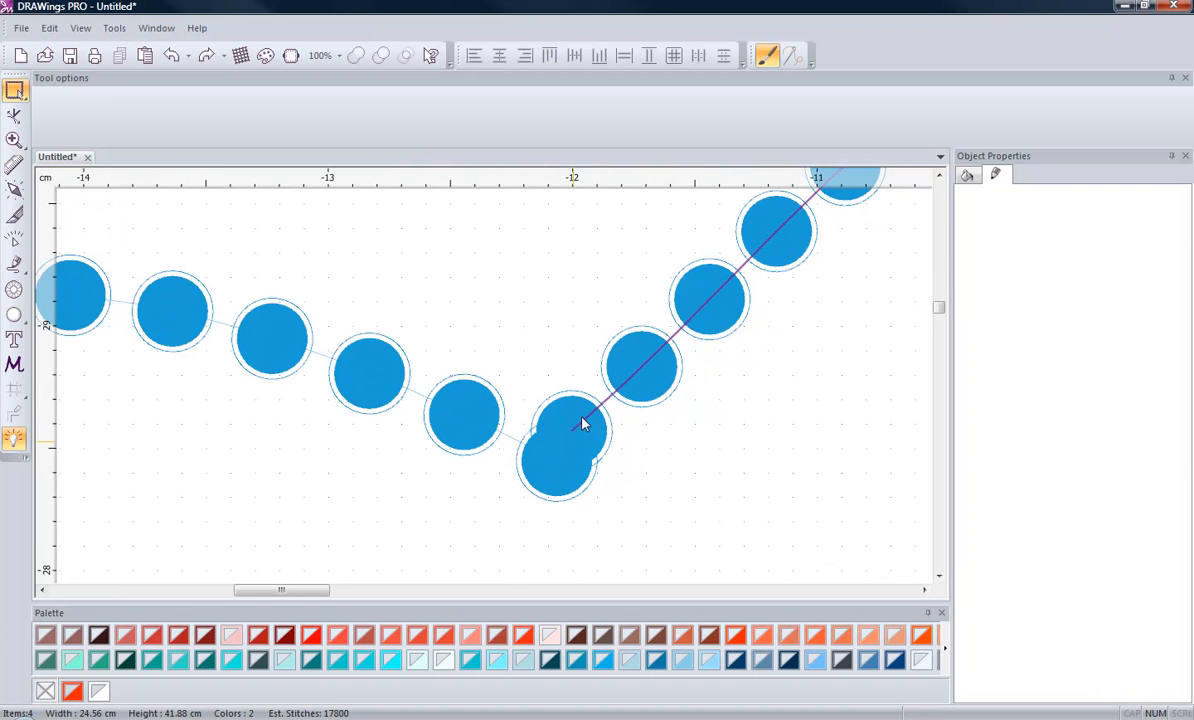
scroll(671, 484, "down", 8)
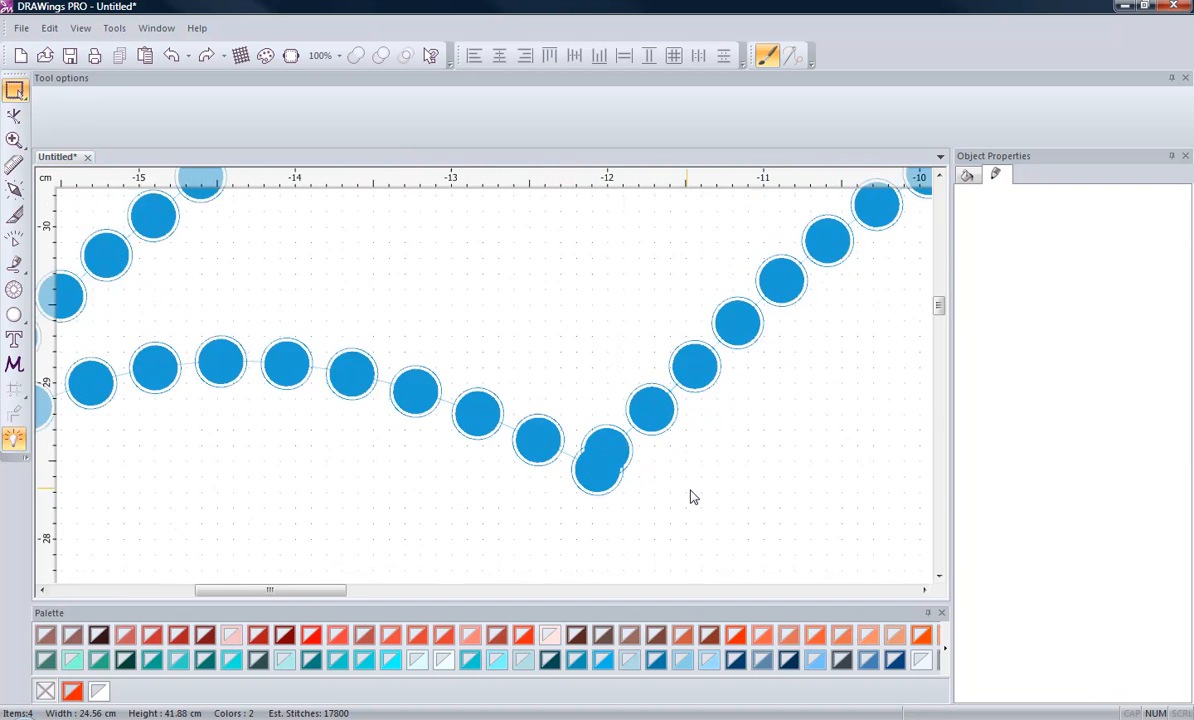
scroll(147, 545, "up", 6)
scroll(157, 560, "up", 2)
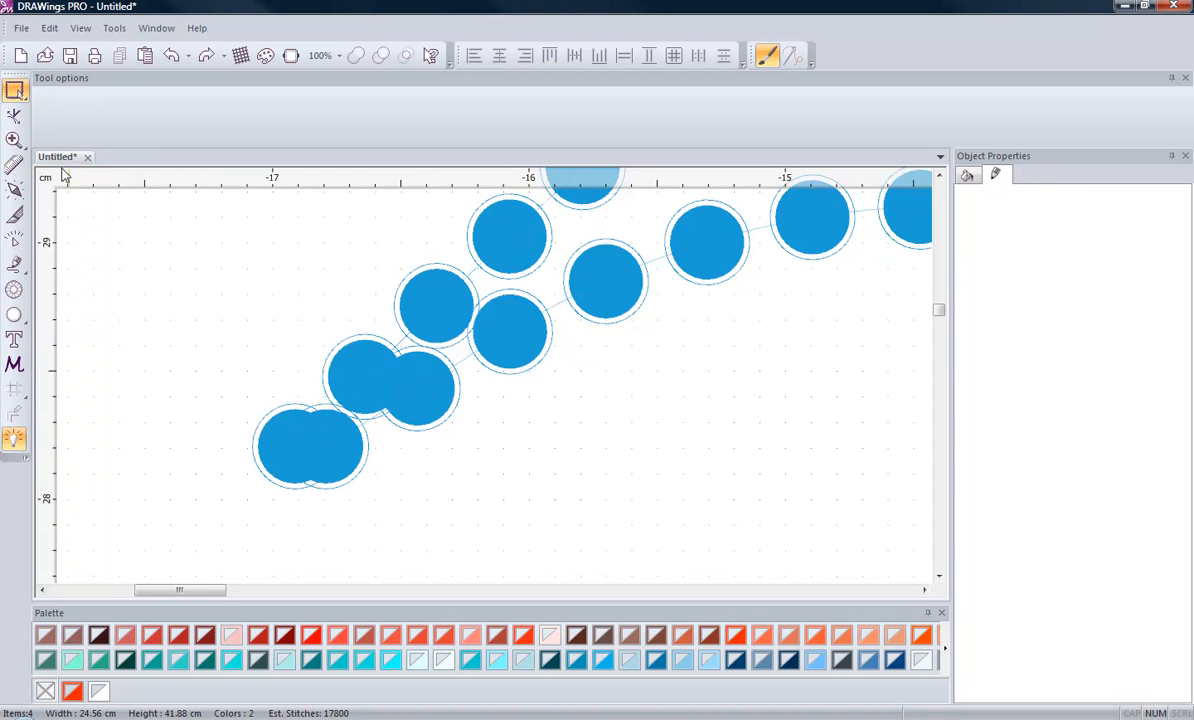
left_click(12, 116)
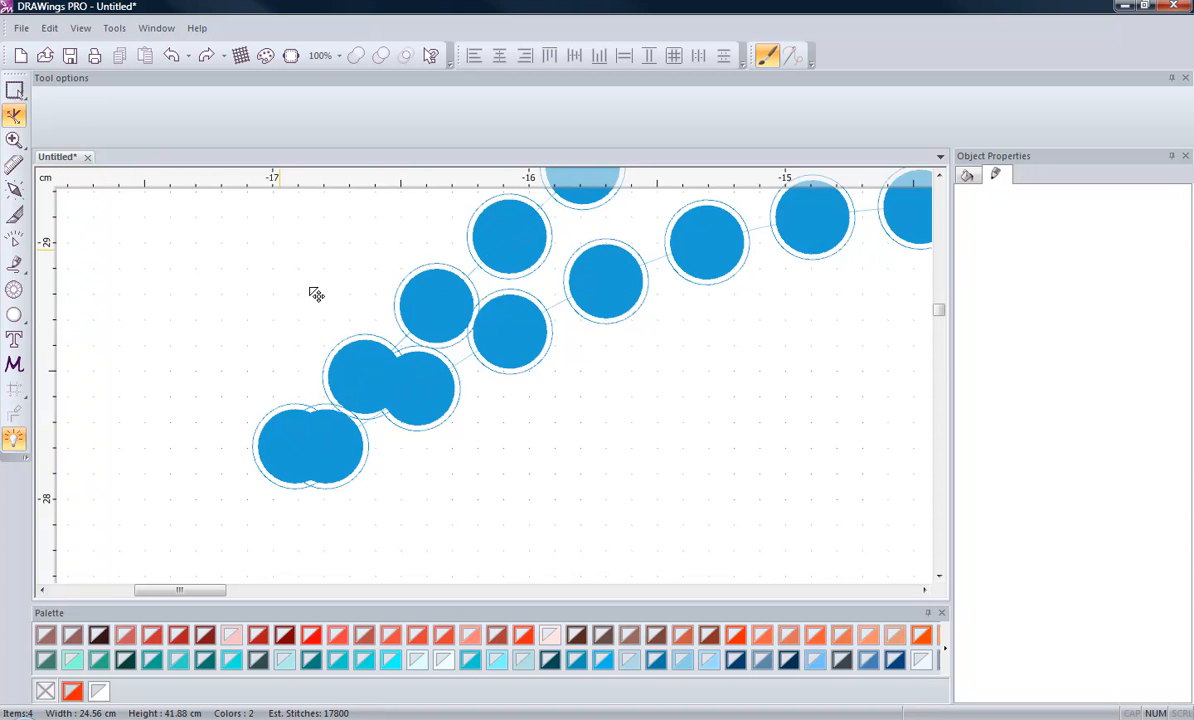
left_click(406, 345)
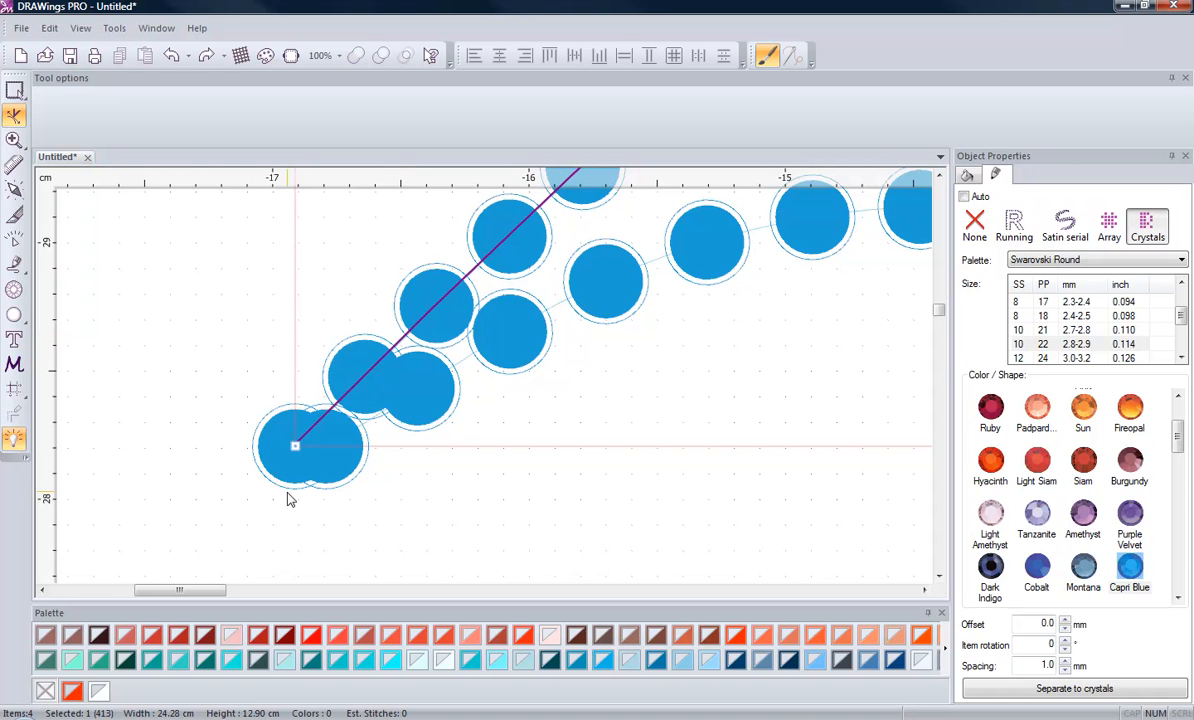
left_click_drag(298, 448, 178, 496)
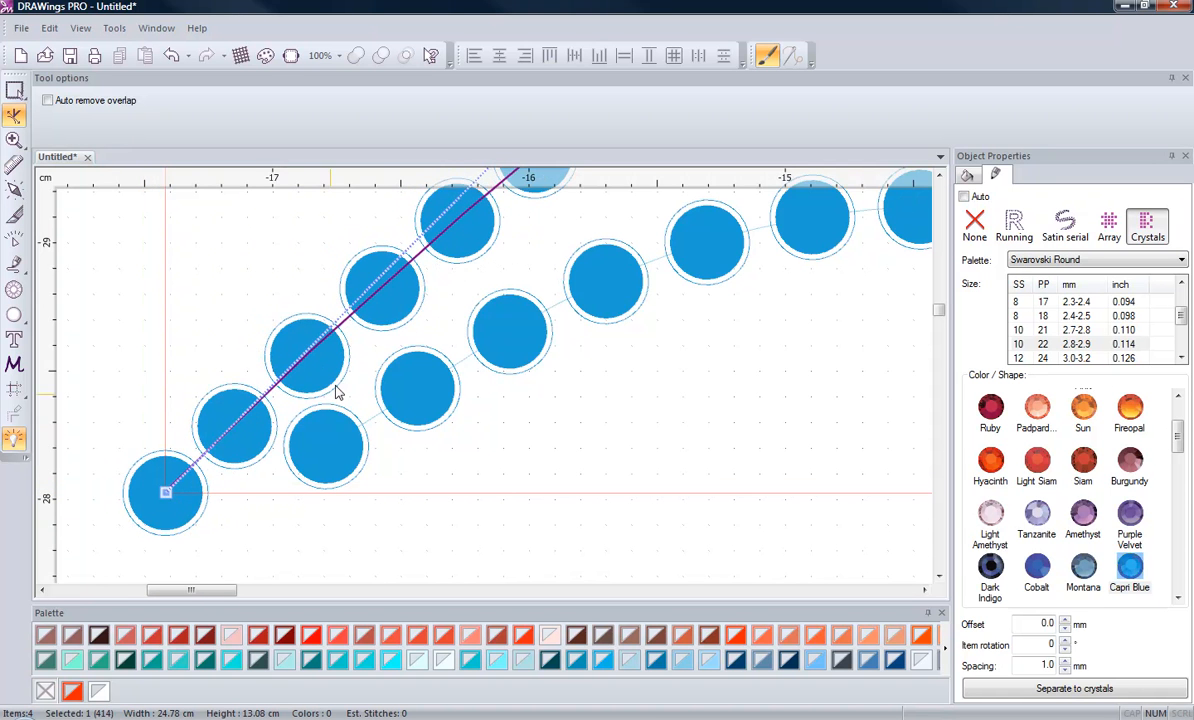
scroll(272, 366, "down", 5)
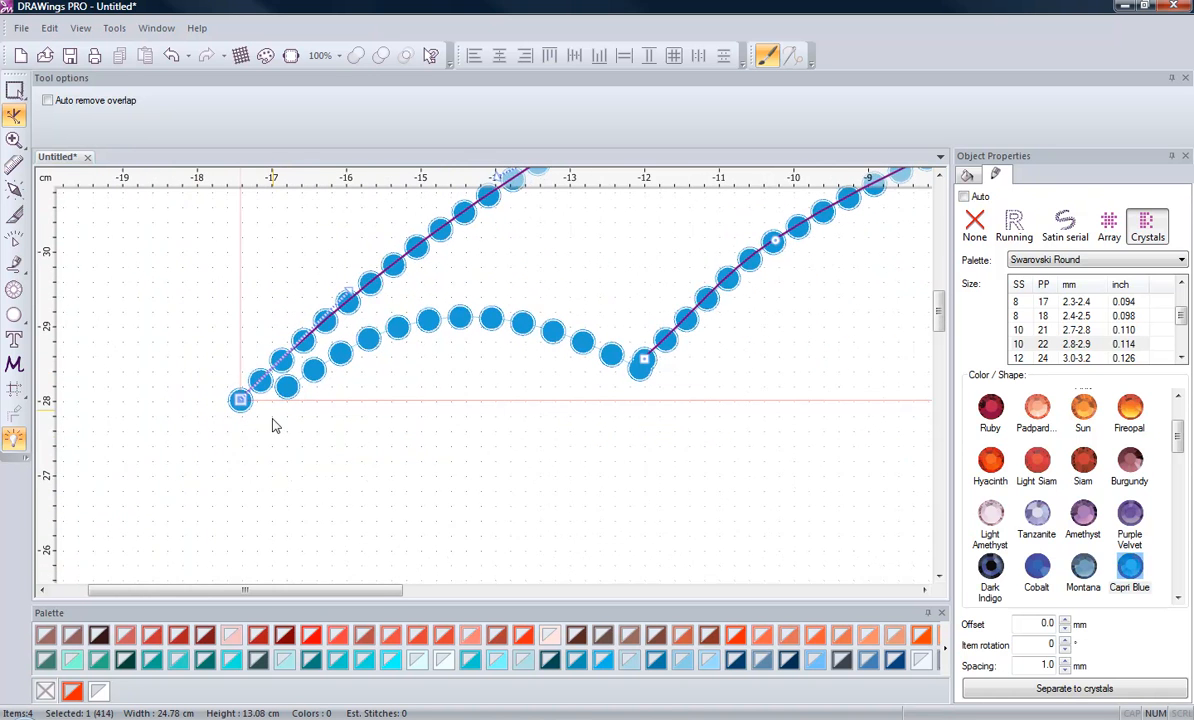
left_click(253, 425)
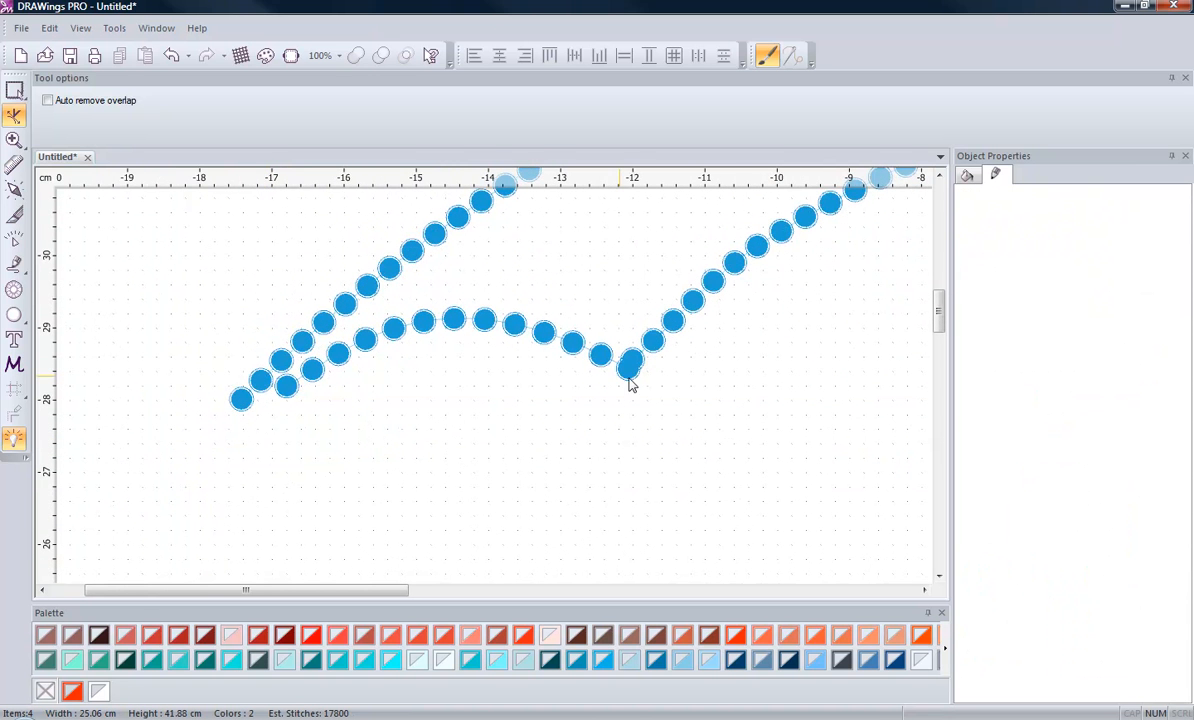
Move the short tail curve's inner end node onto the lower line's end crystal, stacking the two crystals at the swoosh corner
scroll(283, 407, "down", 4)
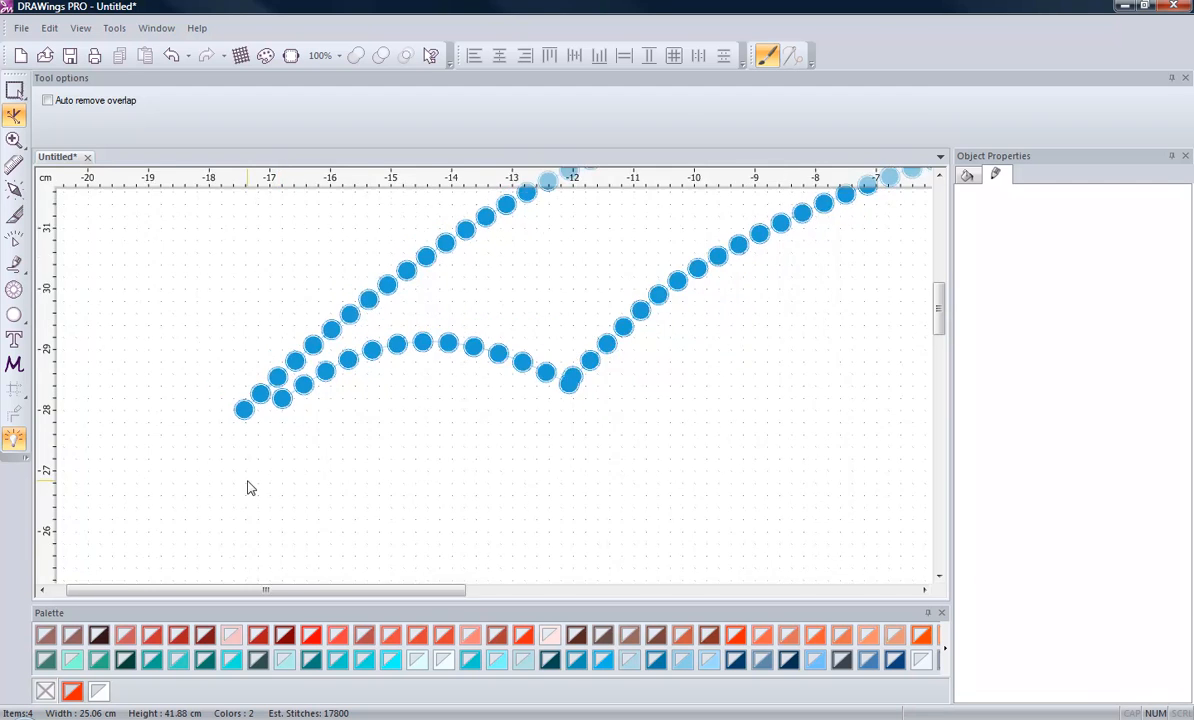
scroll(420, 378, "up", 3)
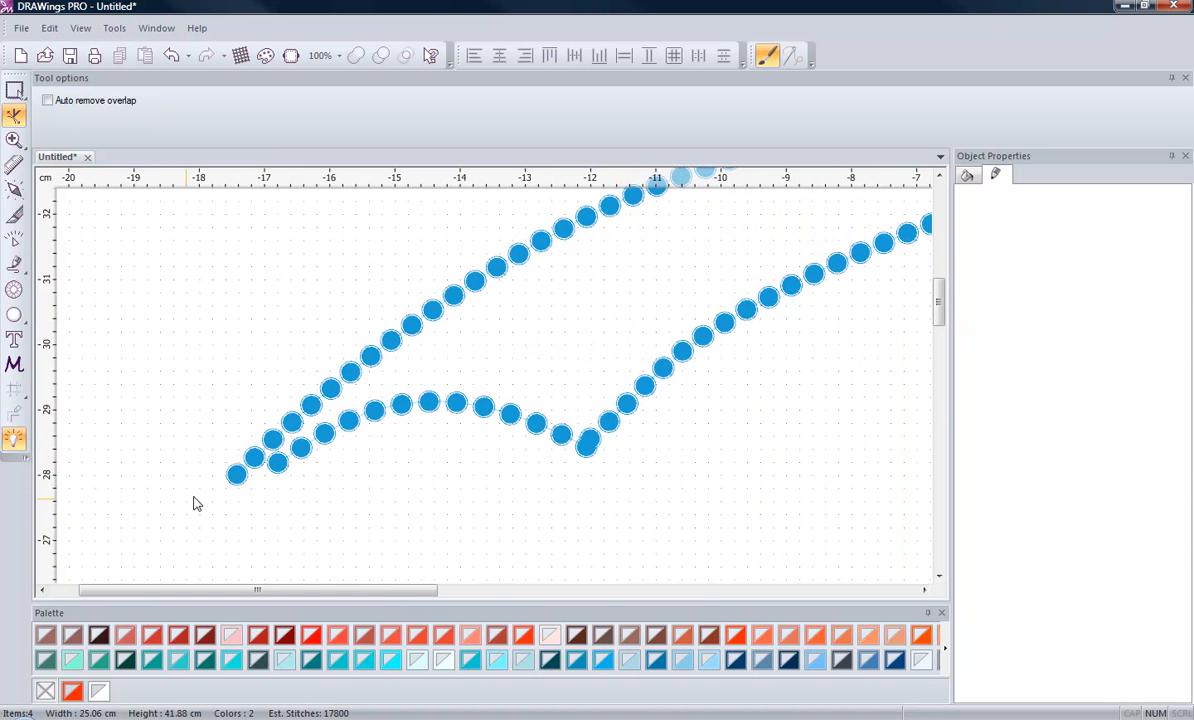
scroll(652, 405, "up", 1)
scroll(99, 405, "down", 2)
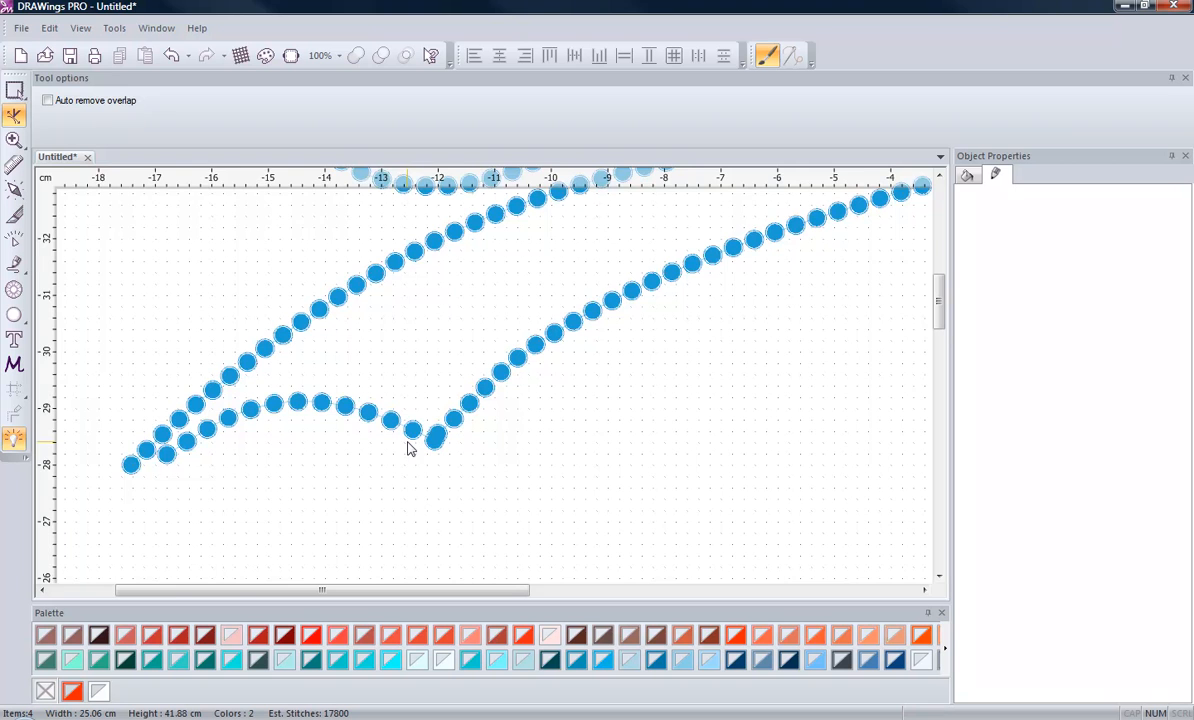
scroll(407, 448, "up", 6)
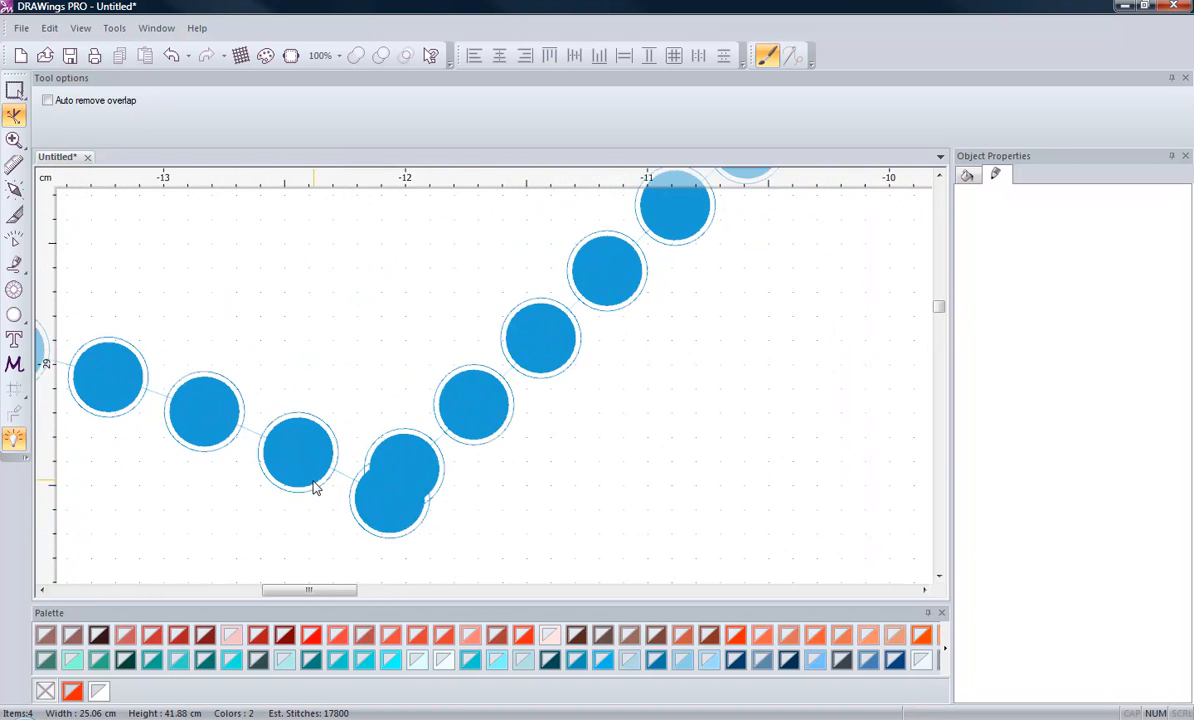
scroll(315, 487, "up", 2)
left_click(356, 474)
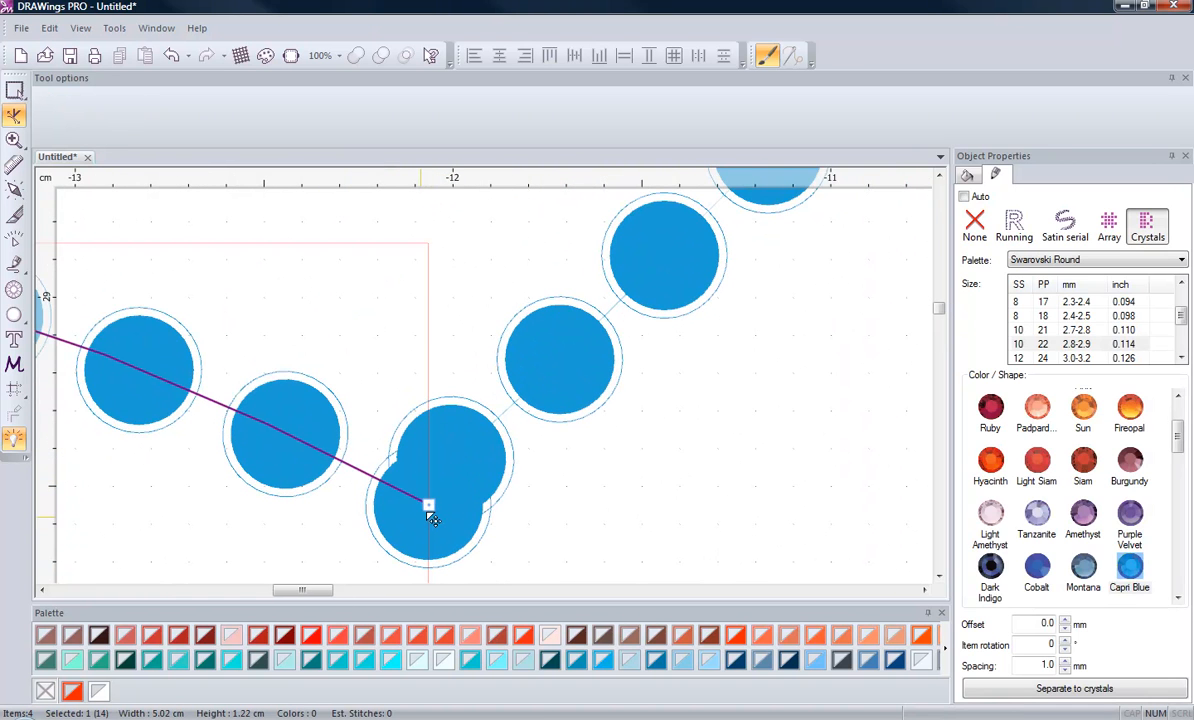
left_click_drag(437, 513, 460, 466)
left_click(575, 497)
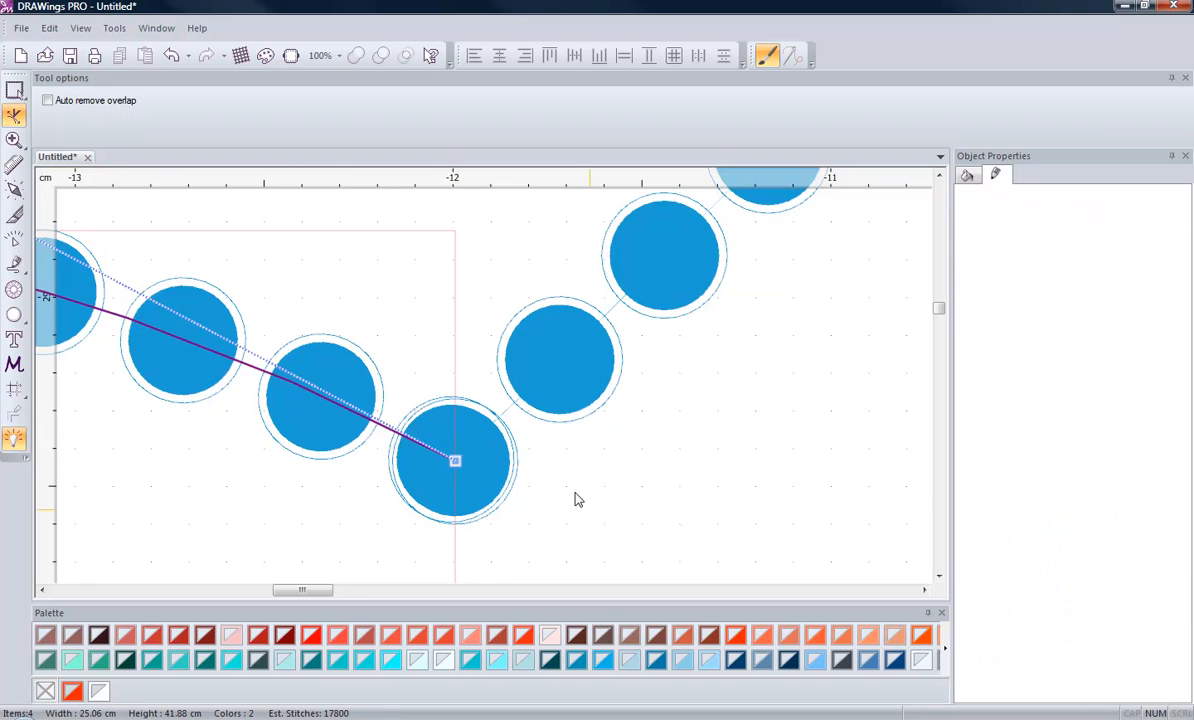
Examine the crystal spacing along the swoosh and Cheer lettering, and dismiss the e-mail notification
scroll(489, 484, "down", 3)
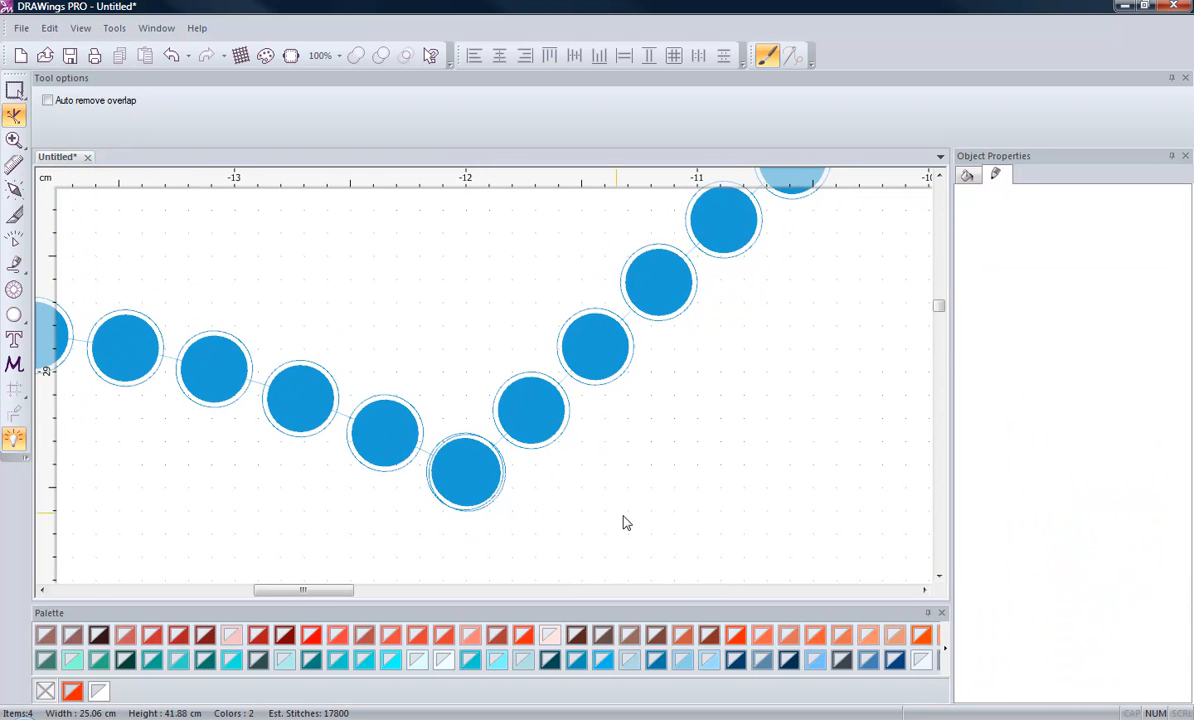
scroll(482, 525, "down", 8)
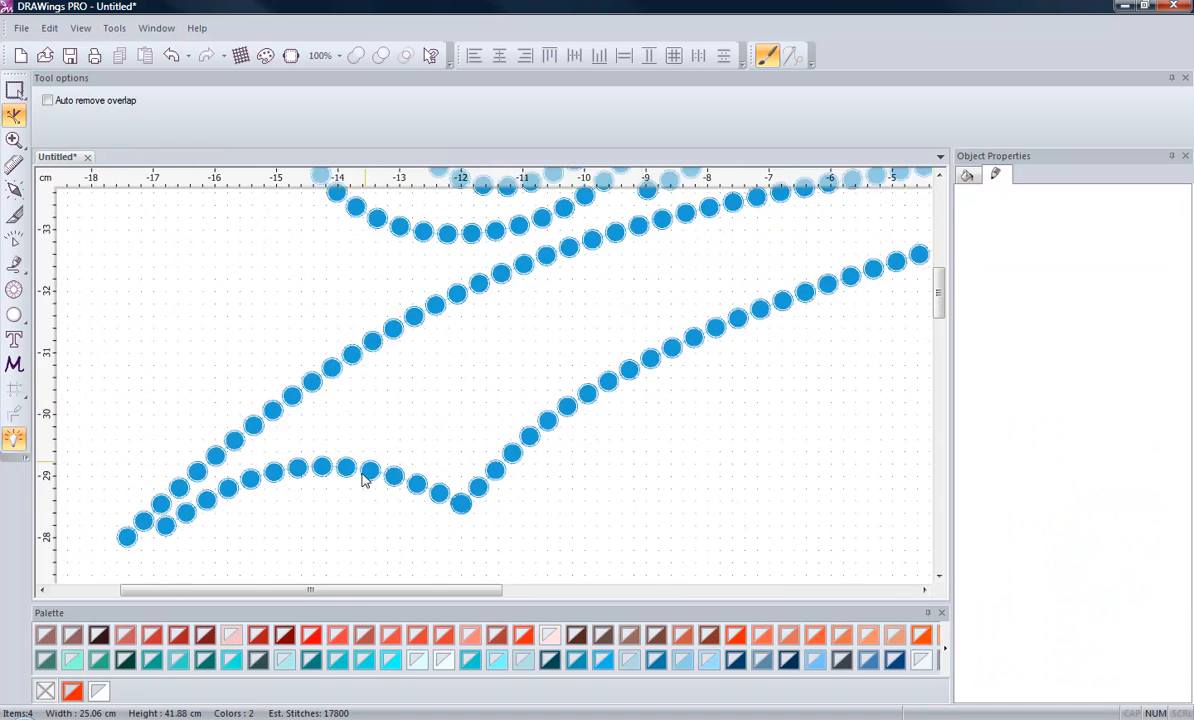
scroll(365, 480, "down", 8)
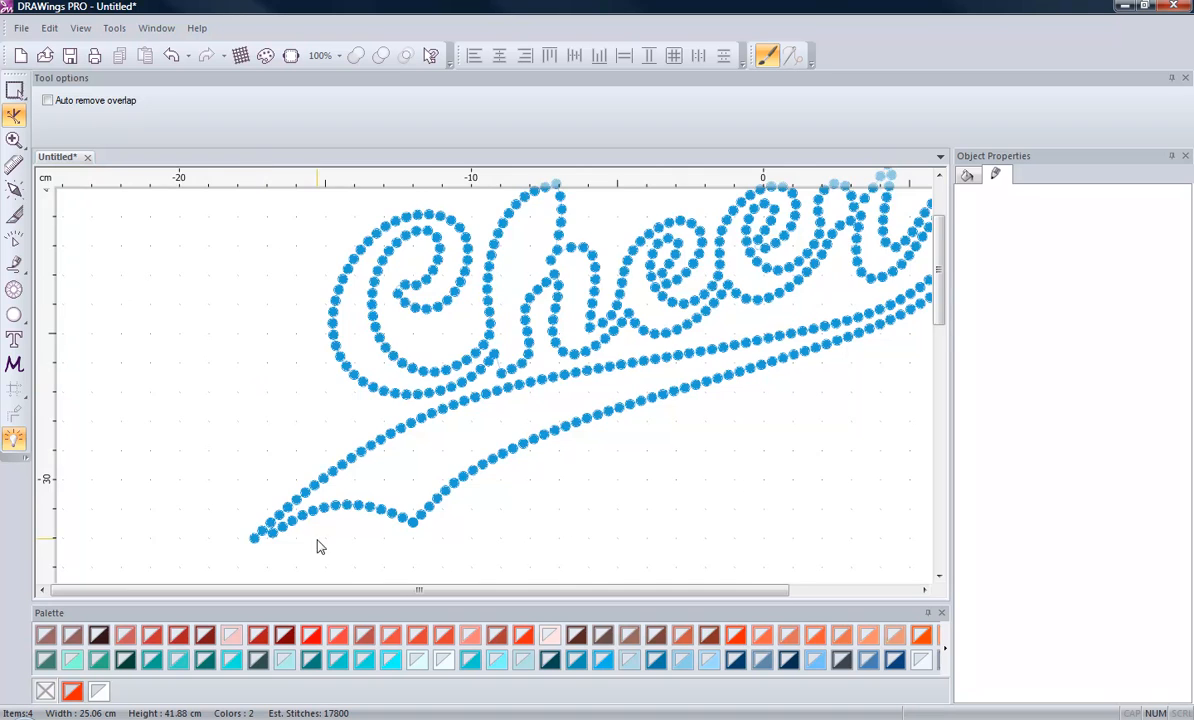
scroll(469, 413, "down", 2)
scroll(472, 400, "up", 2)
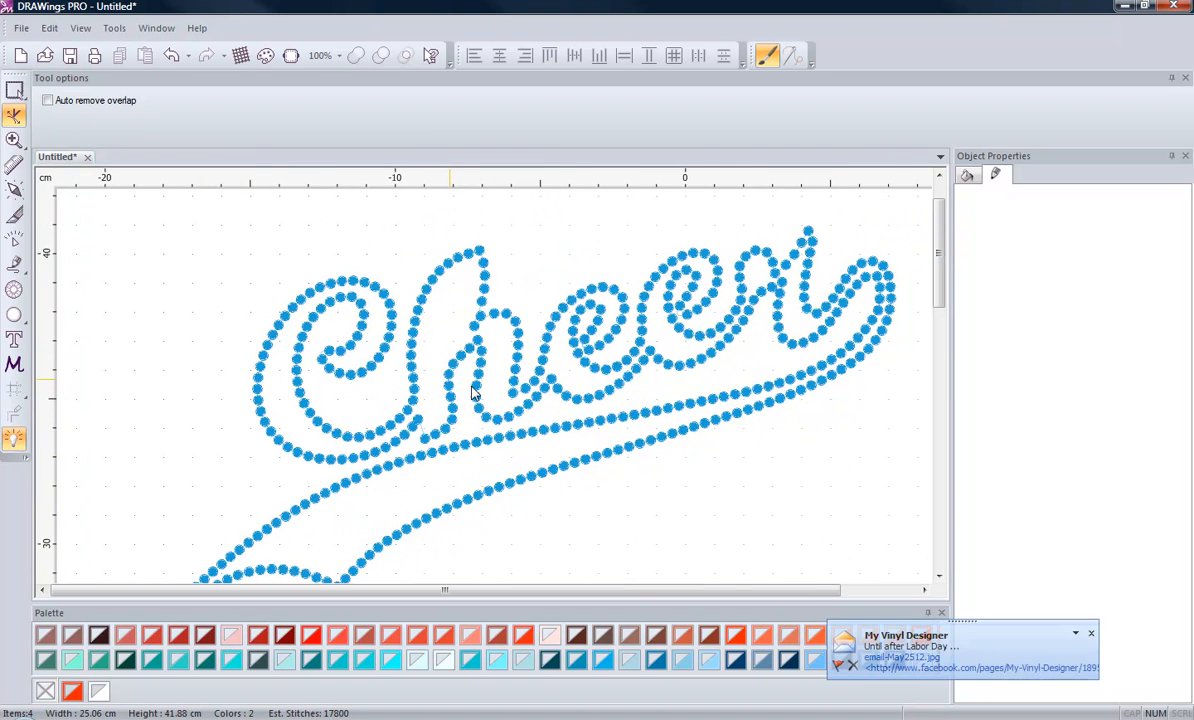
left_click(1091, 634)
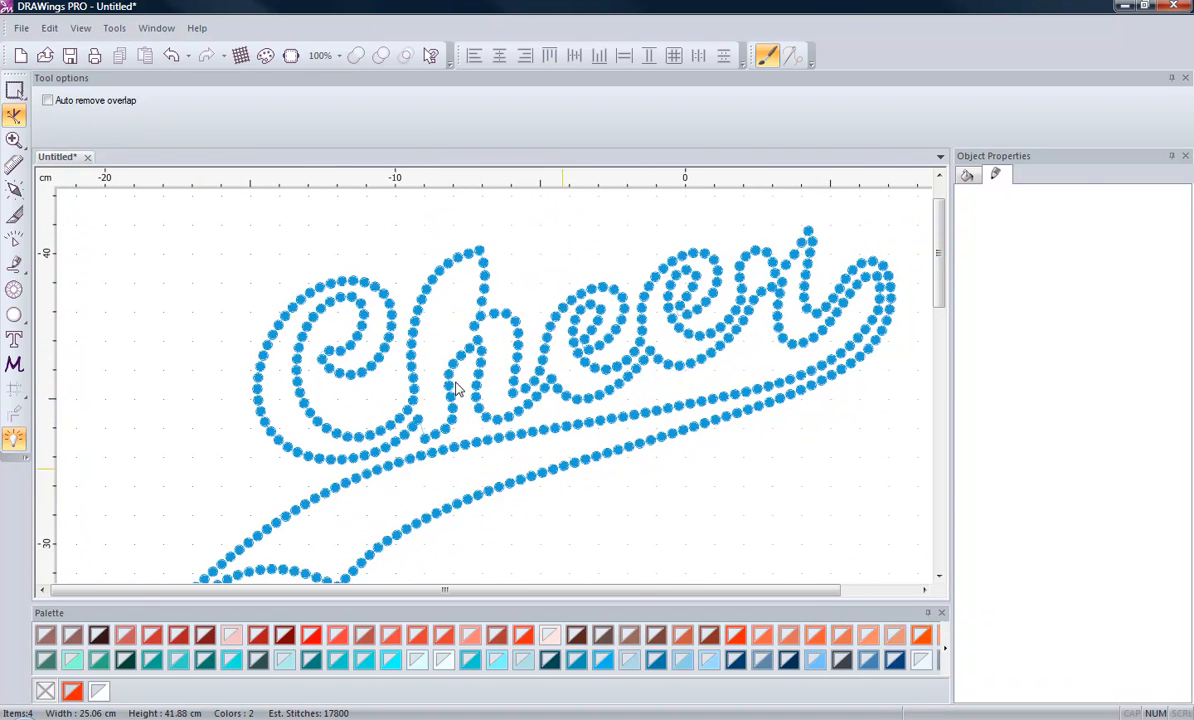
scroll(385, 430, "up", 4)
scroll(357, 560, "down", 2)
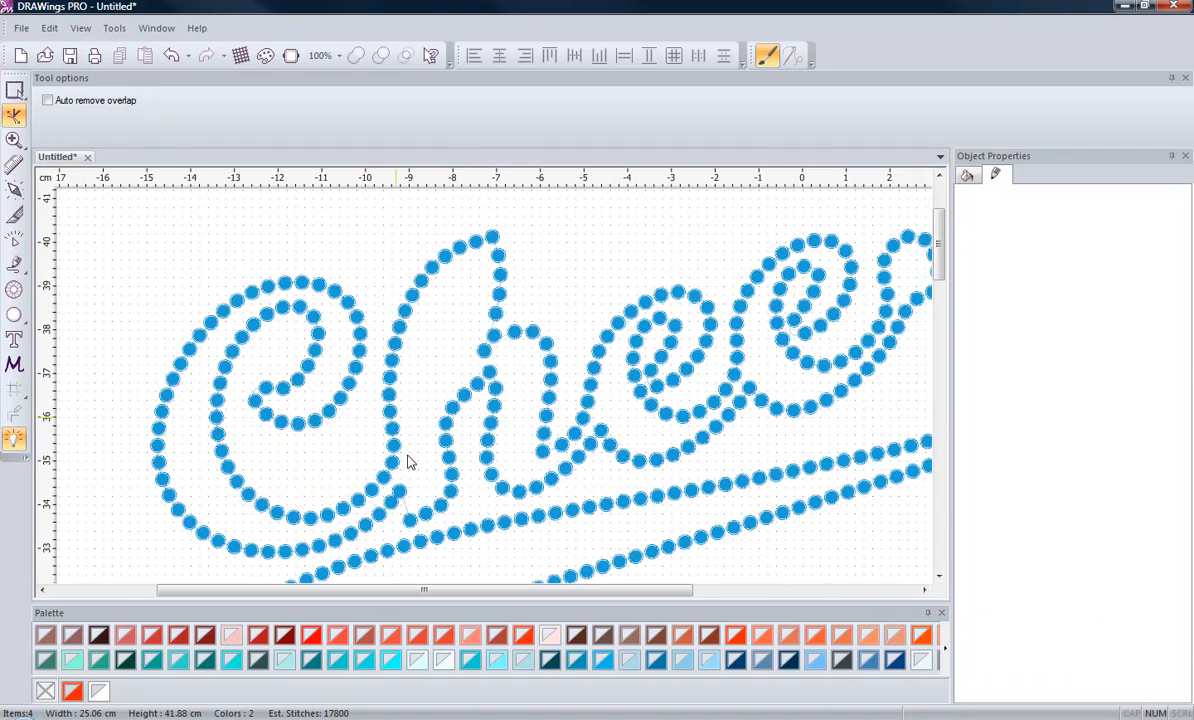
Select the lettering outline and split it at the node where the h's long stem curves into the bottom of the C
scroll(407, 461, "up", 4)
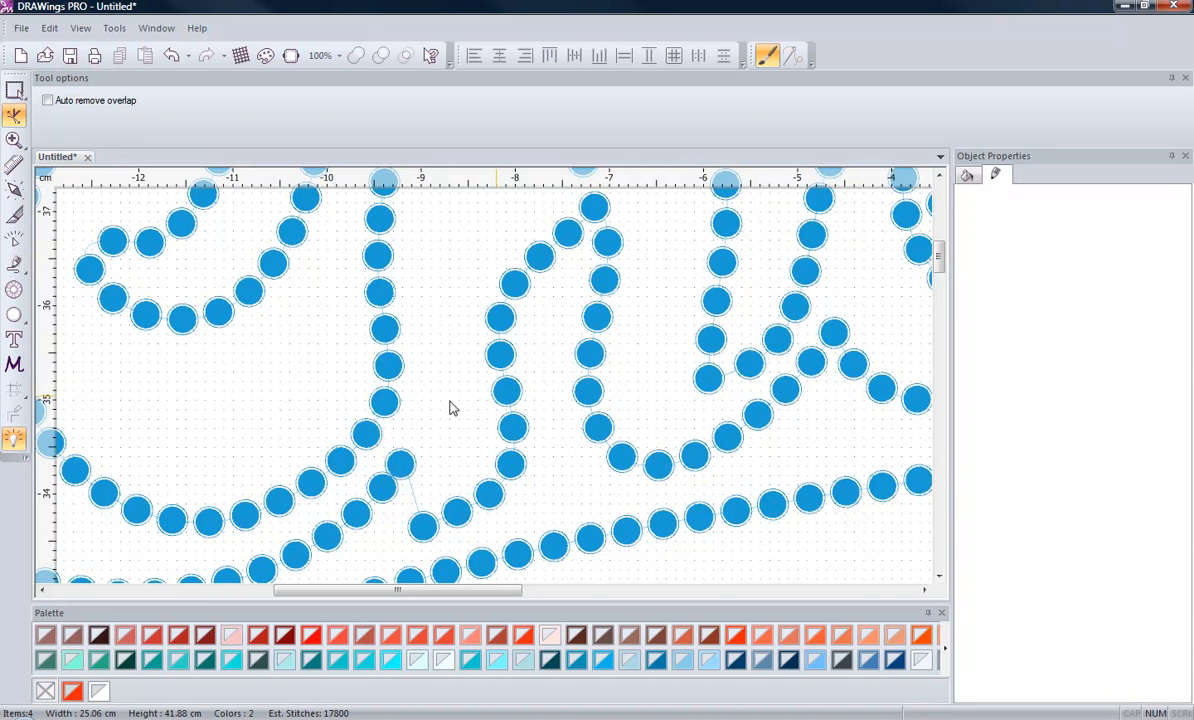
left_click(416, 495)
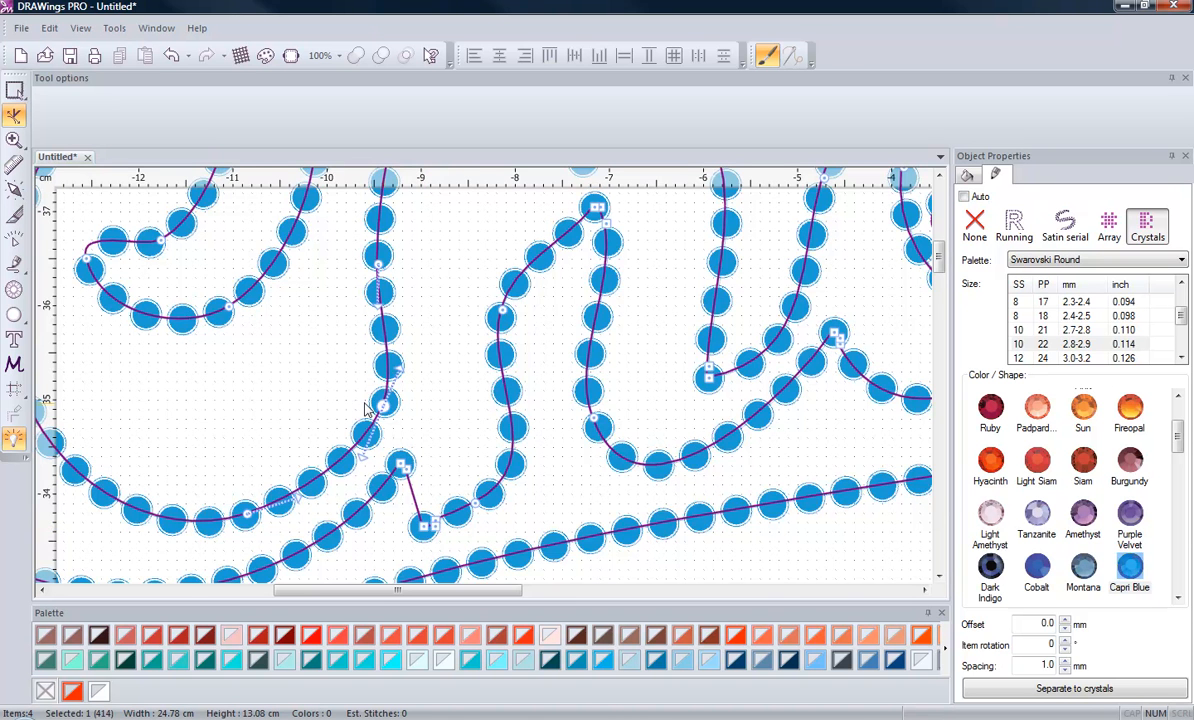
scroll(390, 408, "up", 3)
right_click(400, 414)
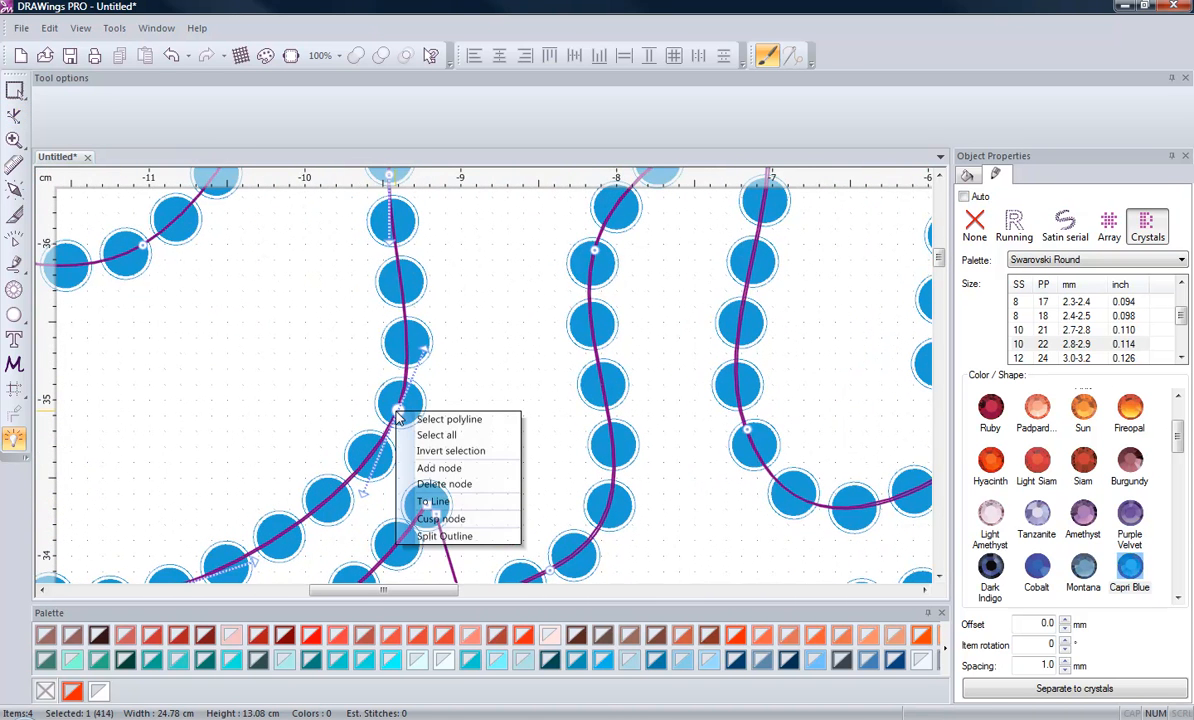
left_click(444, 536)
scroll(410, 424, "up", 6)
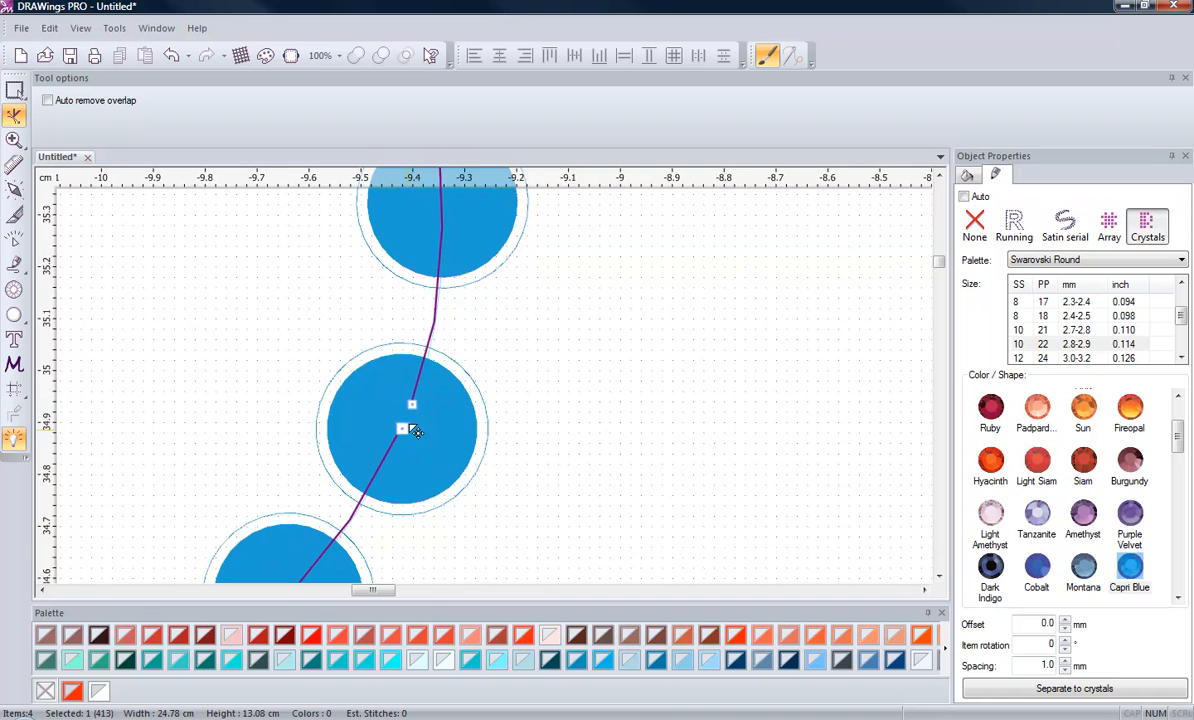
scroll(408, 325, "down", 4)
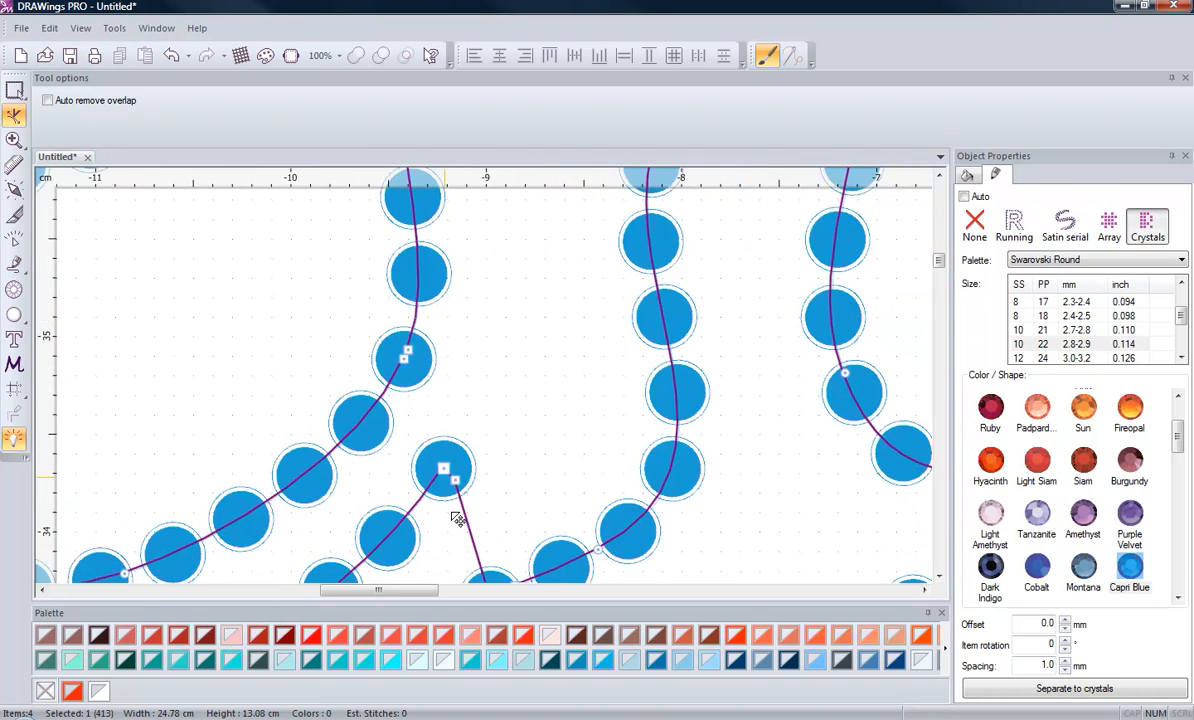
scroll(445, 492, "up", 5)
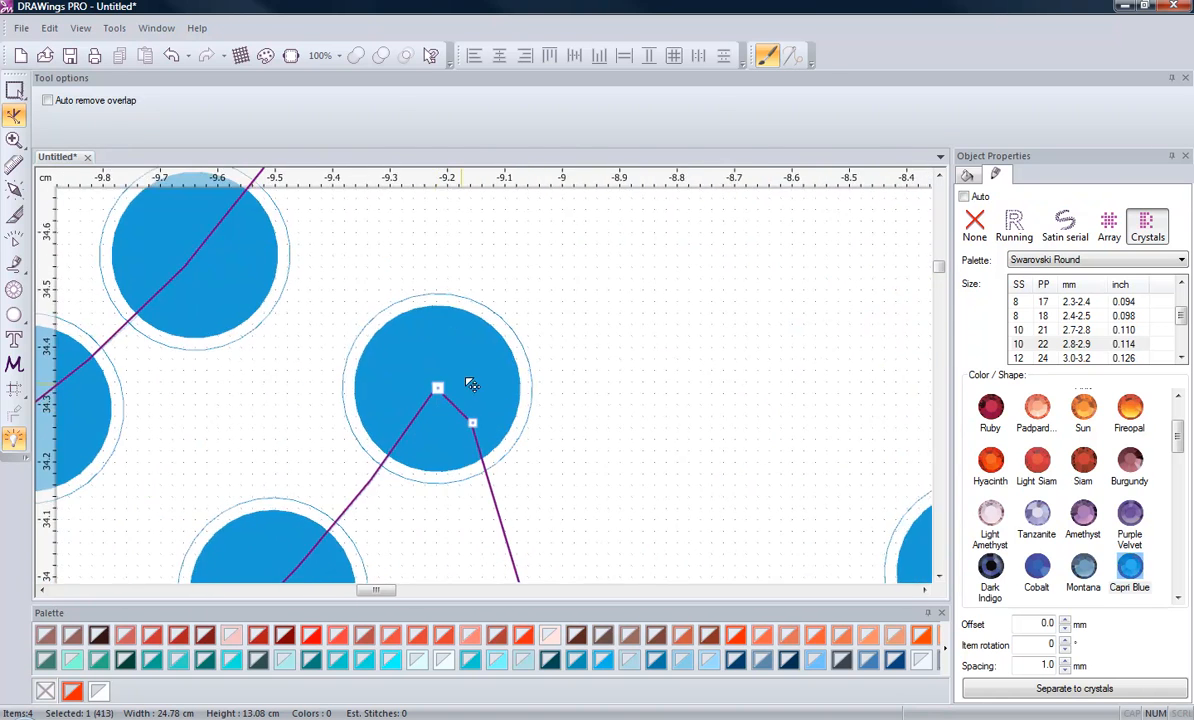
Split the lettering outline at the end of the C's outer curve, where it meets the short connecting line beside the h
scroll(443, 410, "down", 2)
left_click_drag(447, 389, 456, 392)
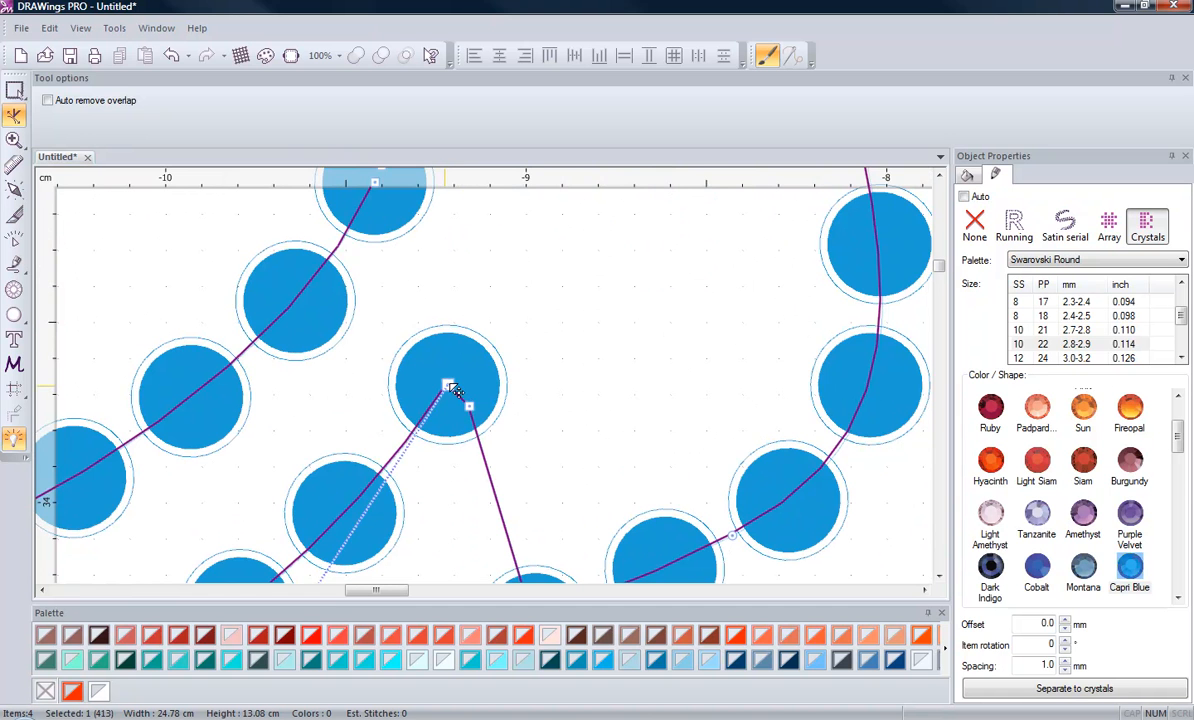
right_click(420, 358)
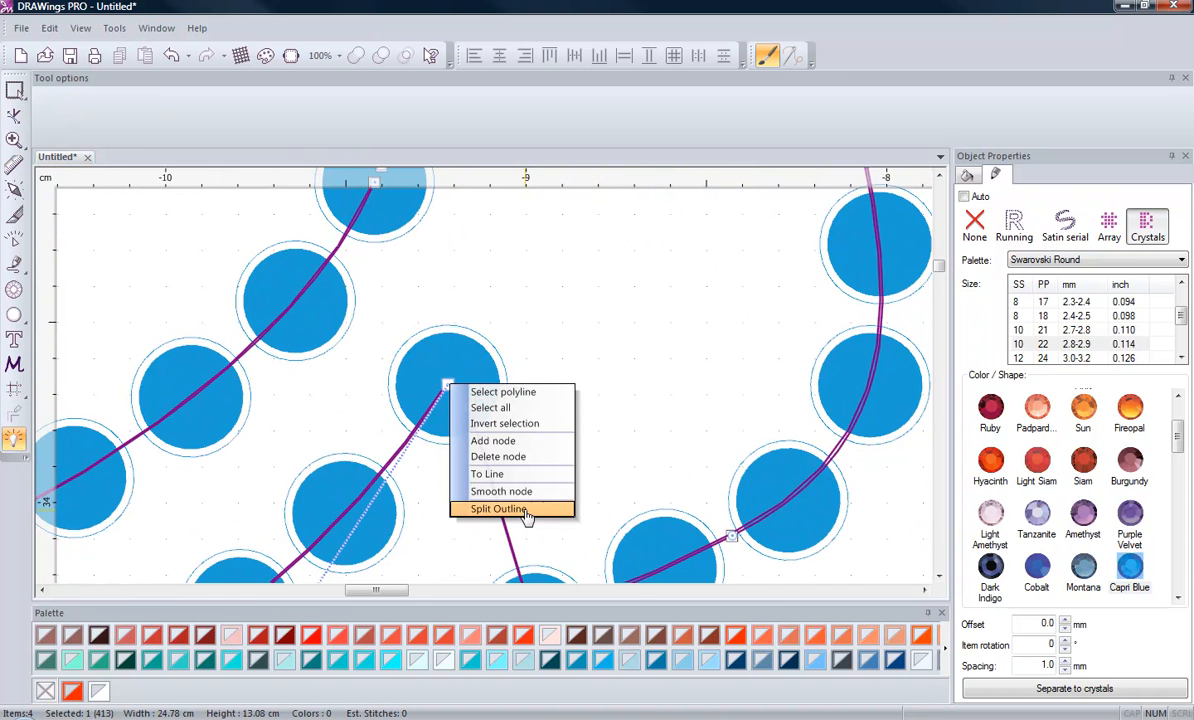
left_click(490, 482)
scroll(490, 372, "up", 6)
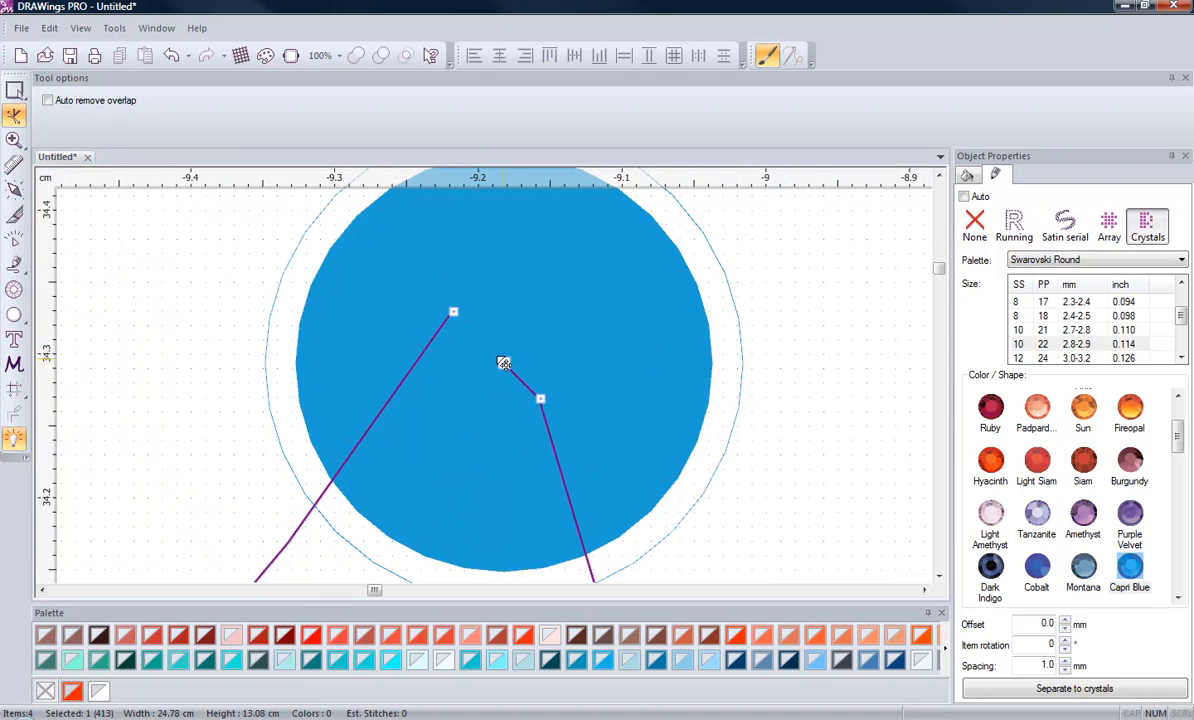
scroll(503, 363, "down", 6)
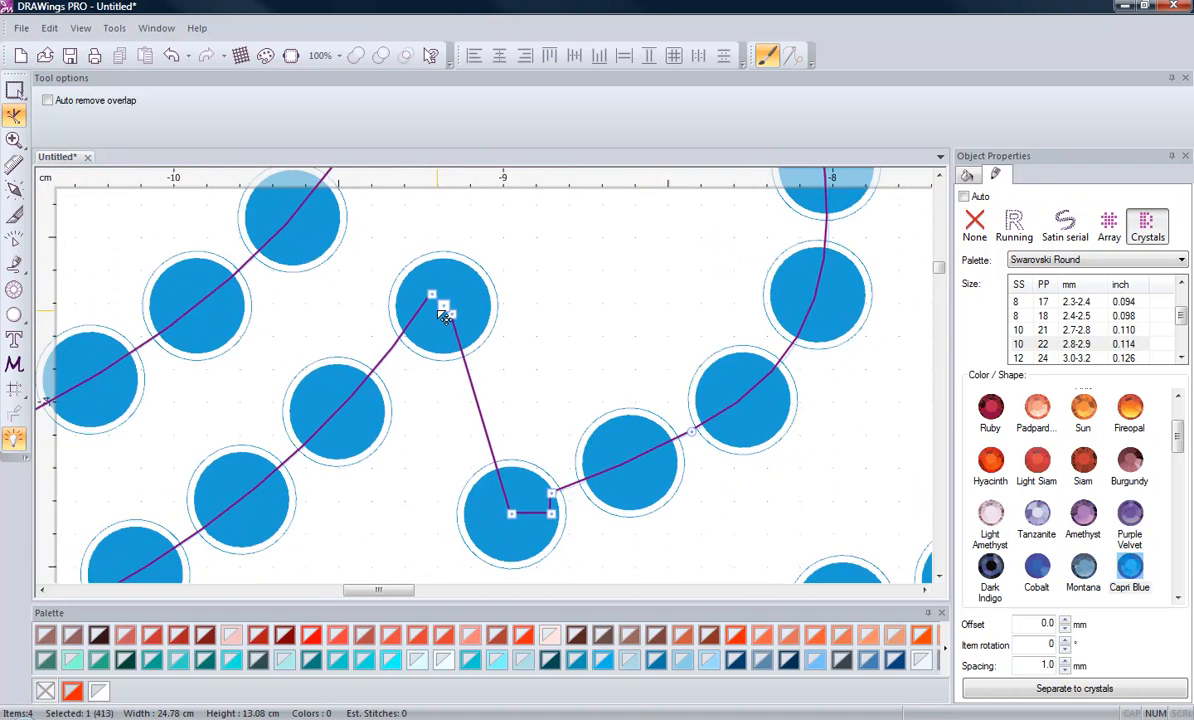
Delete the two nodes inside the C's outer end crystal that belong to the connecting line down to the h's foot
scroll(443, 314, "down", 1)
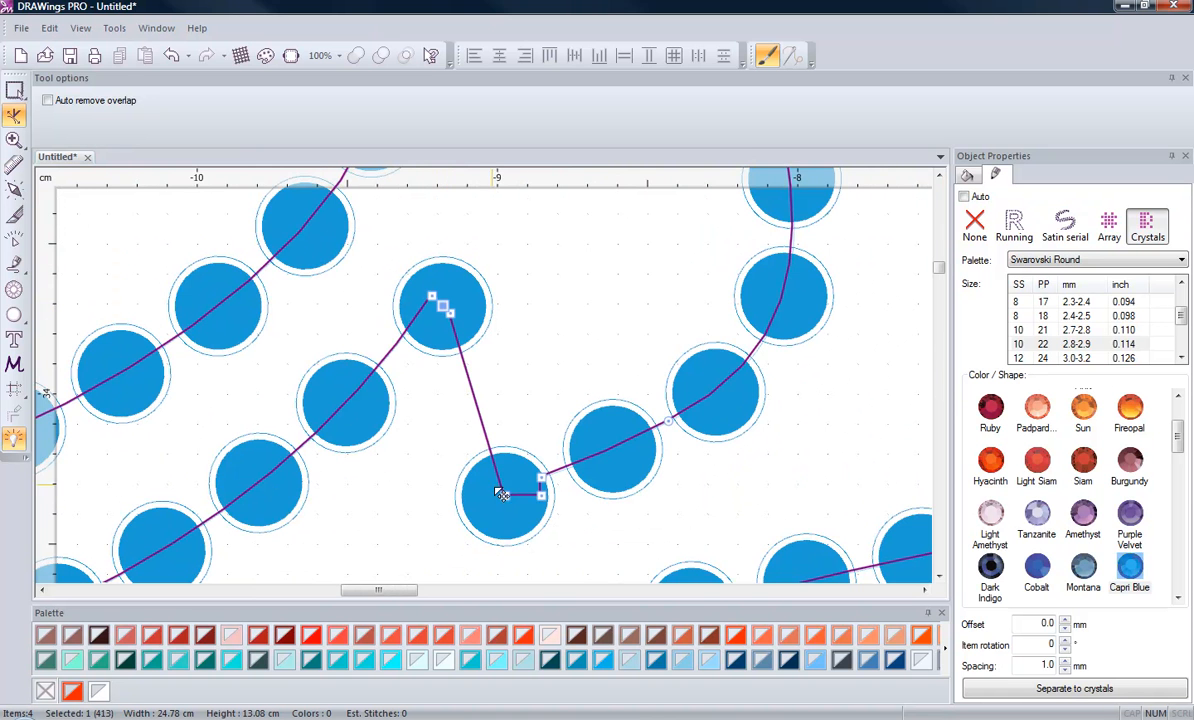
scroll(459, 346, "up", 2)
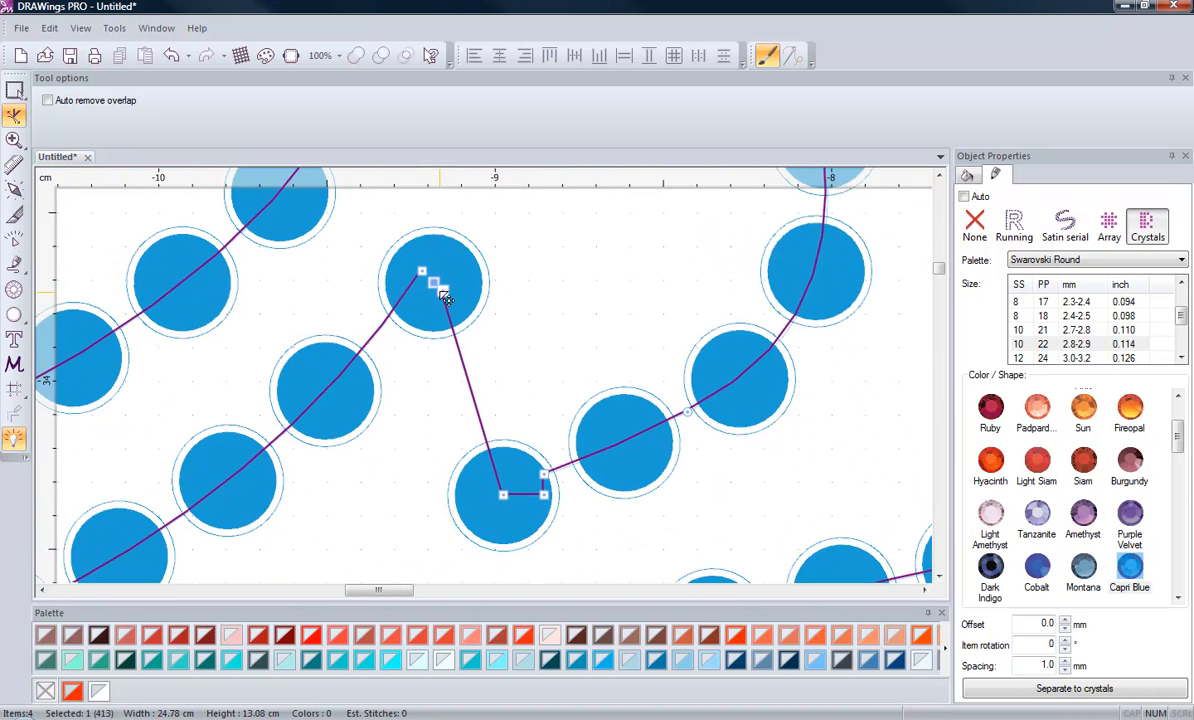
scroll(432, 279, "up", 2)
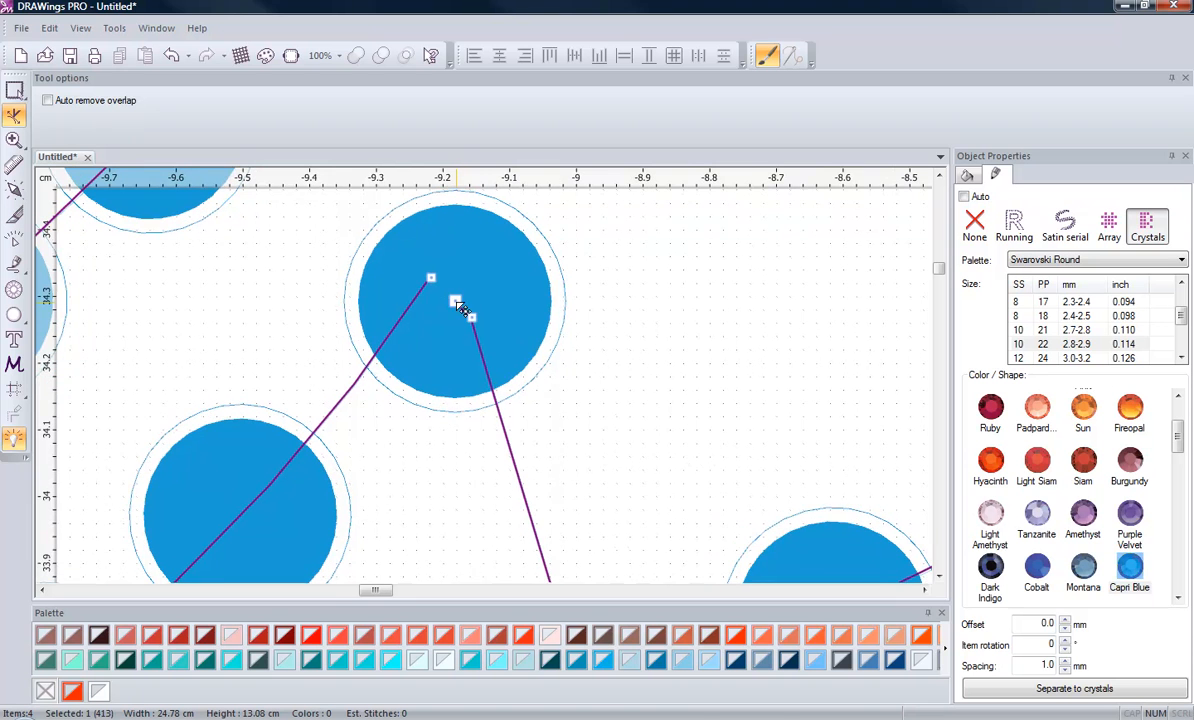
left_click_drag(598, 276, 445, 381)
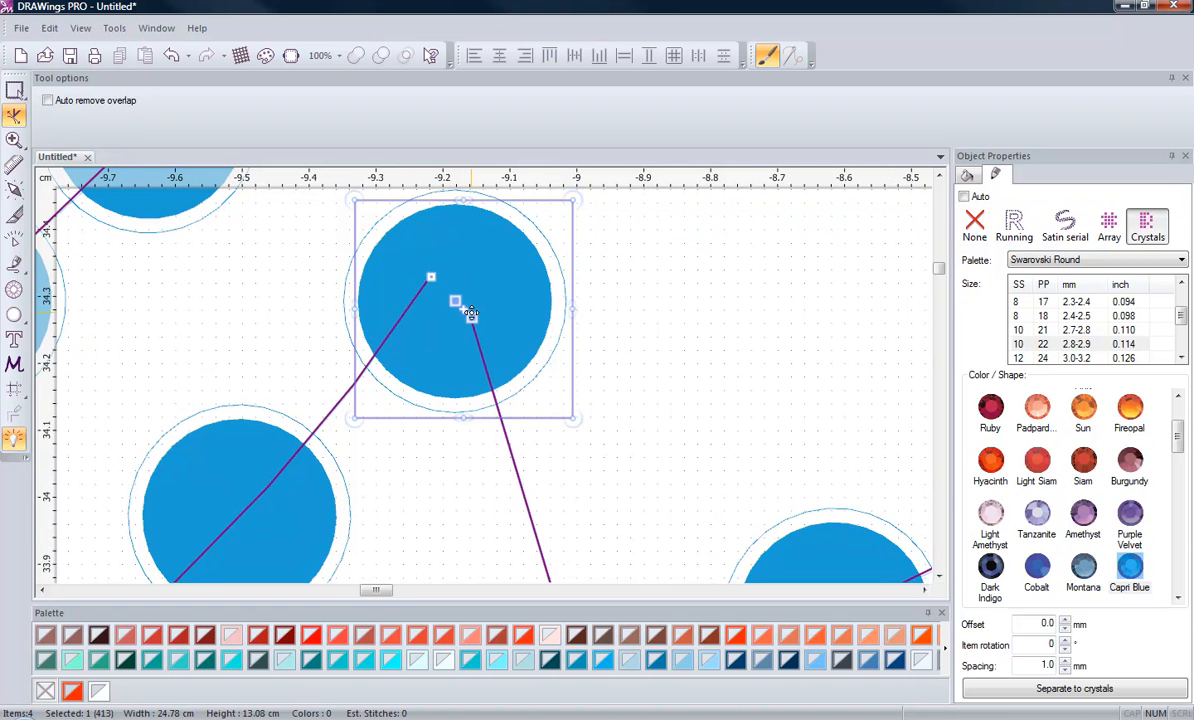
right_click(469, 315)
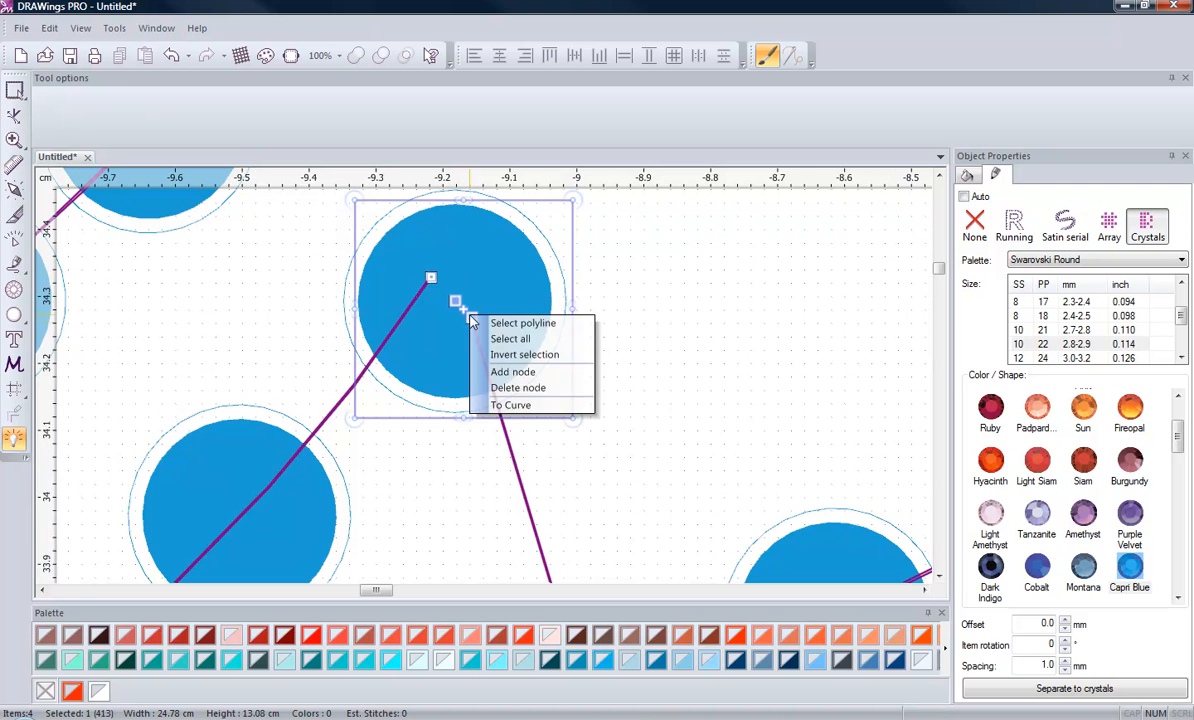
left_click(533, 390)
scroll(390, 275, "down", 3)
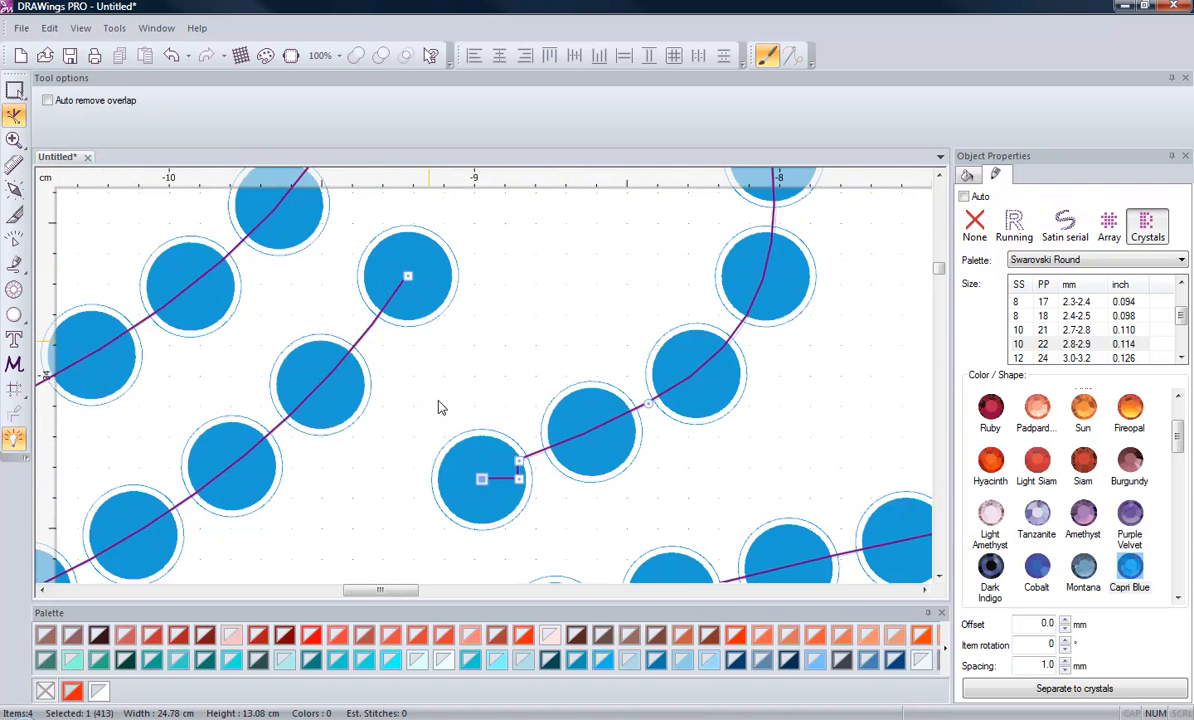
Delete the two nodes of the small stub at the h's foot so the outline ends on the foot curve itself
scroll(440, 407, "up", 3)
left_click_drag(548, 503, 436, 446)
right_click(518, 449)
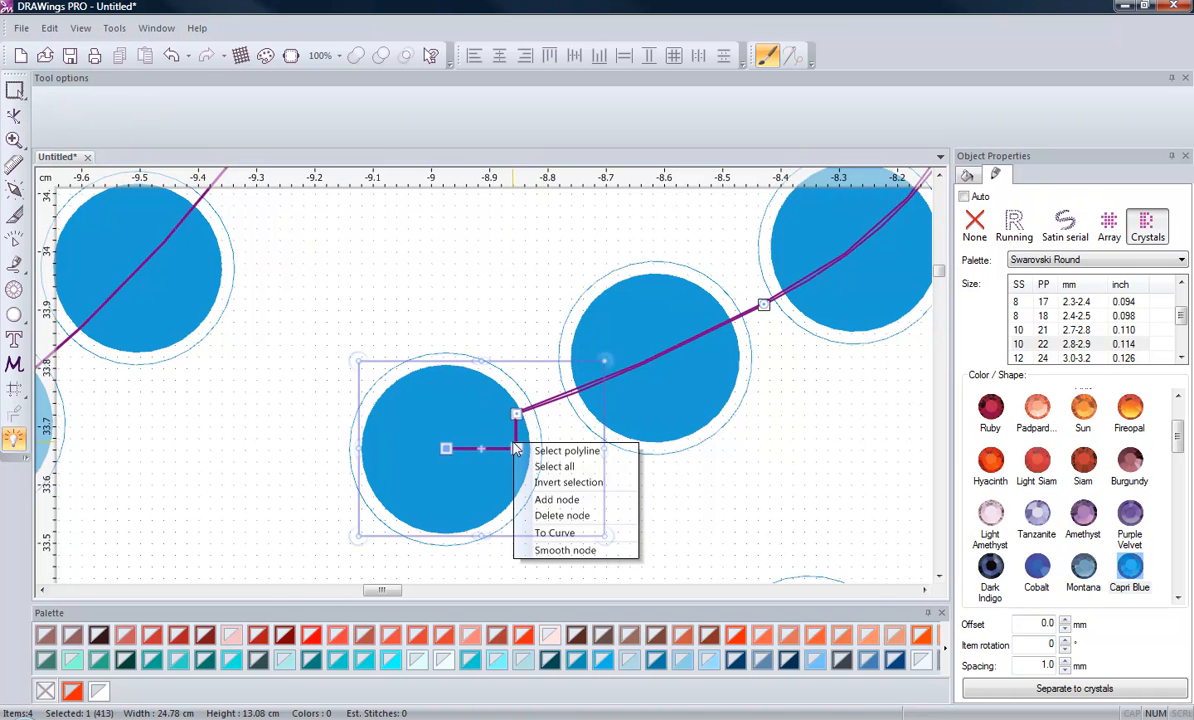
left_click(543, 513)
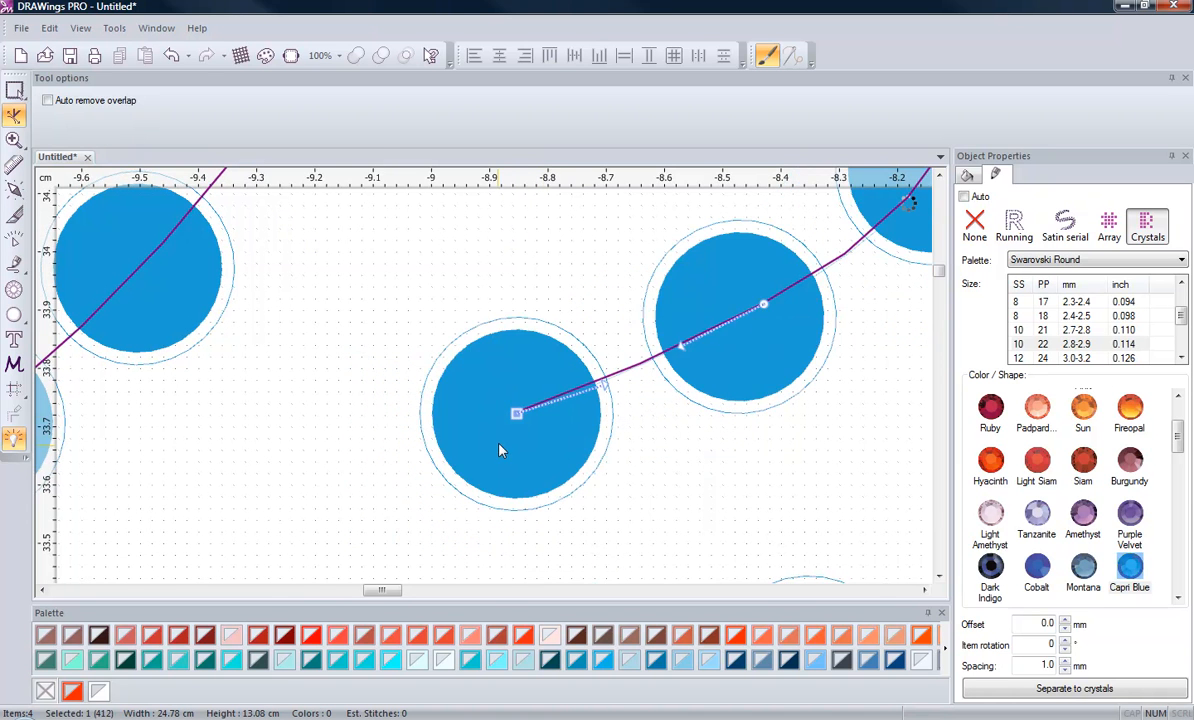
scroll(413, 493, "down", 5)
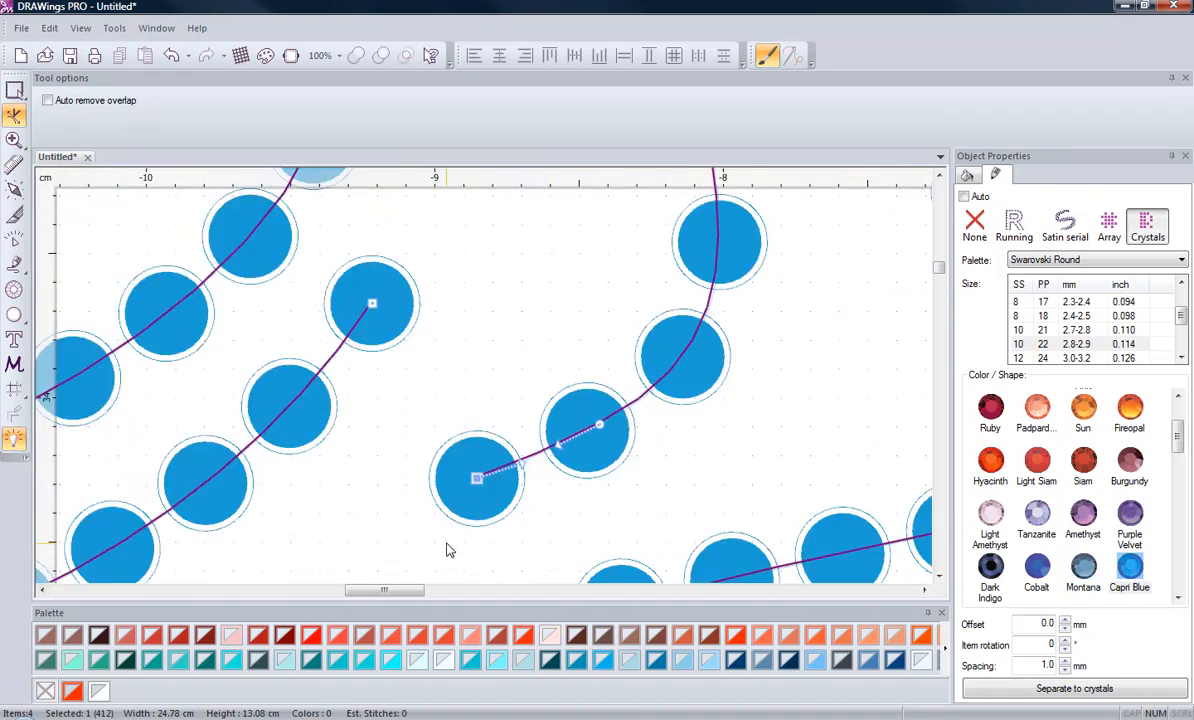
Try to move the long stem's lower end node down and away from the C's inner curve, and undo the move
scroll(405, 410, "up", 5)
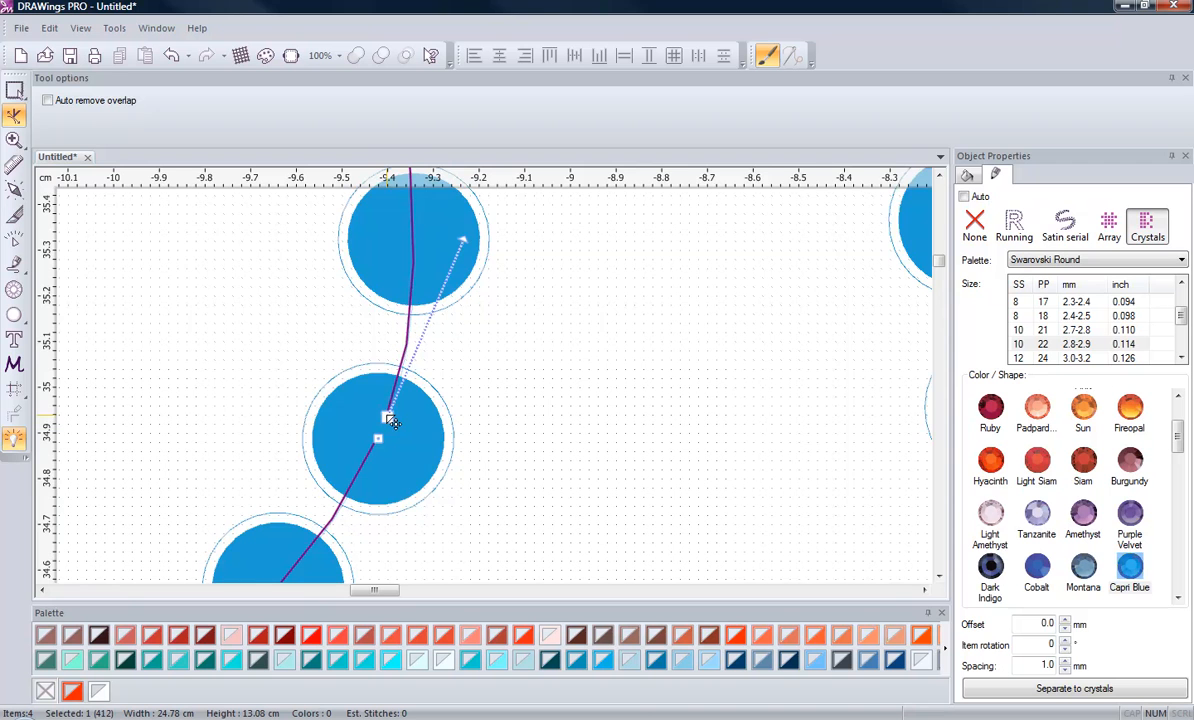
left_click_drag(390, 420, 469, 512)
scroll(330, 272, "down", 2)
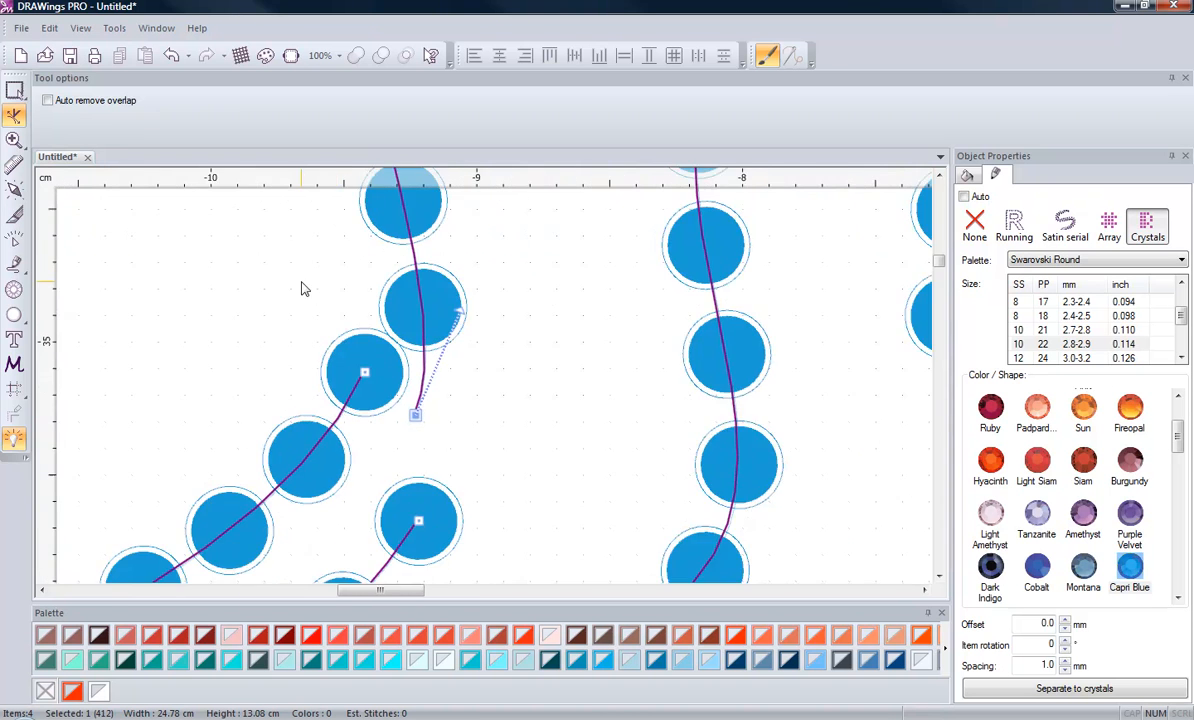
scroll(418, 394, "down", 2)
scroll(390, 410, "up", 5)
scroll(389, 419, "down", 2)
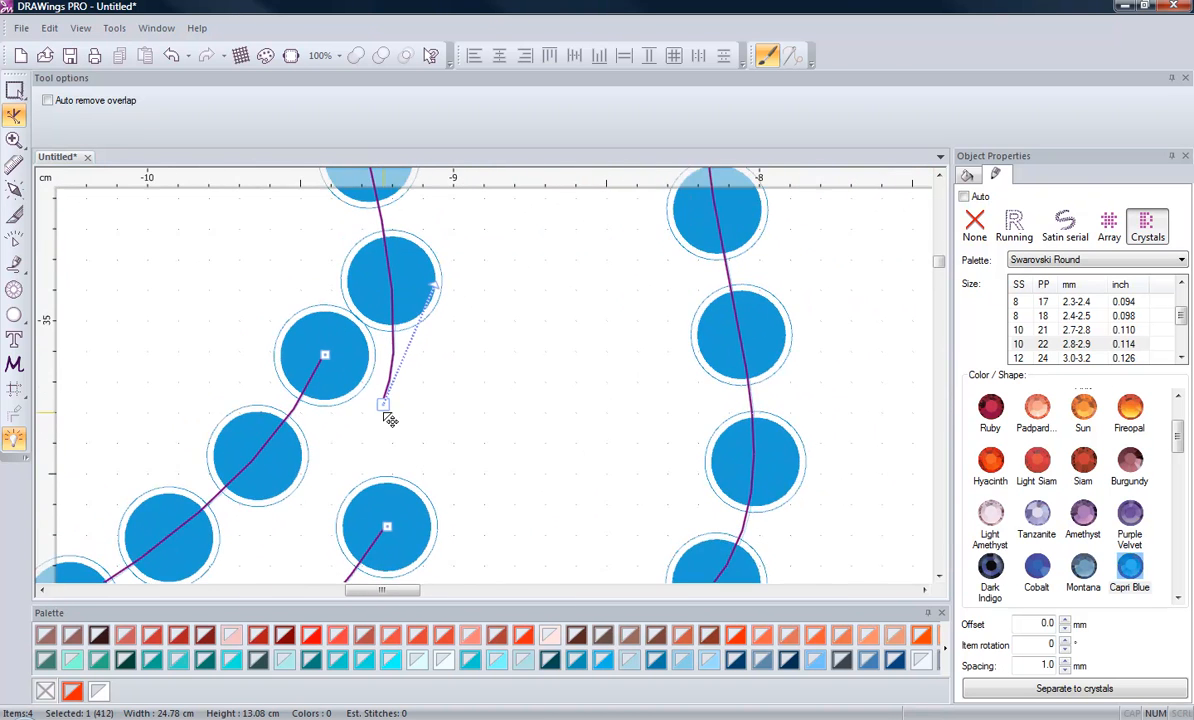
scroll(390, 420, "down", 1)
key("ctrl+z")
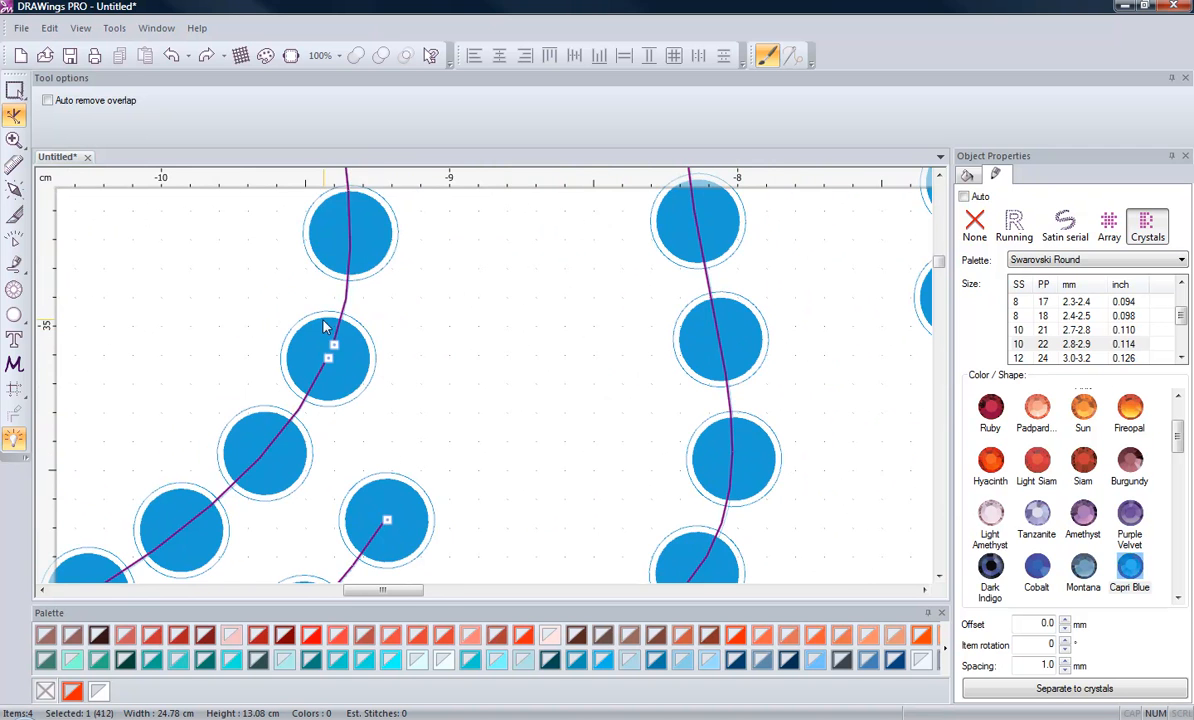
Add a node near the bottom of the h's long stem and move the stem's end node about 3 mm right and 5 mm down
scroll(360, 301, "up", 3)
scroll(363, 273, "down", 2)
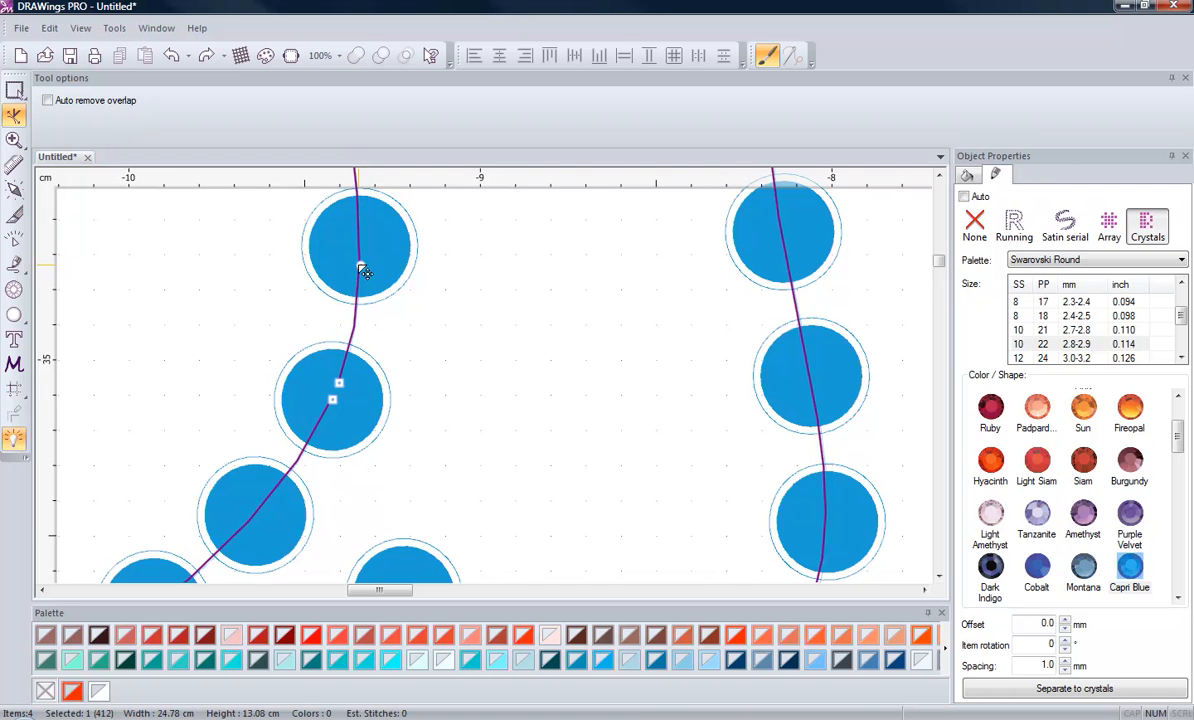
right_click(363, 271)
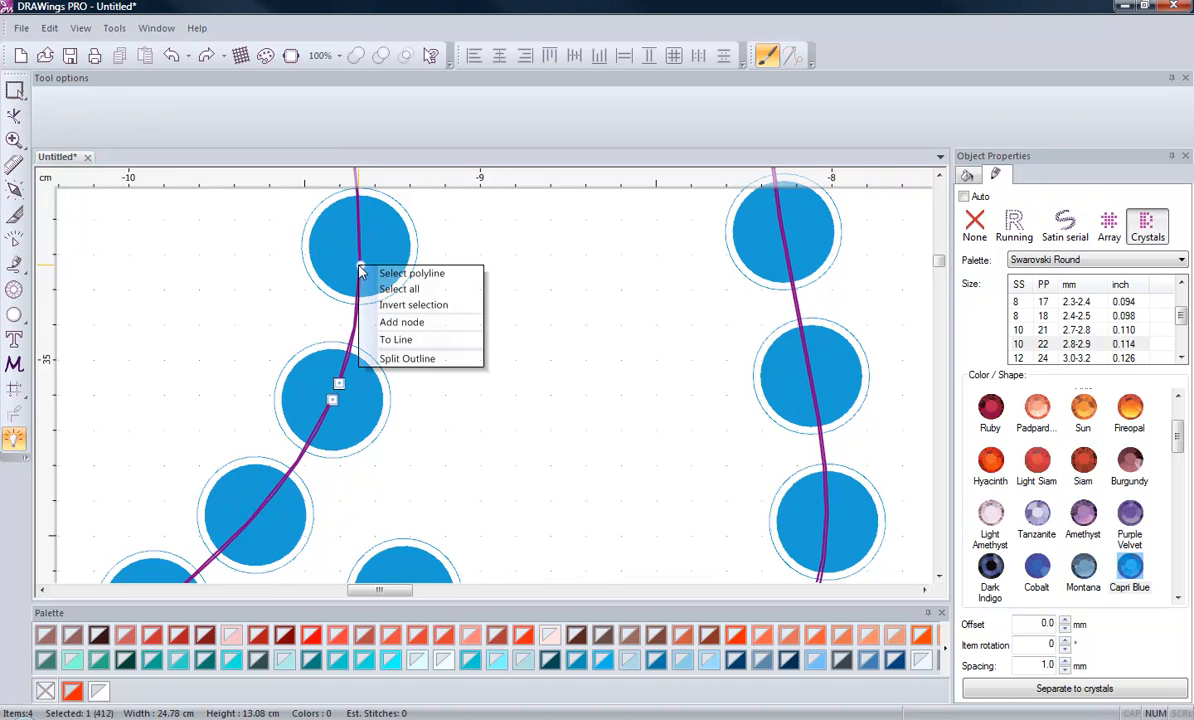
left_click(407, 322)
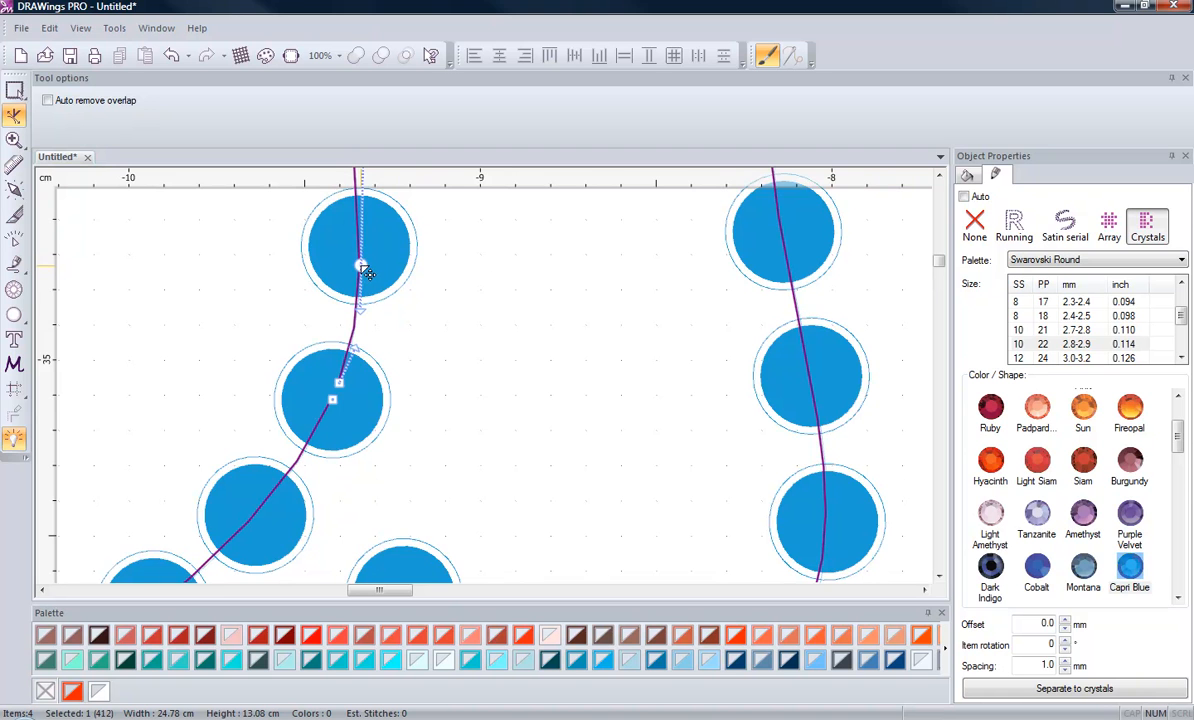
left_click_drag(341, 385, 455, 546)
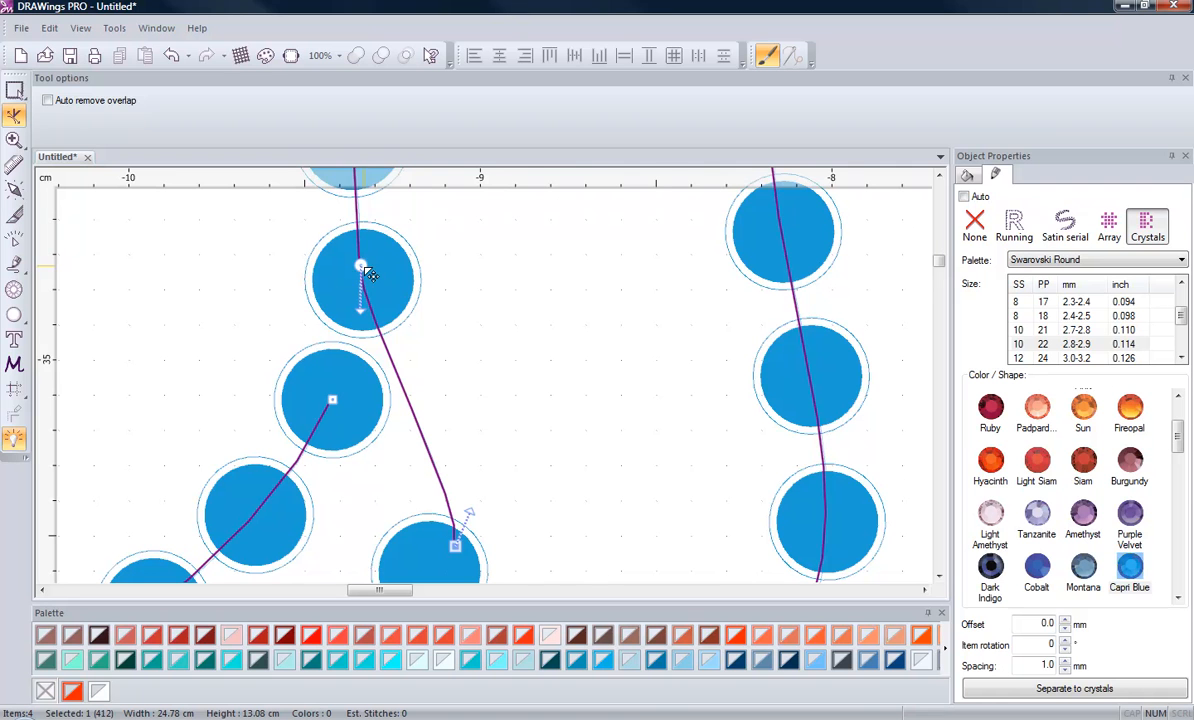
Adjust the curve handles of the added stem node to set a gentle bend beside the end of the C's inner curve
right_click(362, 268)
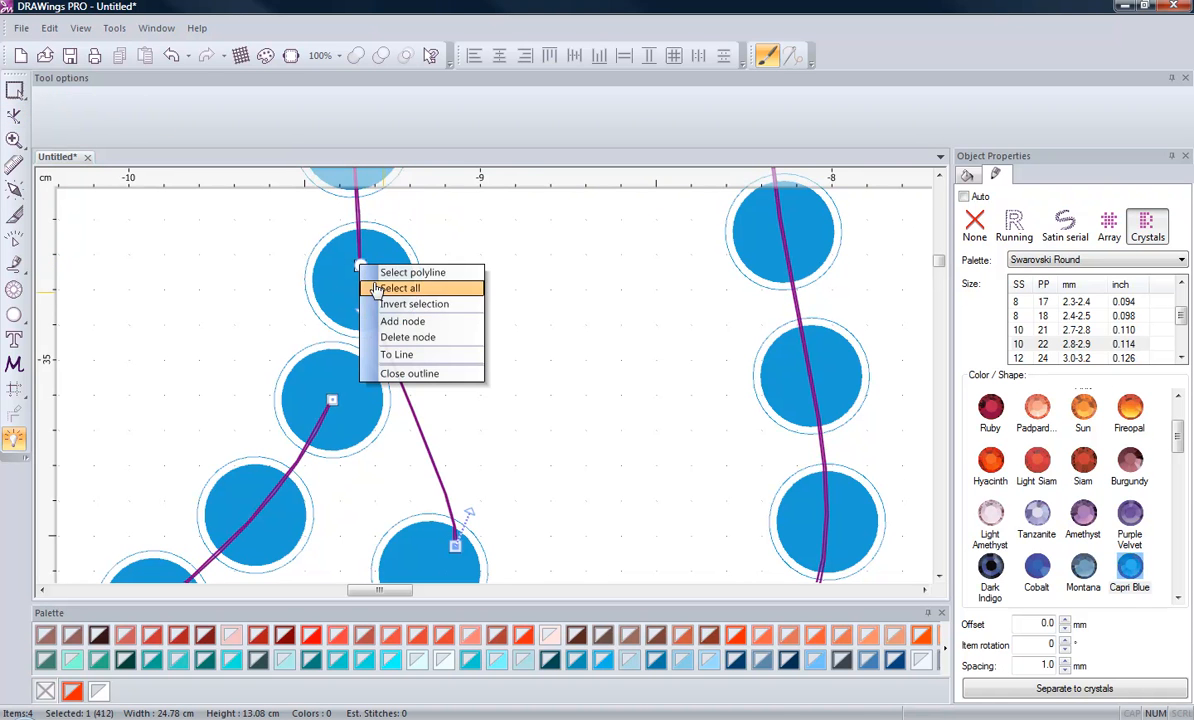
left_click(378, 288)
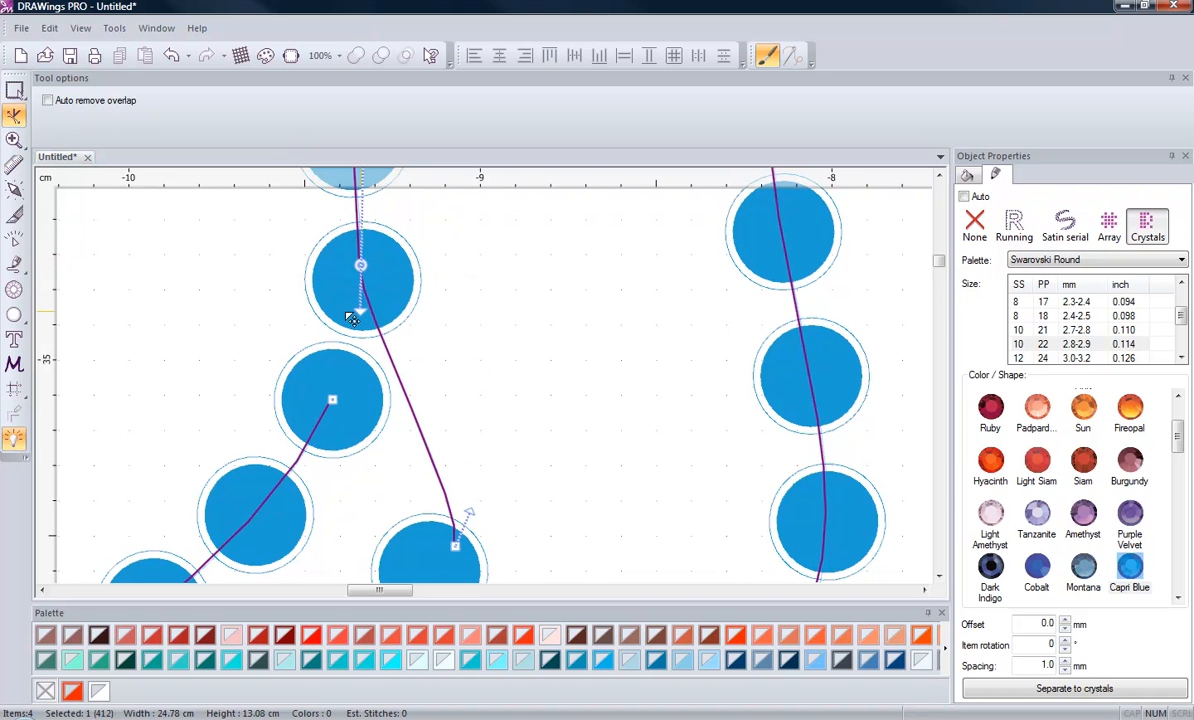
left_click_drag(351, 318, 435, 315)
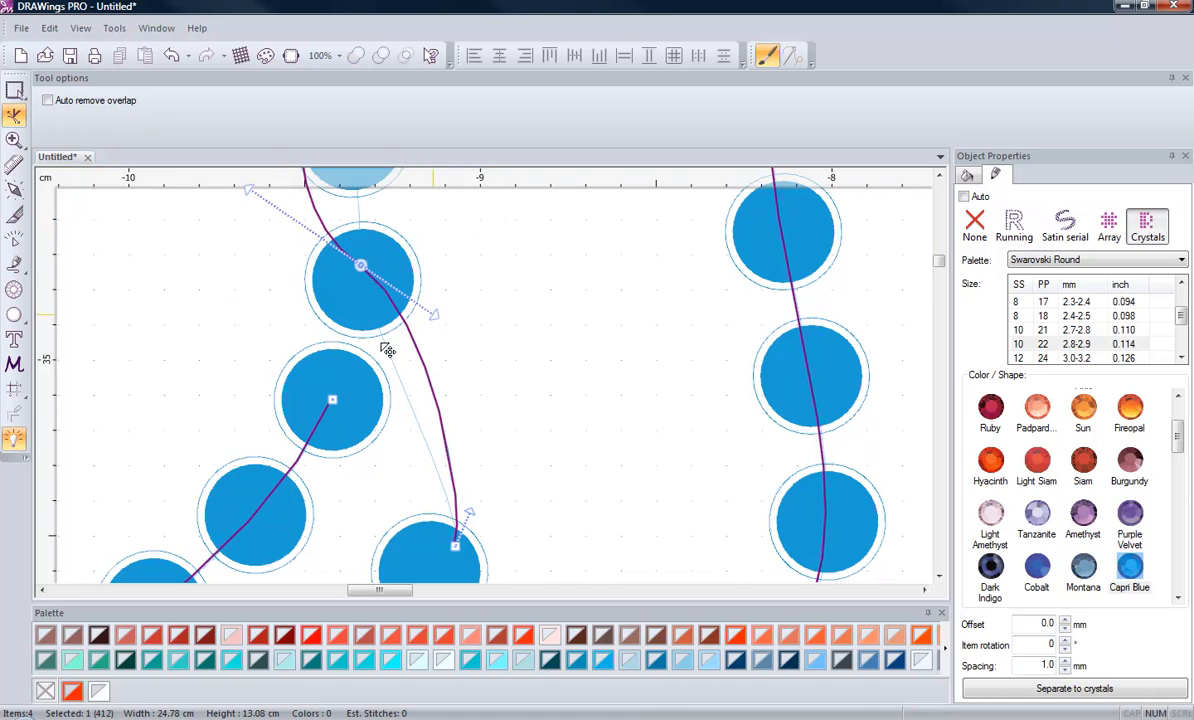
mouse_move(387, 350)
left_mouse_down()
mouse_move(200, 272)
mouse_move(300, 370)
mouse_move(533, 203)
mouse_move(524, 304)
mouse_move(245, 322)
mouse_move(219, 266)
mouse_move(560, 301)
mouse_move(561, 258)
mouse_move(541, 325)
mouse_move(240, 336)
mouse_move(464, 381)
mouse_move(567, 234)
mouse_move(269, 357)
mouse_move(141, 274)
mouse_move(393, 349)
mouse_move(373, 346)
left_mouse_up()
scroll(407, 330, "down", 1)
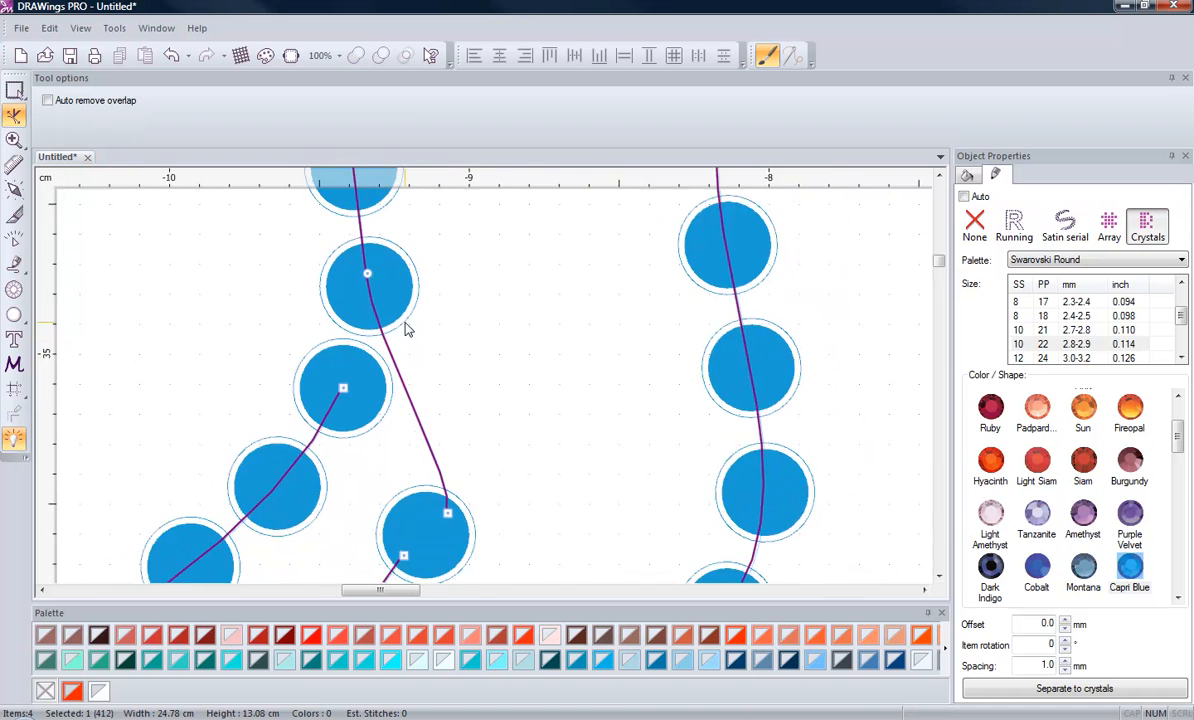
Convert the added stem node to a cusp node and lengthen its lower curve handle slightly
scroll(407, 330, "up", 5)
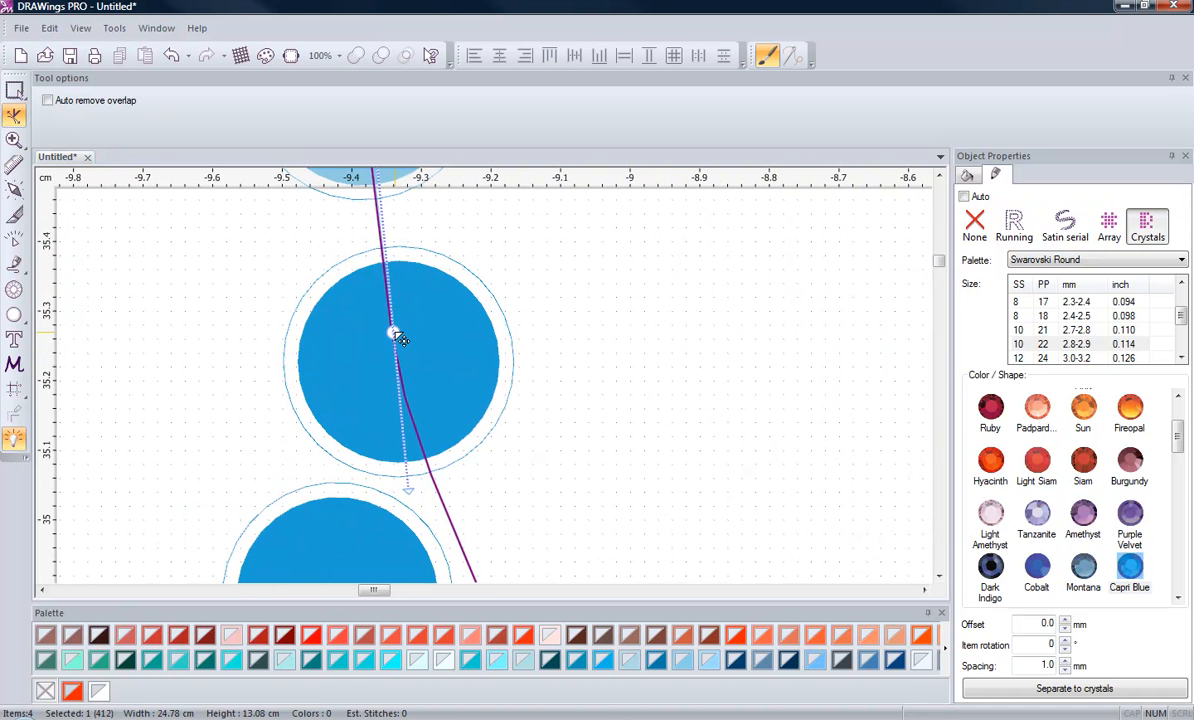
right_click(397, 338)
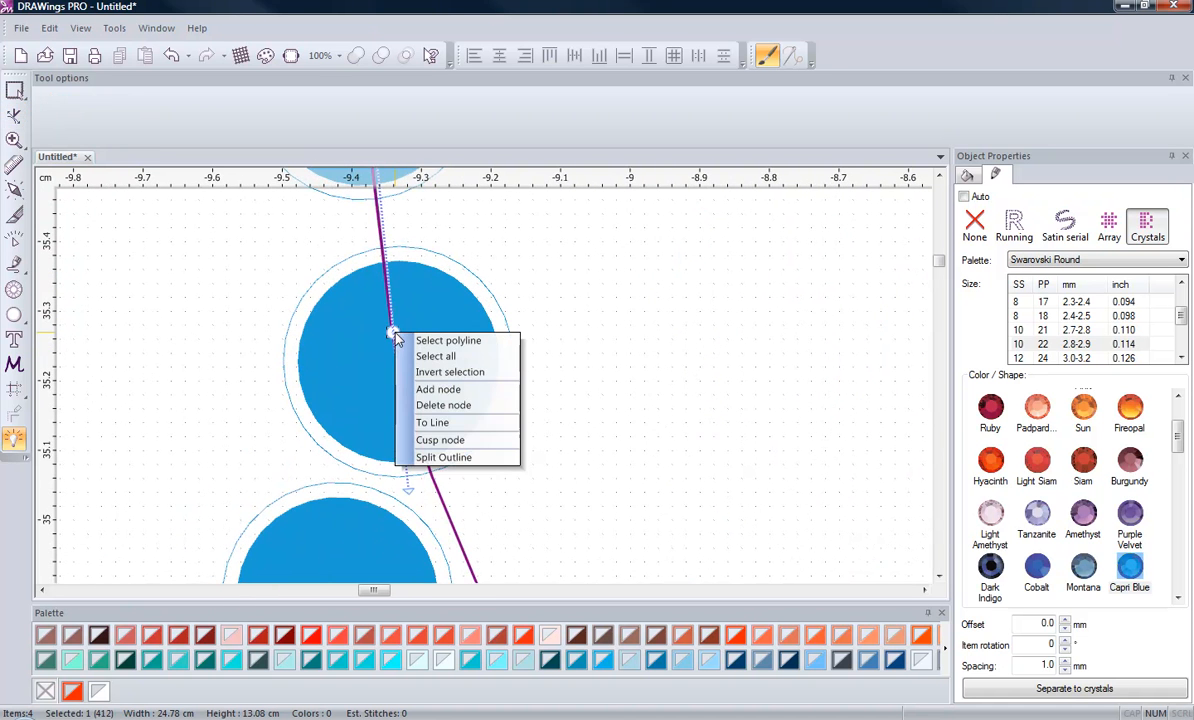
left_click(458, 441)
scroll(375, 395, "down", 3)
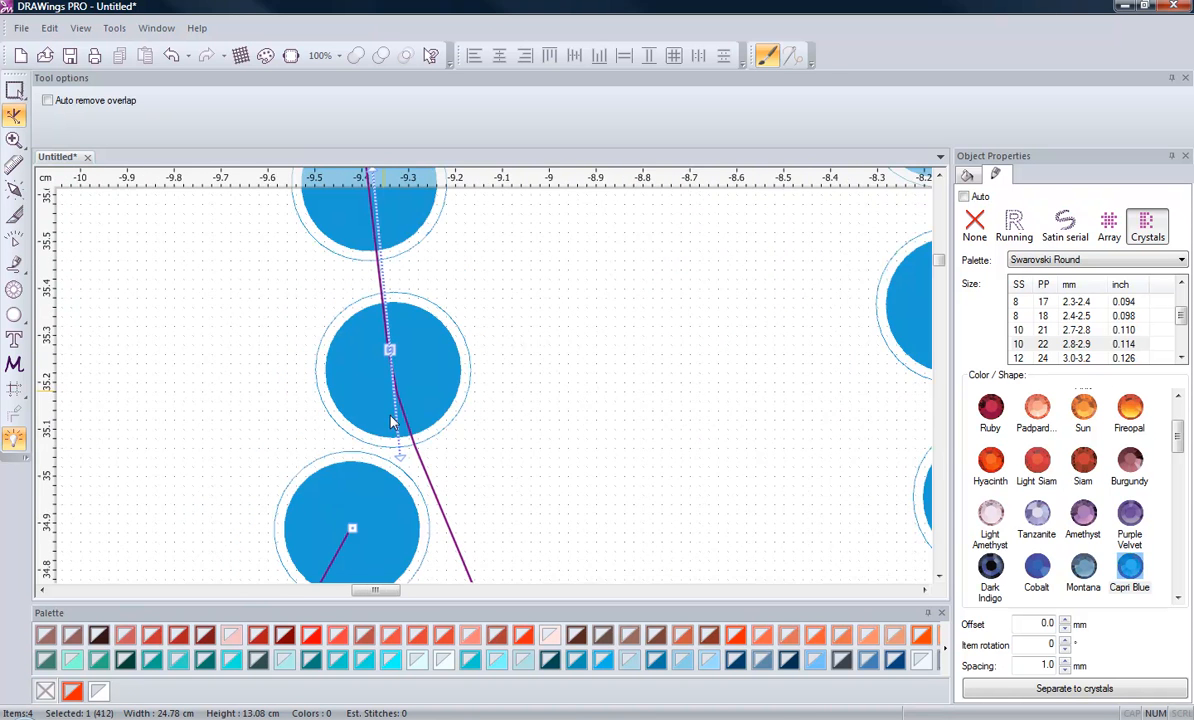
left_click_drag(399, 452, 408, 481)
scroll(408, 481, "down", 5)
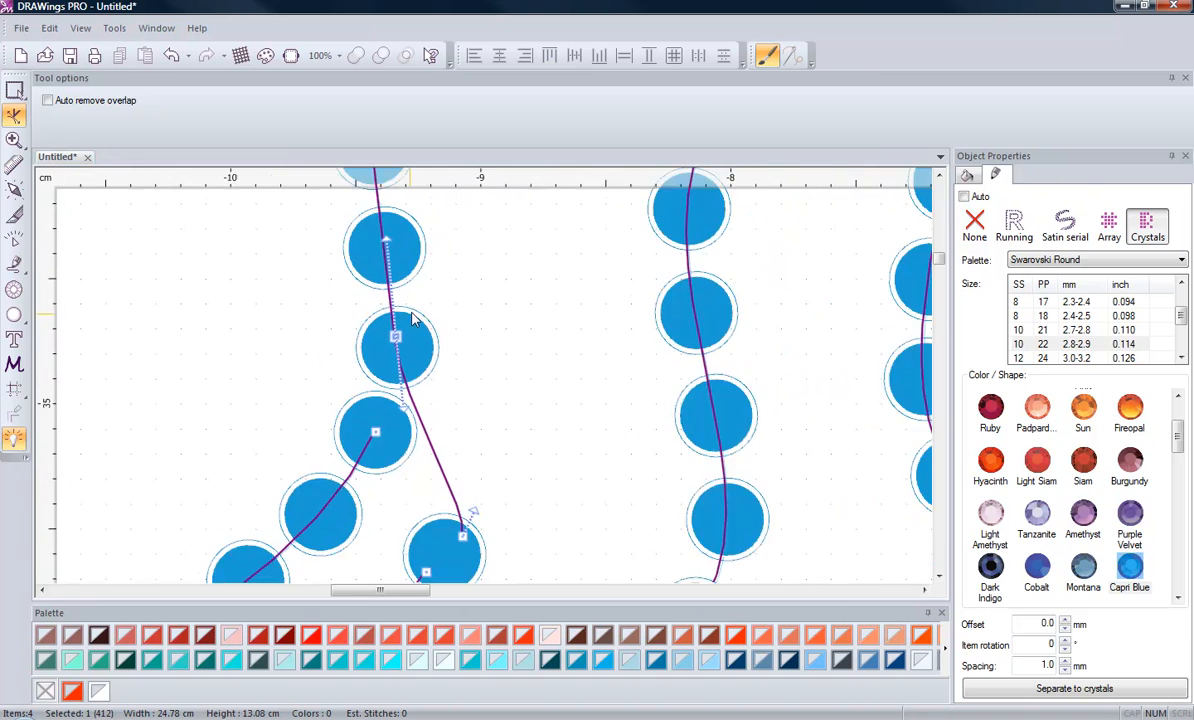
Move the long stem's end node onto the crystal at the h's foot and bend the joining segment inward with its curve handle
scroll(460, 440, "up", 2)
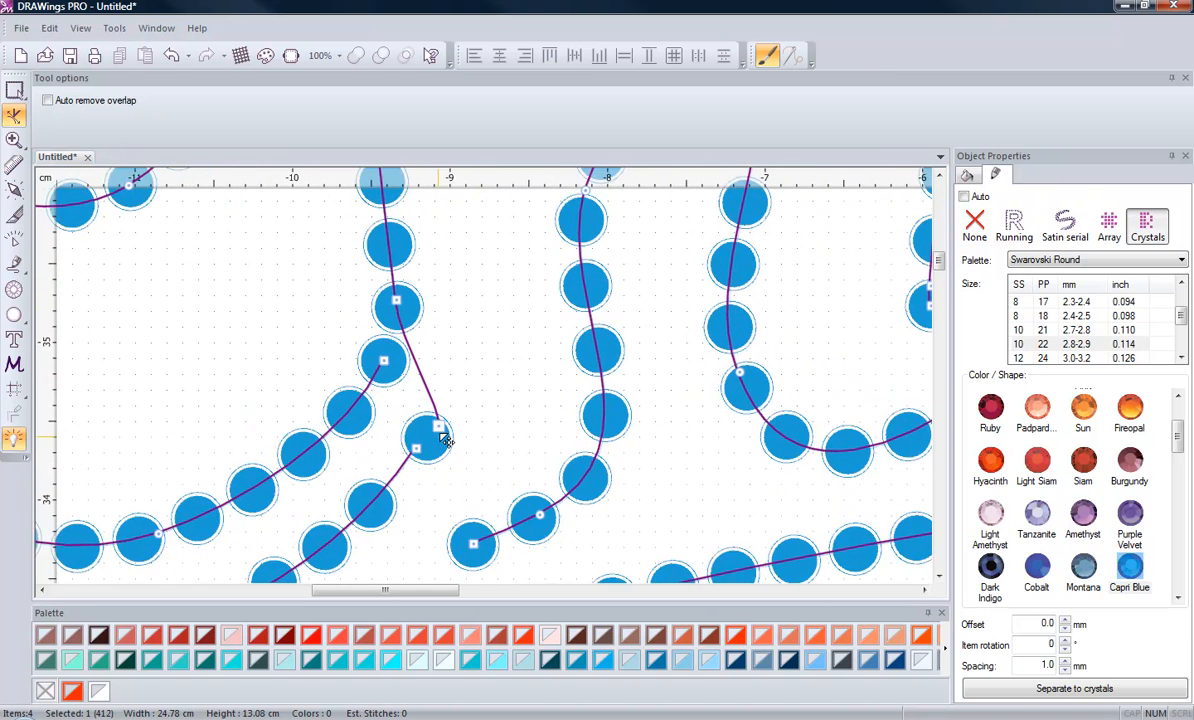
left_click_drag(445, 438, 482, 551)
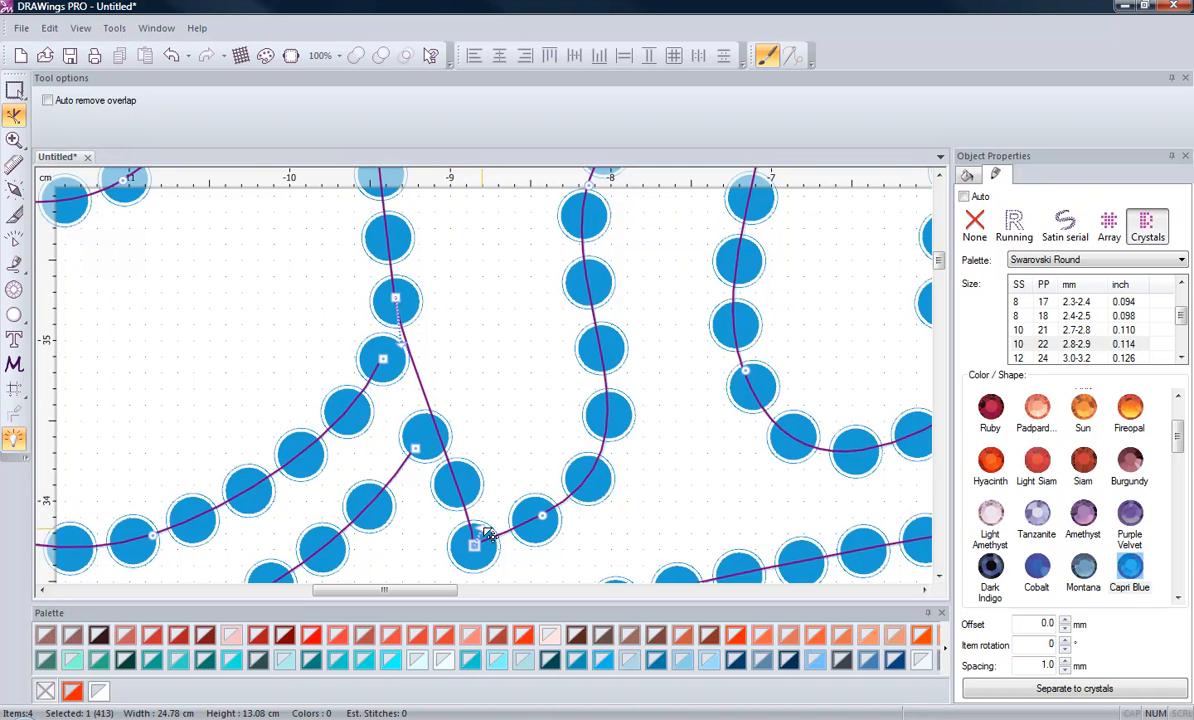
left_click_drag(482, 531, 419, 488)
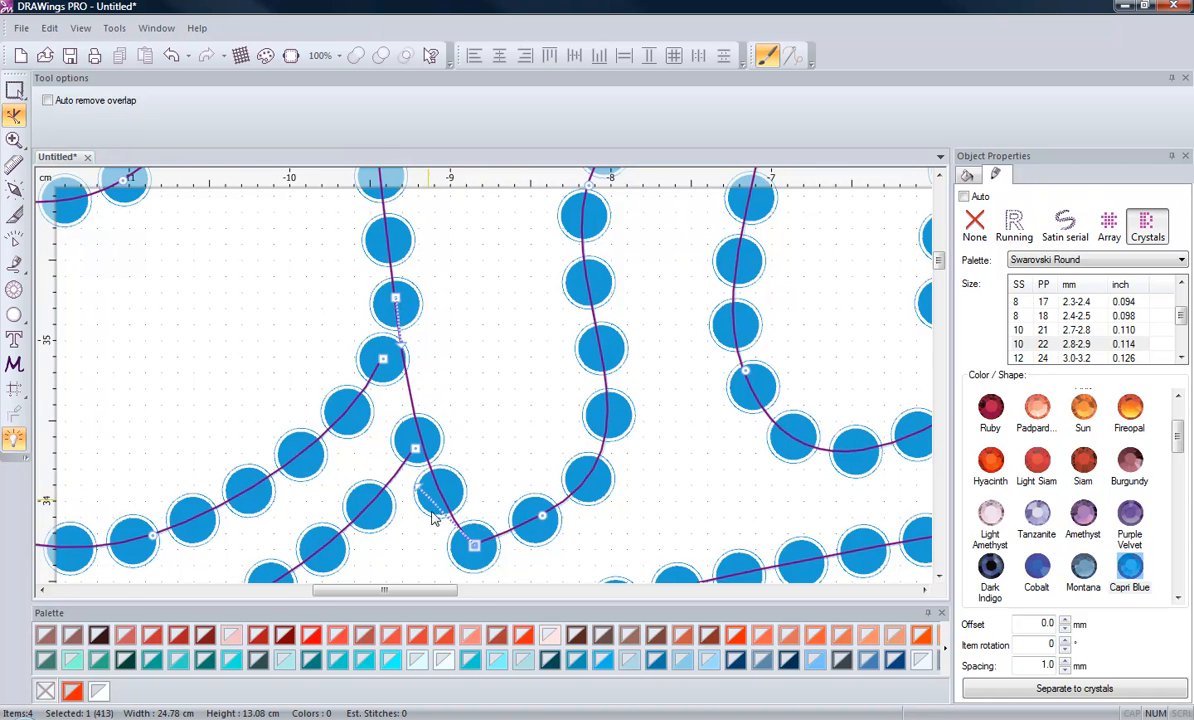
scroll(500, 500, "down", 5)
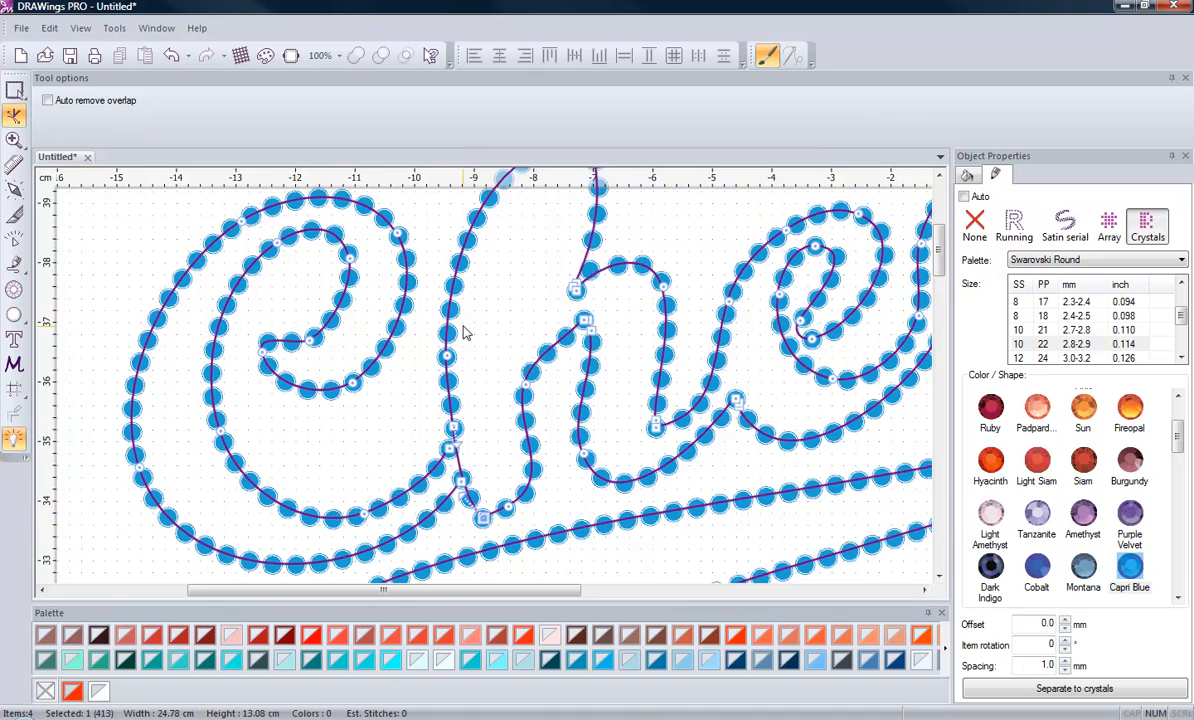
scroll(392, 407, "up", 5)
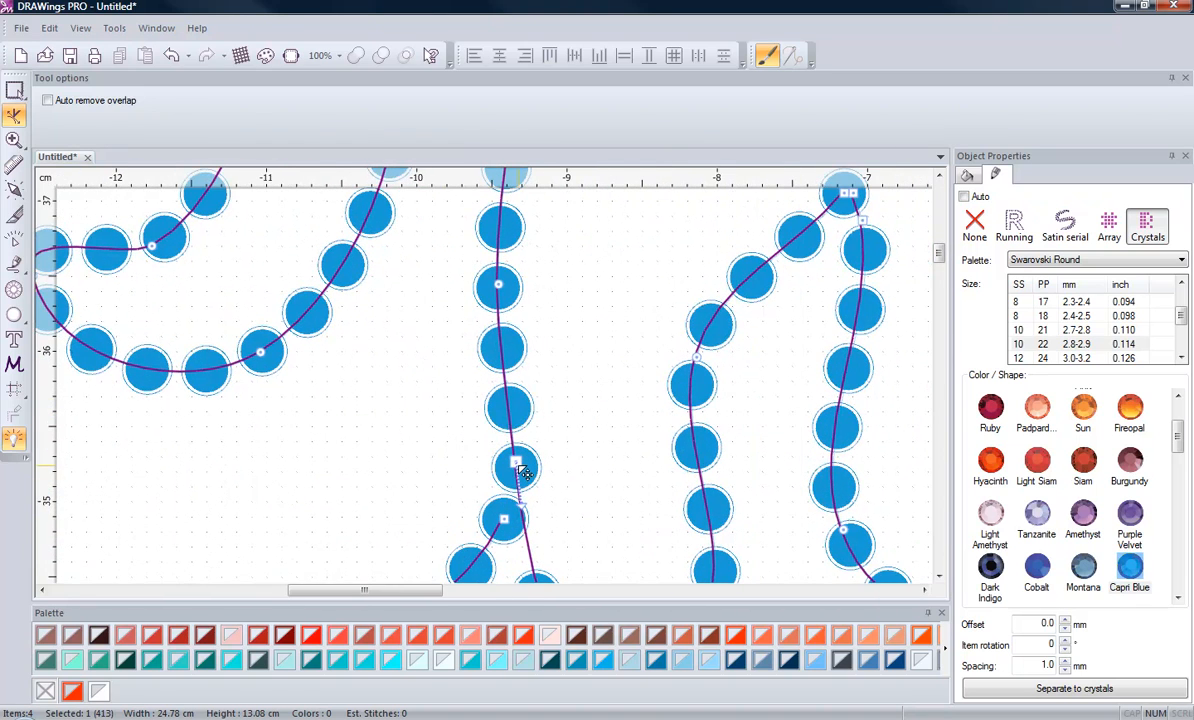
scroll(375, 383, "down", 3)
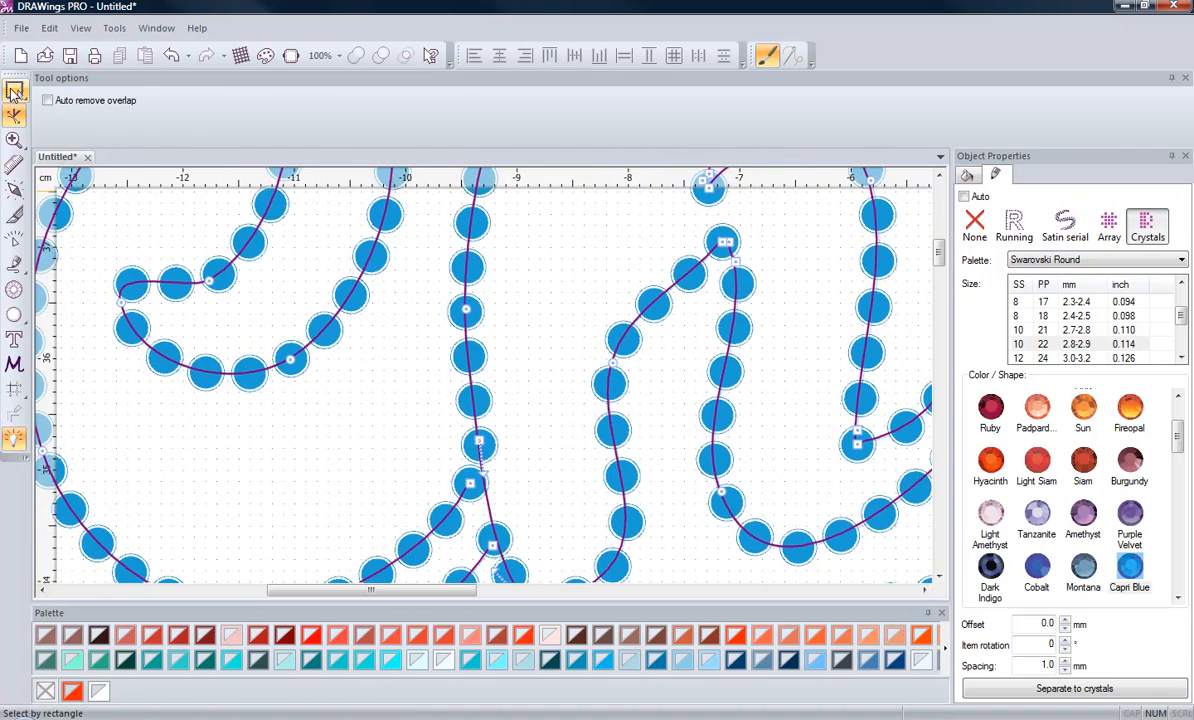
Select the lettering outline and examine the crystals where the ends of the C meet the h's long stem
left_click(15, 91)
left_click(302, 381)
scroll(314, 376, "down", 2)
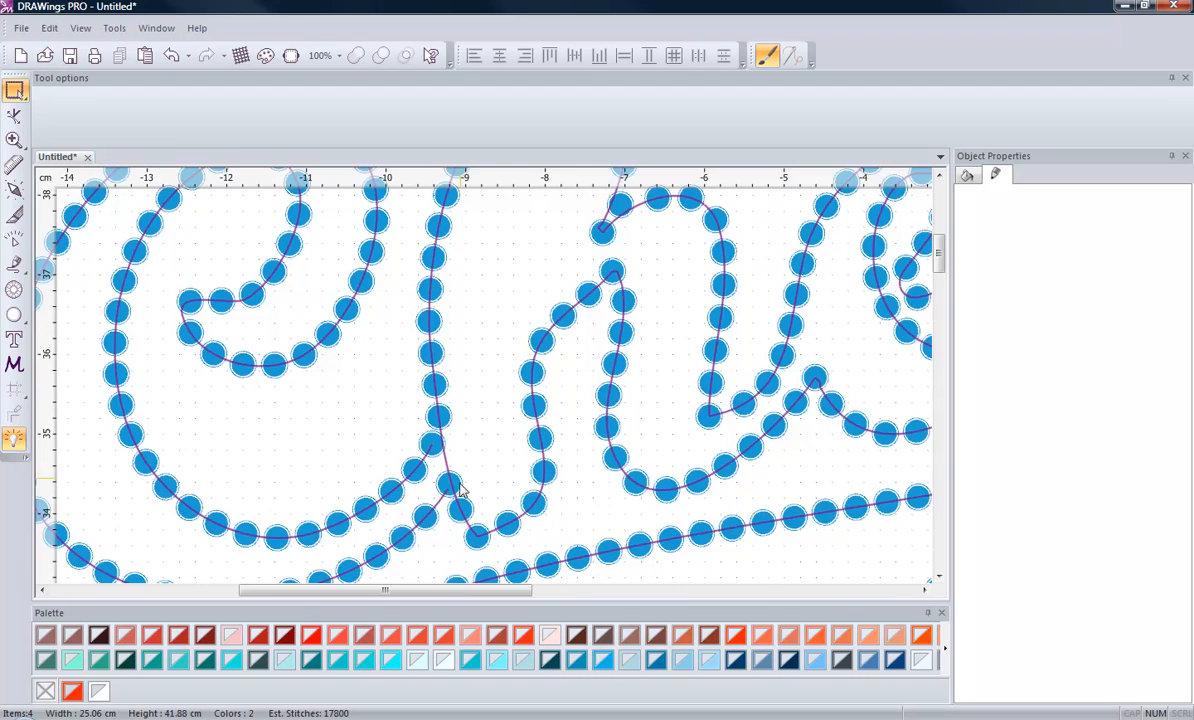
scroll(460, 488, "down", 2)
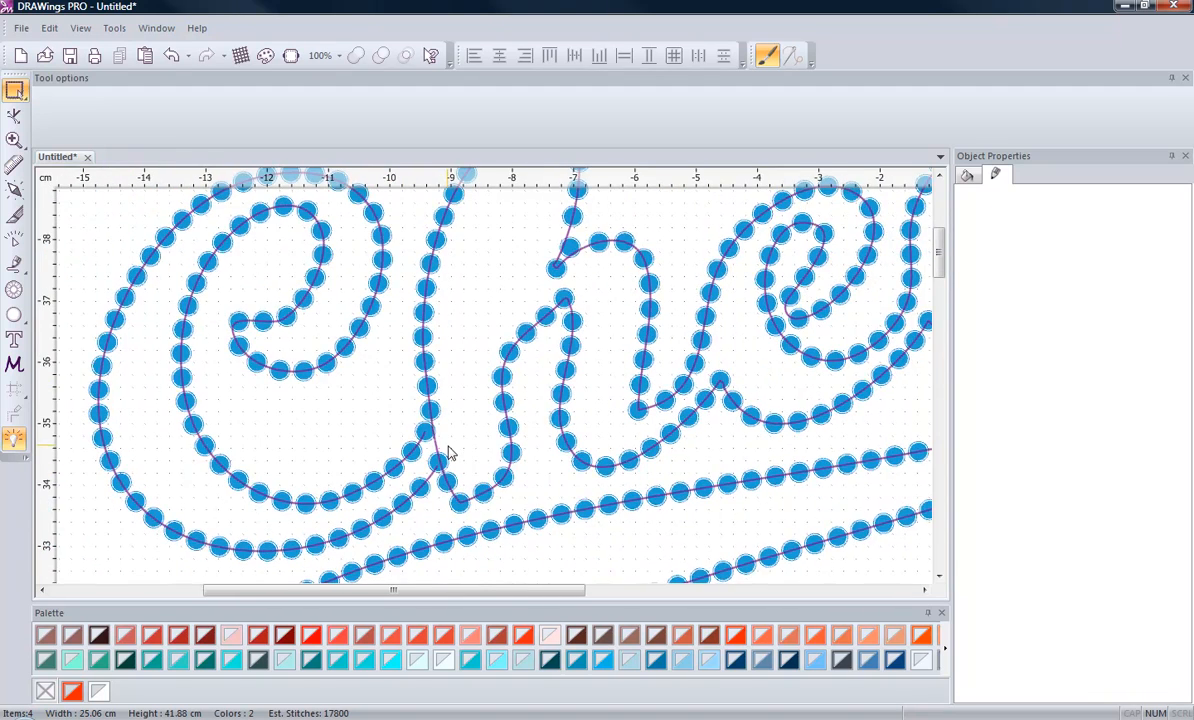
scroll(446, 460, "up", 1)
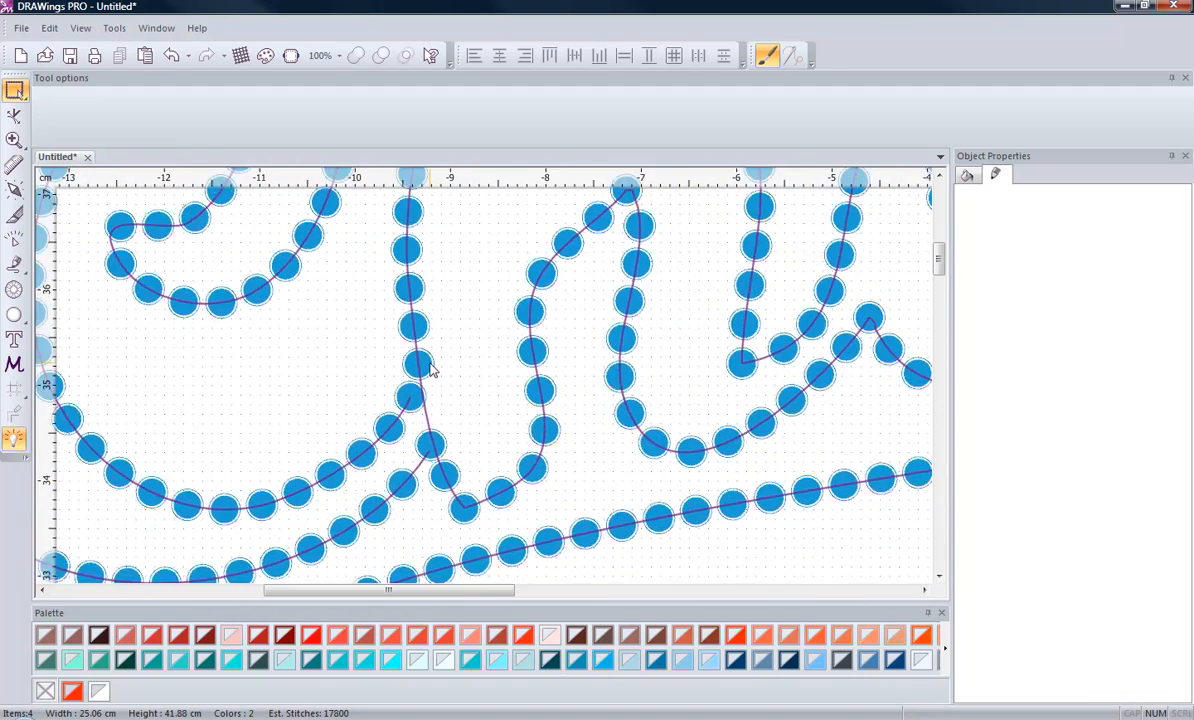
scroll(422, 484, "down", 1)
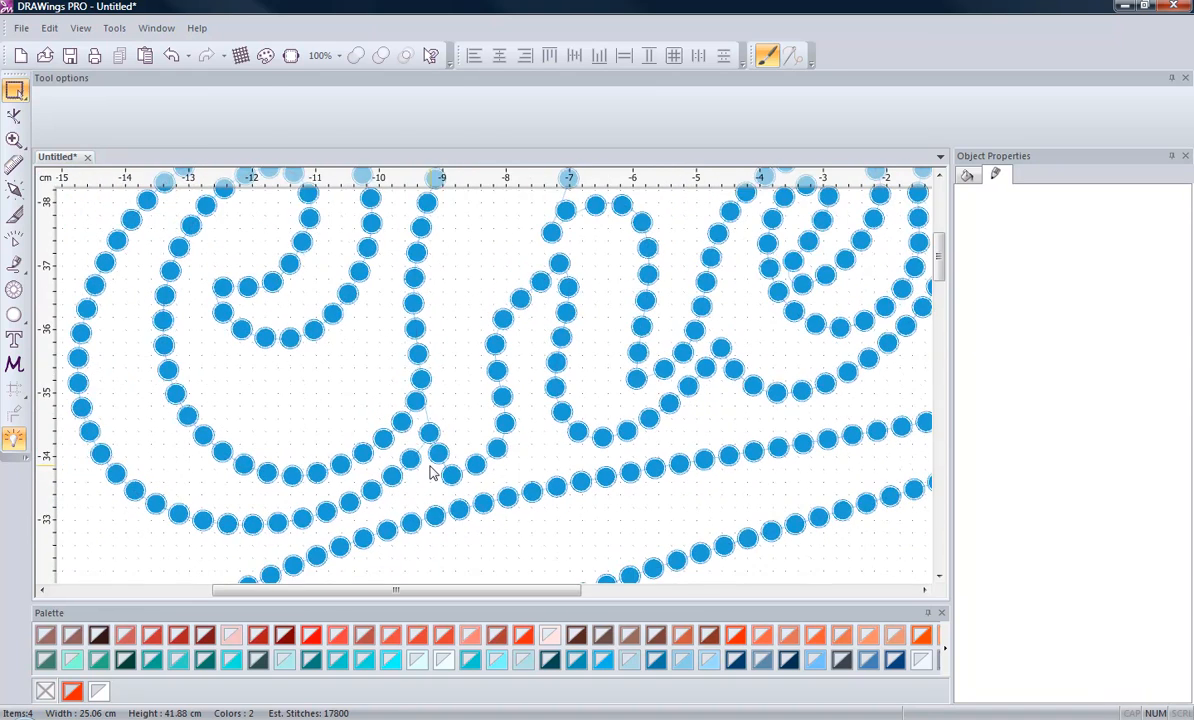
left_click(428, 432)
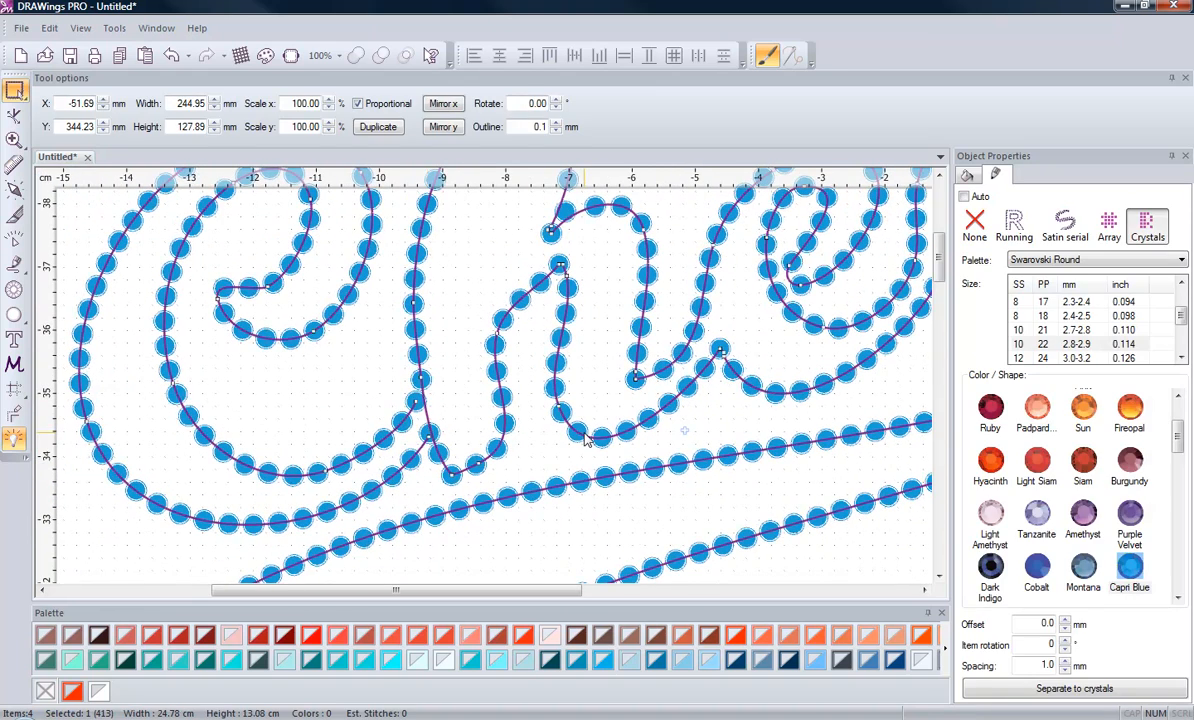
scroll(588, 440, "down", 1)
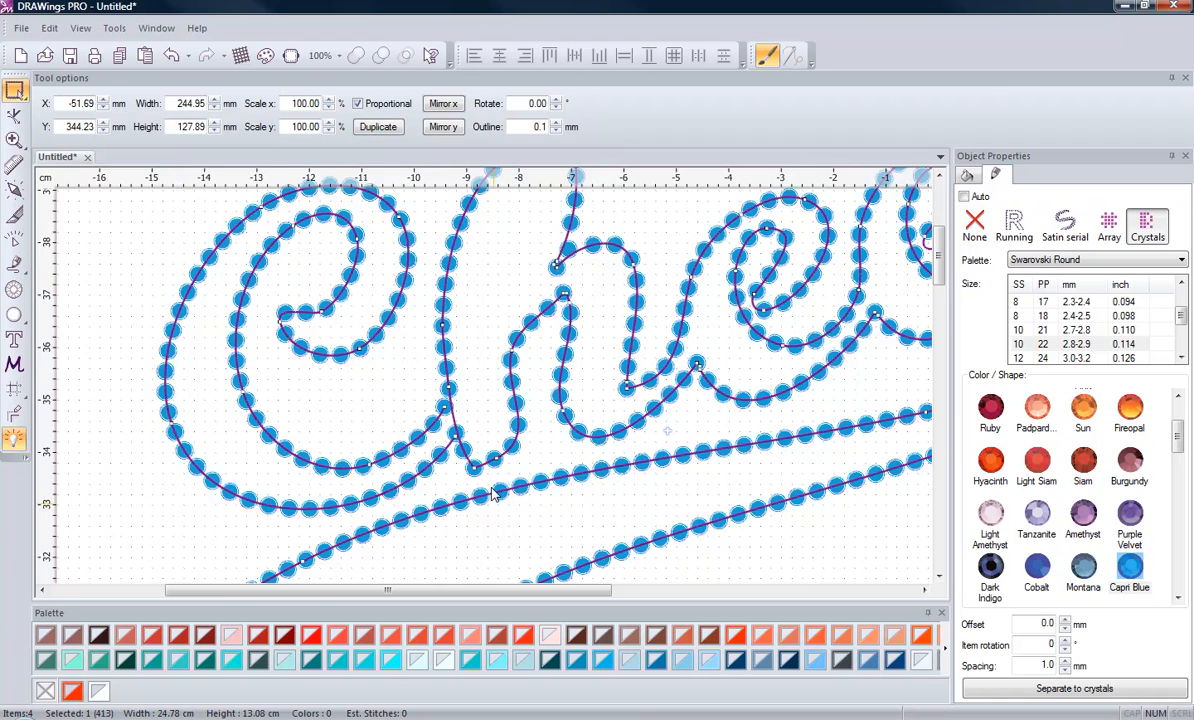
scroll(490, 494, "up", 3)
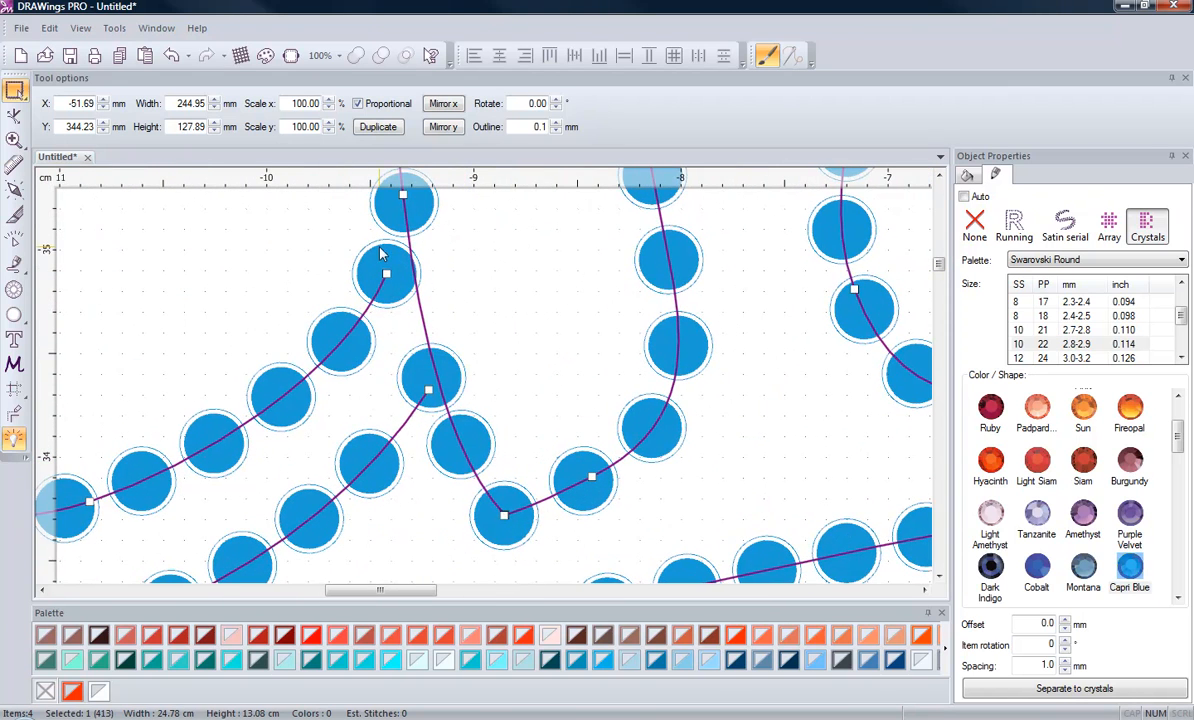
scroll(549, 368, "down", 3)
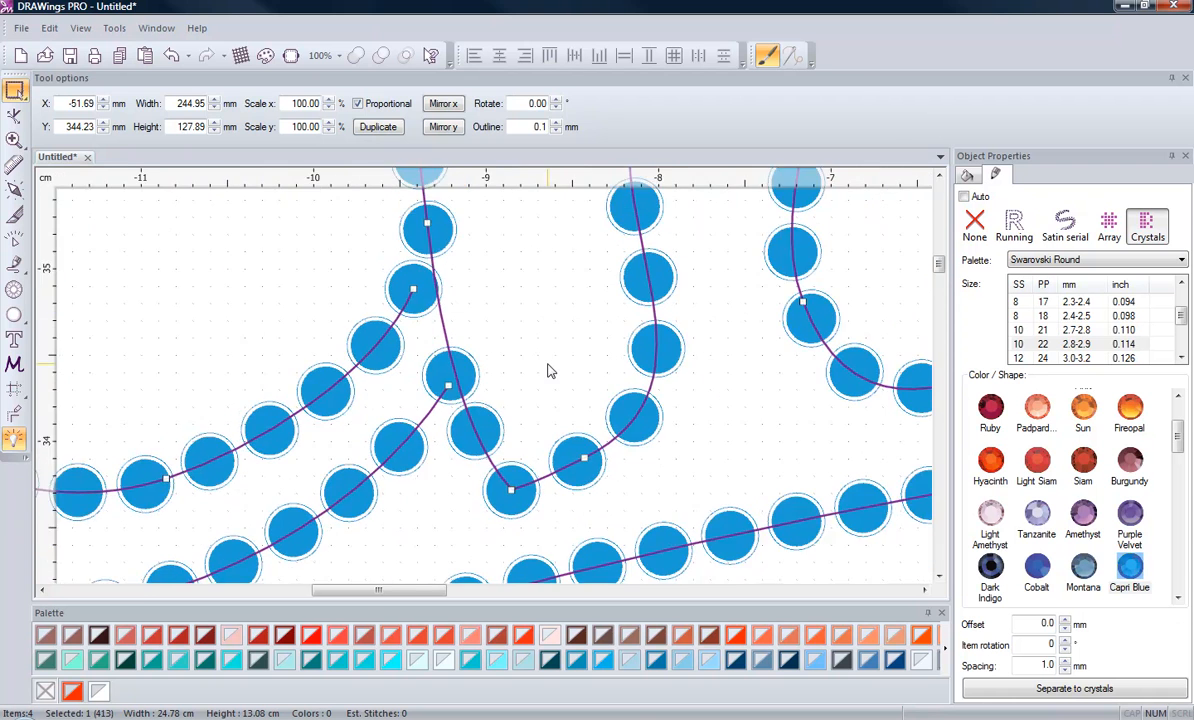
Break the selected lettering outline apart into separate objects and select the outline containing the h's long stem
right_click(629, 351)
left_click(688, 400)
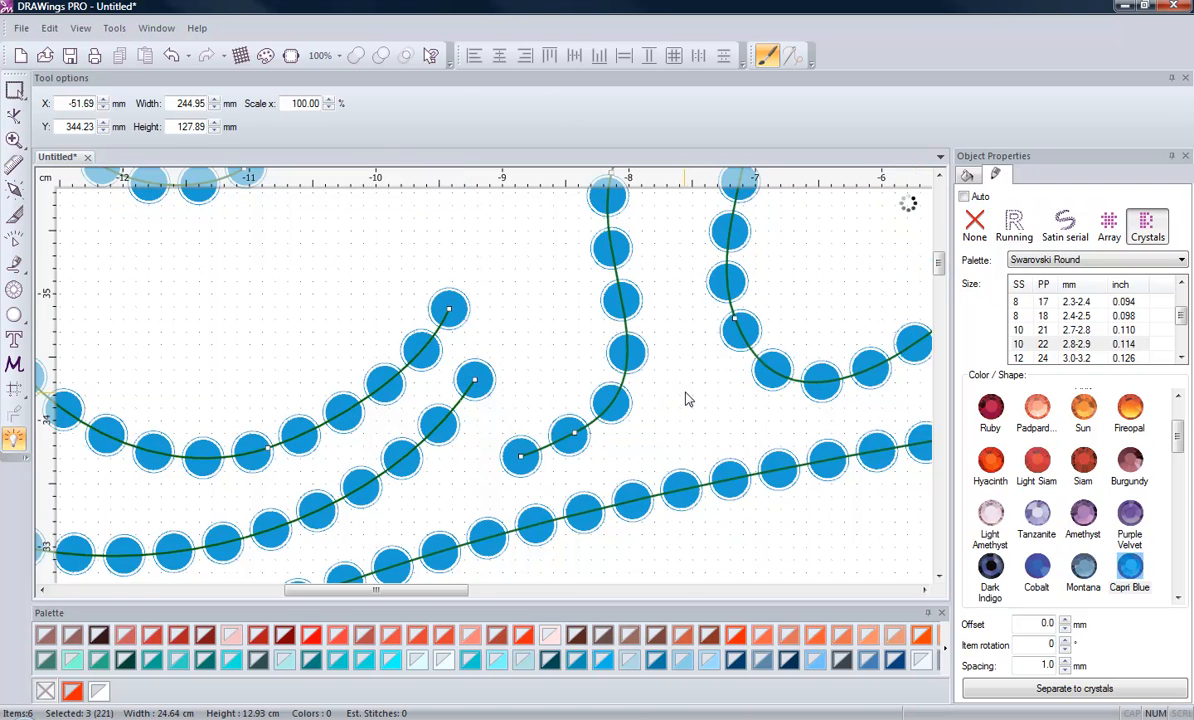
left_click(688, 404)
left_click(462, 258)
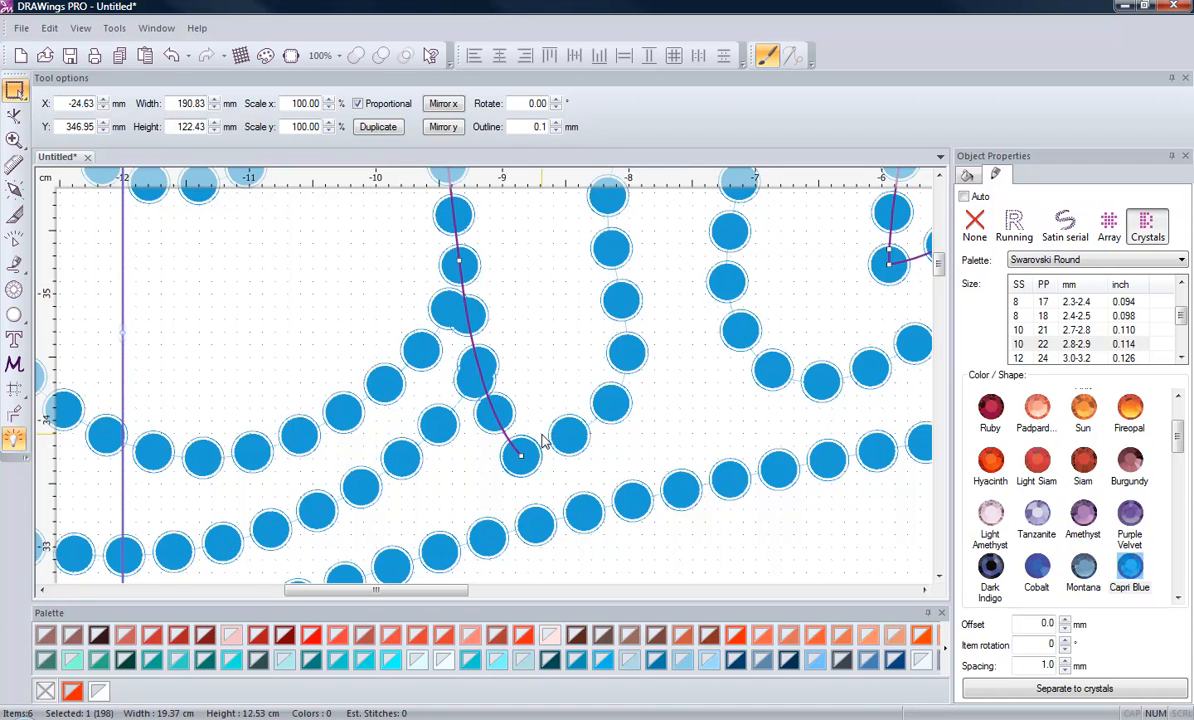
Shorten the upper end of the C's outline by about 2 mm, adding a node before the end and deleting the end node
left_click(14, 115)
scroll(440, 305, "up", 3)
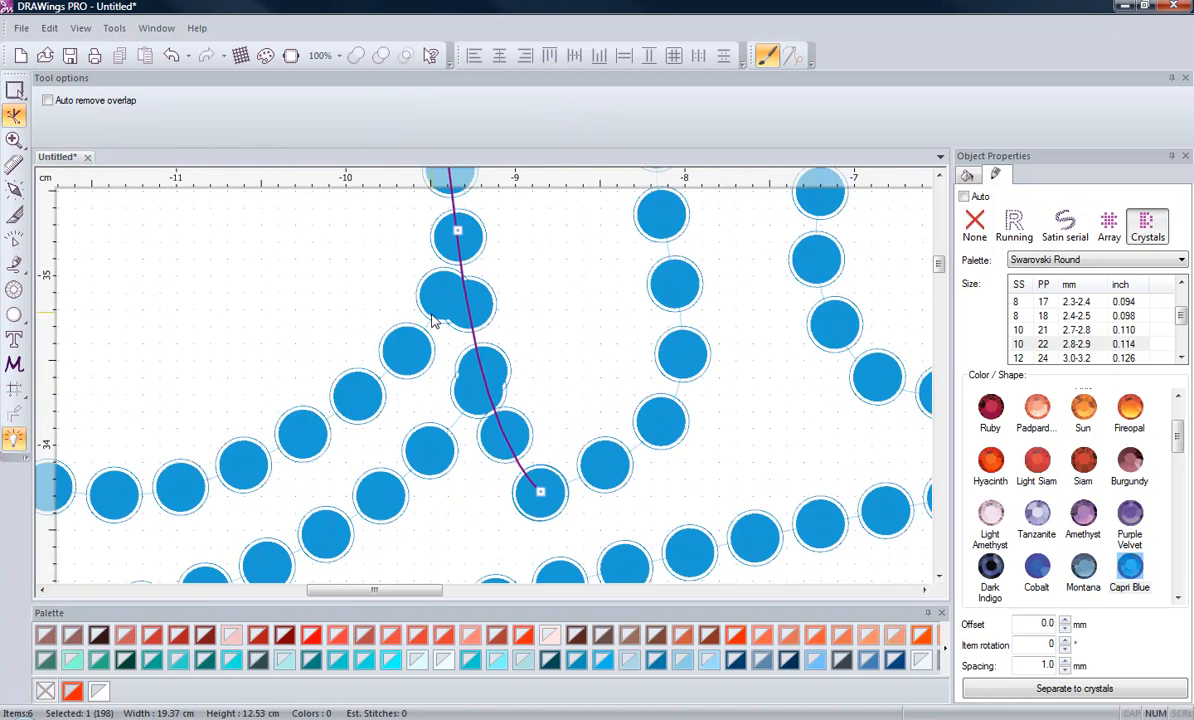
scroll(433, 313, "up", 2)
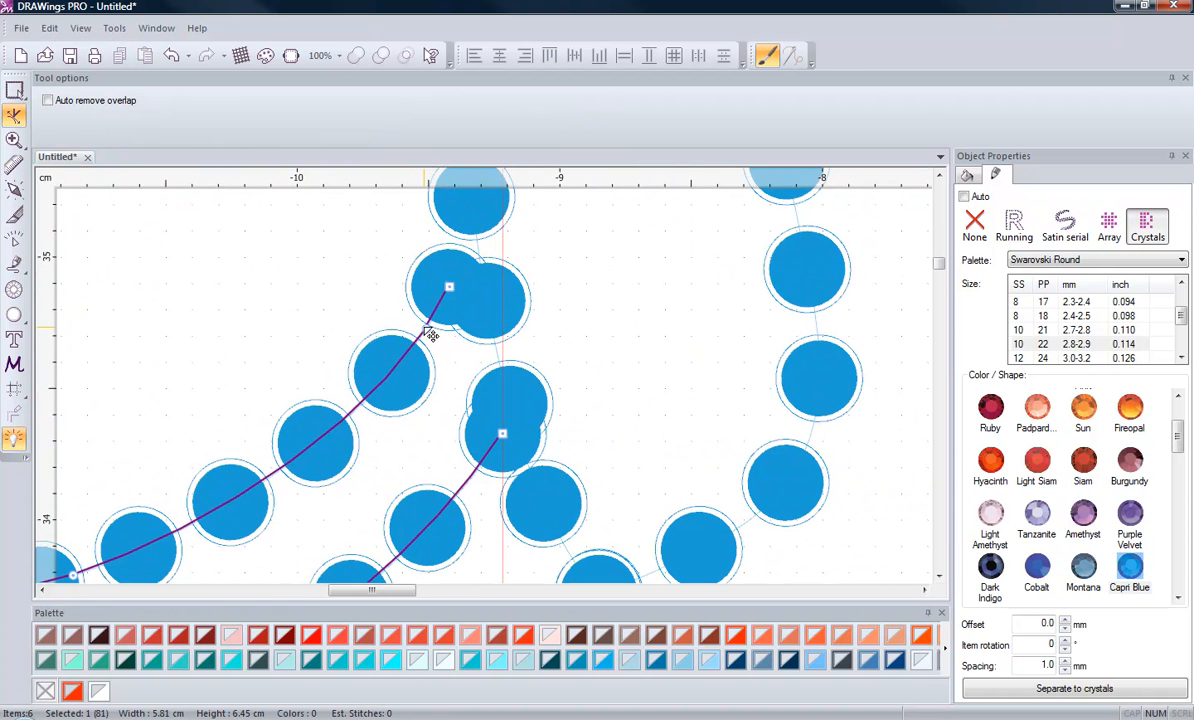
left_click(425, 331)
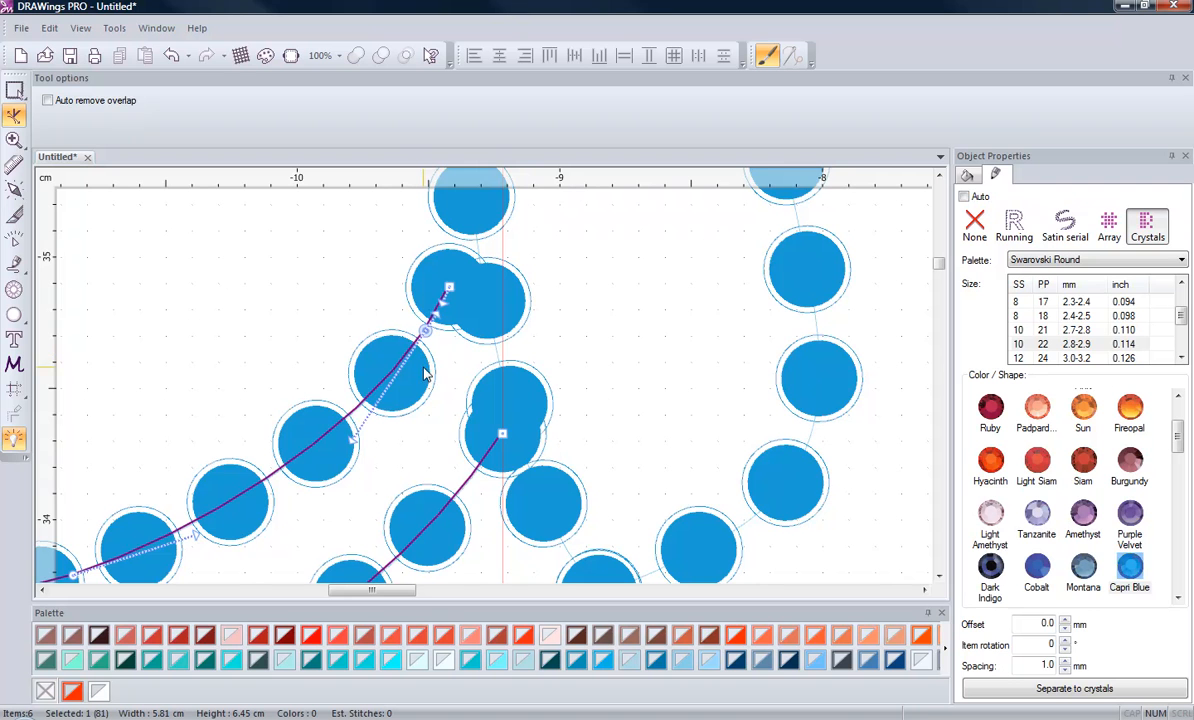
right_click(452, 292)
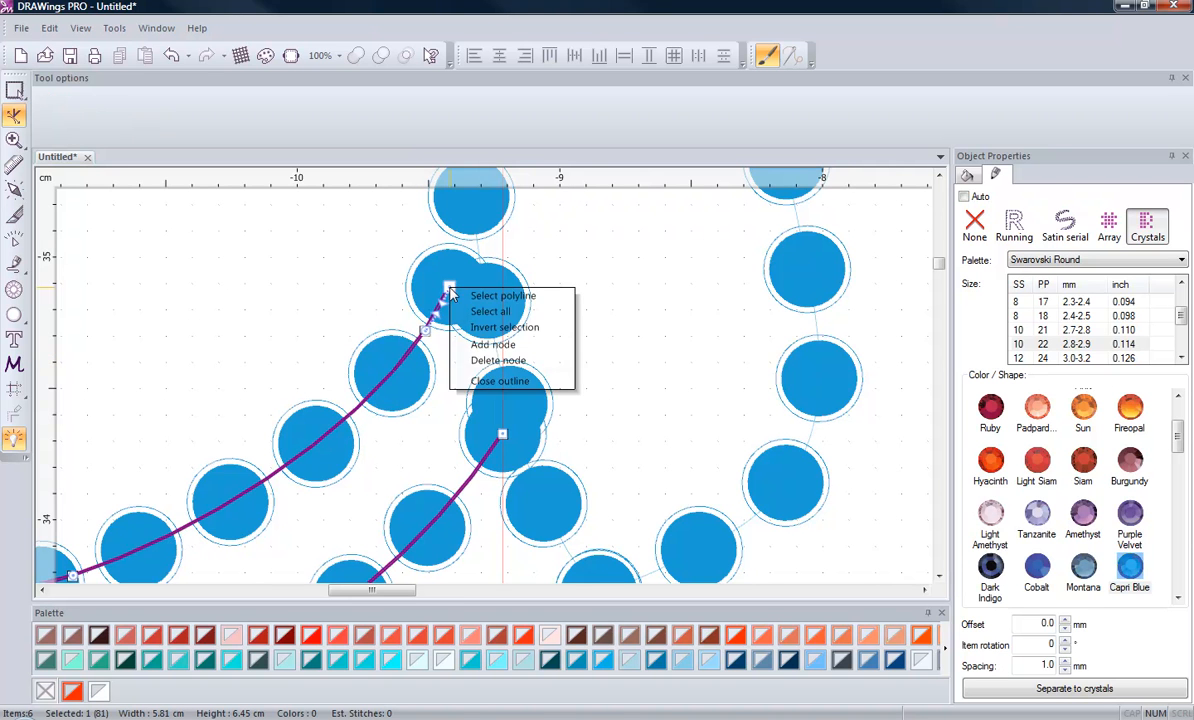
left_click(485, 364)
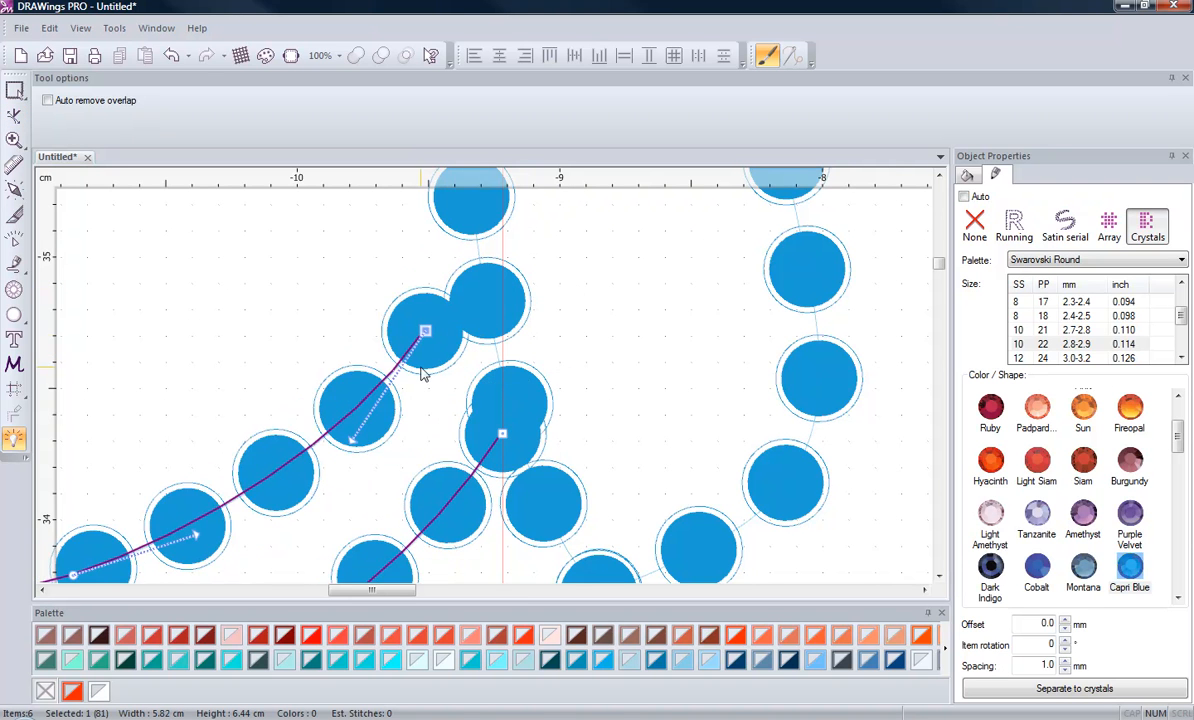
Trim the C's upper end by about 1 mm more with another added node, removing the outermost one
scroll(397, 383, "up", 3)
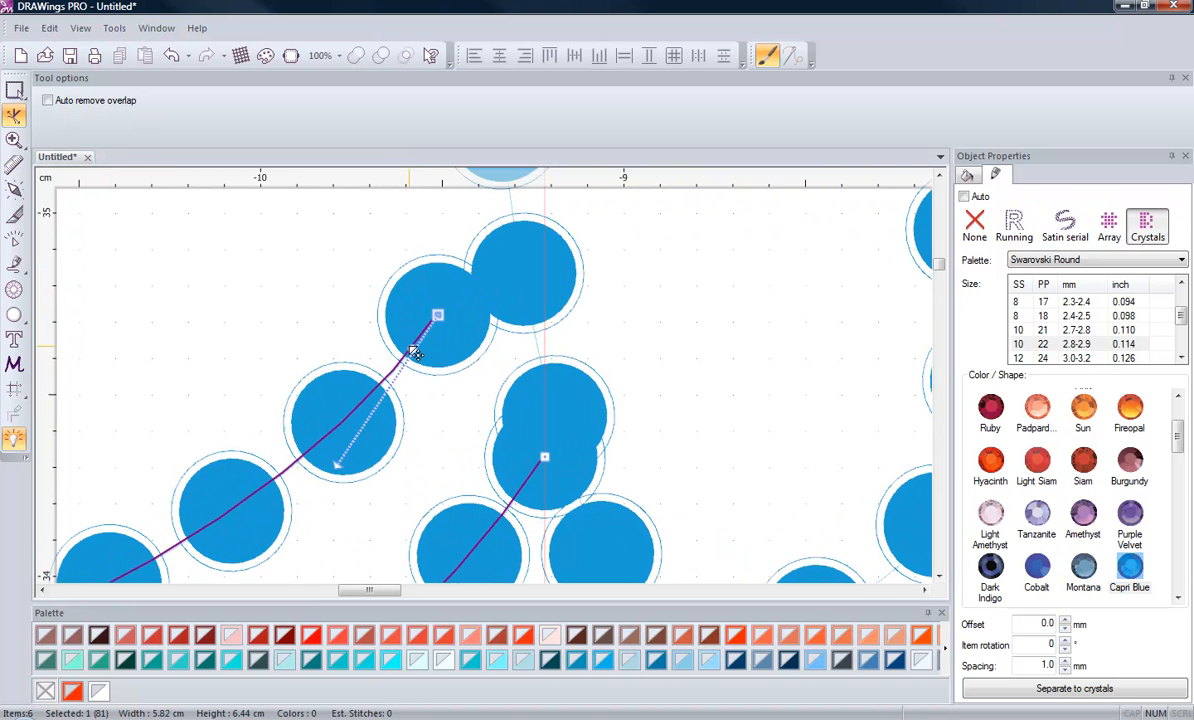
left_click_drag(414, 353, 455, 321)
right_click(440, 315)
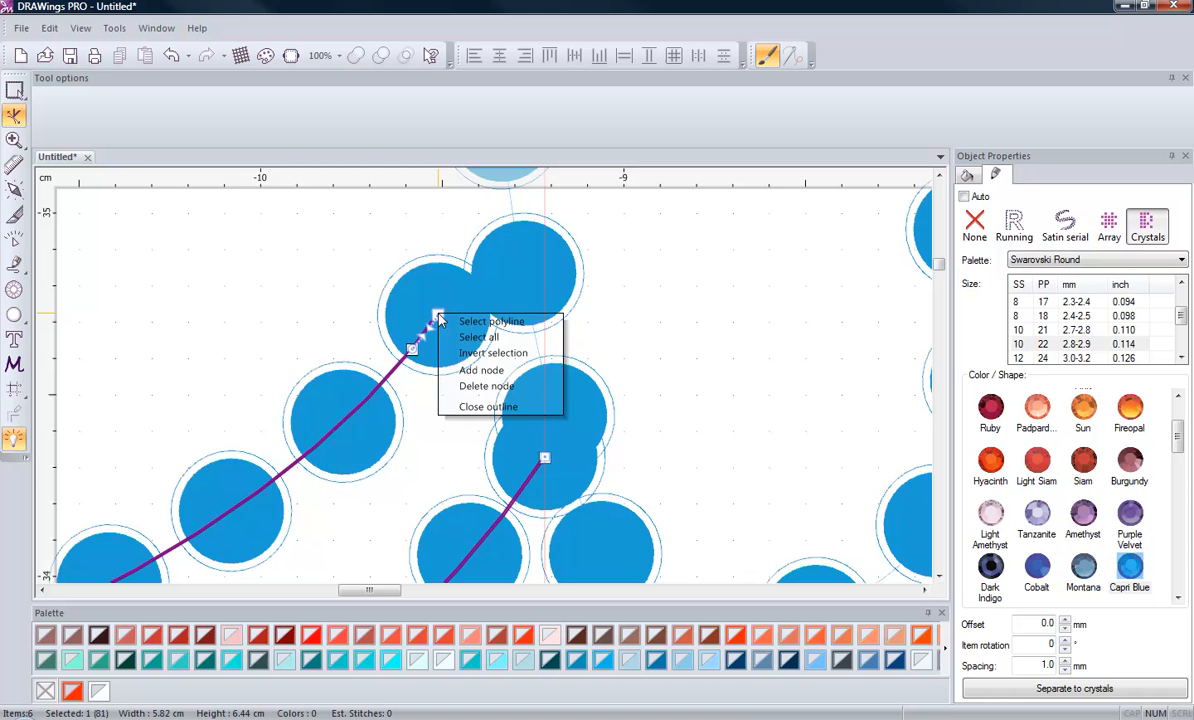
left_click(485, 386)
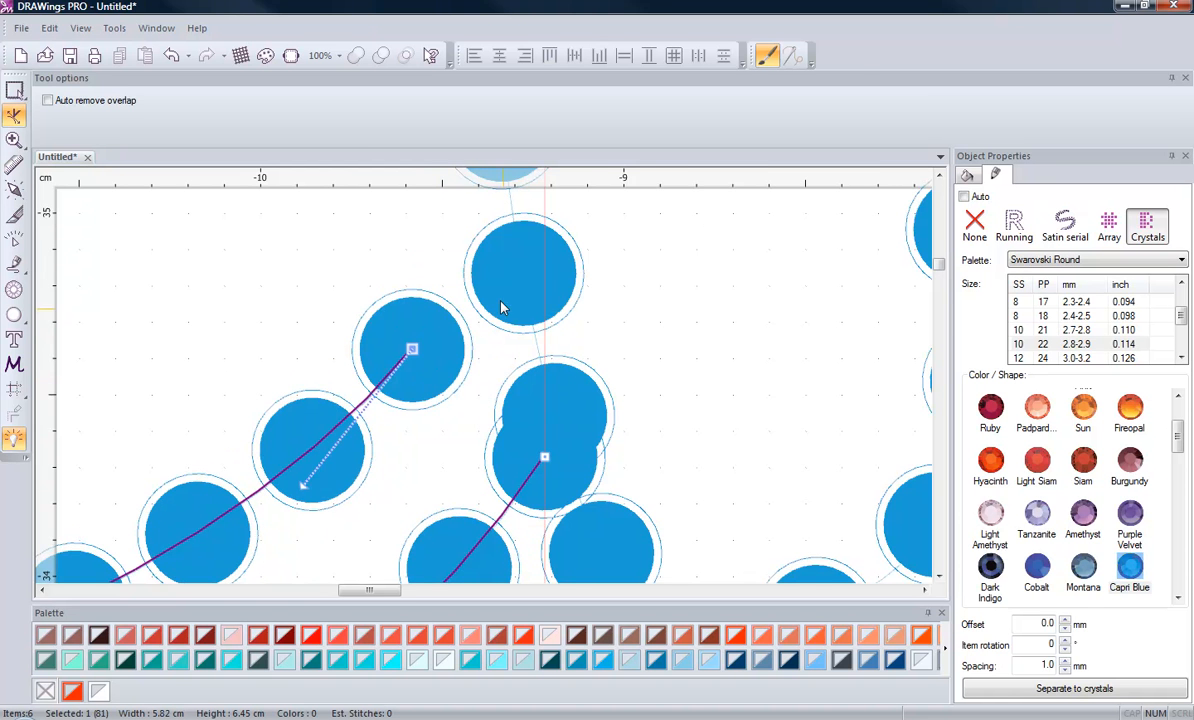
Shorten the lower end of the C's outline by about 3 mm, adding a node on the curve and deleting the end node
scroll(472, 268, "down", 2)
scroll(480, 453, "up", 3)
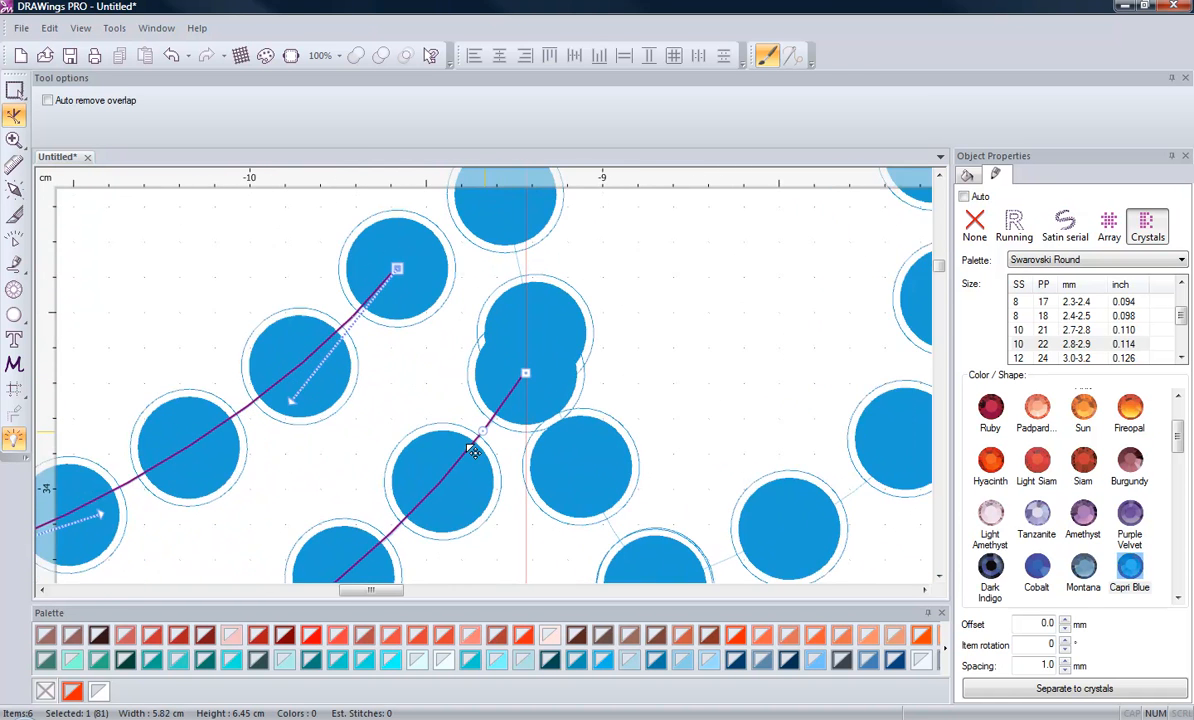
left_click(468, 455)
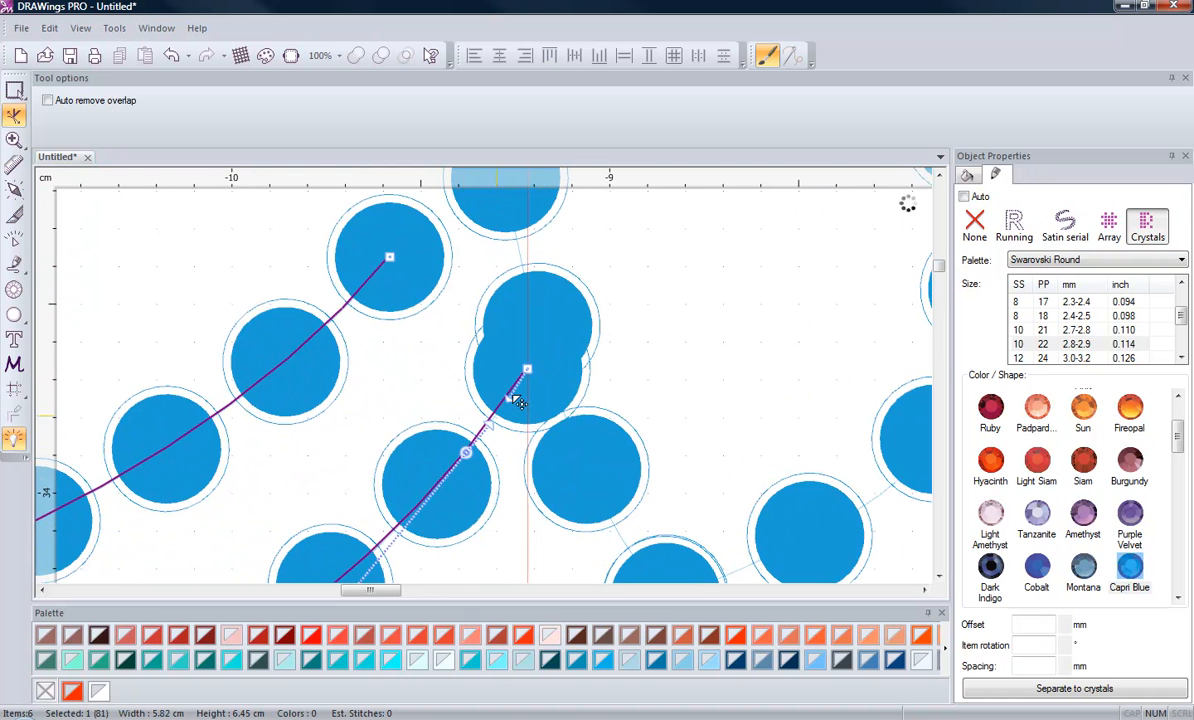
right_click(533, 374)
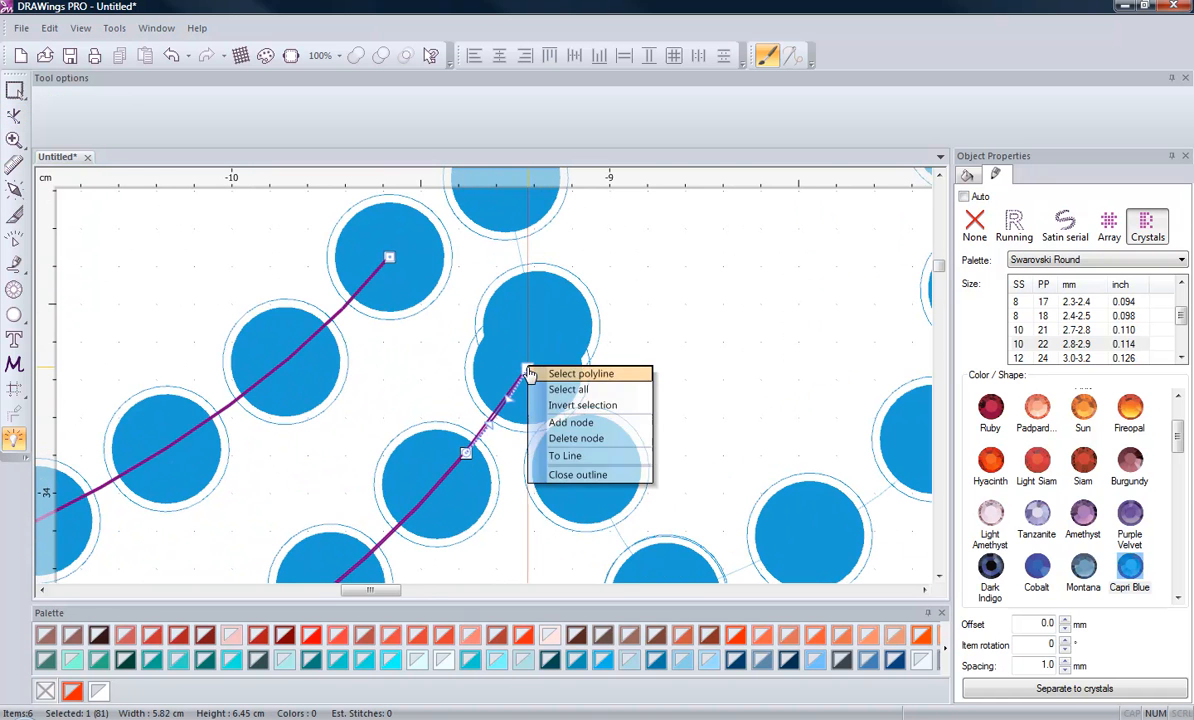
left_click(575, 437)
Trim the C's lower end by a further 0.8 mm or so, adding a node close to the tip and deleting the tip node
scroll(450, 402, "down", 1)
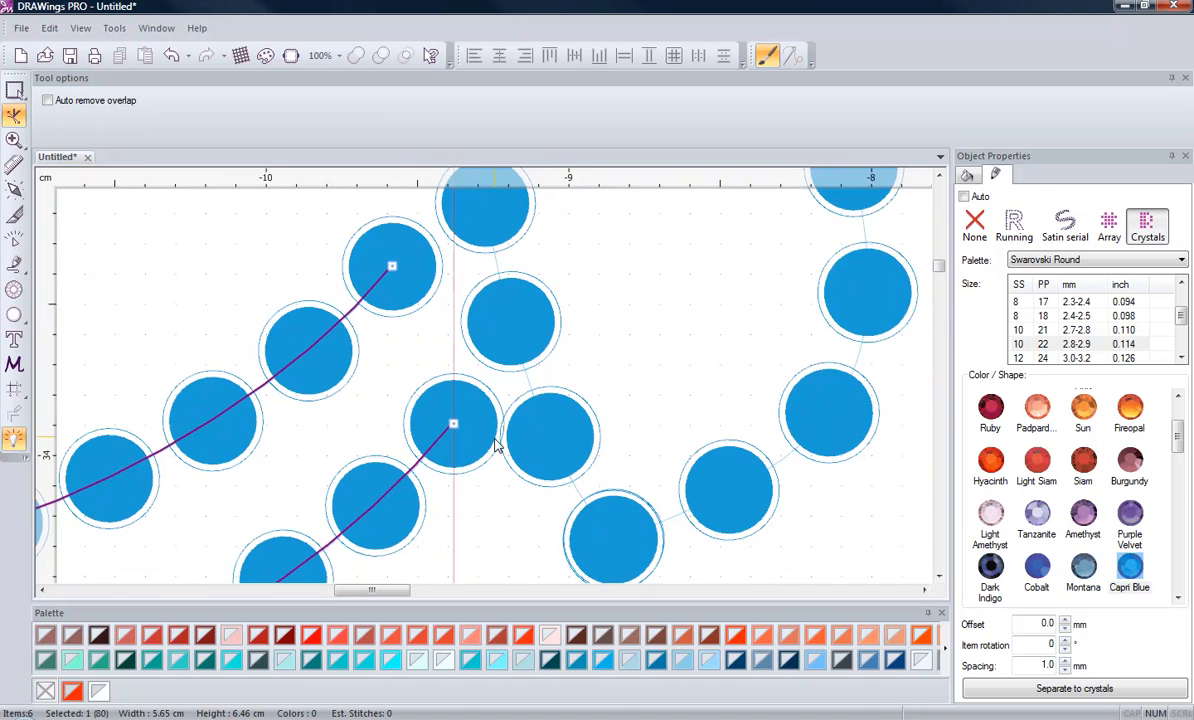
scroll(455, 430, "up", 2)
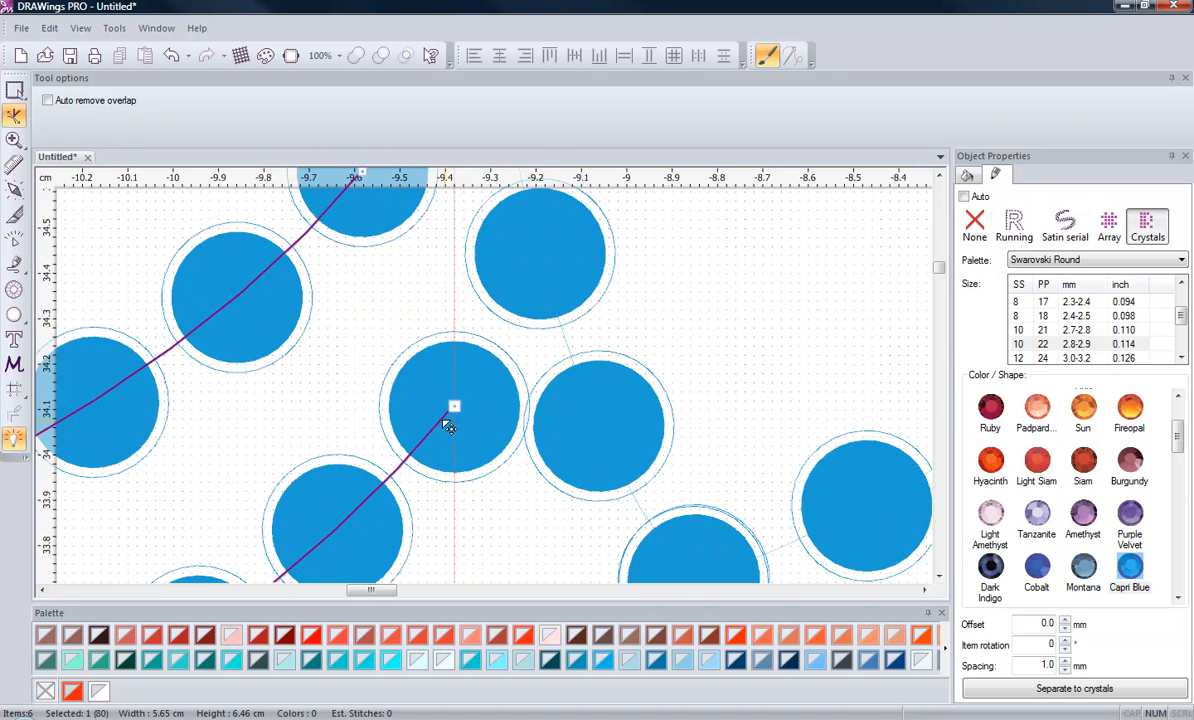
left_click(433, 435)
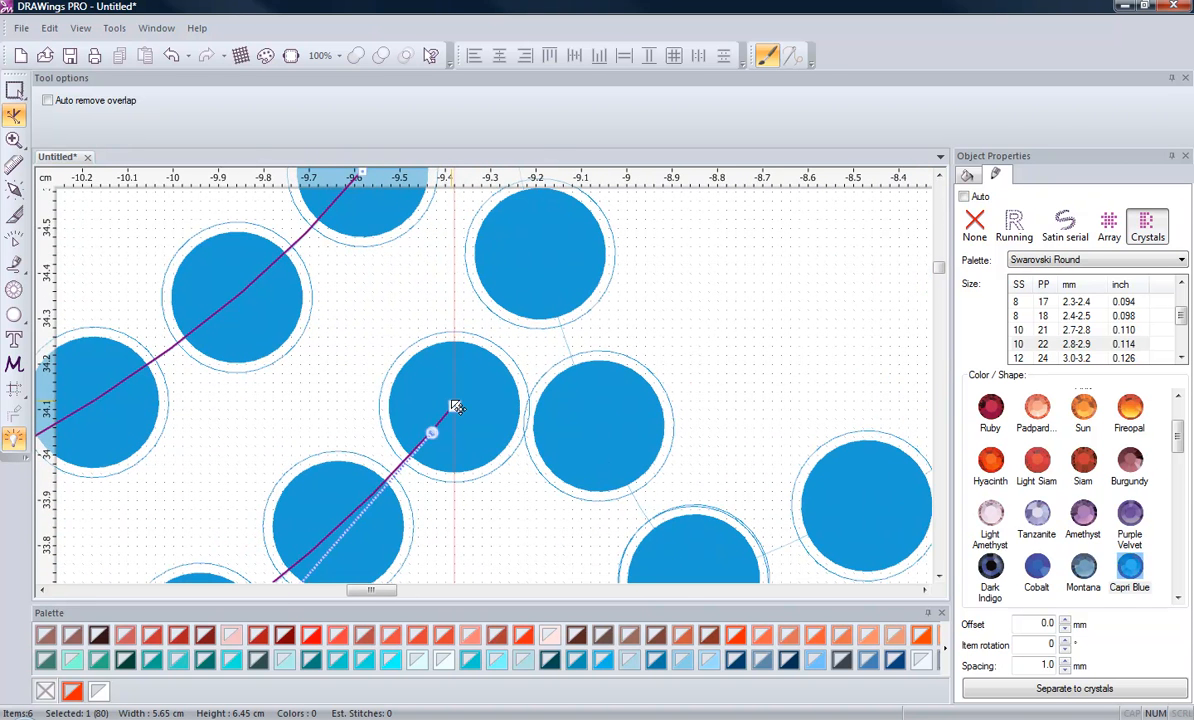
right_click(456, 407)
left_click(482, 474)
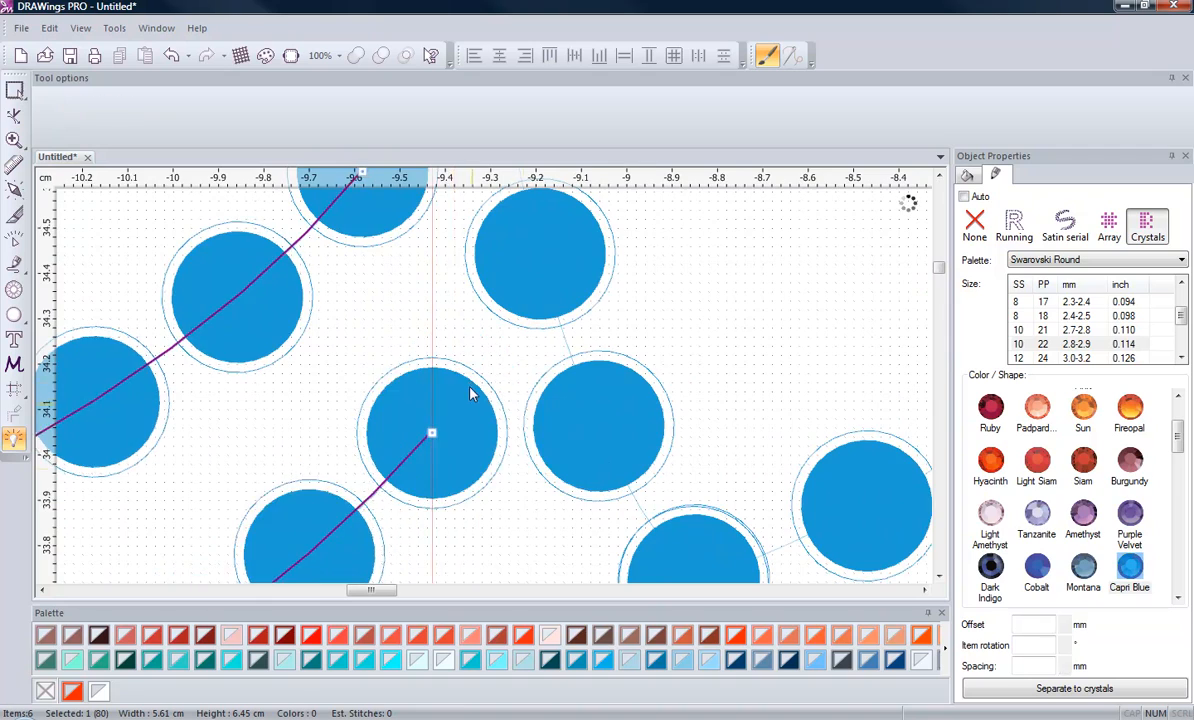
Clear the selection and examine the crystal spacing around the C and h, comparing it with the filled Cheer design at the h's foot
scroll(470, 390, "down", 1)
scroll(470, 388, "down", 5)
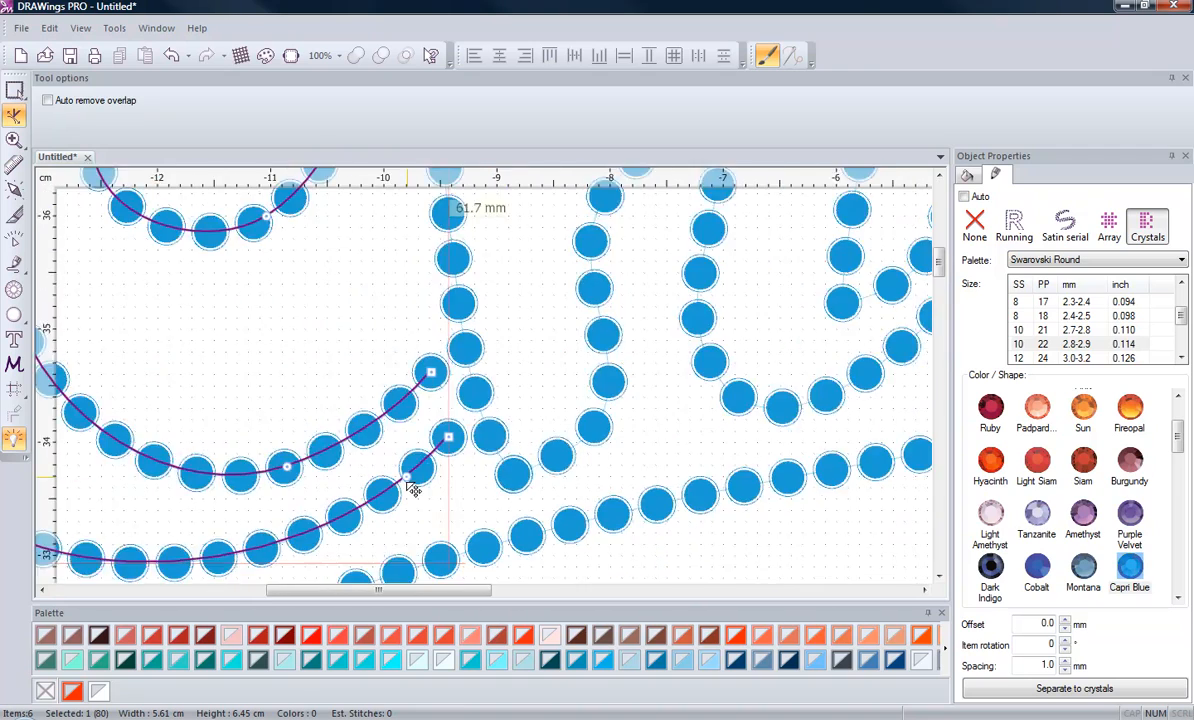
scroll(411, 545, "down", 1)
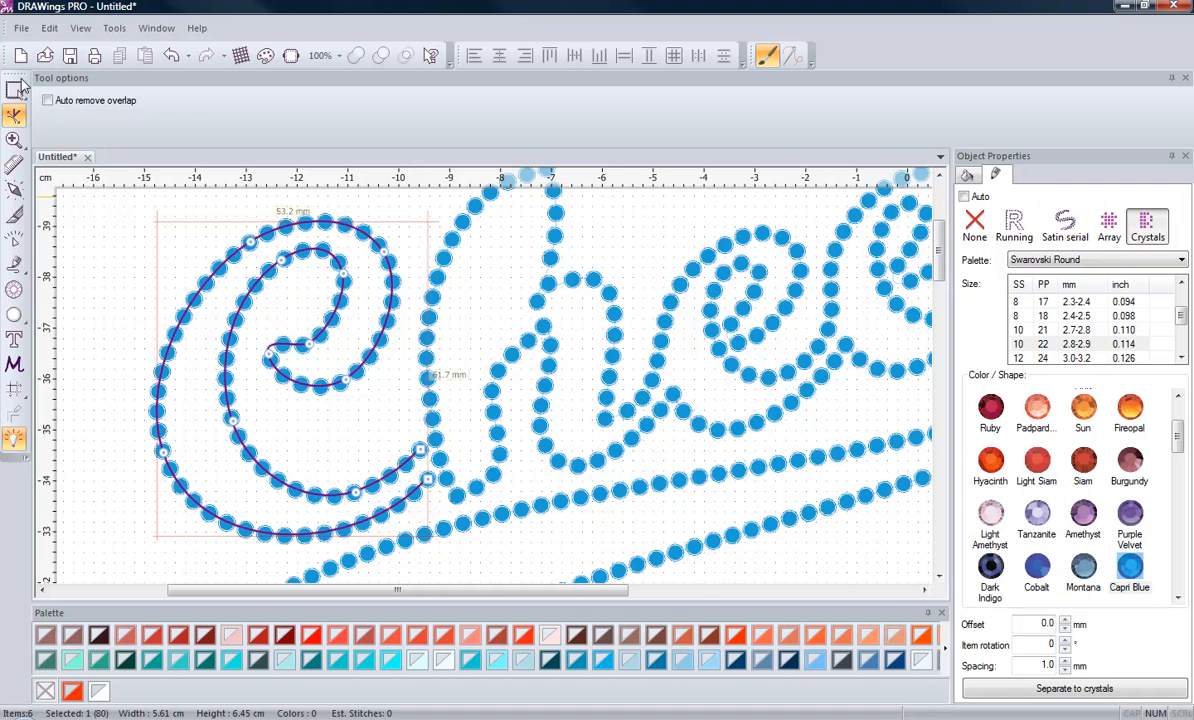
left_click(15, 91)
left_click(110, 283)
scroll(301, 410, "down", 1)
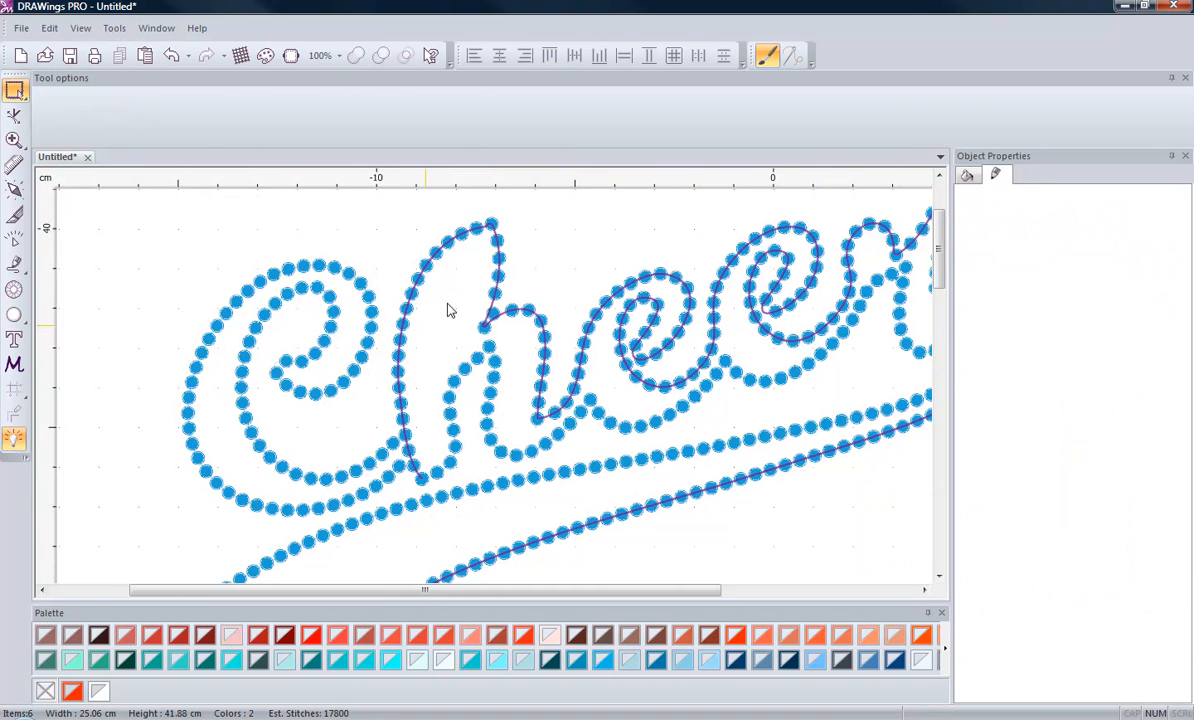
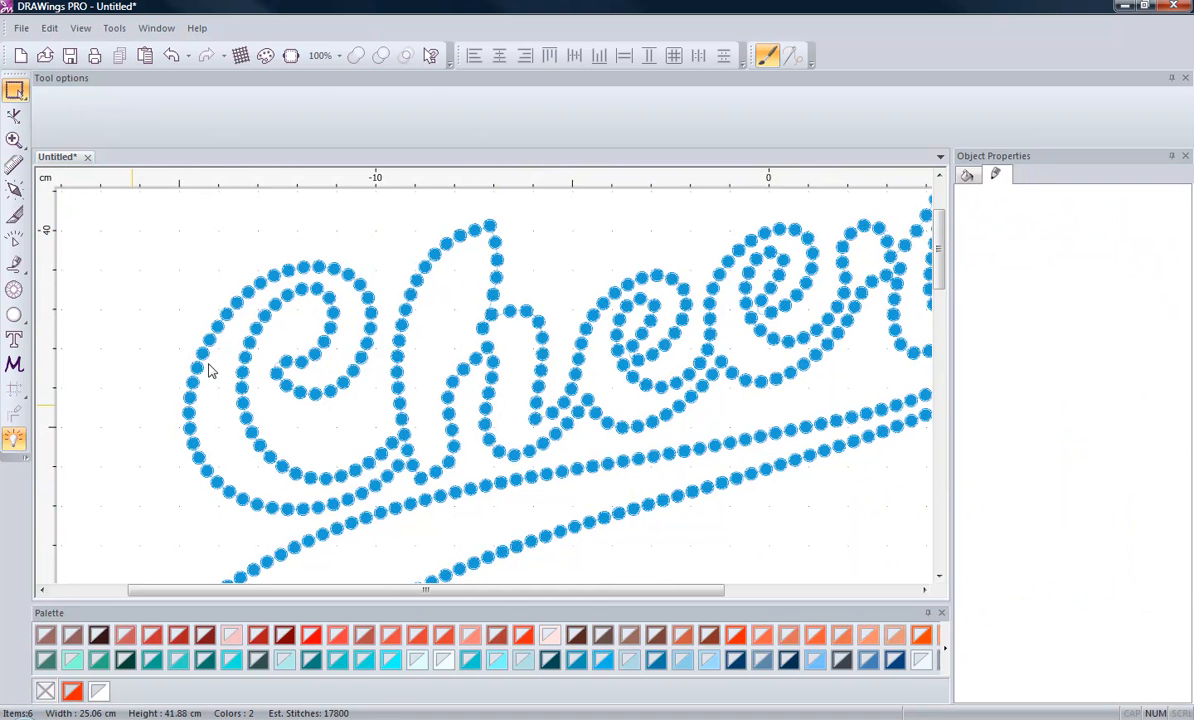
scroll(426, 448, "down", 5)
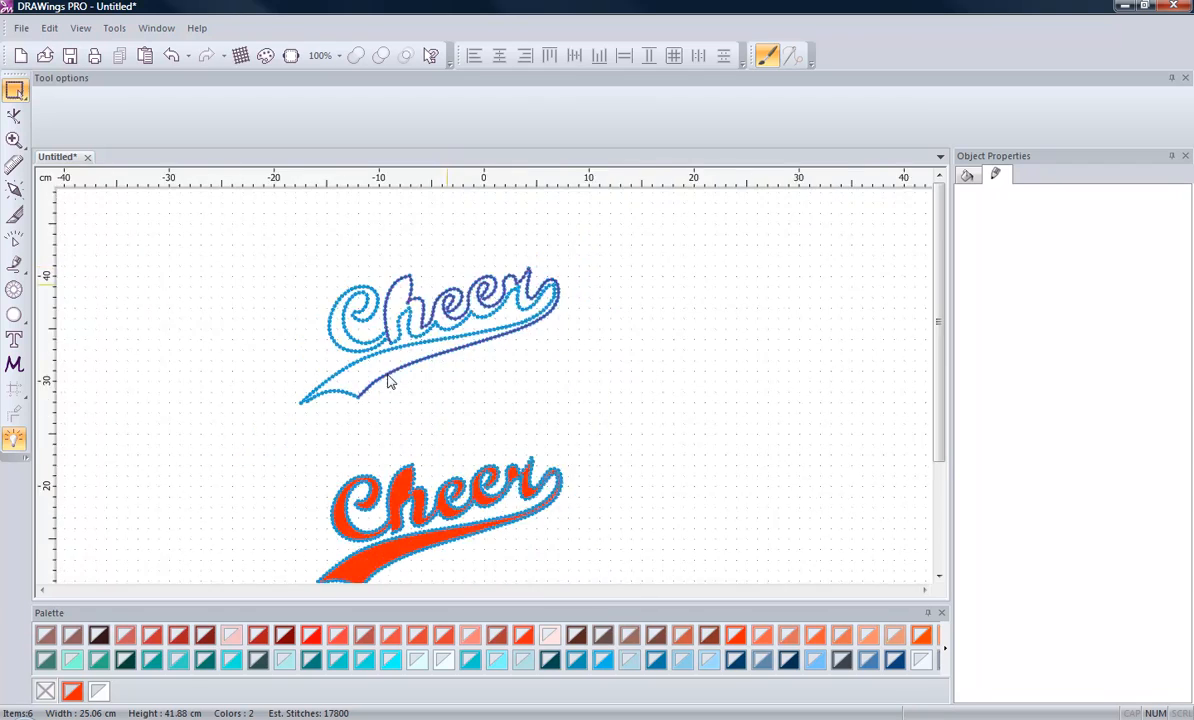
scroll(410, 525, "up", 10)
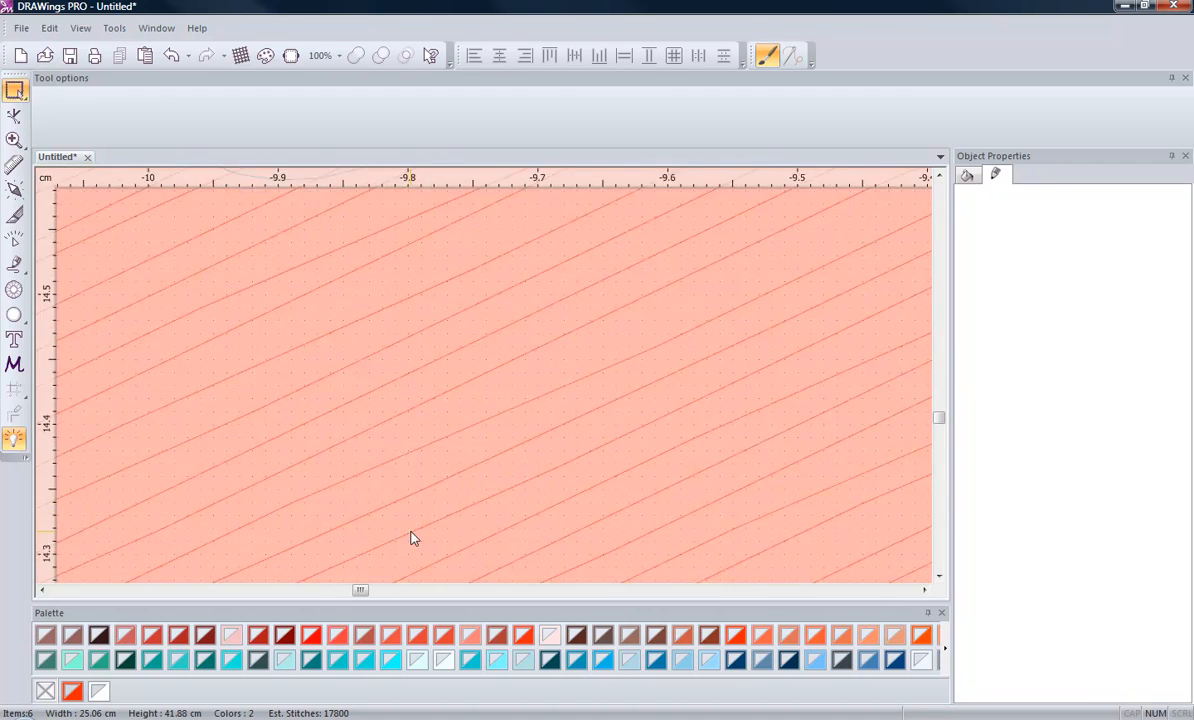
scroll(413, 538, "down", 5)
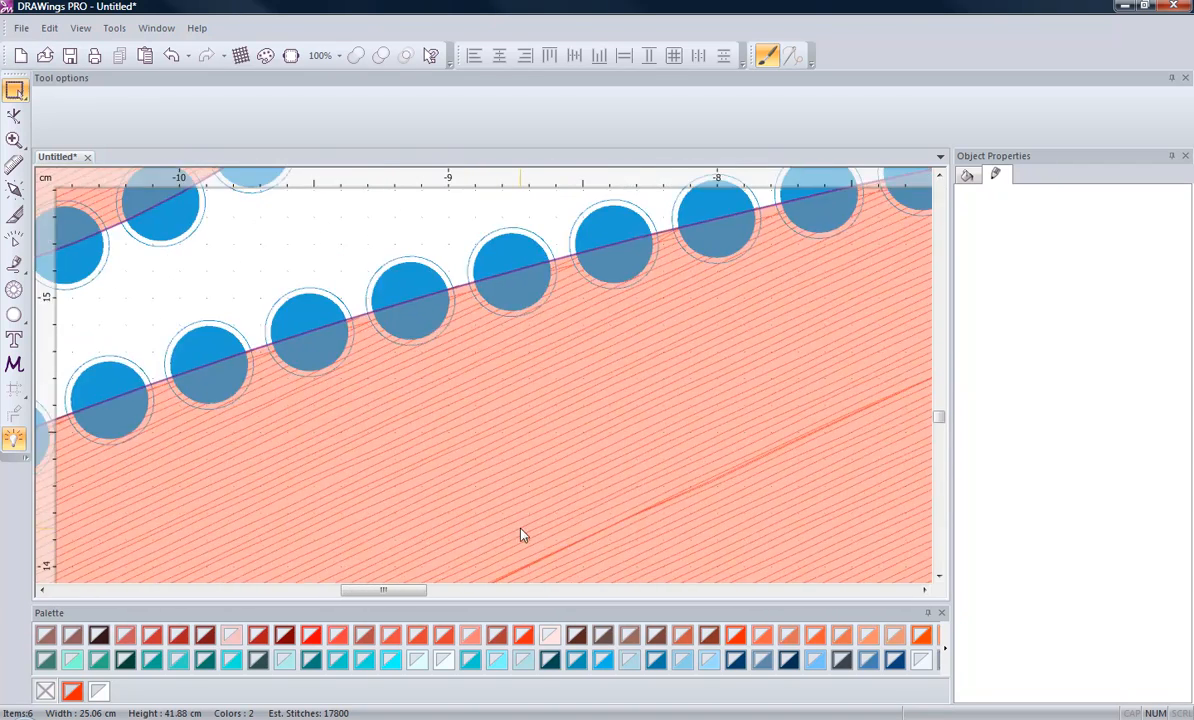
scroll(521, 535, "down", 4)
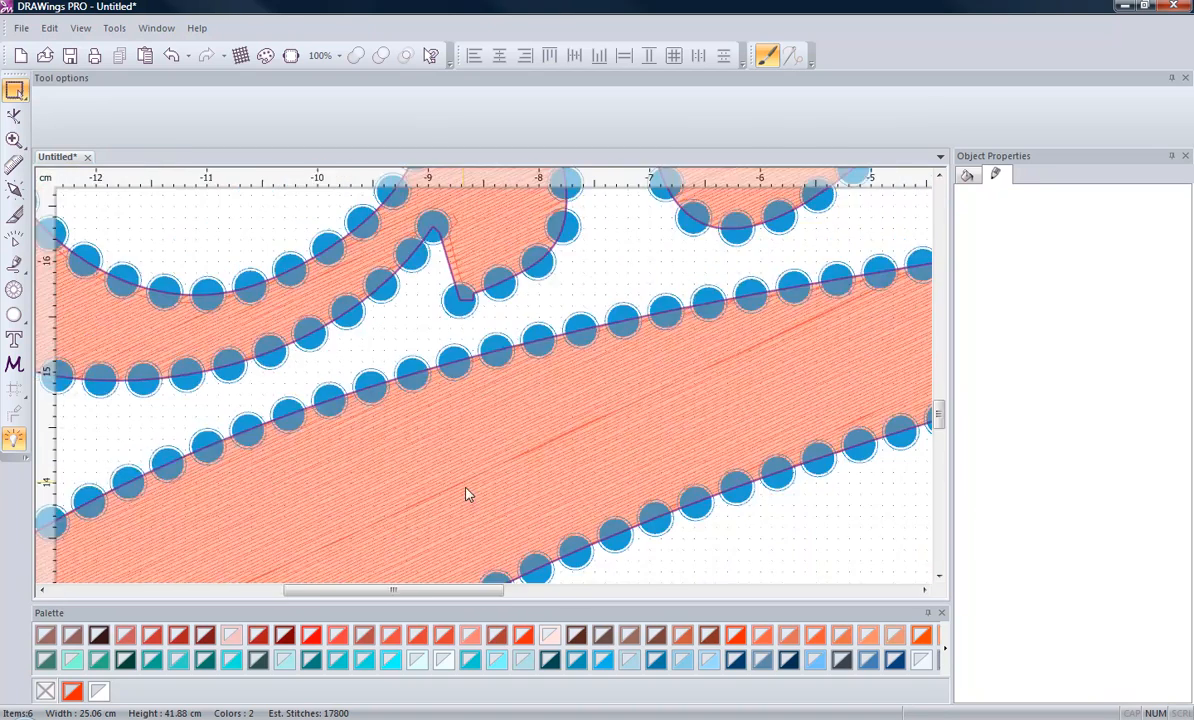
scroll(468, 493, "down", 4)
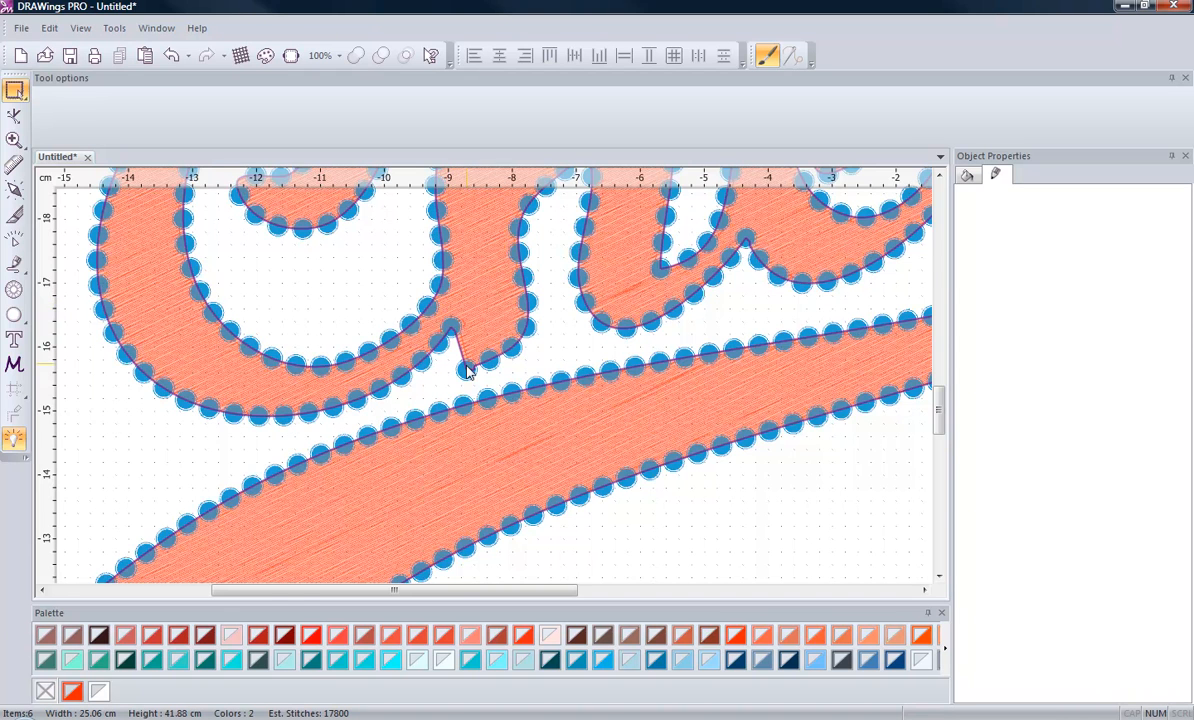
scroll(467, 370, "up", 4)
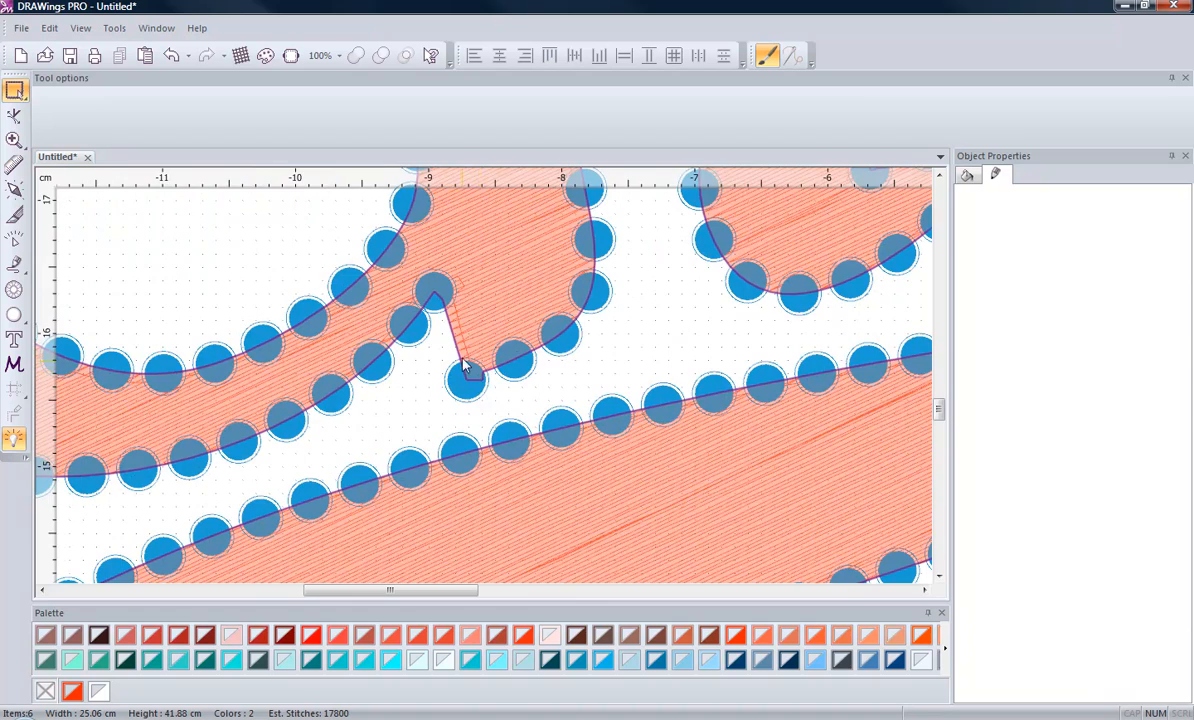
Examine the crystals on the unfilled Cheer outline, selecting the upper lettering outline to inspect where the h joins the first e
scroll(618, 507, "down", 6)
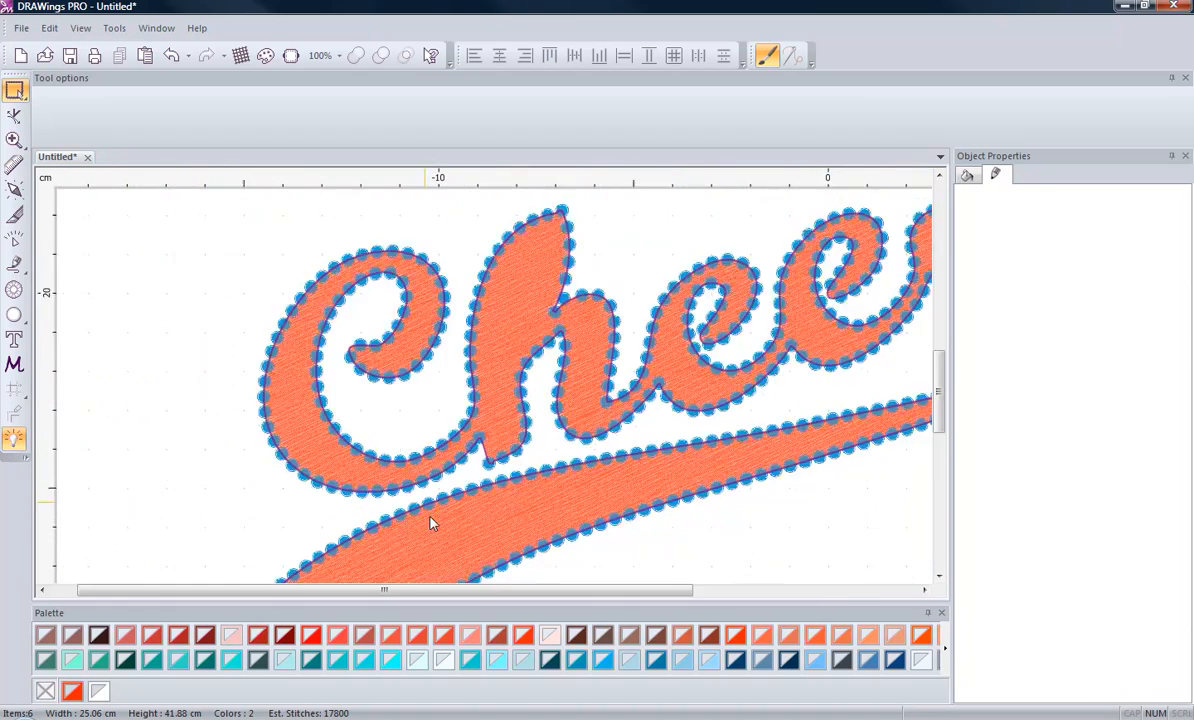
scroll(432, 522, "down", 5)
scroll(433, 258, "up", 3)
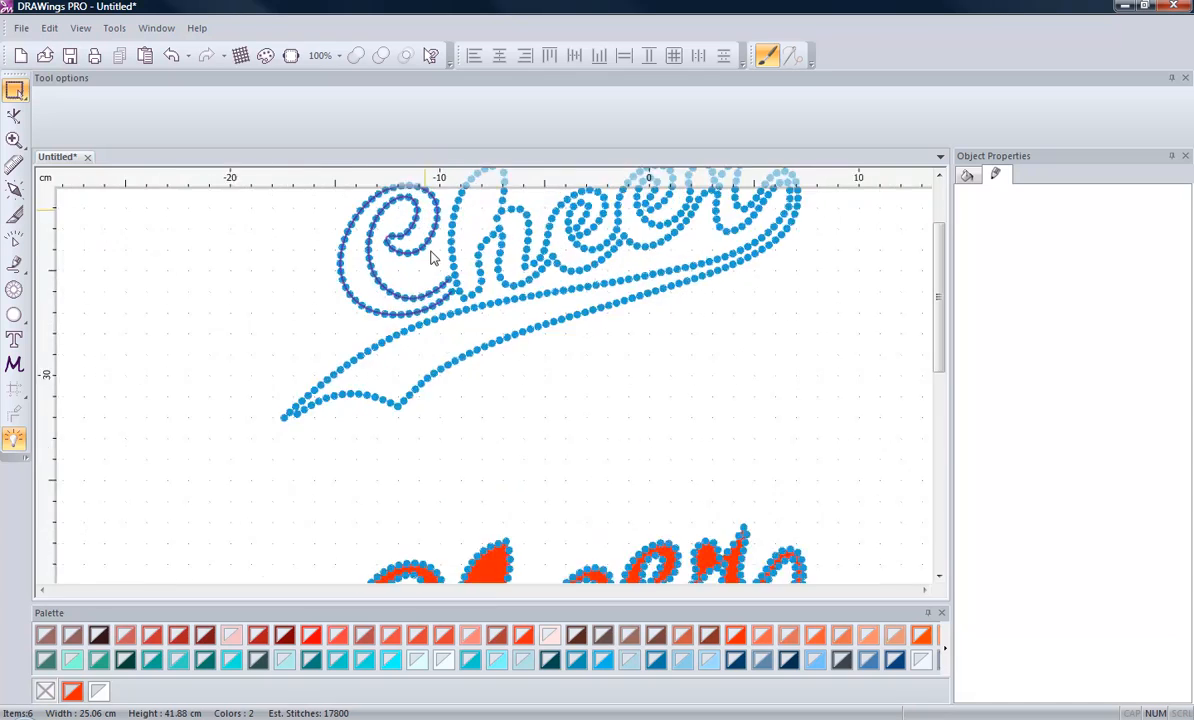
scroll(433, 258, "up", 2)
scroll(434, 506, "down", 3)
scroll(519, 281, "up", 1)
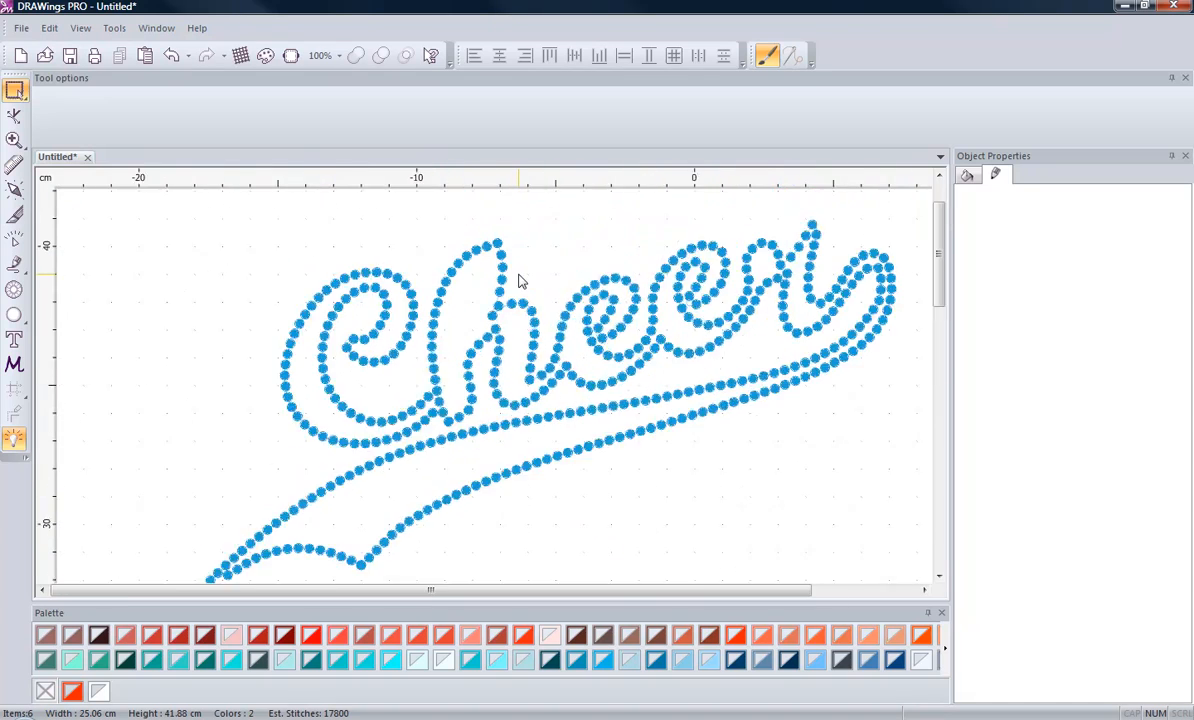
scroll(519, 281, "up", 3)
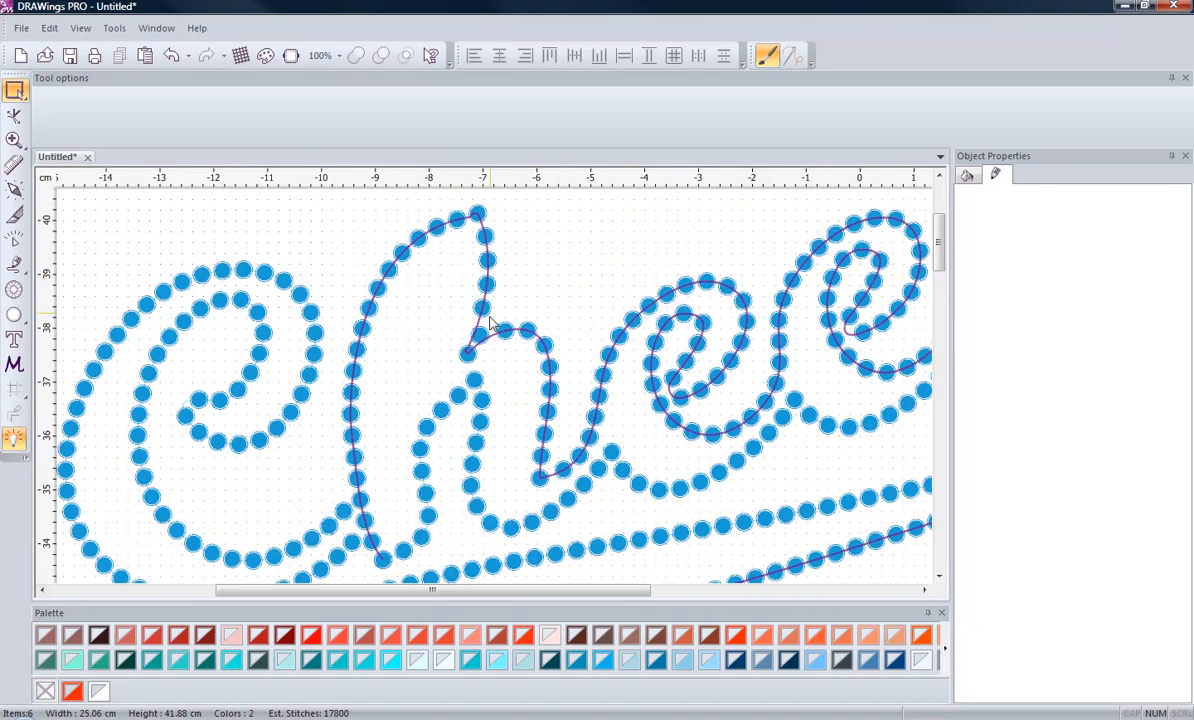
scroll(488, 325, "up", 2)
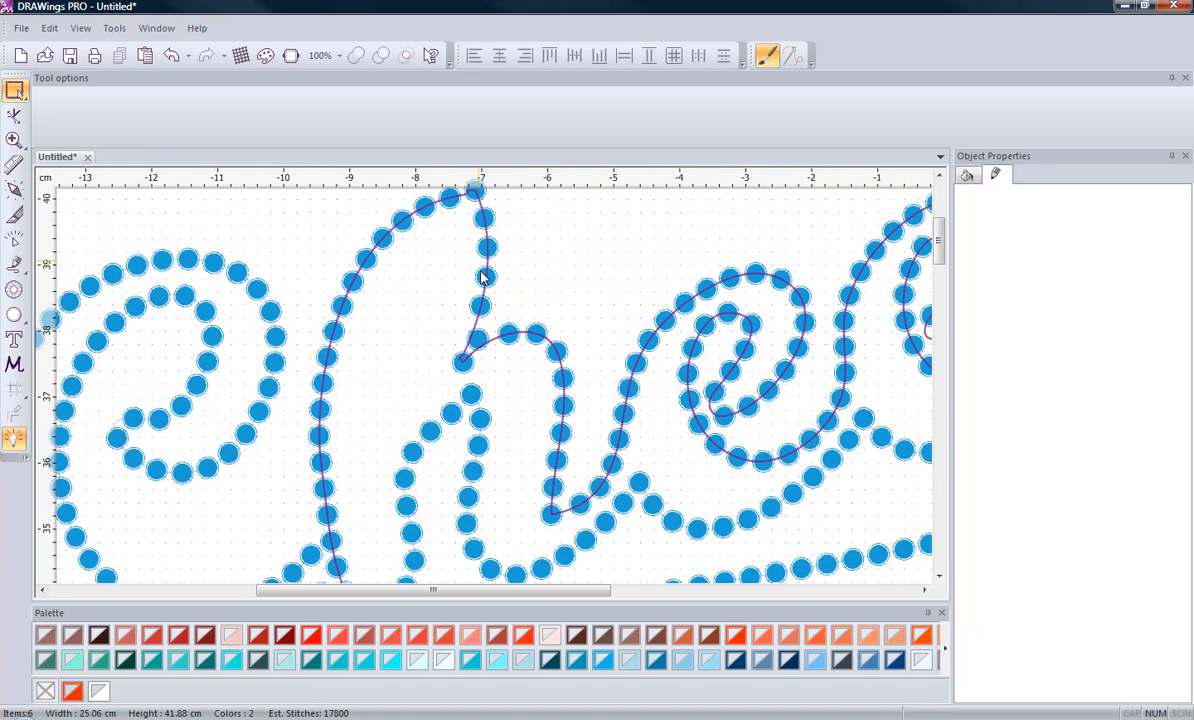
left_click(477, 343)
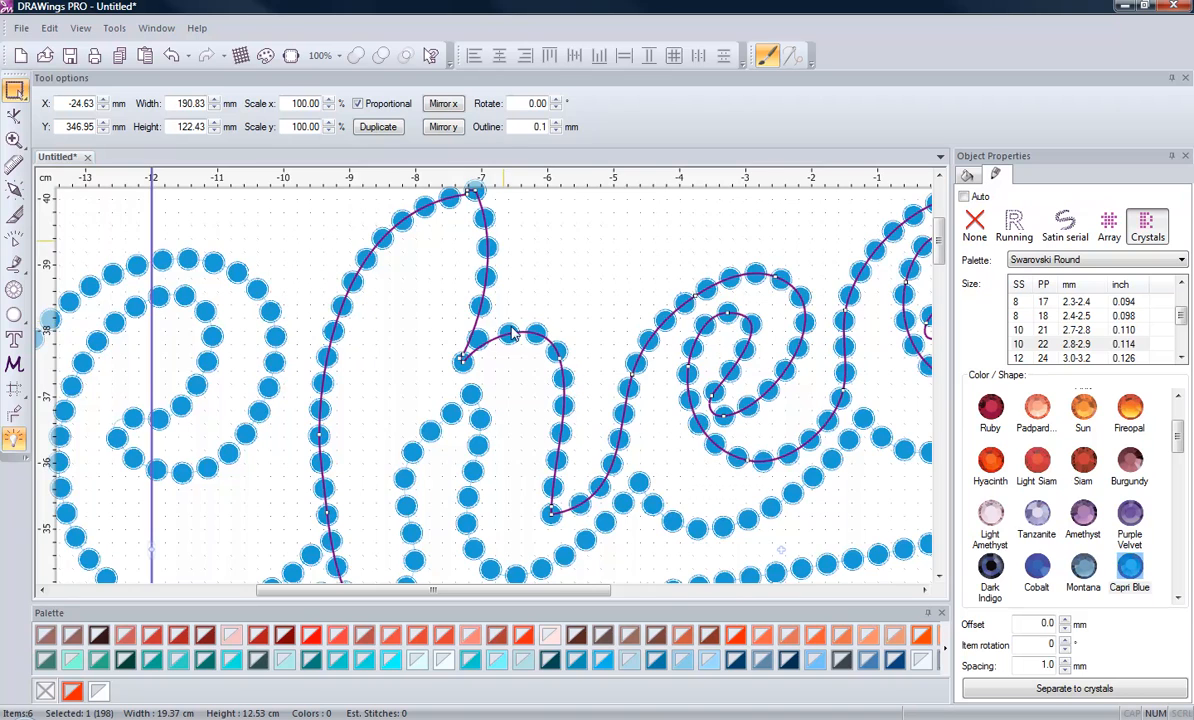
scroll(400, 333, "down", 2)
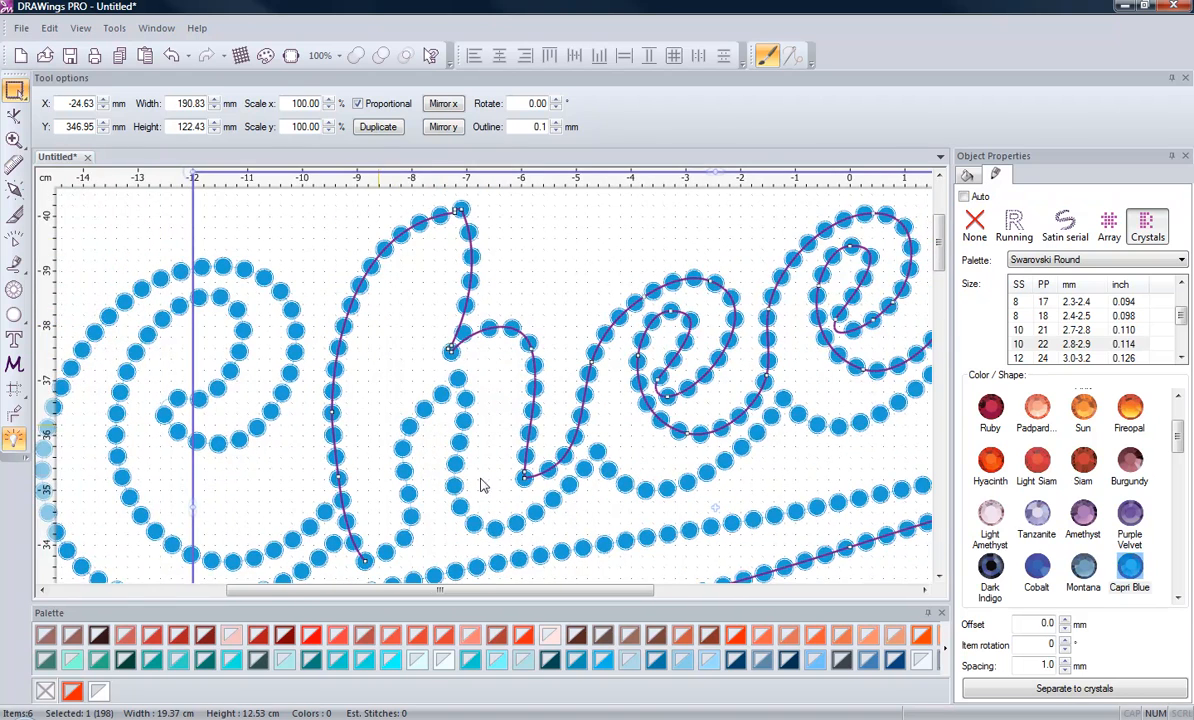
scroll(560, 420, "up", 3)
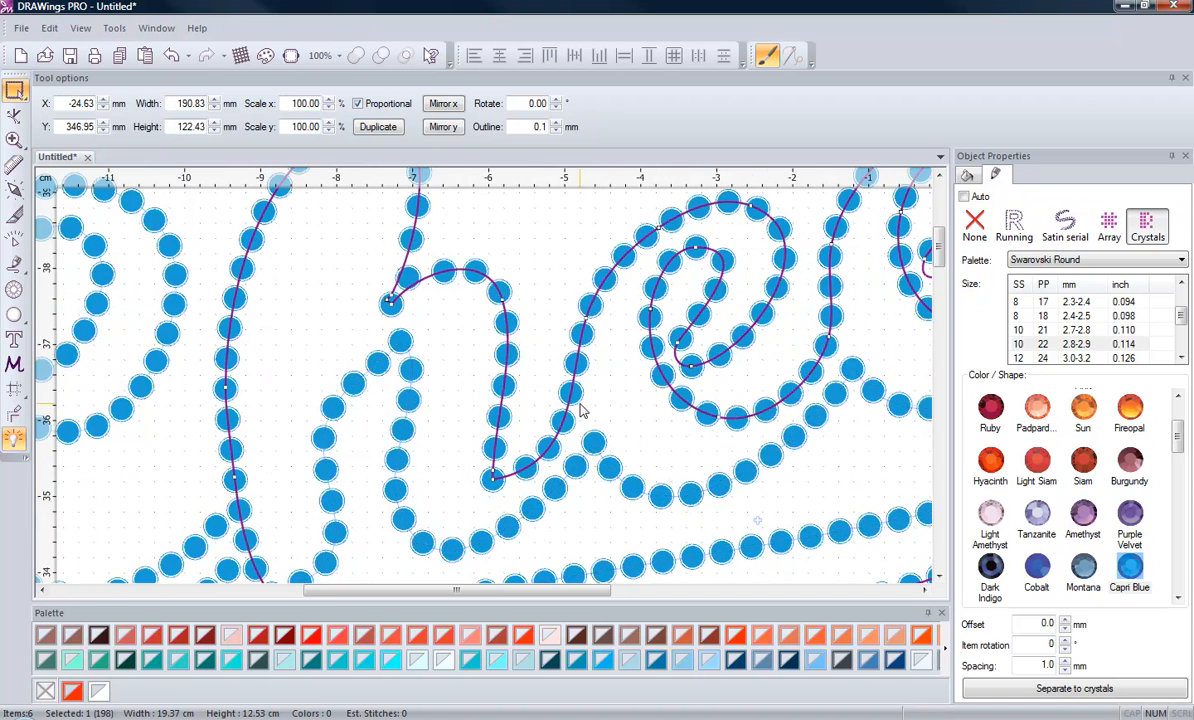
scroll(581, 409, "up", 3)
scroll(386, 367, "down", 3)
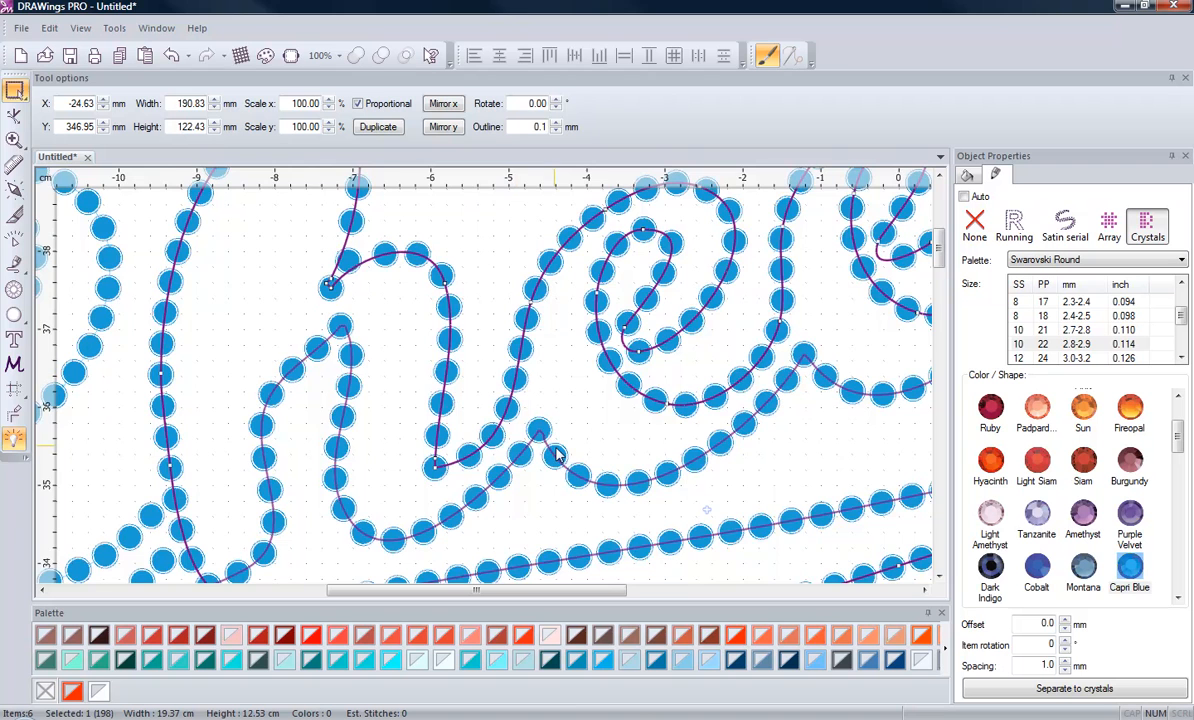
Split the lower lettering outline at its peak node between the h and the first e
scroll(545, 440, "up", 5)
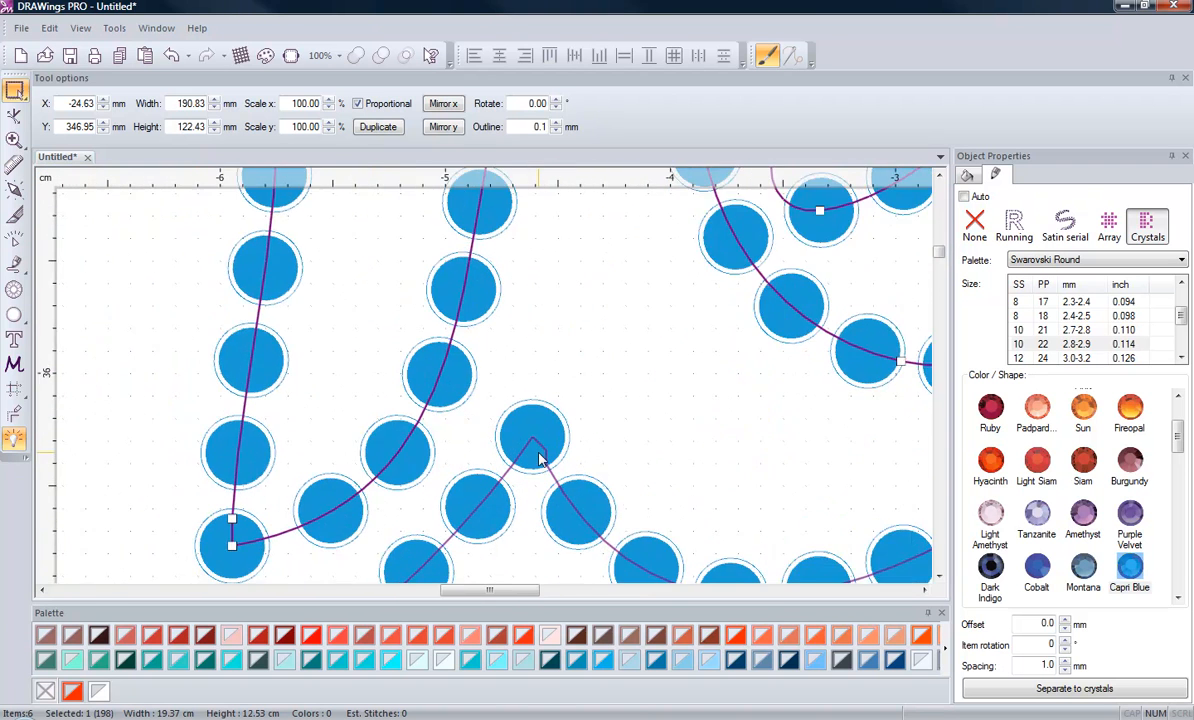
left_click(528, 436)
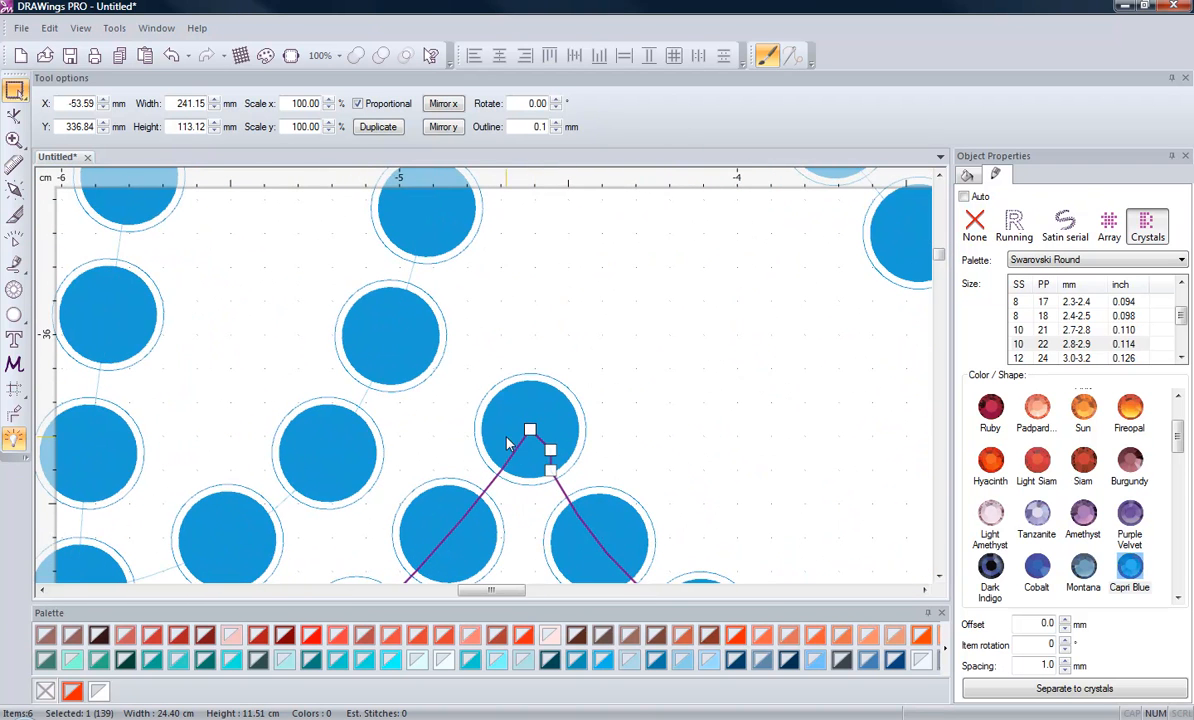
left_click(14, 115)
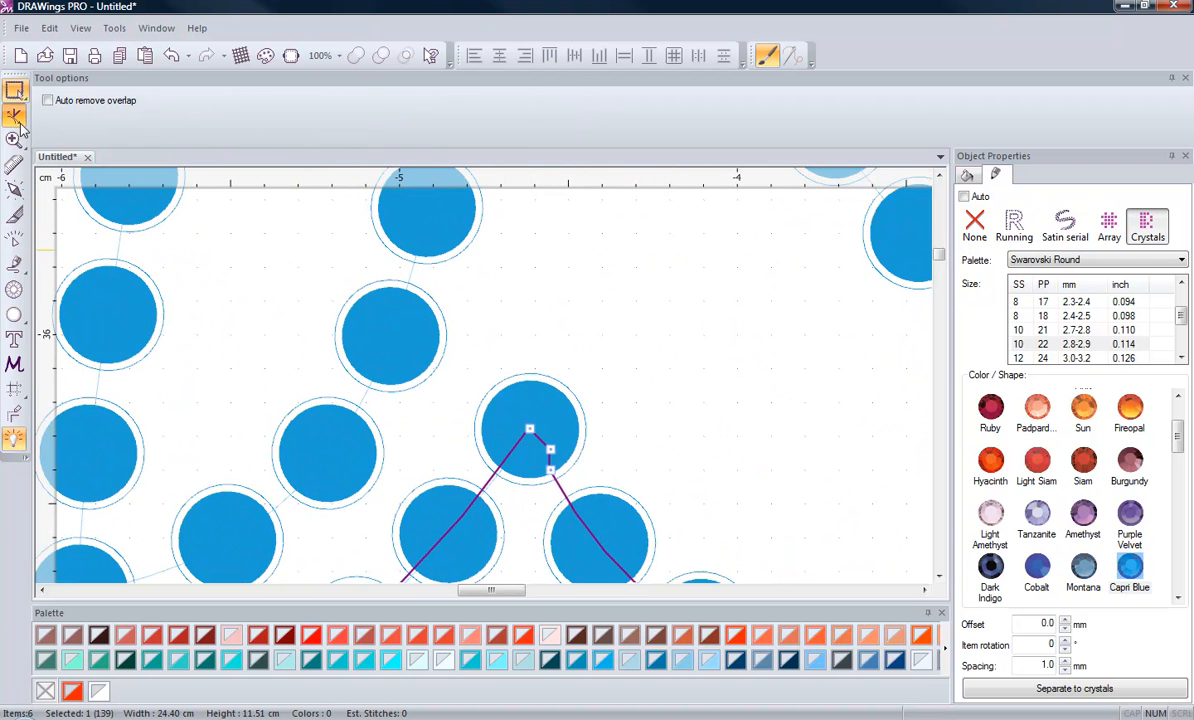
right_click(533, 432)
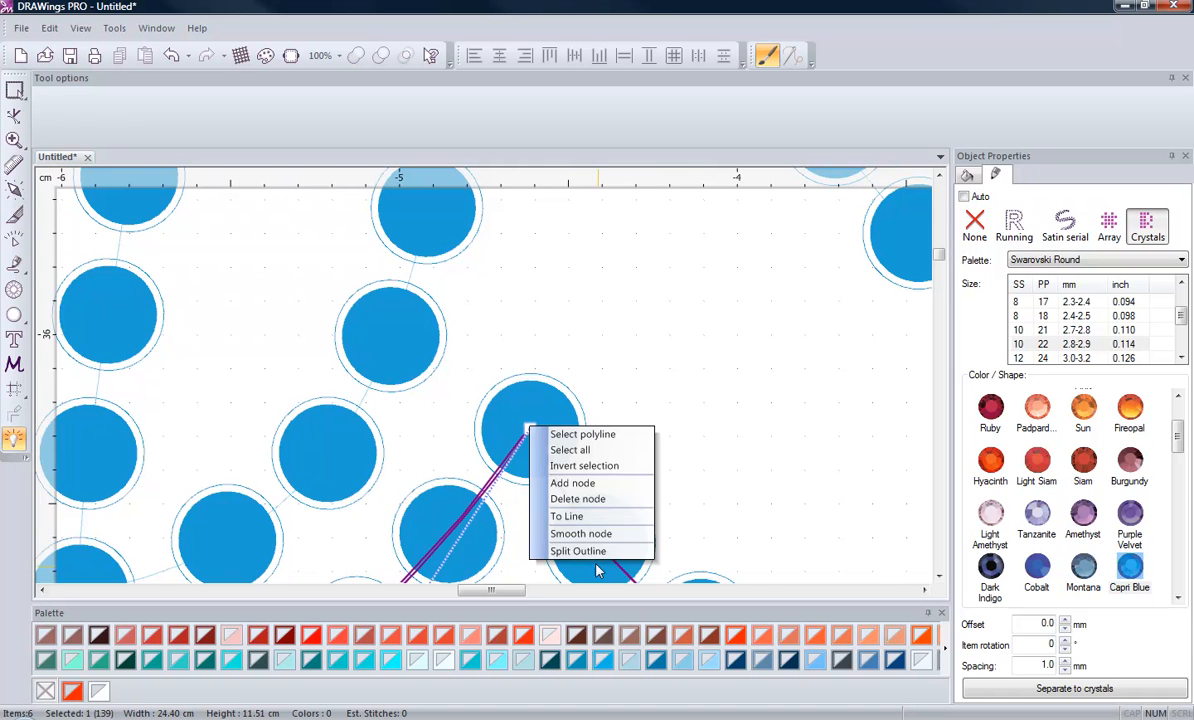
left_click(556, 518)
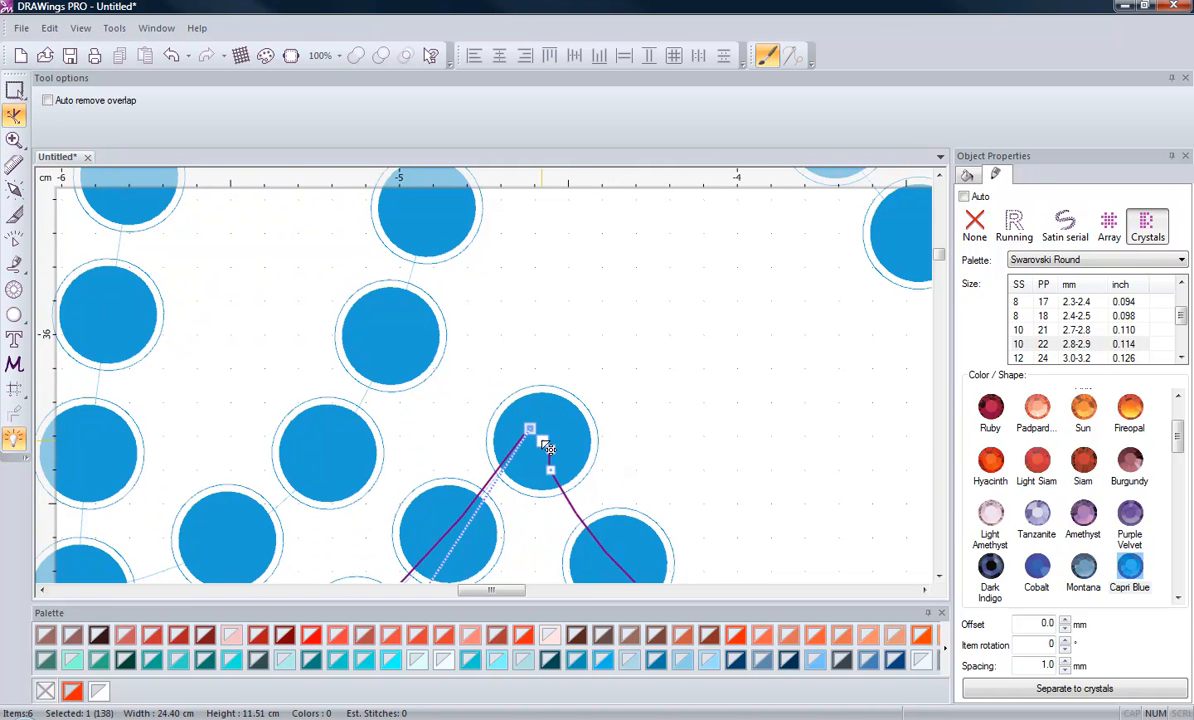
Delete the two surplus nodes at the detached right-hand end of the split peak between the h and the first e
scroll(548, 448, "up", 3)
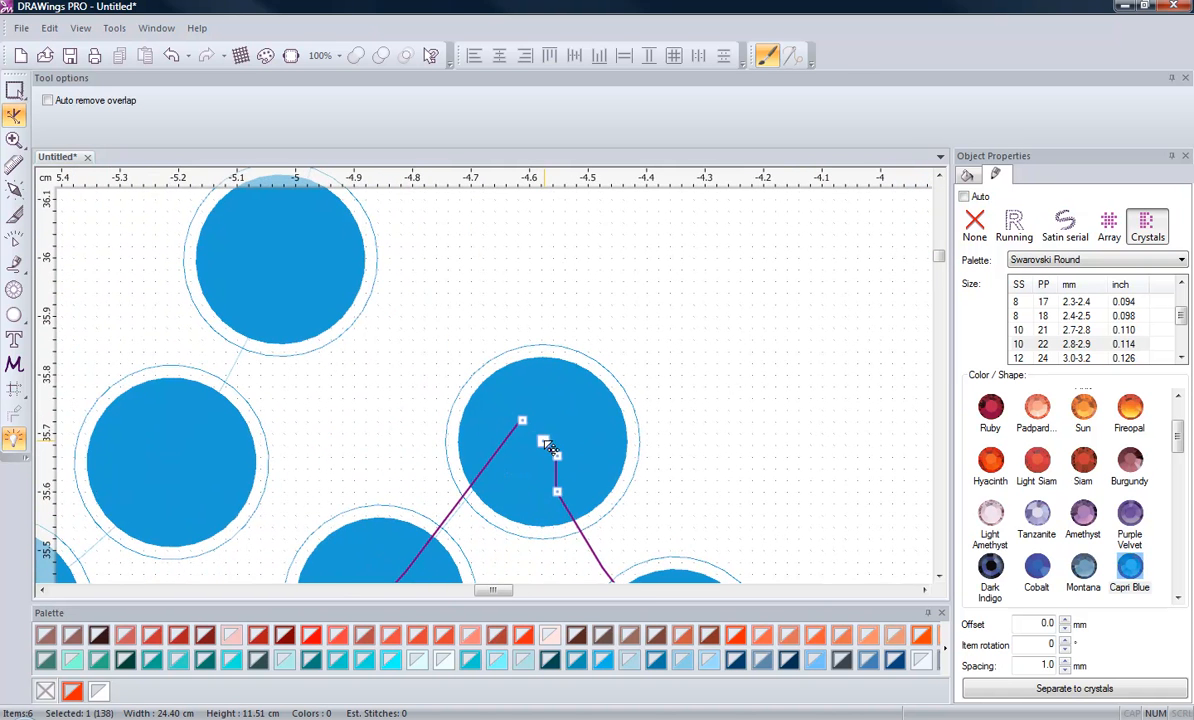
right_click(551, 447)
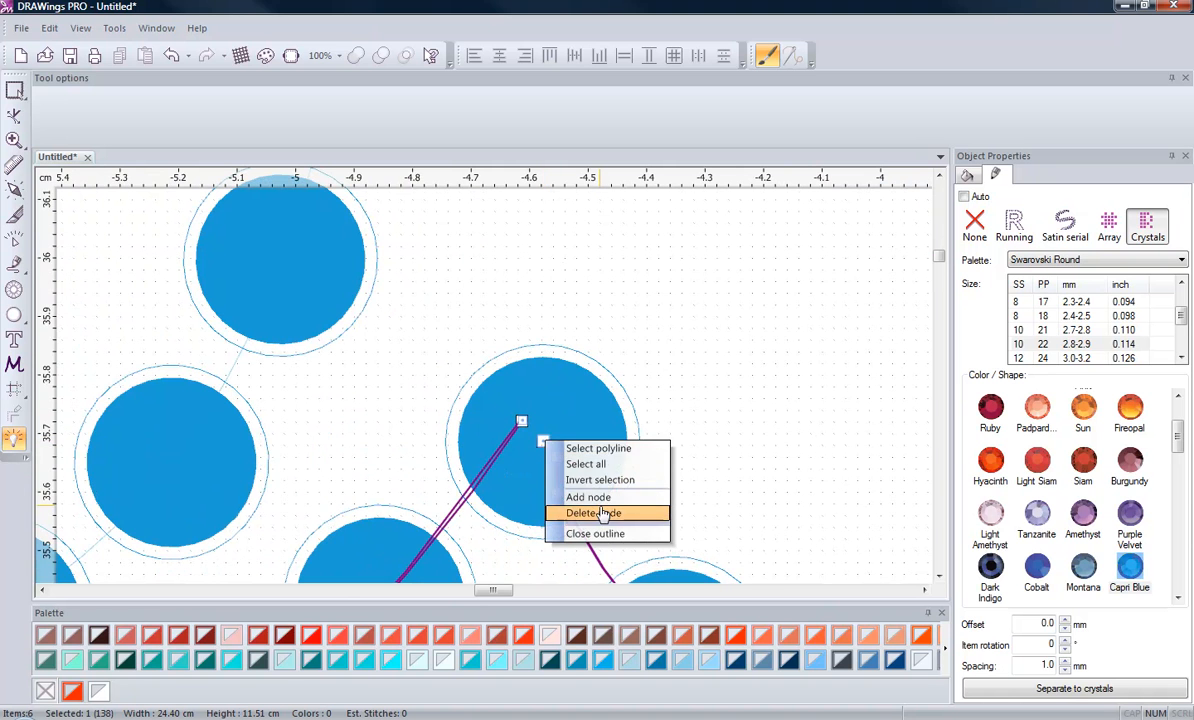
left_click(575, 509)
right_click(558, 459)
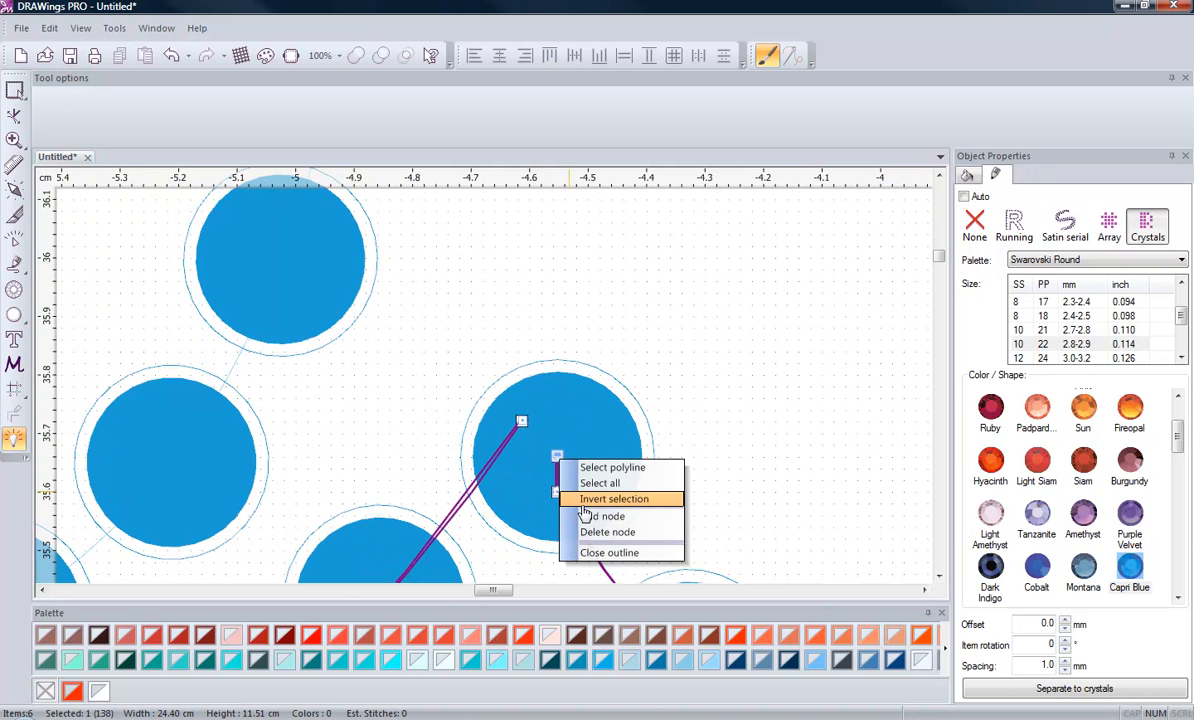
left_click(597, 534)
Add a node to the upper lettering outline on the stroke rising from the h into the first e, and split the outline there
scroll(552, 470, "down", 4)
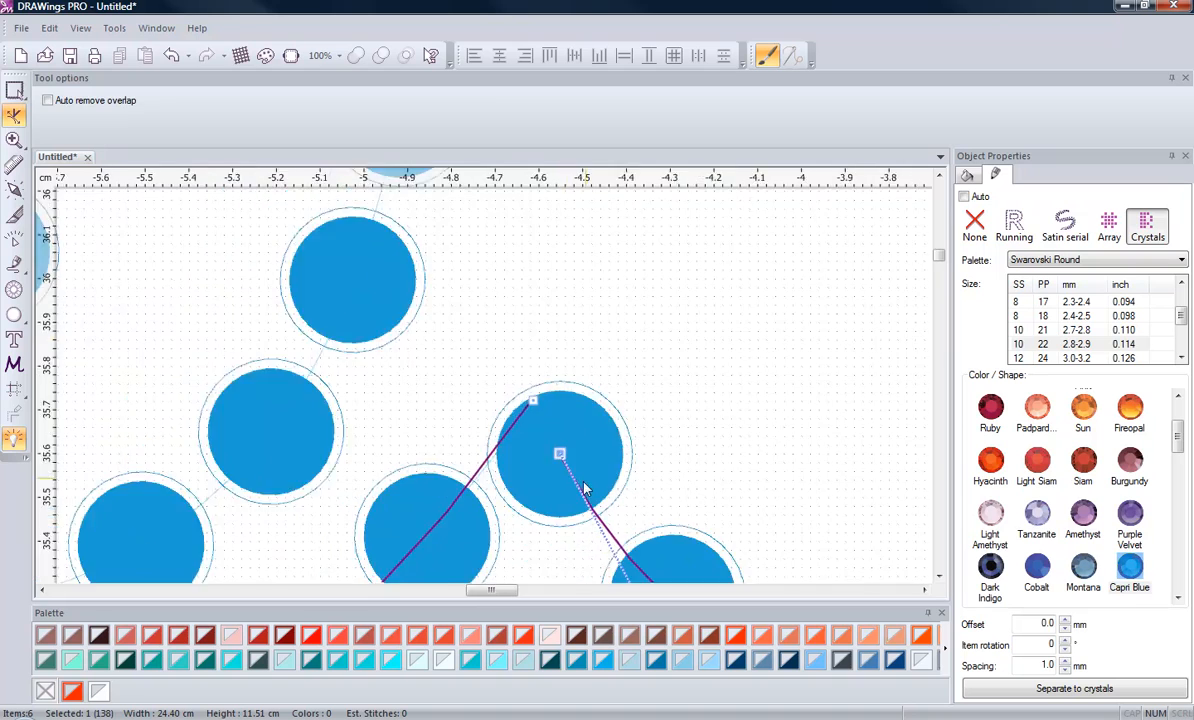
scroll(552, 470, "down", 5)
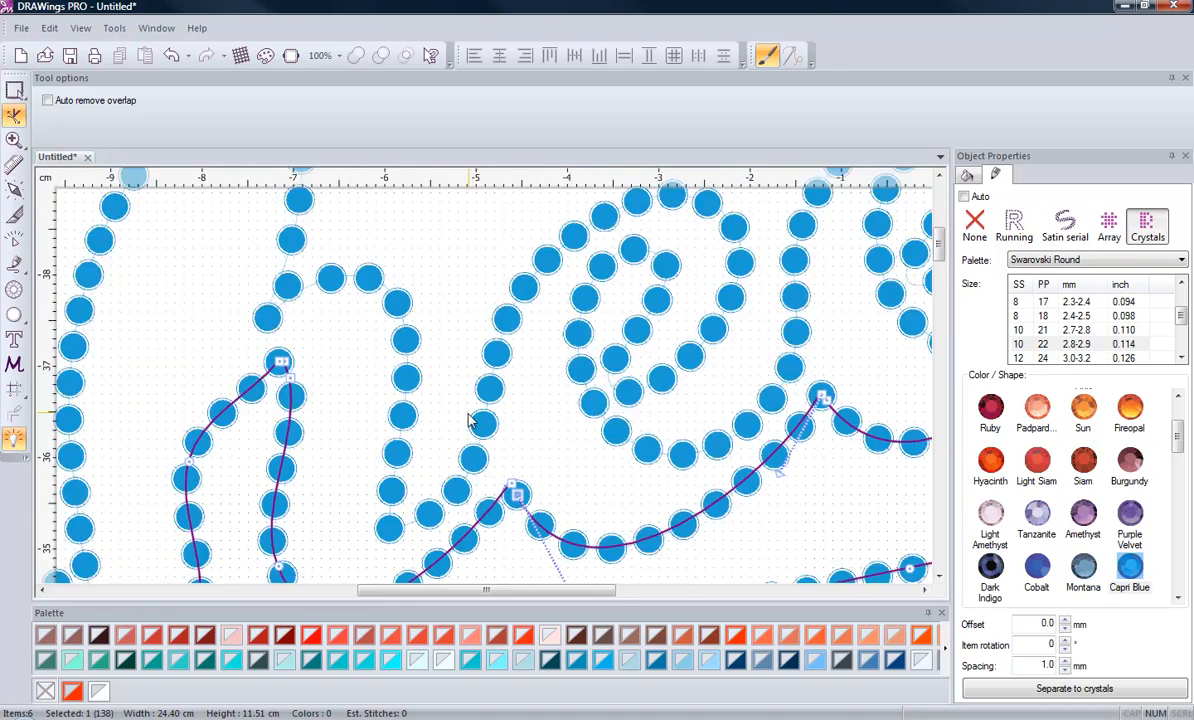
scroll(470, 420, "up", 2)
scroll(480, 463, "up", 4)
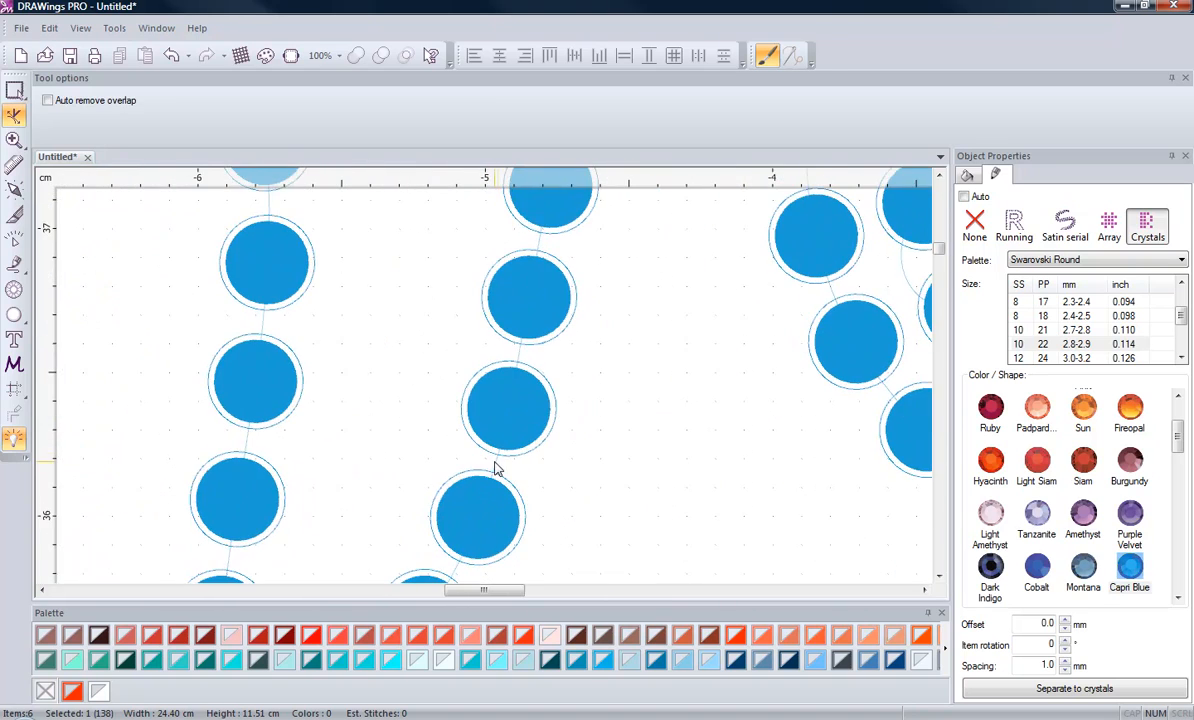
left_click(511, 412)
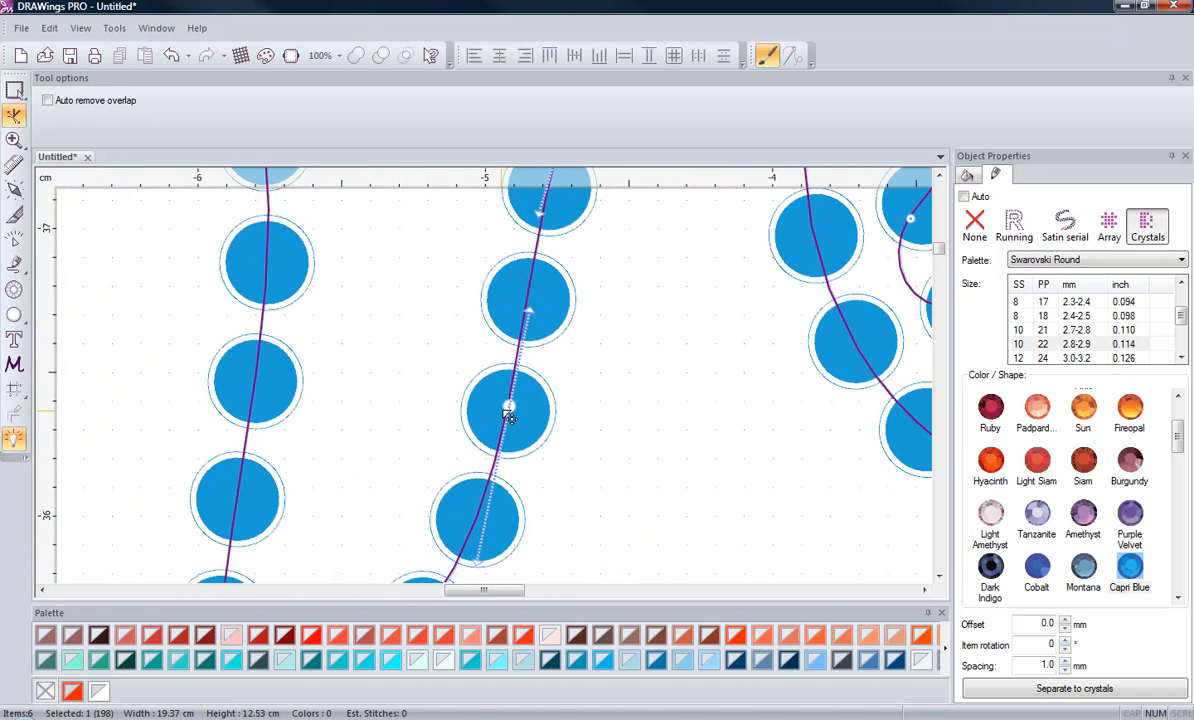
right_click(508, 410)
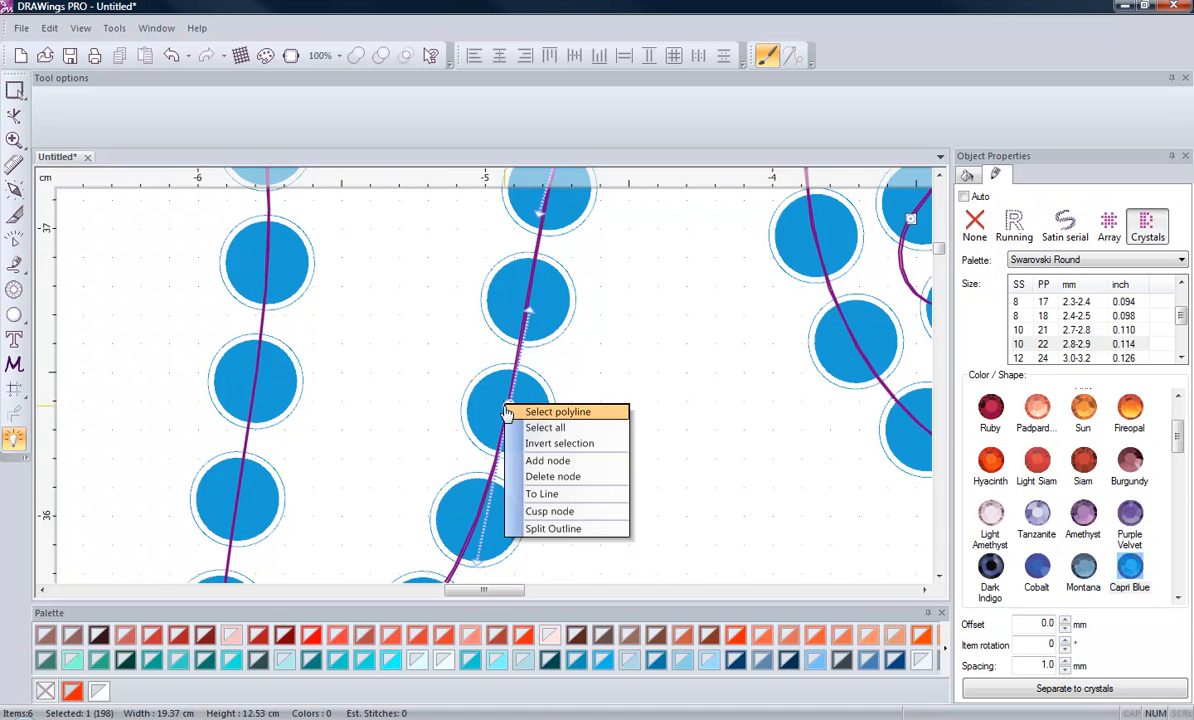
left_click(579, 517)
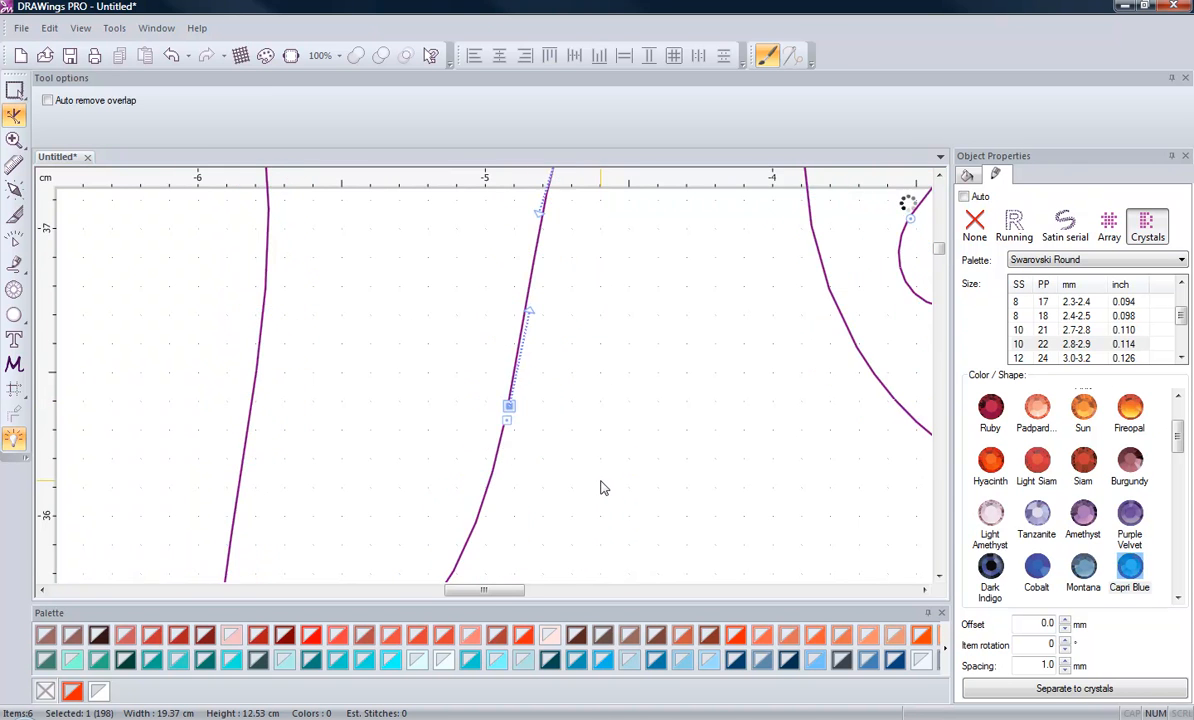
Add a node about 0.6 mm above the upper end of the split on the h-to-e stroke and convert it to a cusp
scroll(565, 488, "up", 2)
scroll(566, 488, "up", 2)
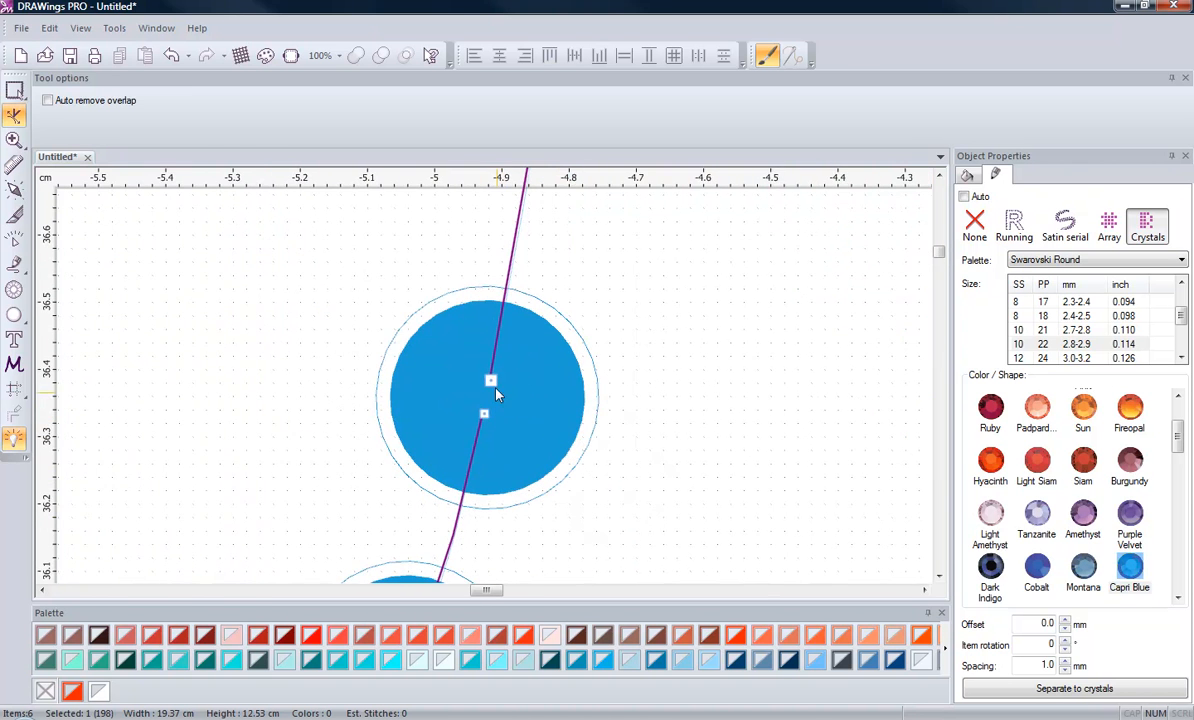
scroll(479, 427, "down", 5)
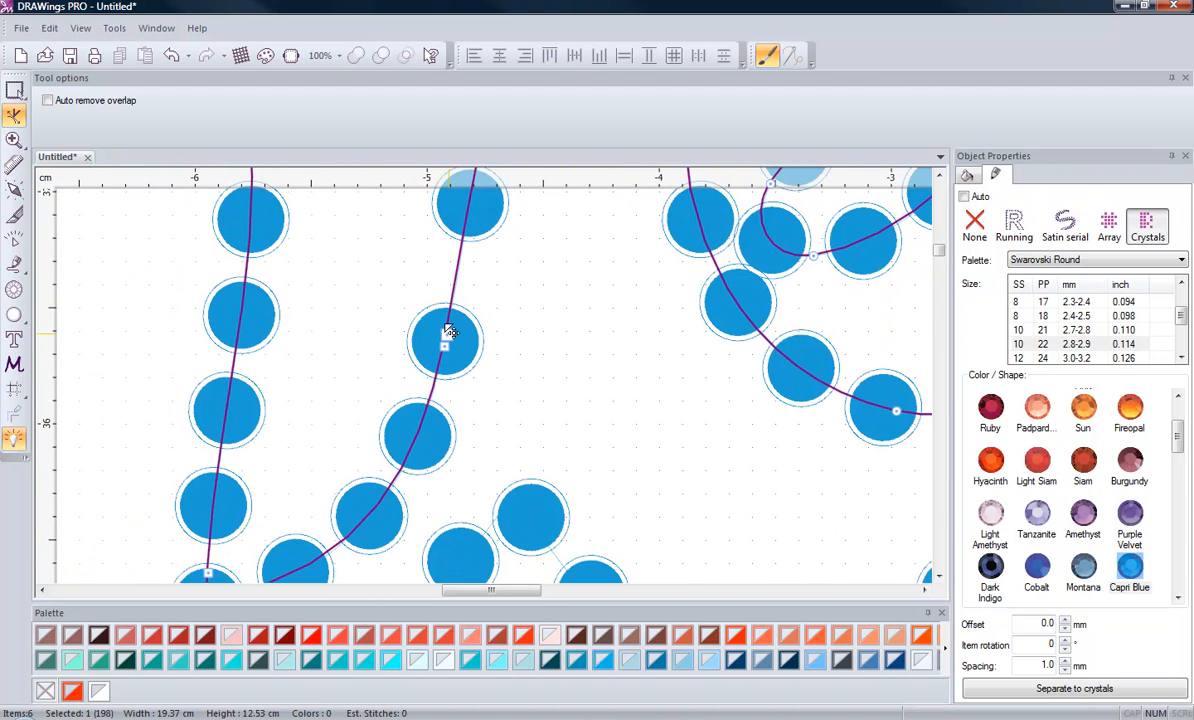
scroll(447, 335, "up", 4)
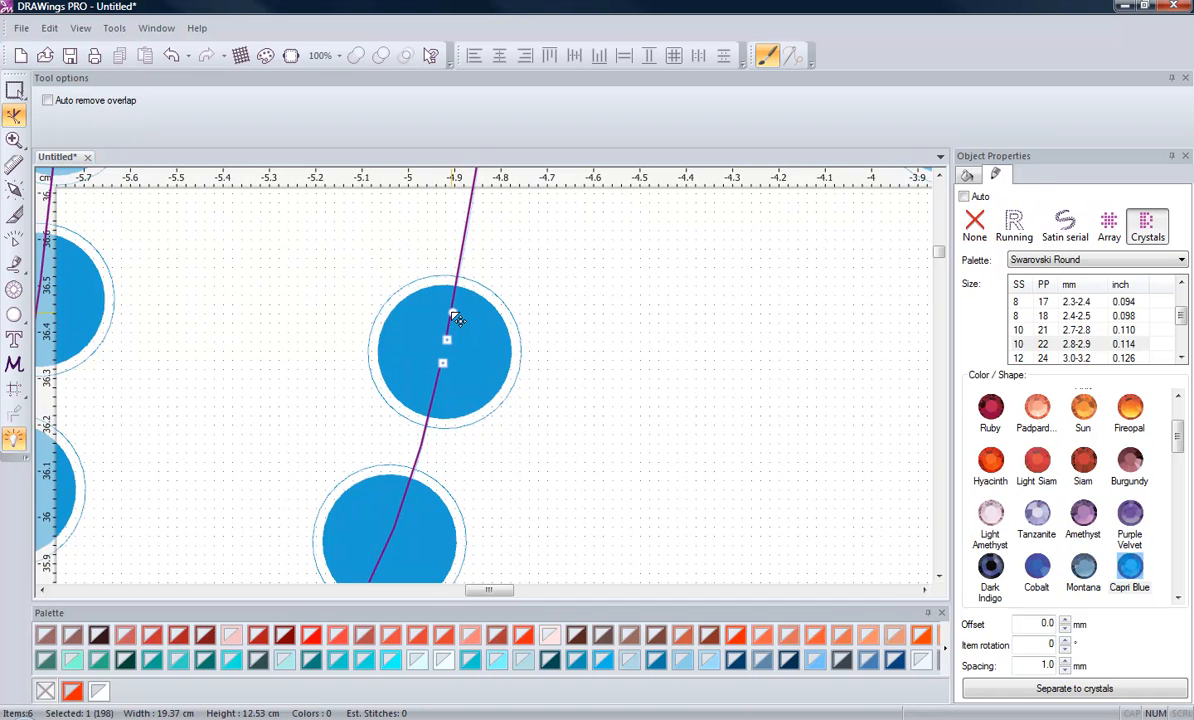
left_click(453, 313)
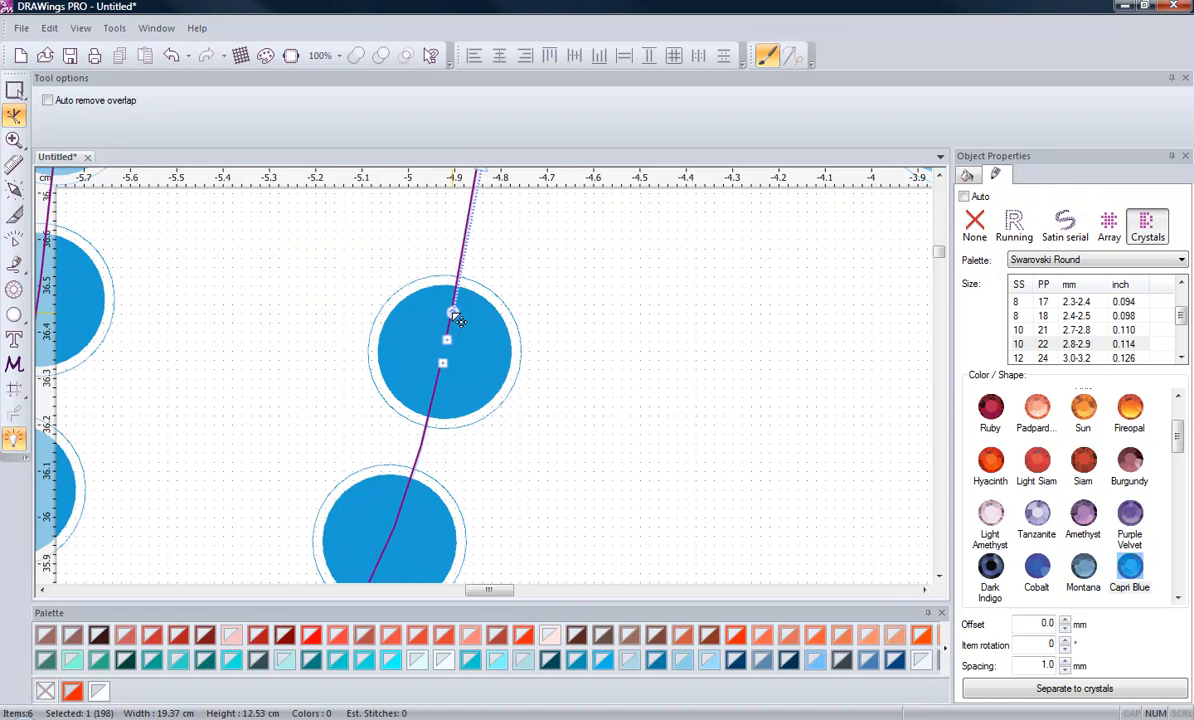
right_click(456, 317)
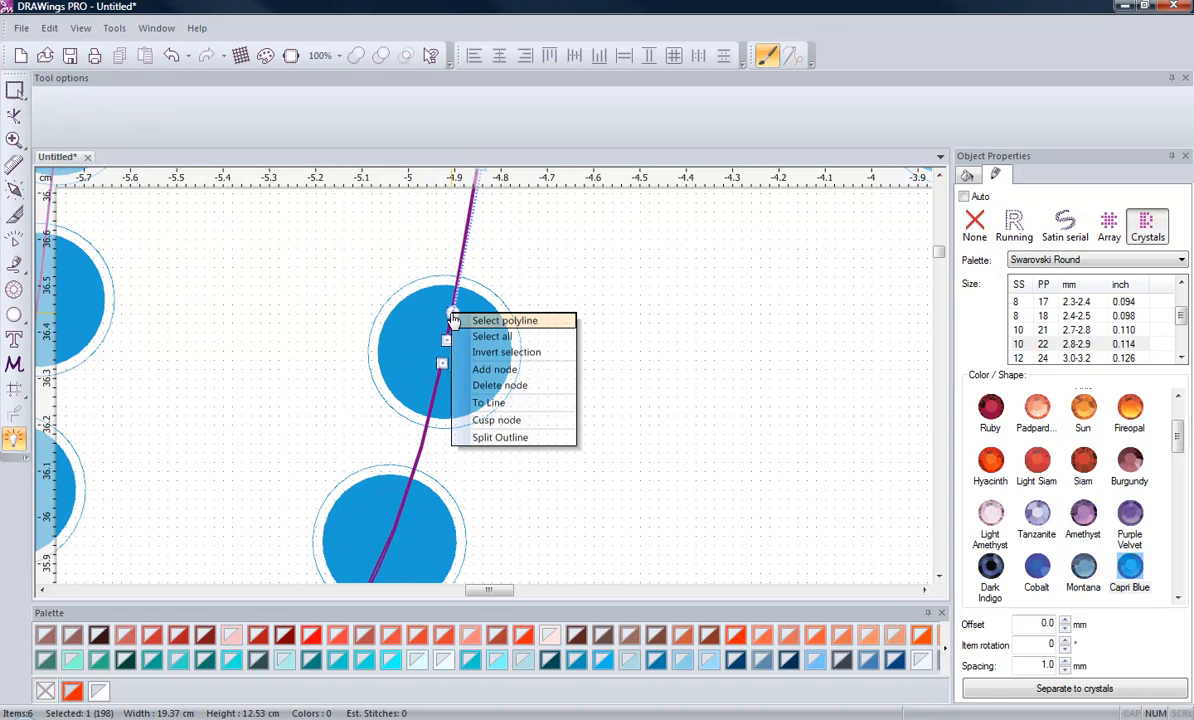
left_click(520, 424)
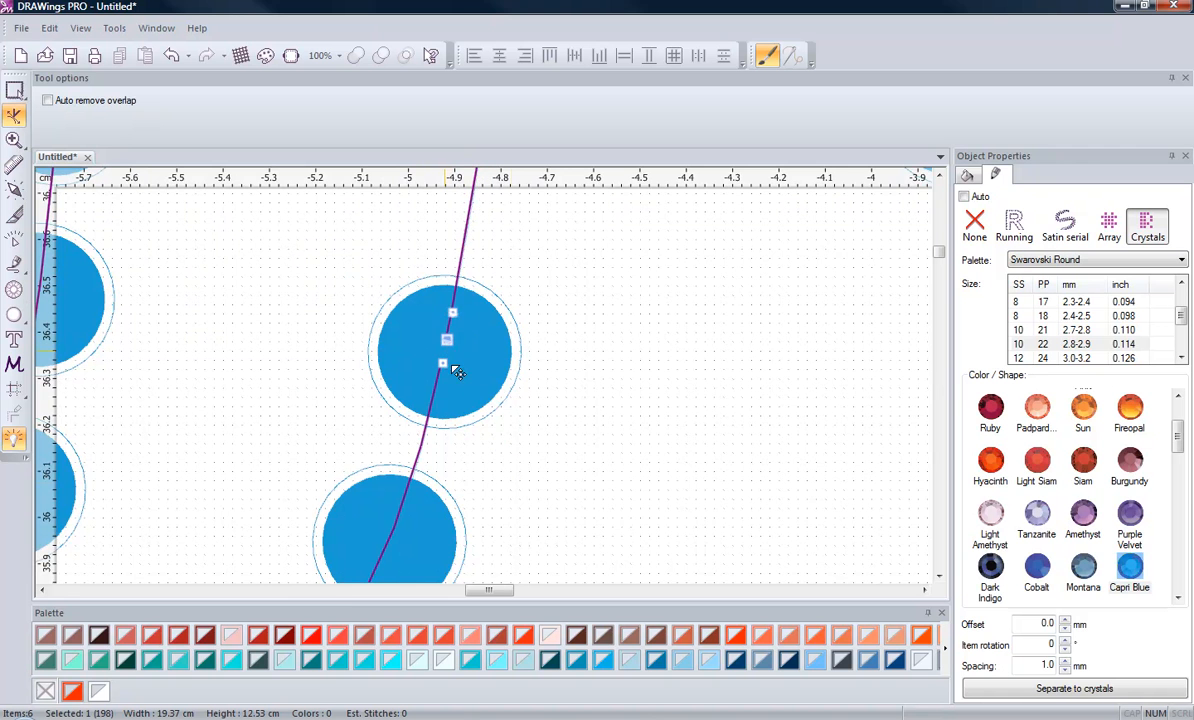
Extend the split's upper end down to the peak crystal of the lower outline, adjusting its curve handle into a gently bent connecting line
left_click_drag(453, 373, 545, 571)
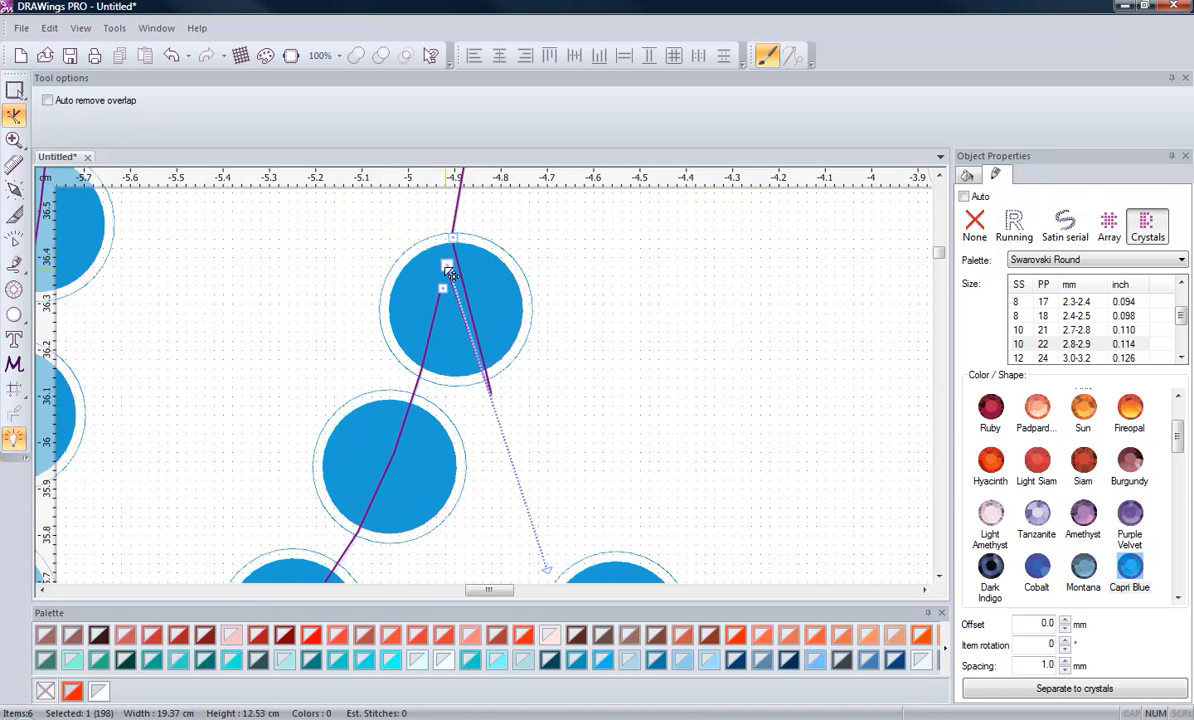
left_click_drag(450, 266, 668, 338)
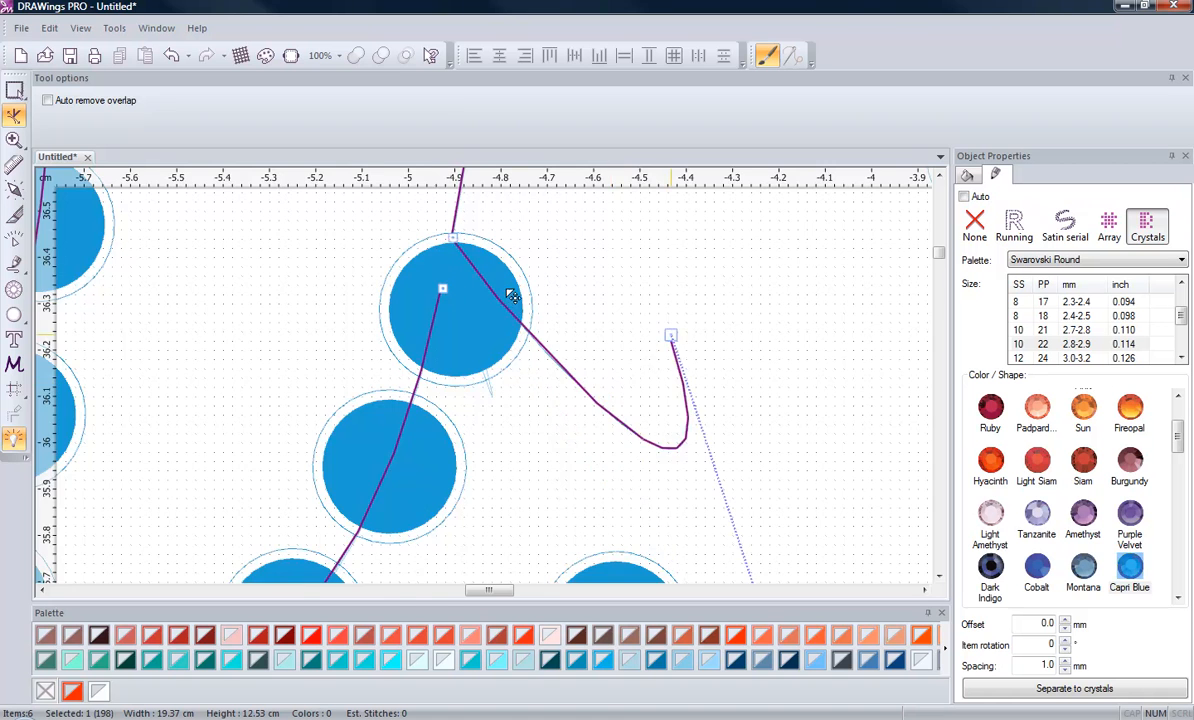
scroll(530, 310, "down", 5)
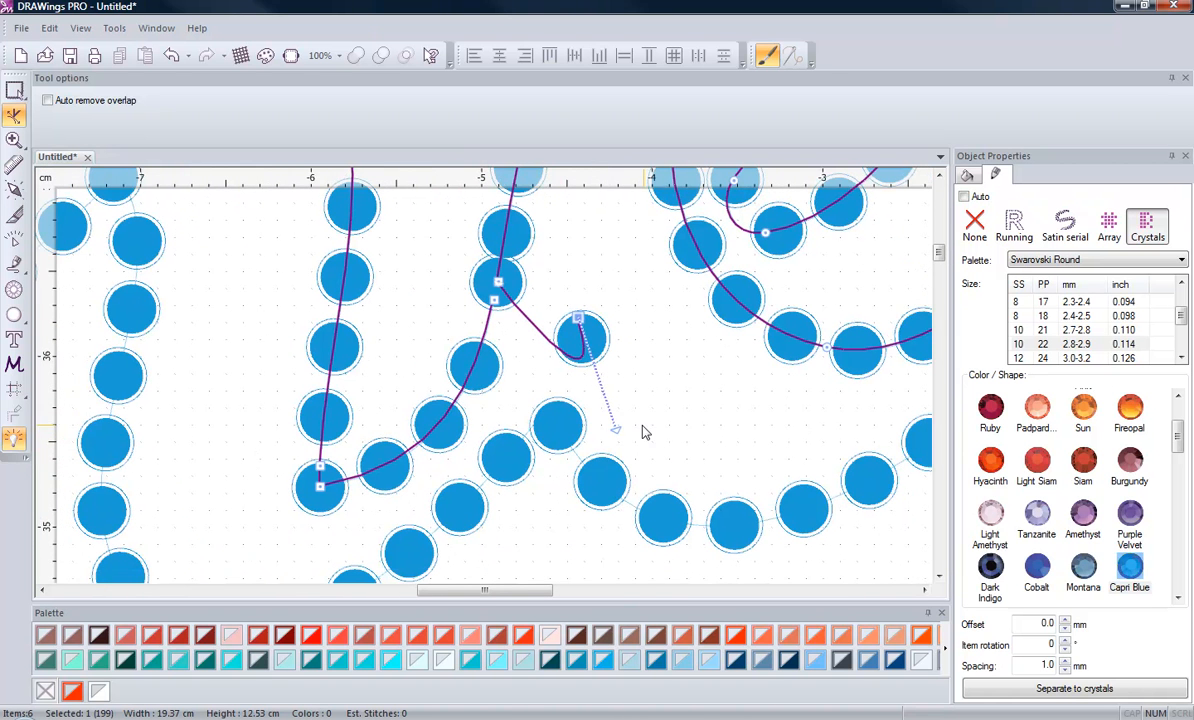
left_click_drag(624, 438, 426, 298)
left_click_drag(580, 322, 559, 428)
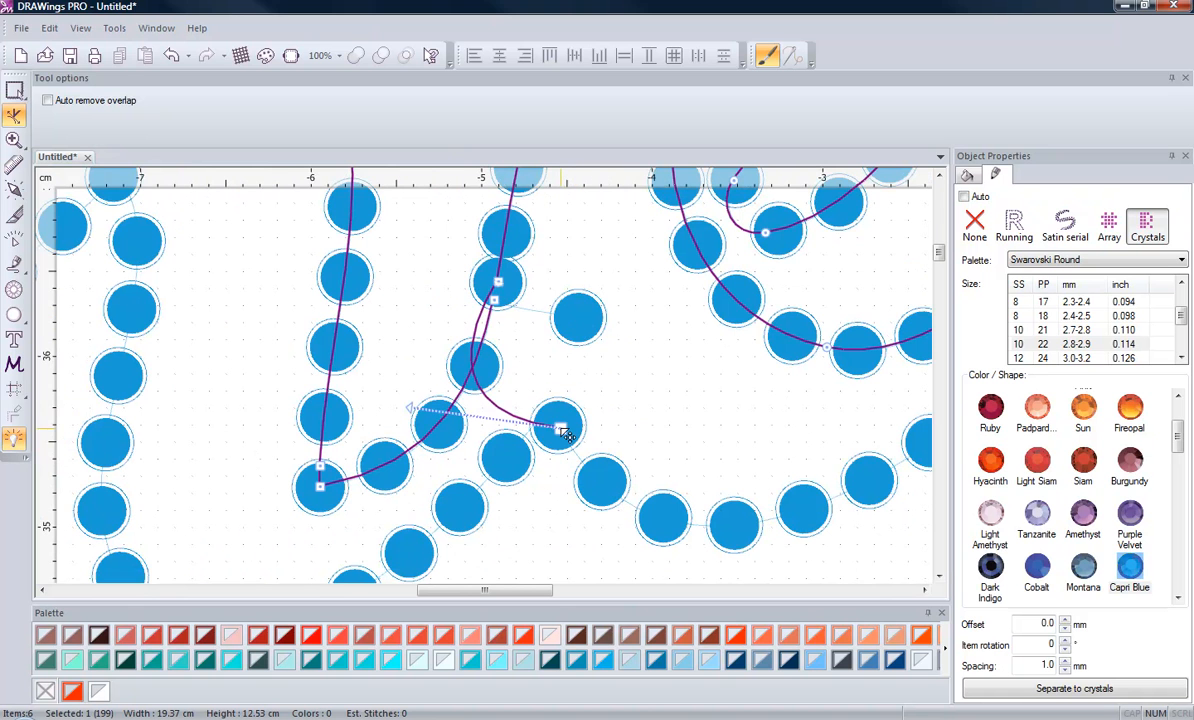
left_click_drag(418, 400, 507, 388)
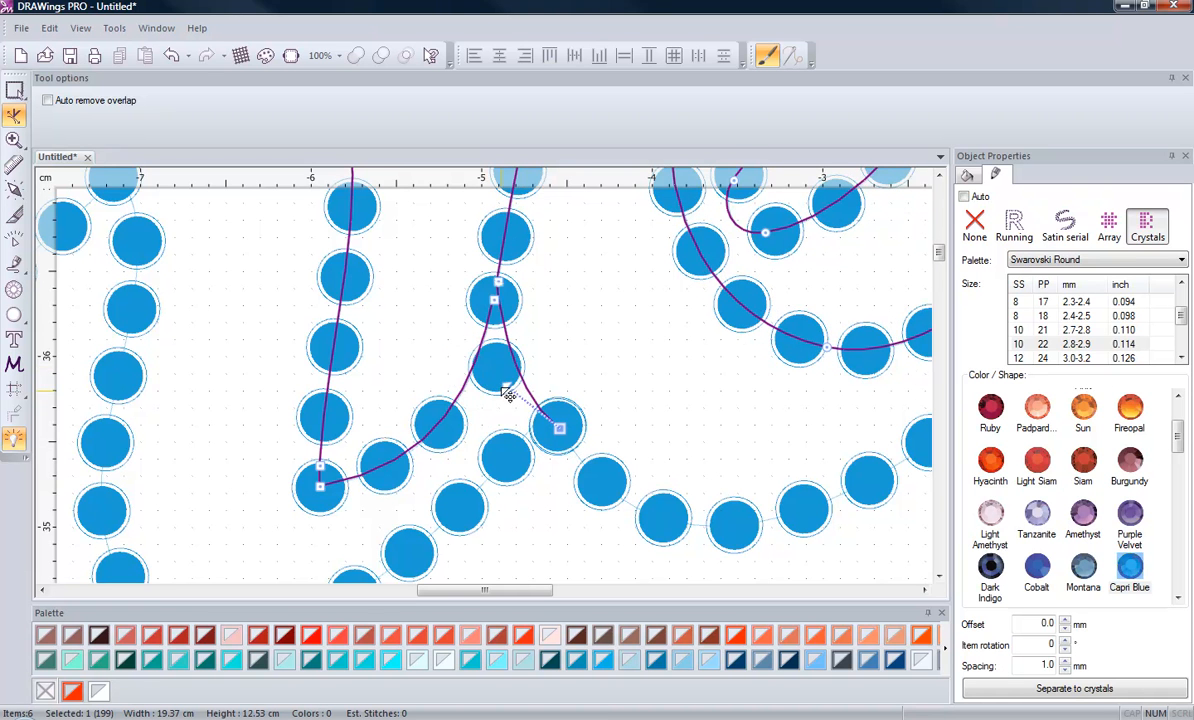
left_click_drag(508, 393, 521, 385)
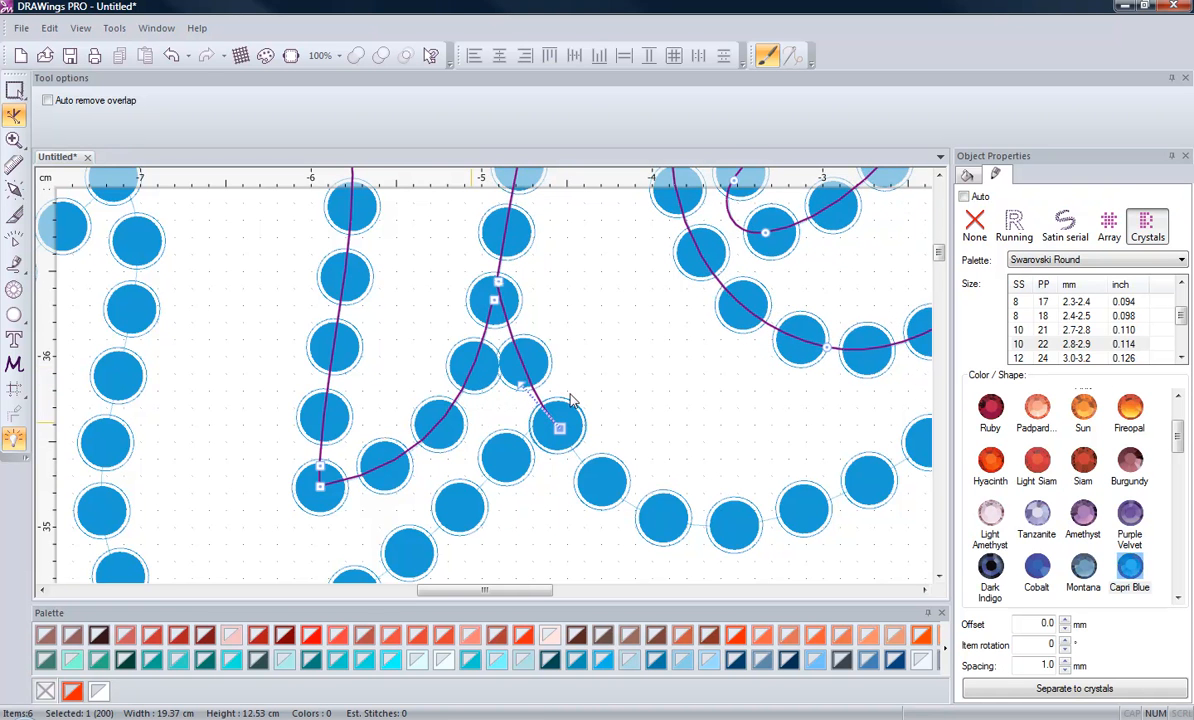
Check the crystal placement around the split peak between the h and first e, and along the lower outline across the word
scroll(557, 478, "down", 5)
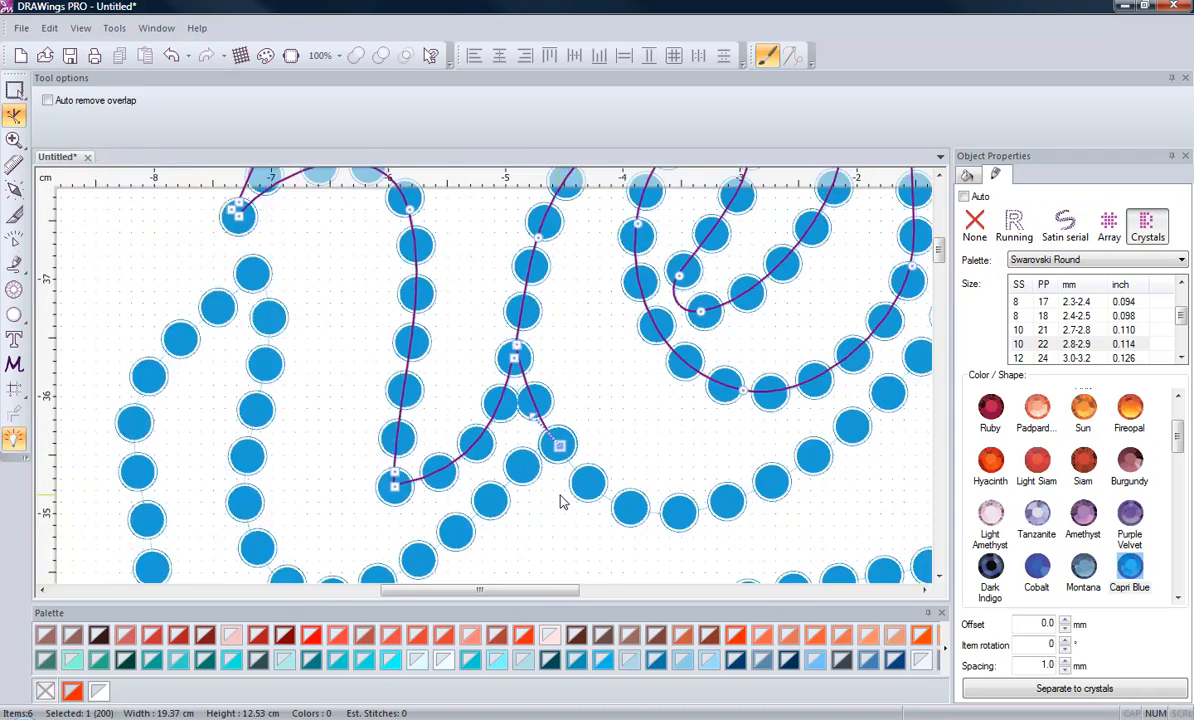
scroll(562, 502, "up", 6)
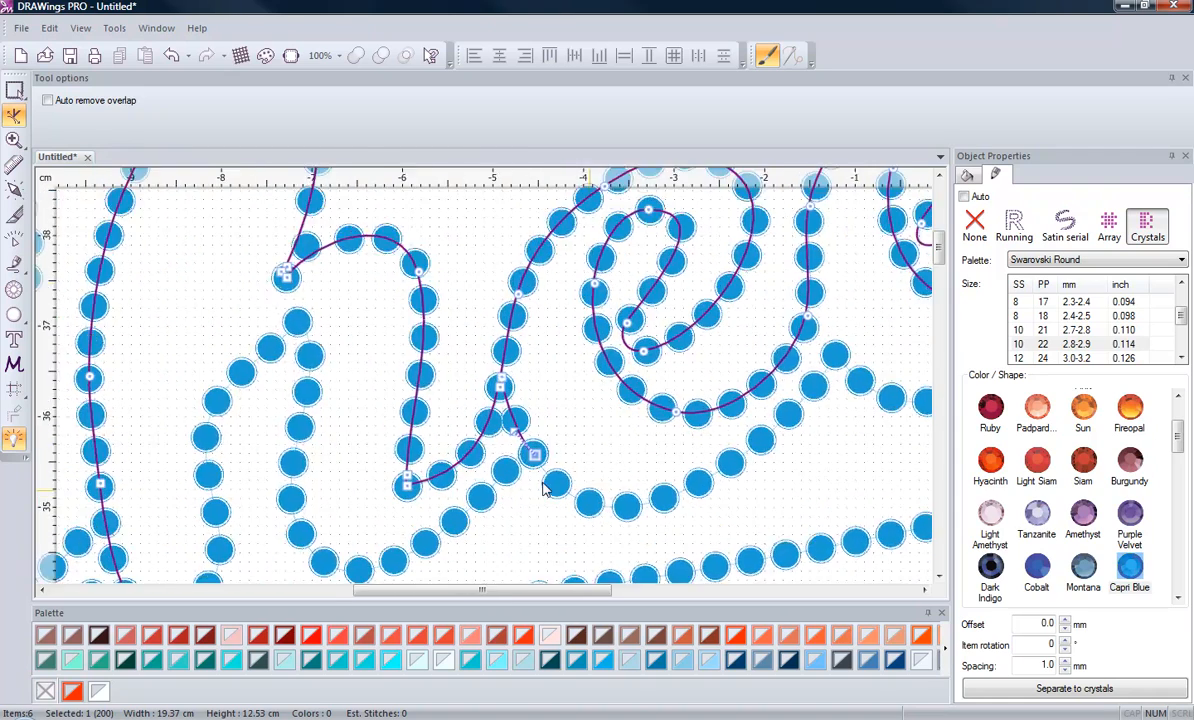
scroll(502, 478, "up", 2)
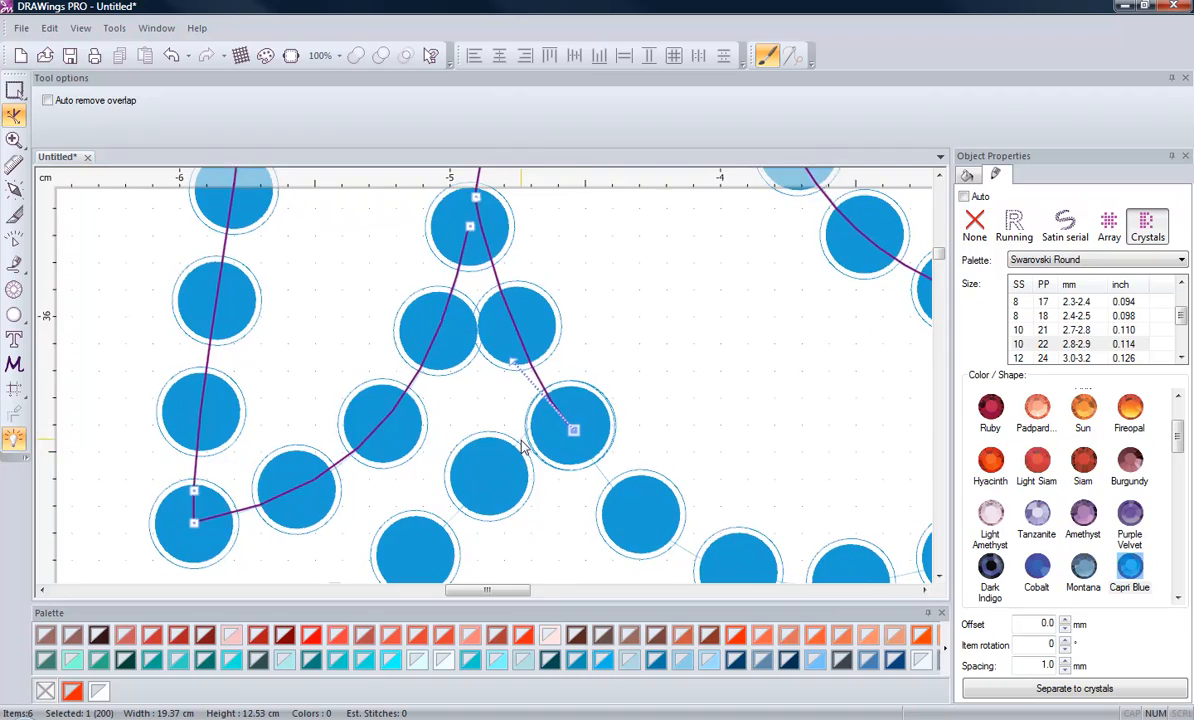
left_click(524, 448)
scroll(572, 441, "down", 8)
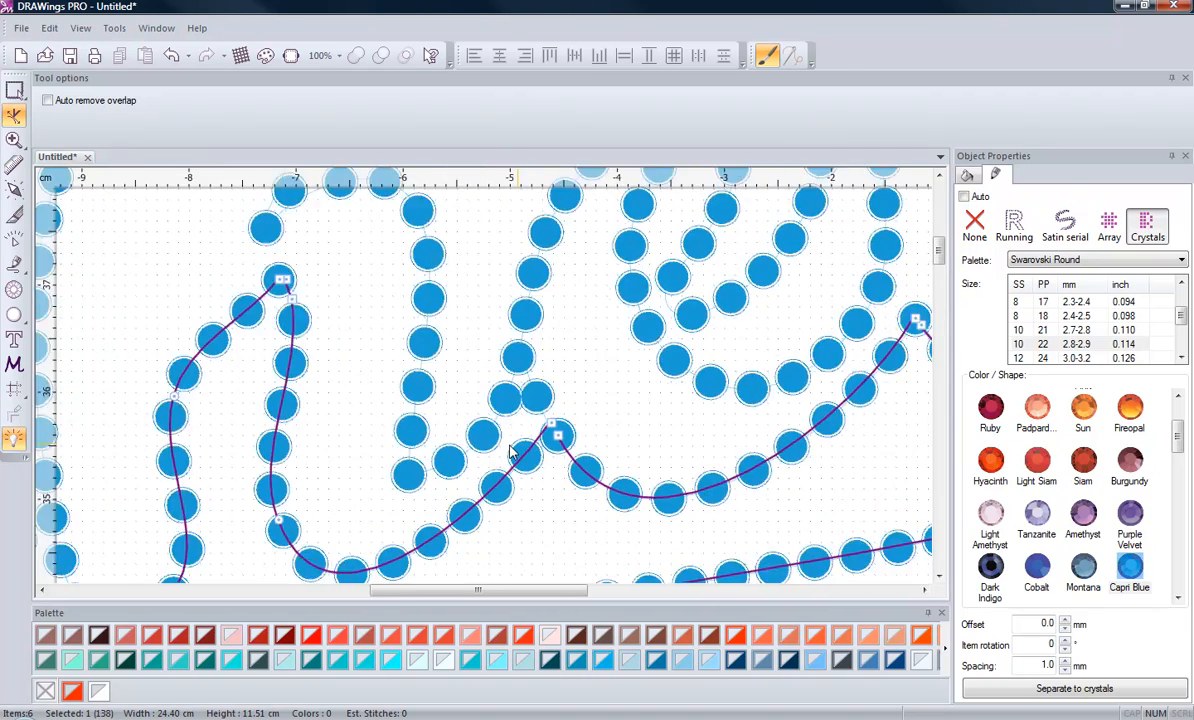
scroll(492, 400, "down", 1)
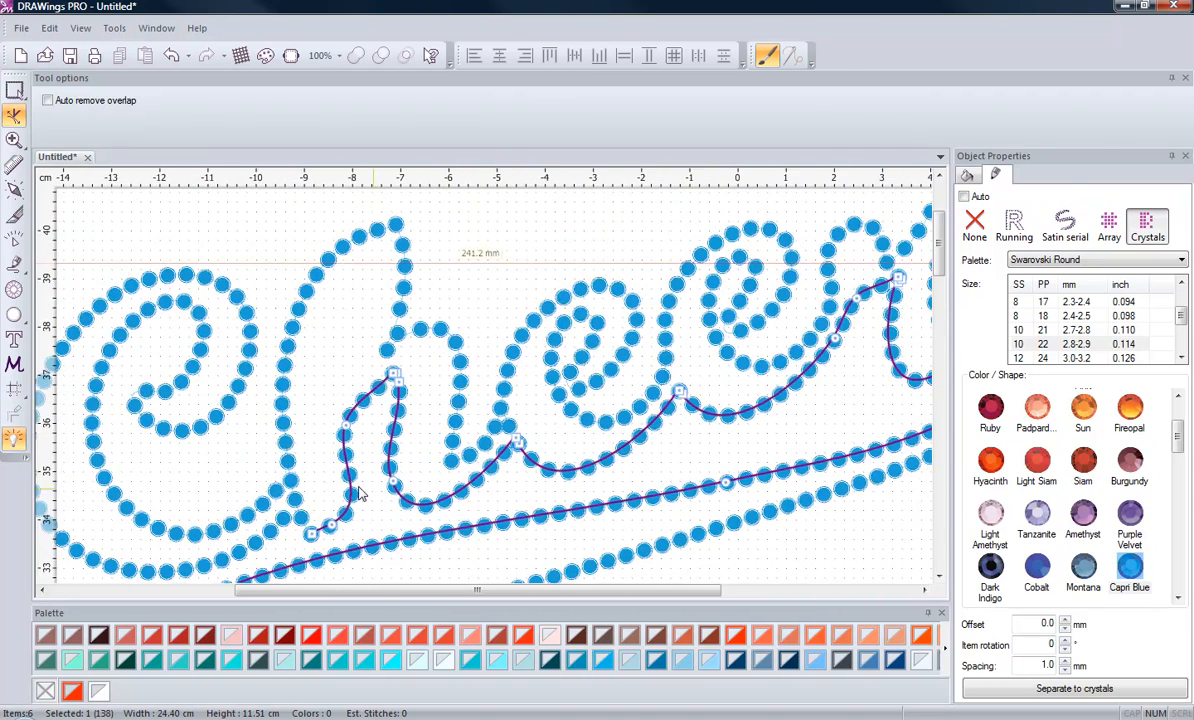
scroll(360, 493, "down", 2)
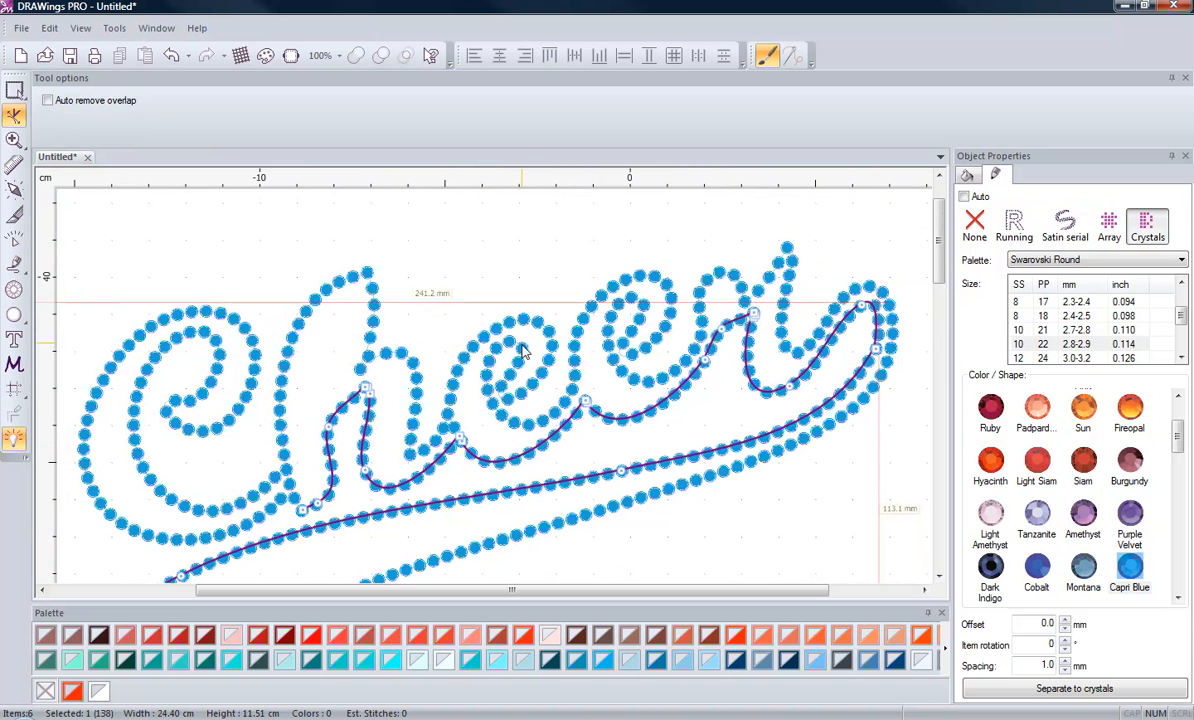
Break the upper lettering outline apart so the h and the rest of the lettering become separate objects
left_click(537, 325)
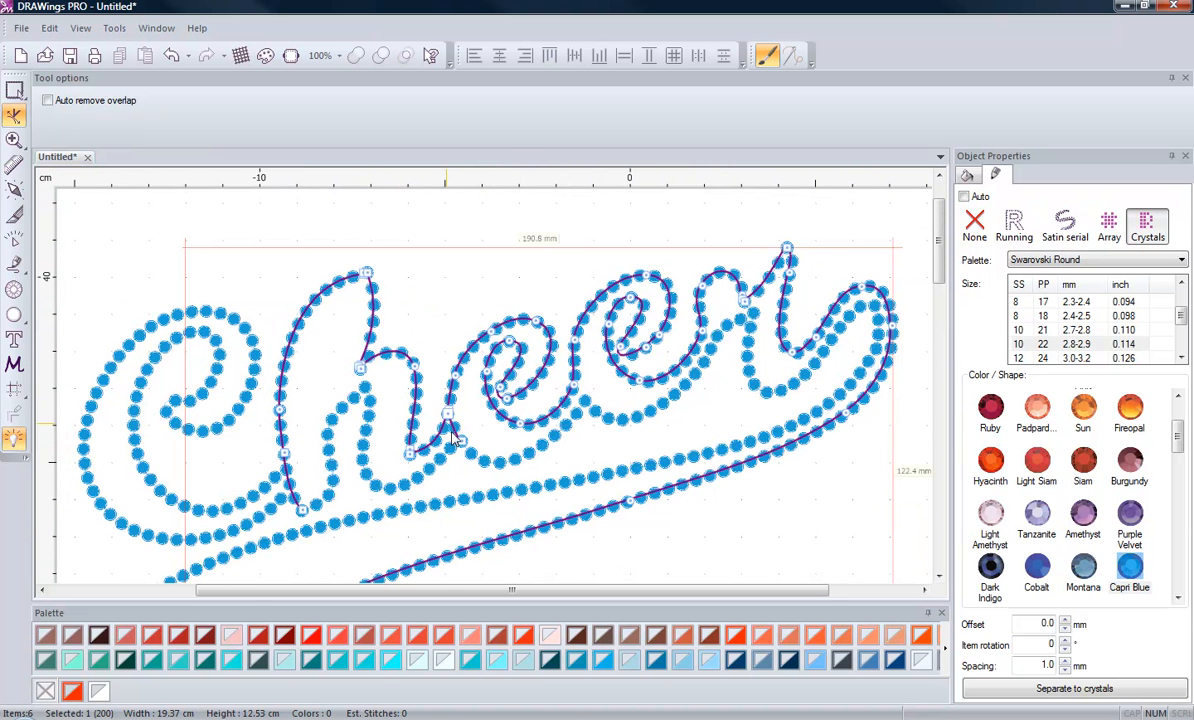
scroll(453, 474, "up", 10)
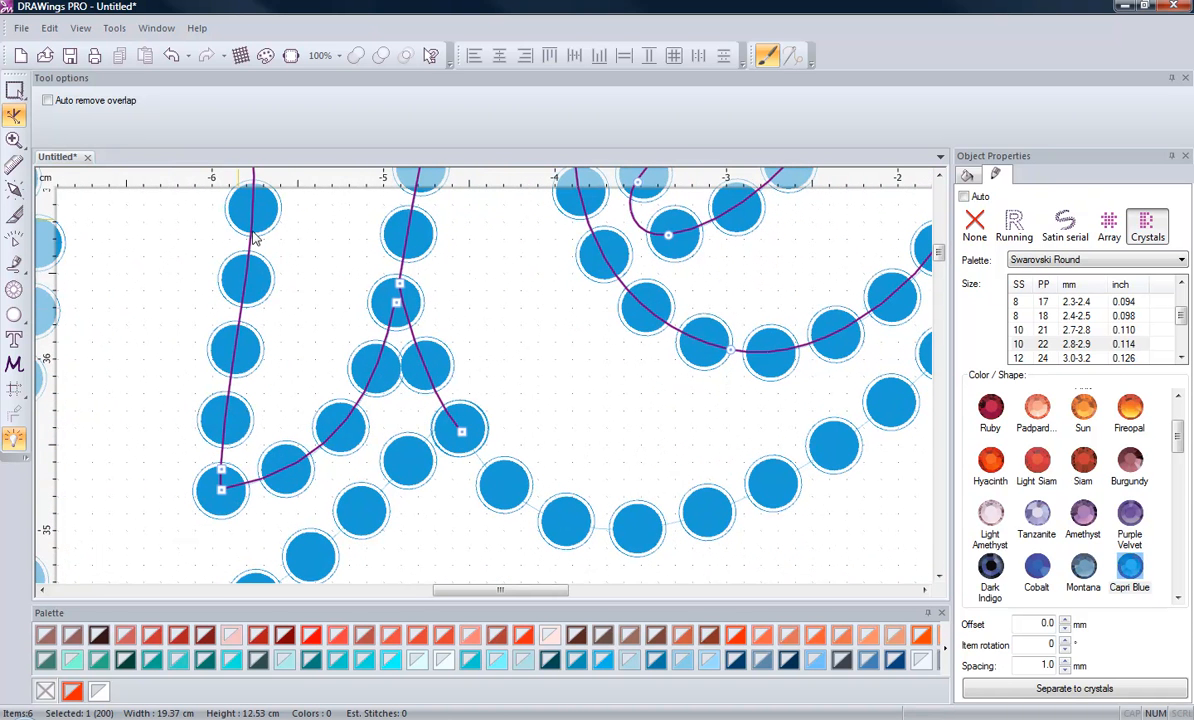
right_click(397, 332)
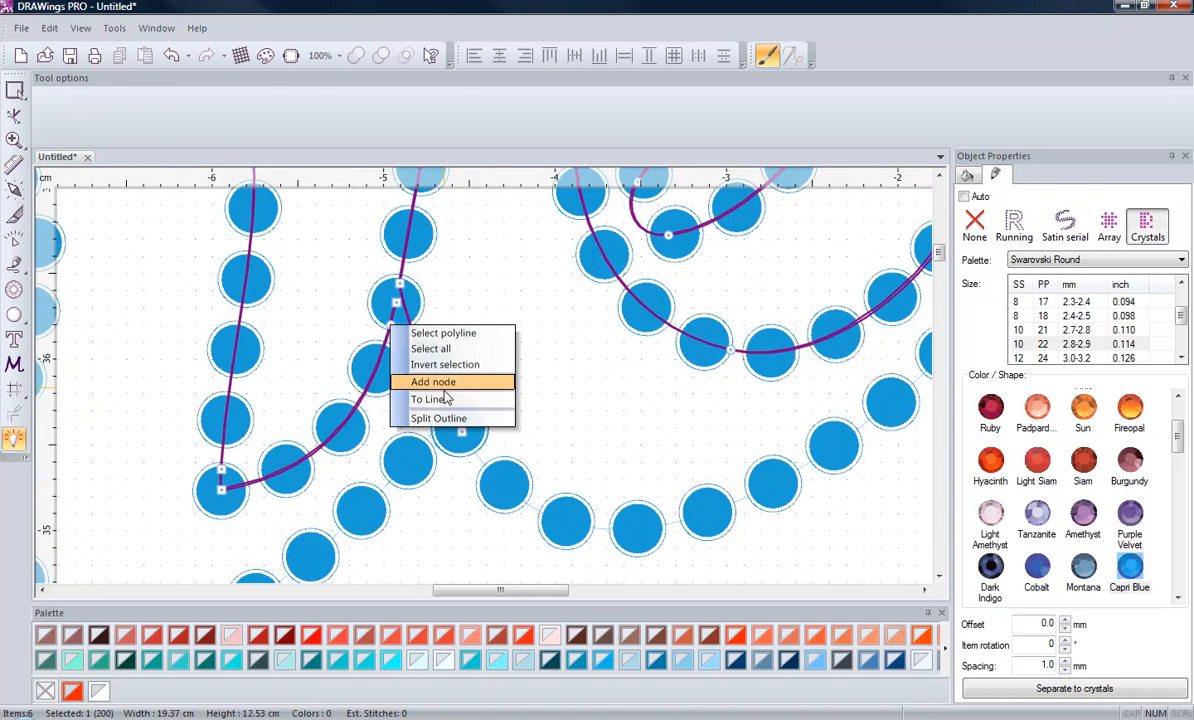
left_click(420, 358)
left_click(14, 90)
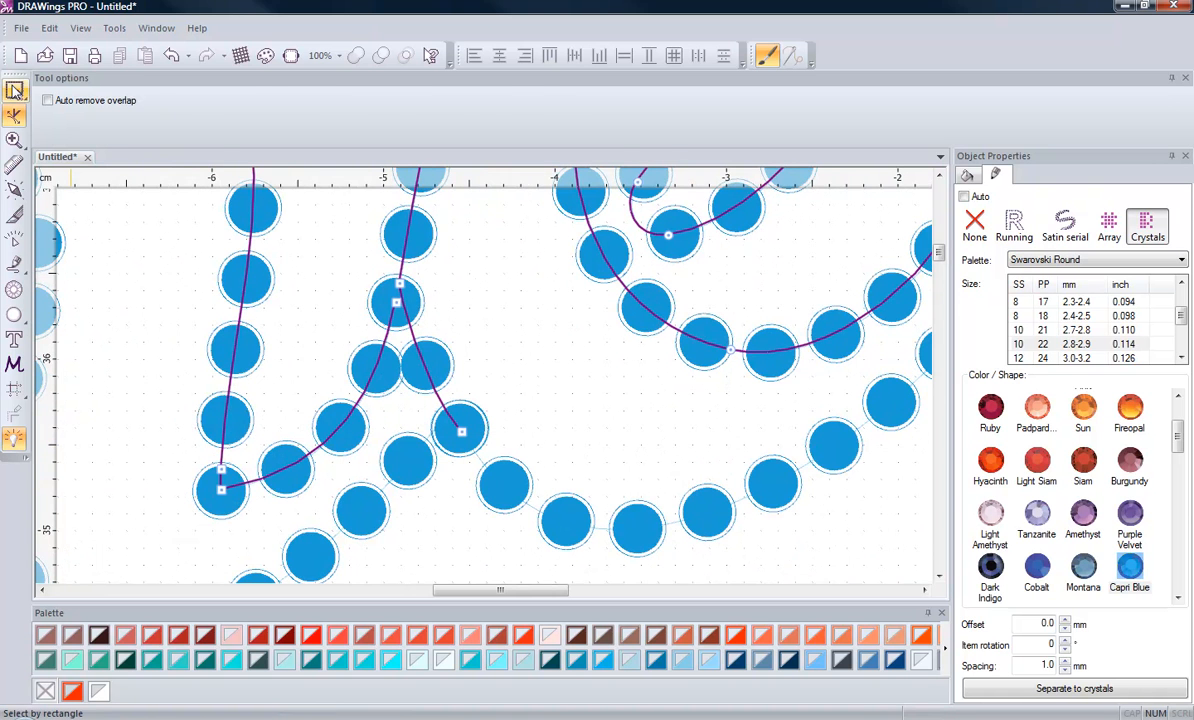
right_click(404, 261)
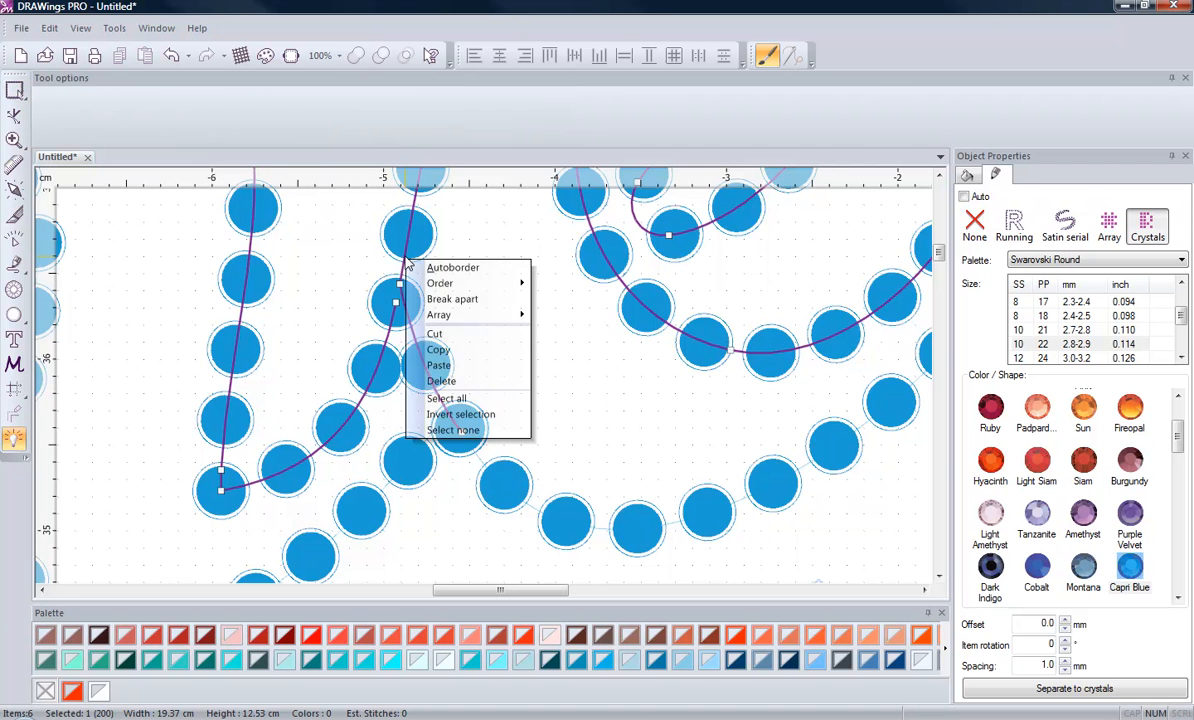
left_click(489, 301)
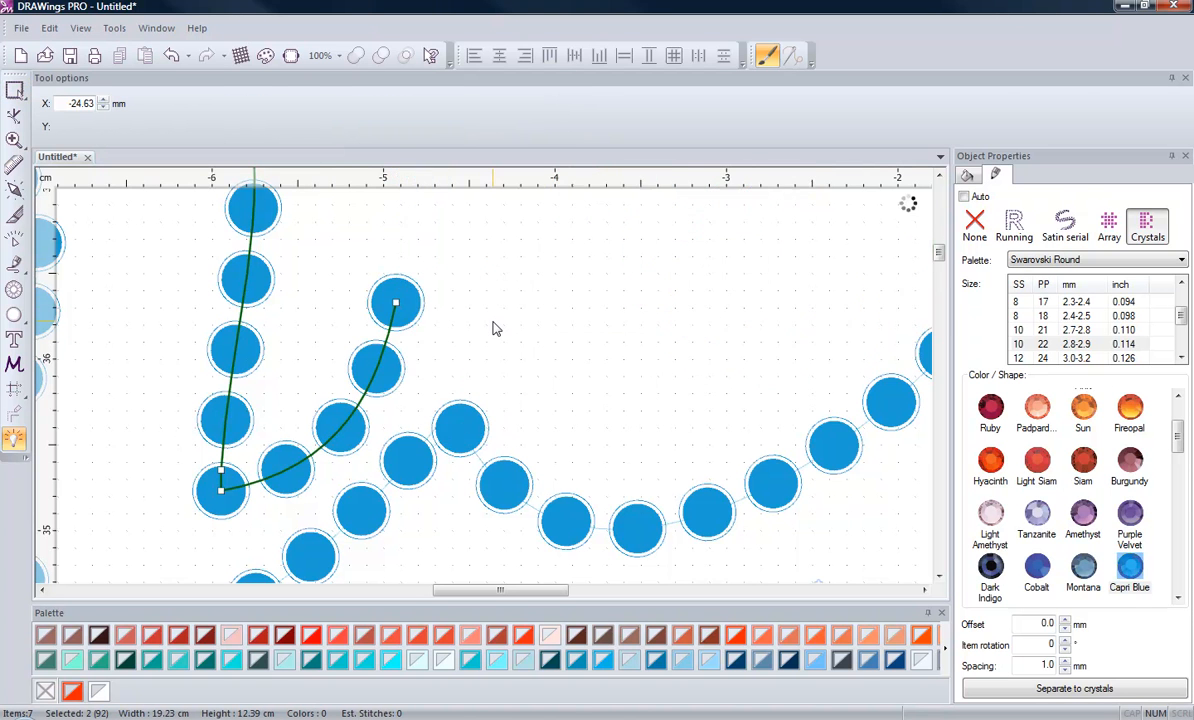
Break the lower lettering outline apart at its split peaks, including the peak between the h and first e
left_click(356, 337)
scroll(355, 400, "down", 3)
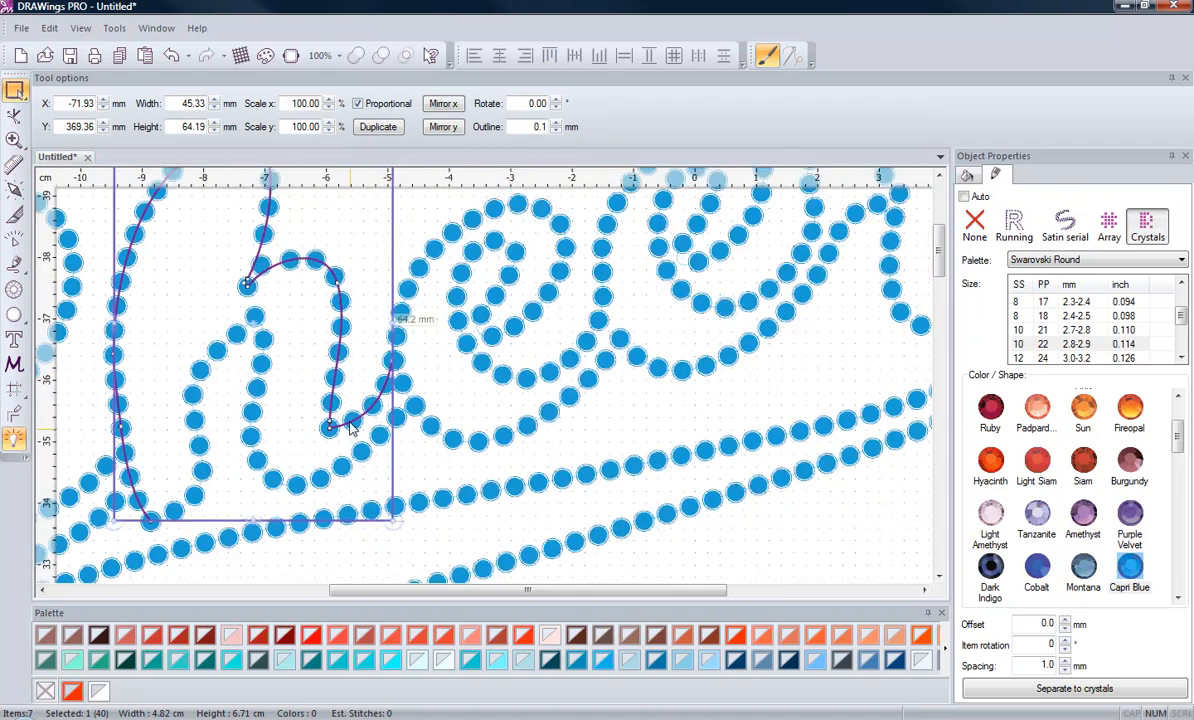
scroll(218, 365, "down", 1)
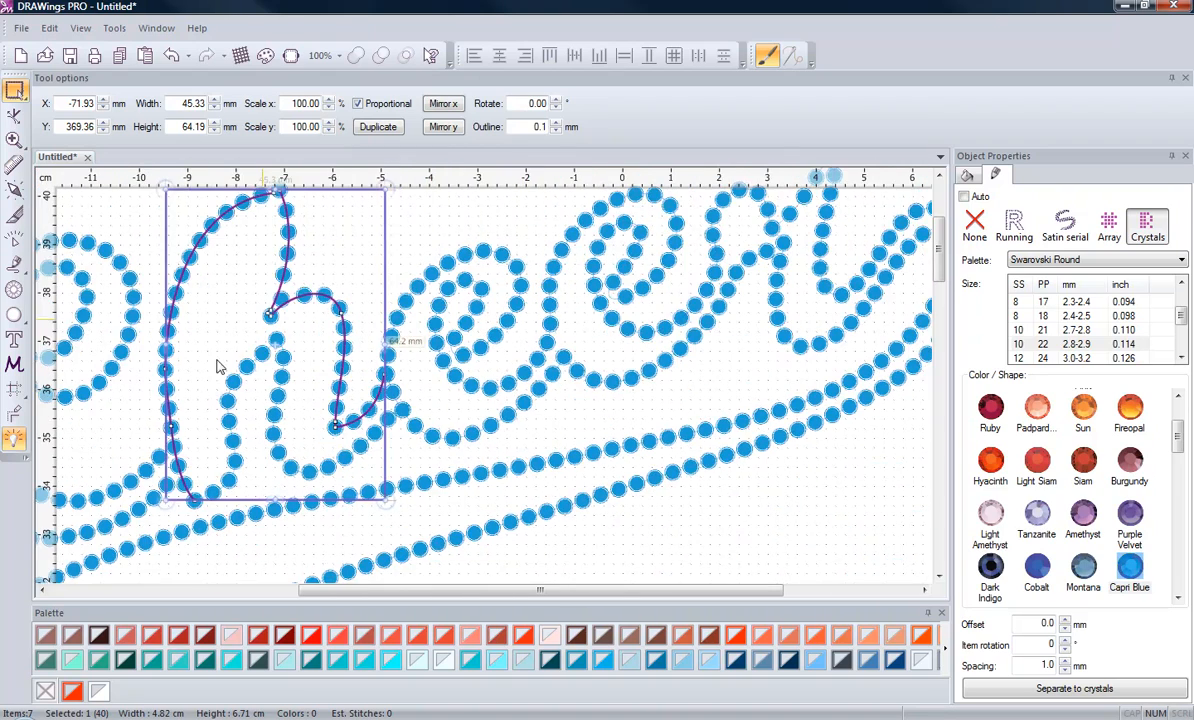
left_click(473, 360)
scroll(415, 412, "up", 6)
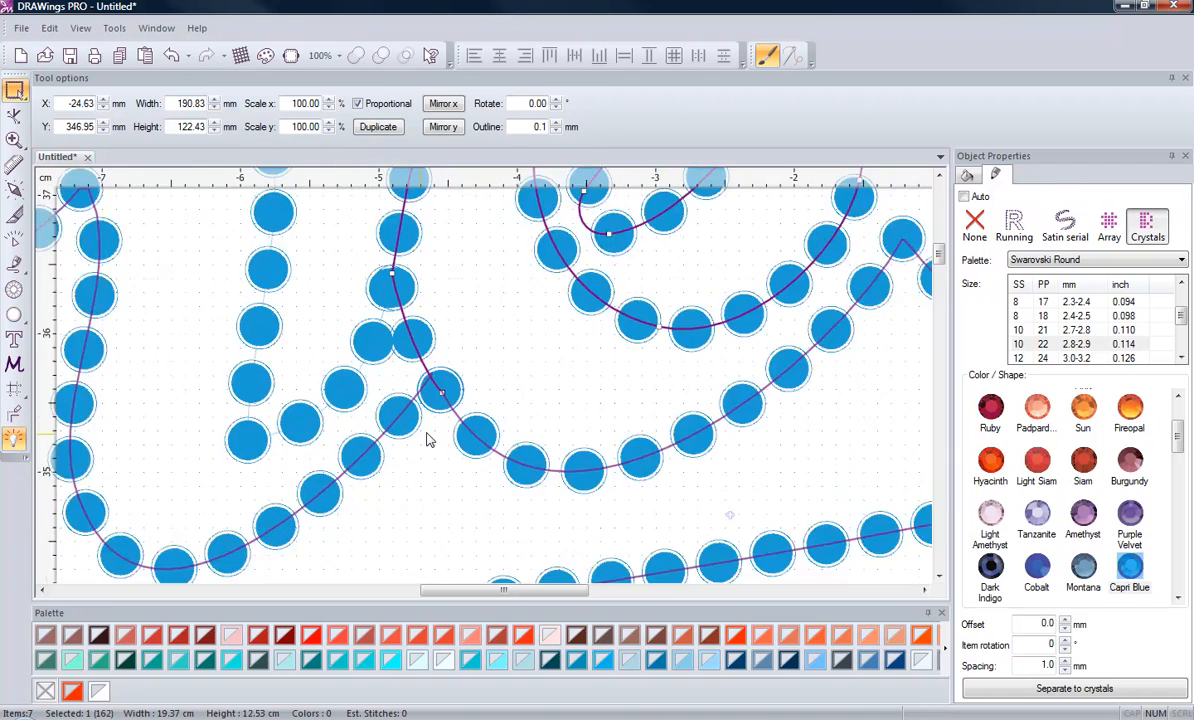
left_click(480, 425)
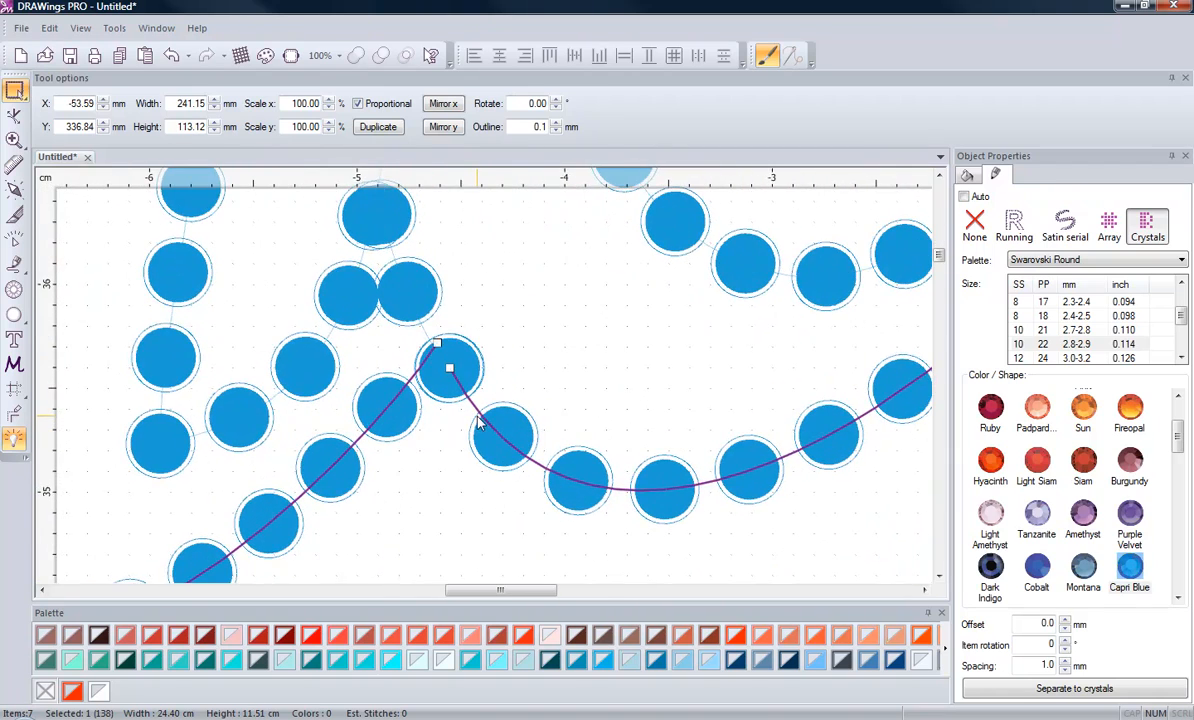
scroll(478, 423, "down", 4)
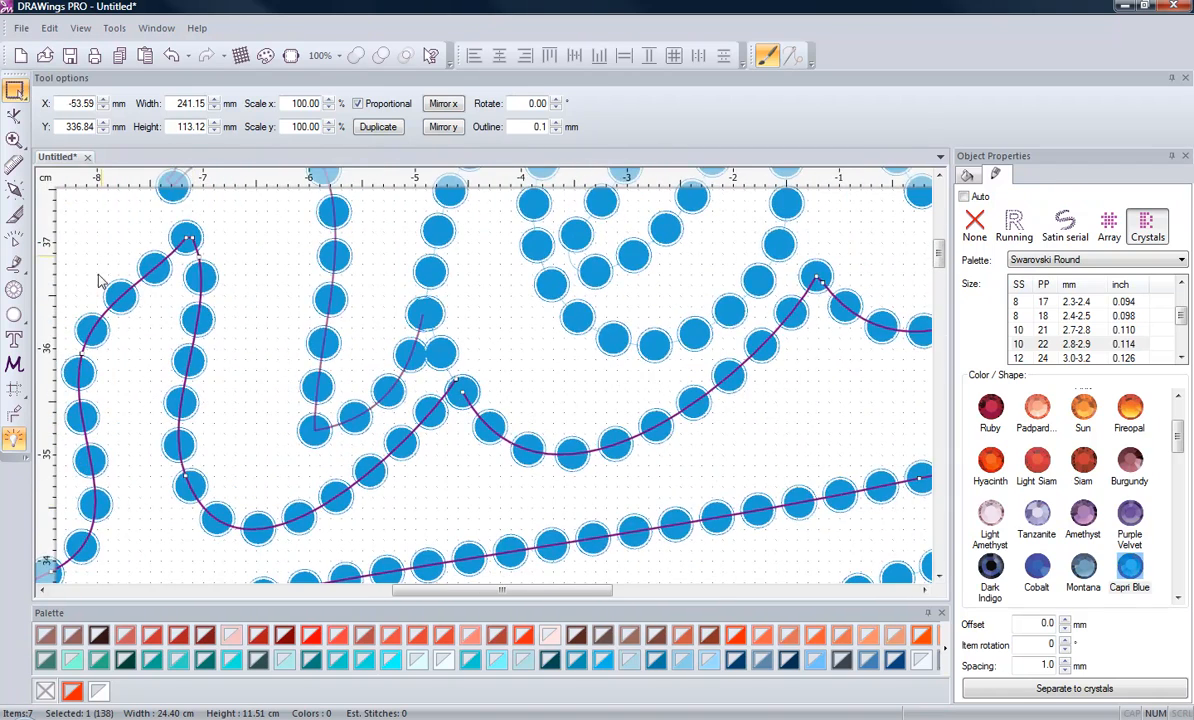
right_click(490, 430)
mouse_move(490, 428)
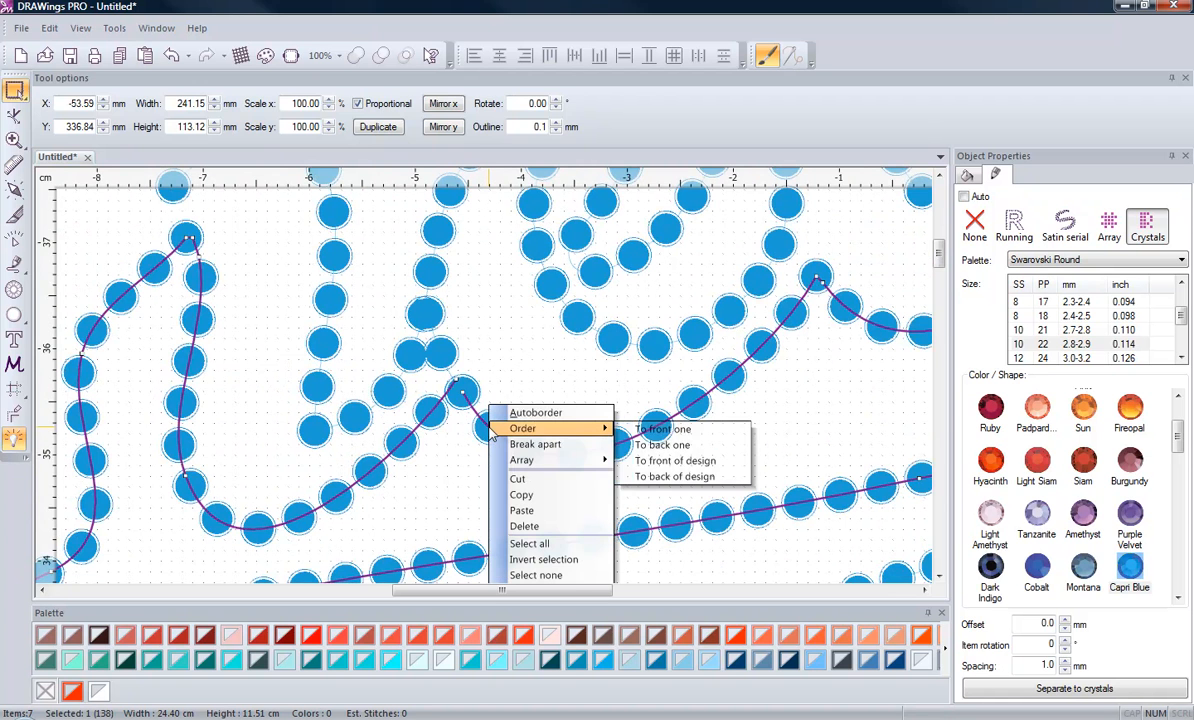
left_click(540, 445)
Trim the separated lower h piece back by one crystal, adding a node at the second crystal and deleting the end node at the peak
left_click(455, 410)
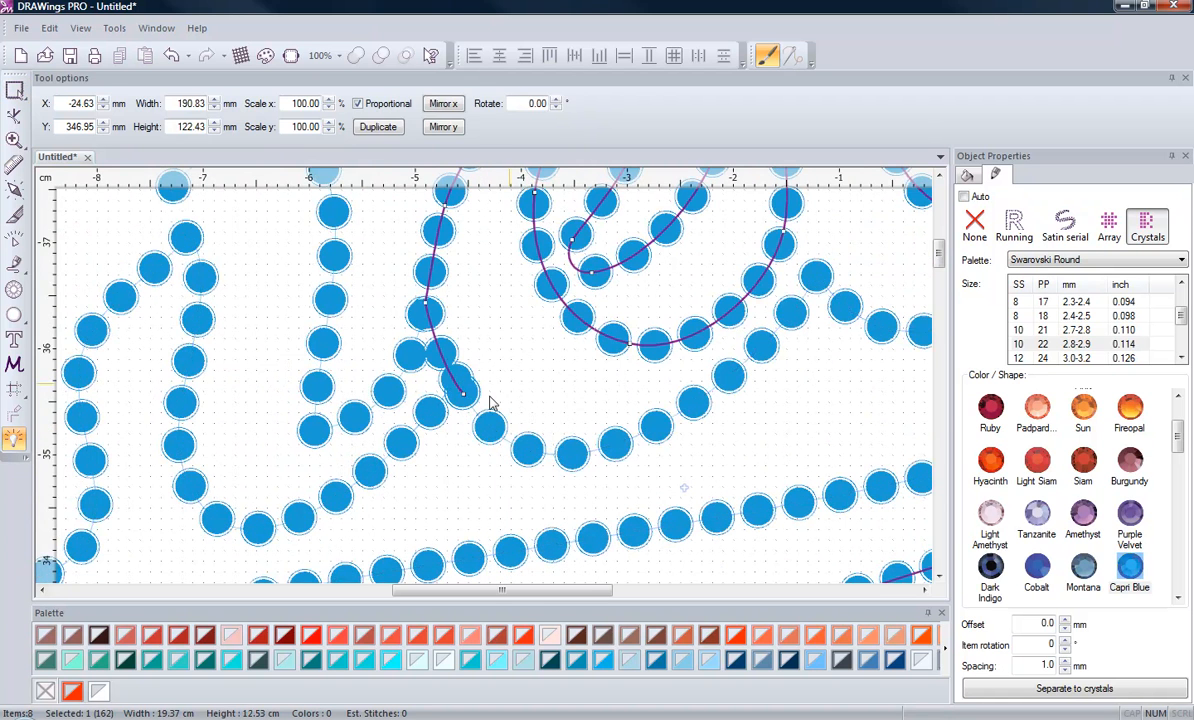
left_click(428, 420)
scroll(440, 405, "up", 5)
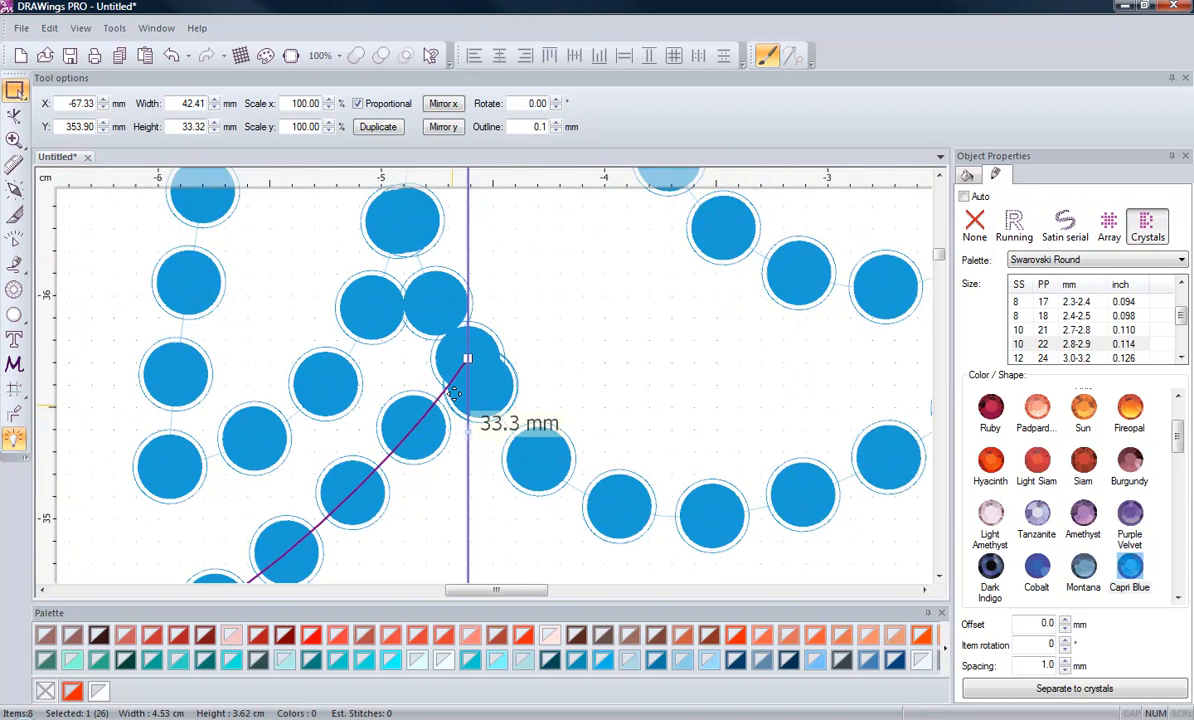
left_click(14, 114)
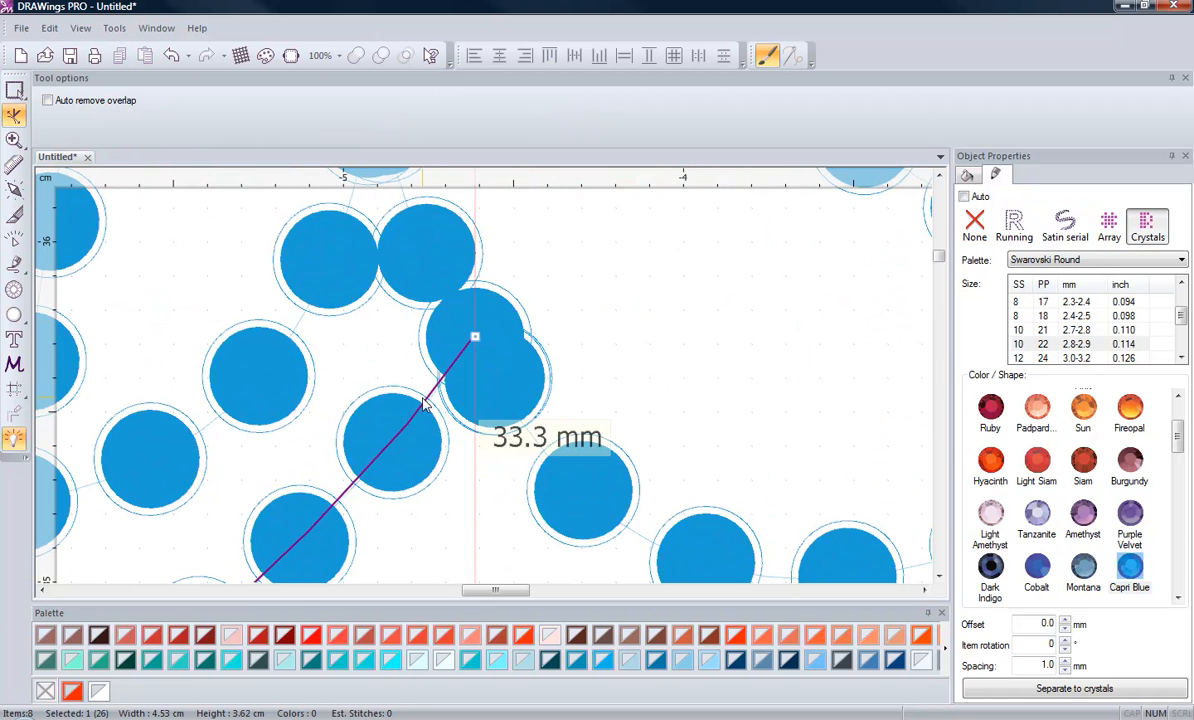
scroll(424, 393, "up", 2)
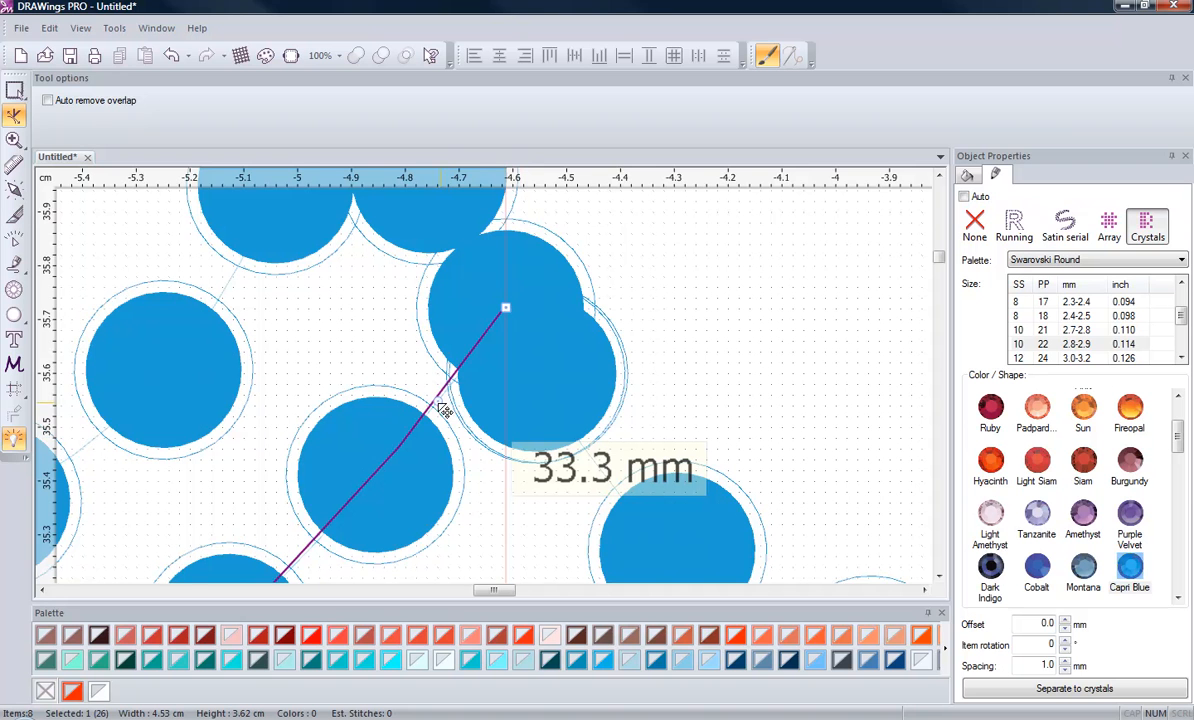
left_click(385, 473)
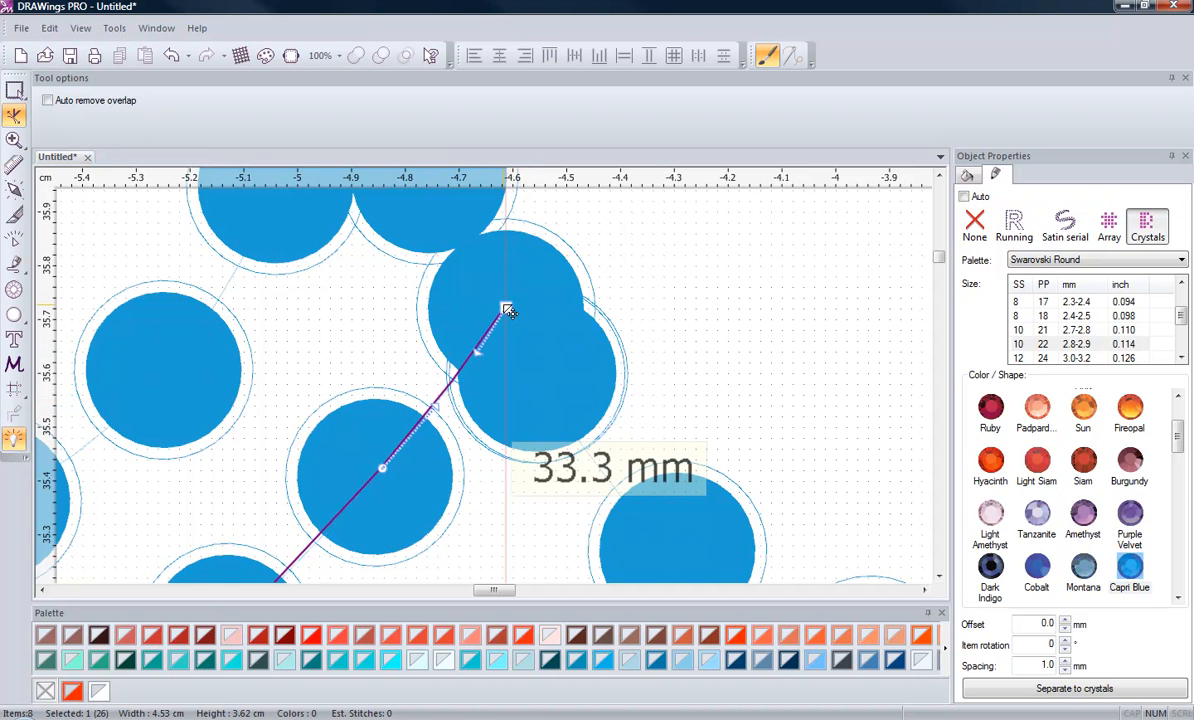
right_click(507, 310)
left_click(556, 376)
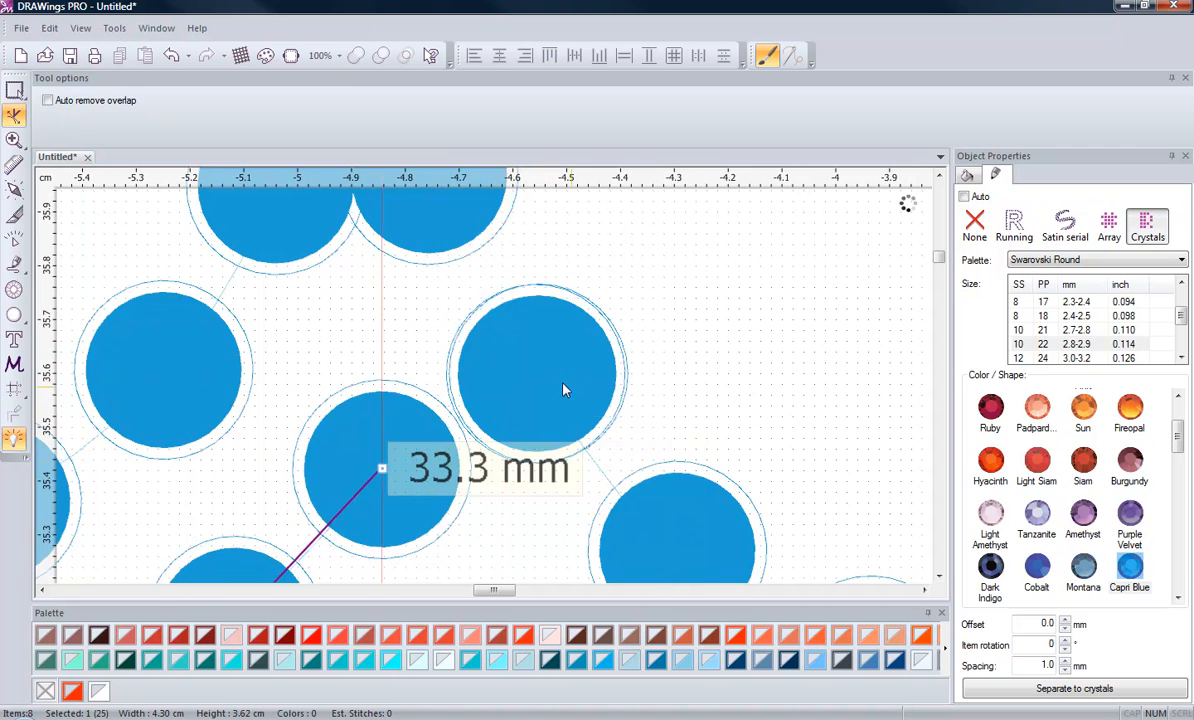
scroll(333, 475, "down", 4)
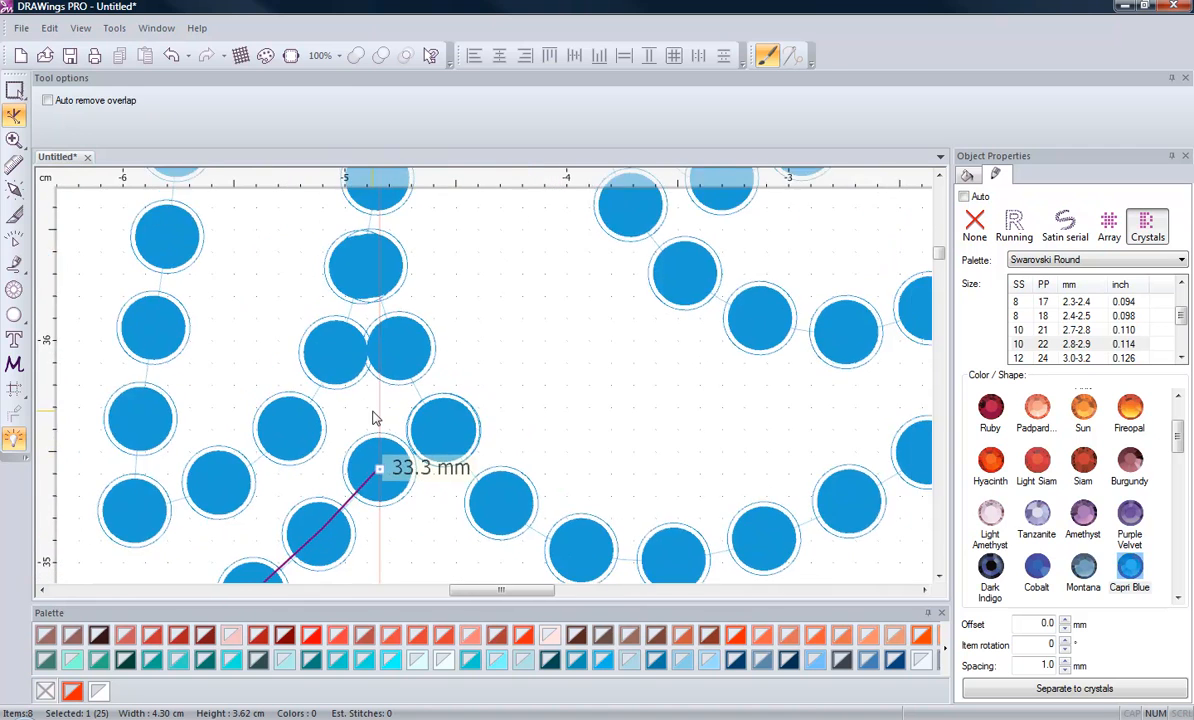
Trim the upper h outline back by one crystal, adding a node at its second-last crystal and deleting the end node on the h-to-e stroke
scroll(372, 418, "down", 2)
scroll(360, 405, "up", 2)
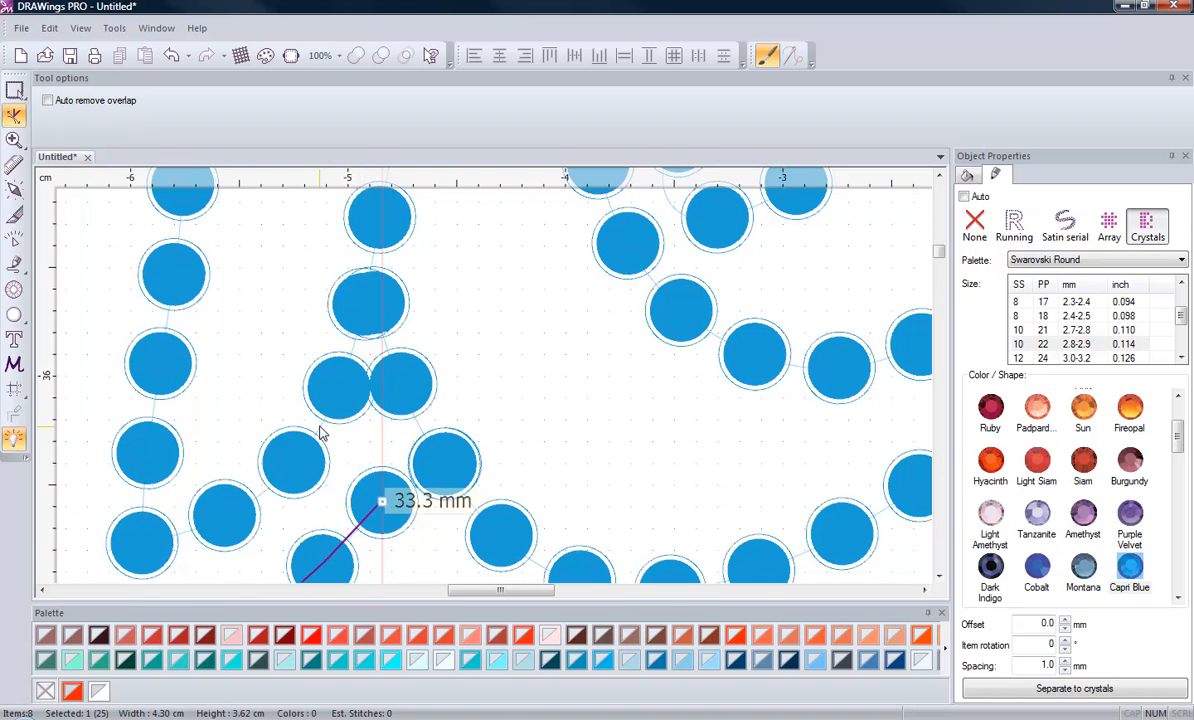
left_click(320, 427)
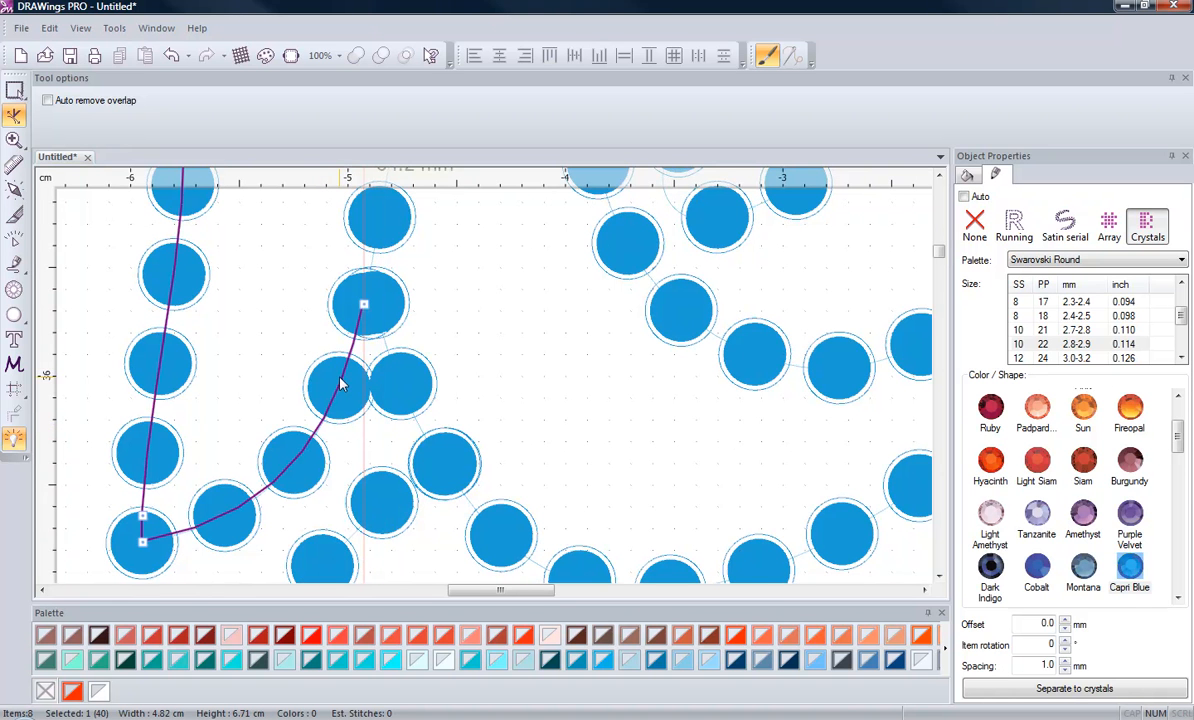
left_click(347, 383)
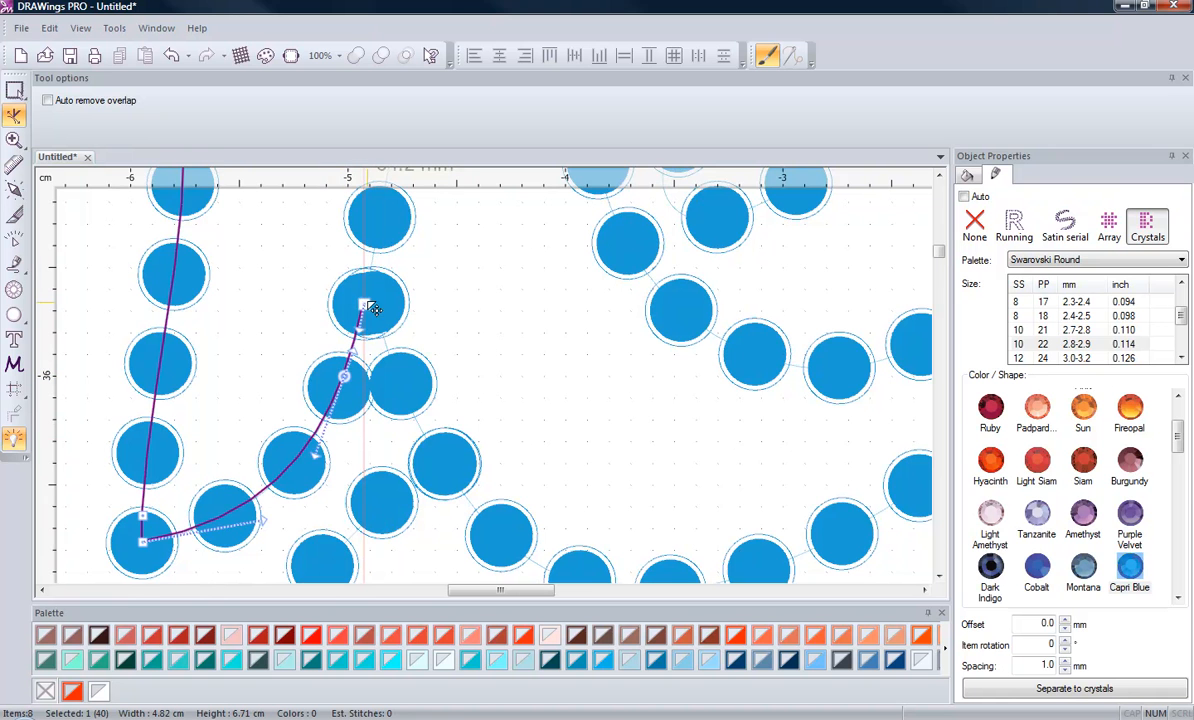
left_click(364, 302)
right_click(362, 301)
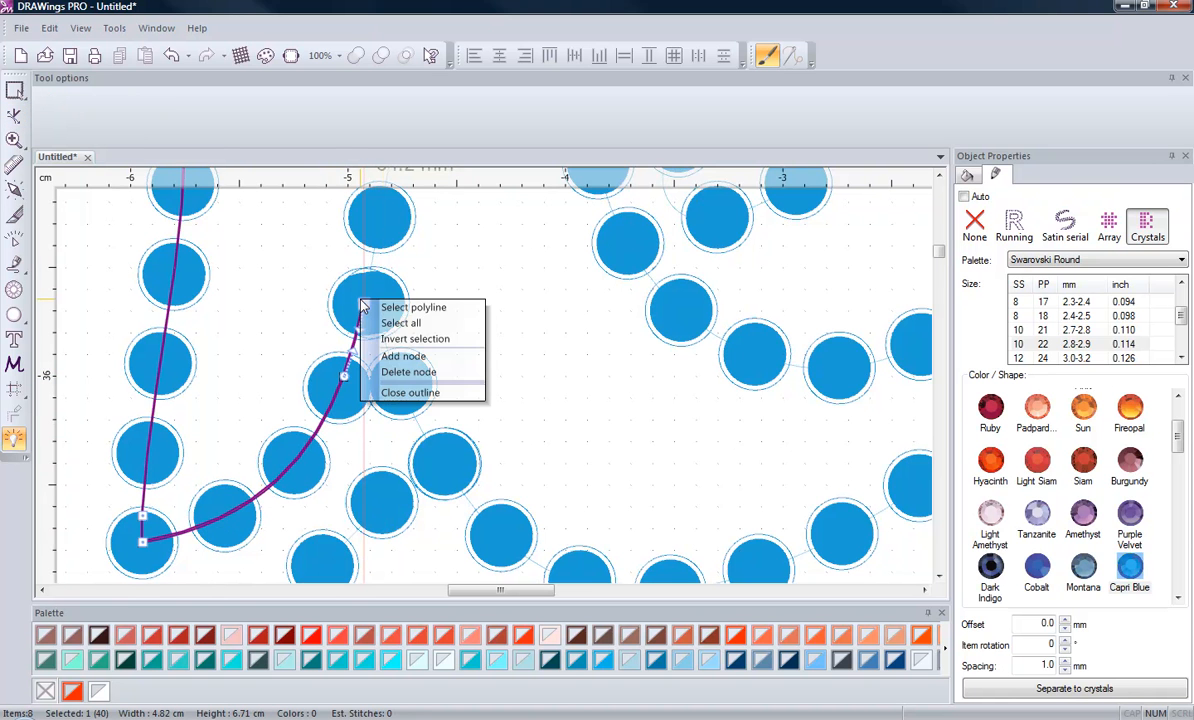
left_click(422, 373)
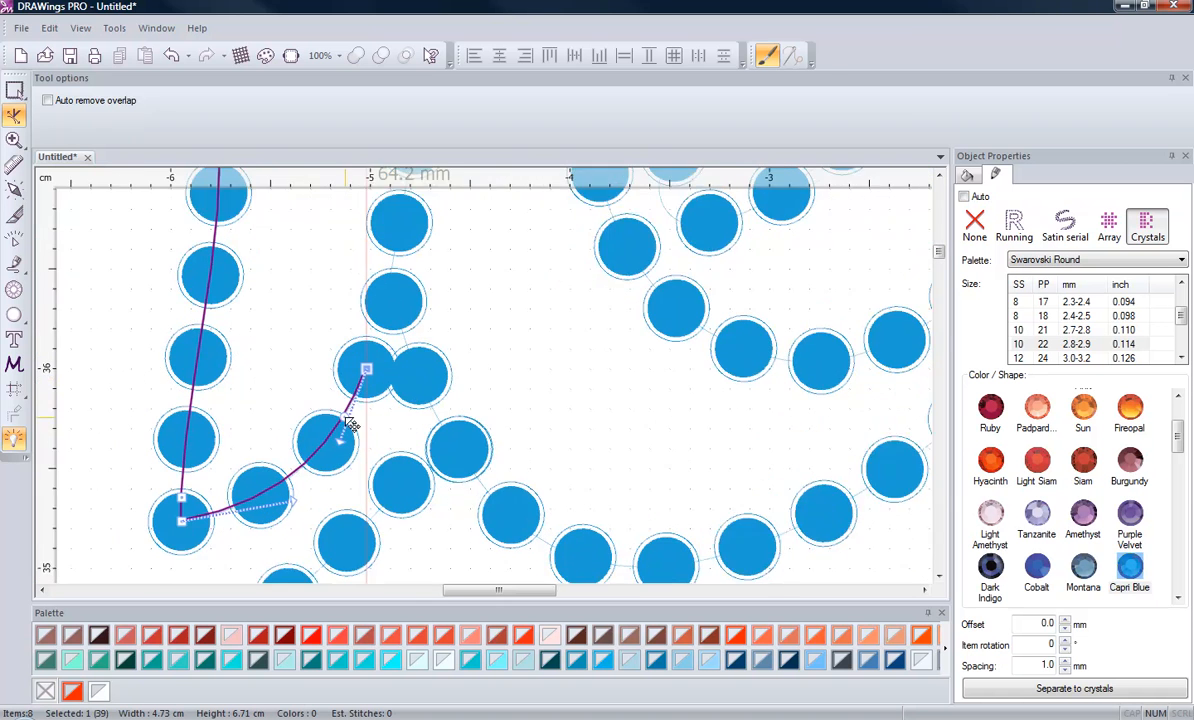
Shorten the upper h outline slightly by adding a node just before its end and deleting the end node beside the first e
scroll(350, 425, "up", 1)
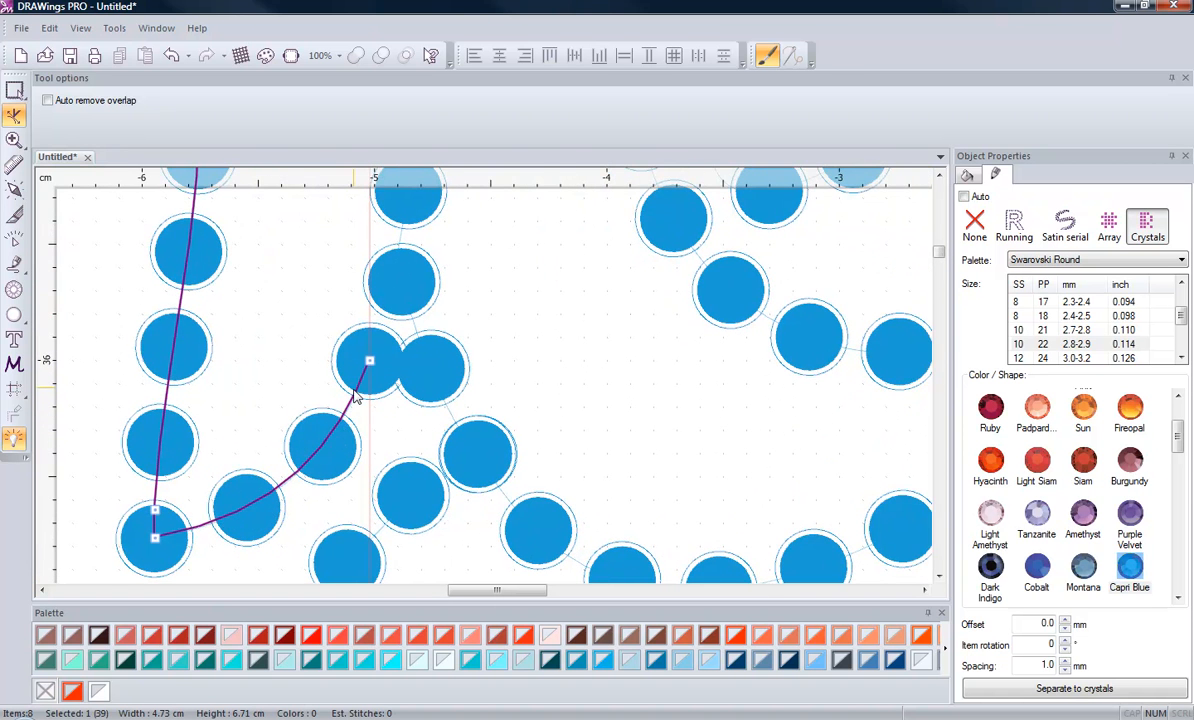
scroll(357, 394, "up", 2)
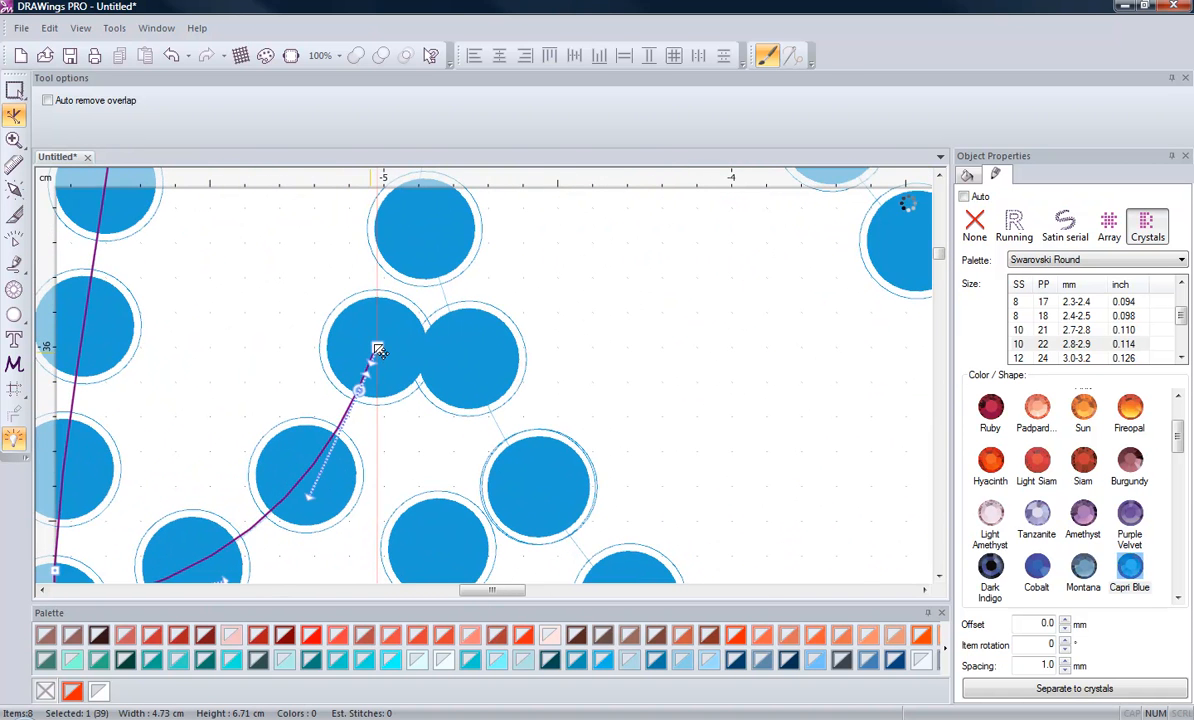
right_click(379, 349)
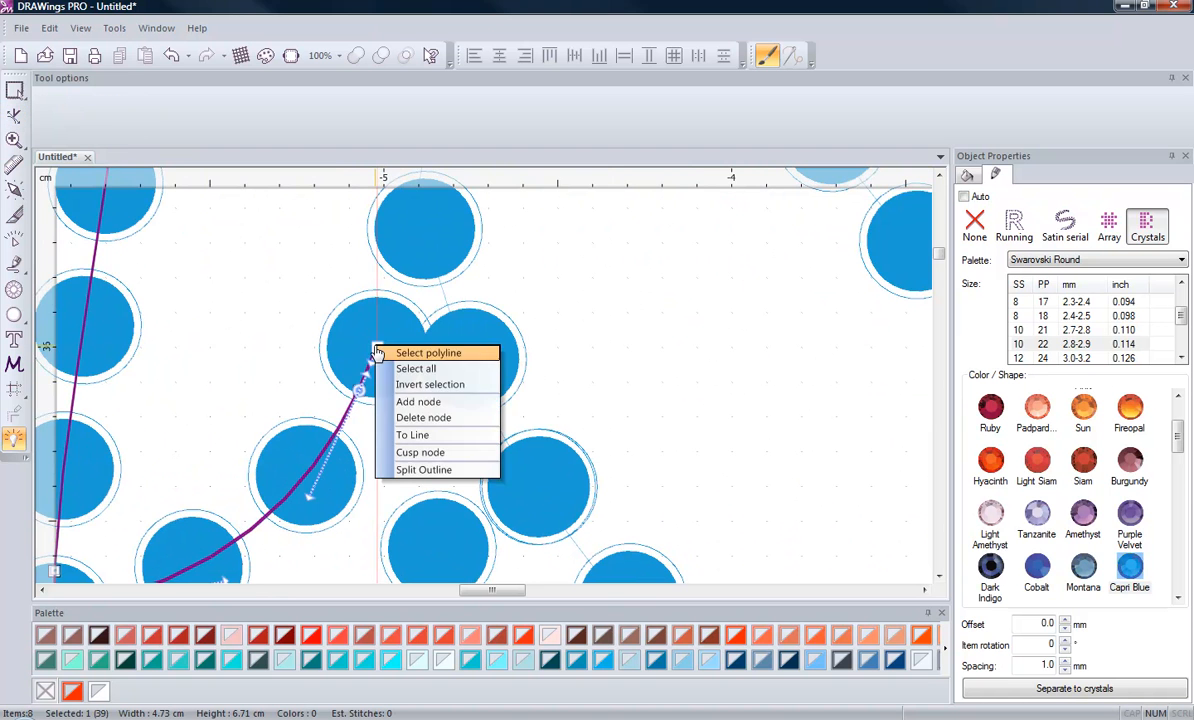
left_click(447, 416)
scroll(391, 395, "down", 1)
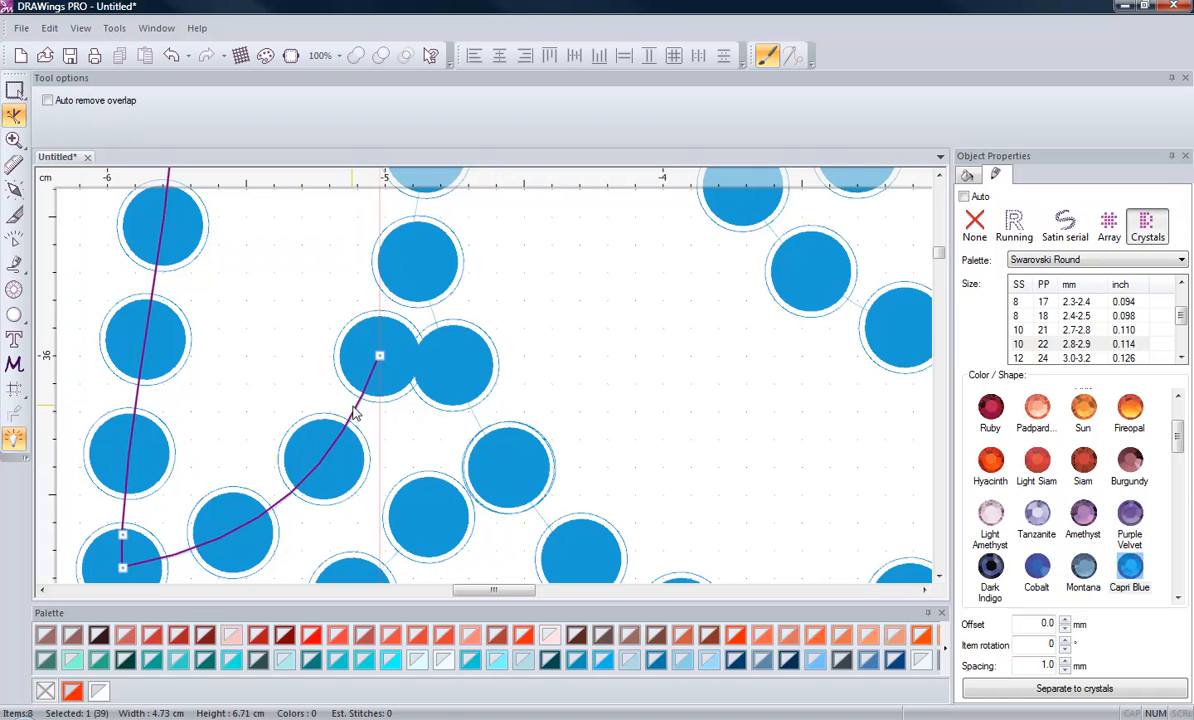
left_click(380, 357)
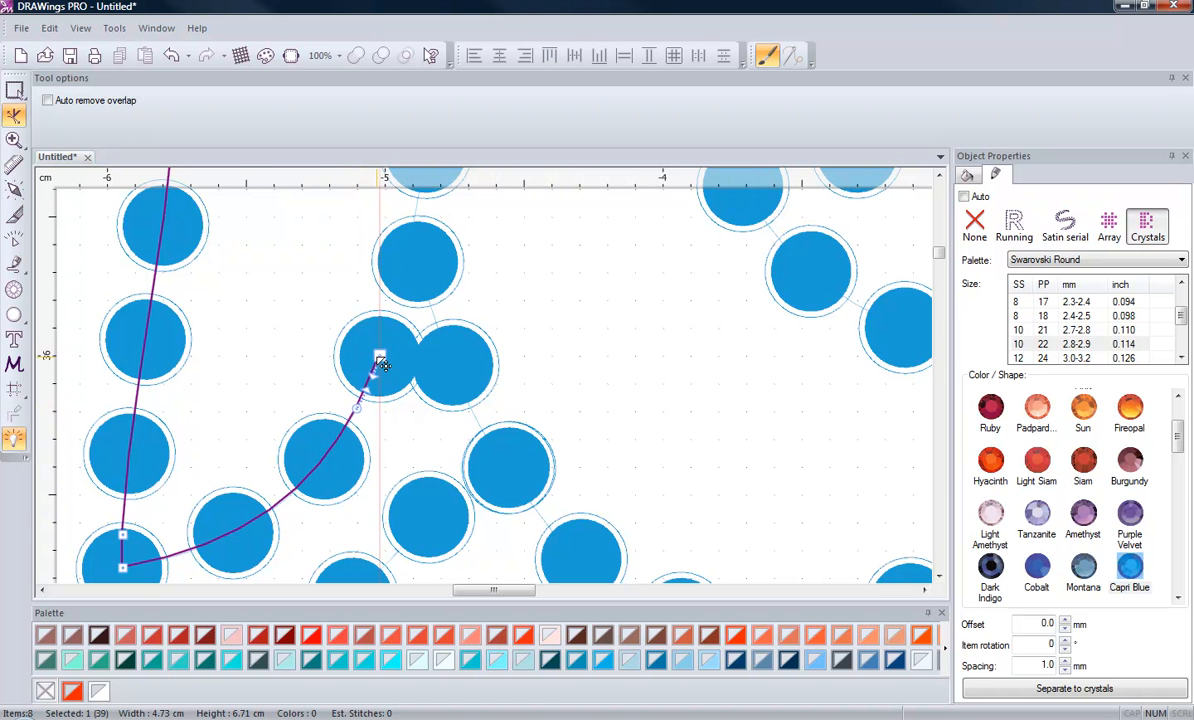
right_click(381, 363)
left_click(428, 414)
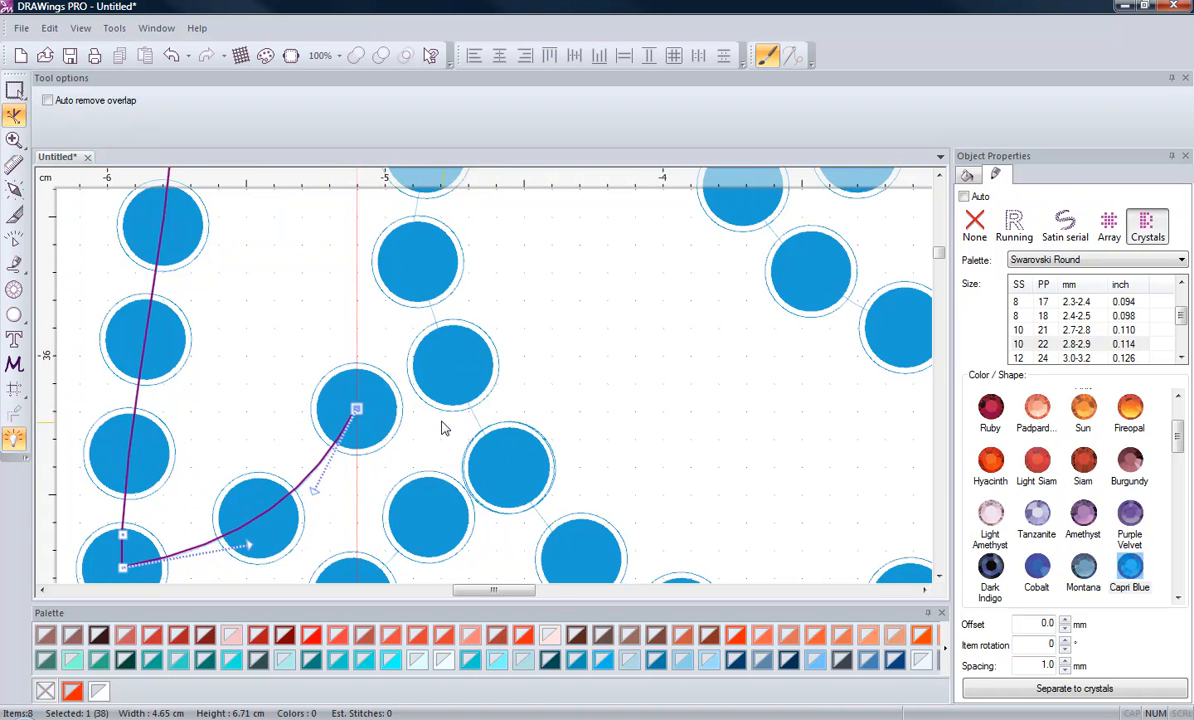
Shorten the lower h outline slightly by adding a node just before its end at the h-to-e gap and deleting the end node
scroll(346, 320, "down", 2)
scroll(181, 507, "down", 2)
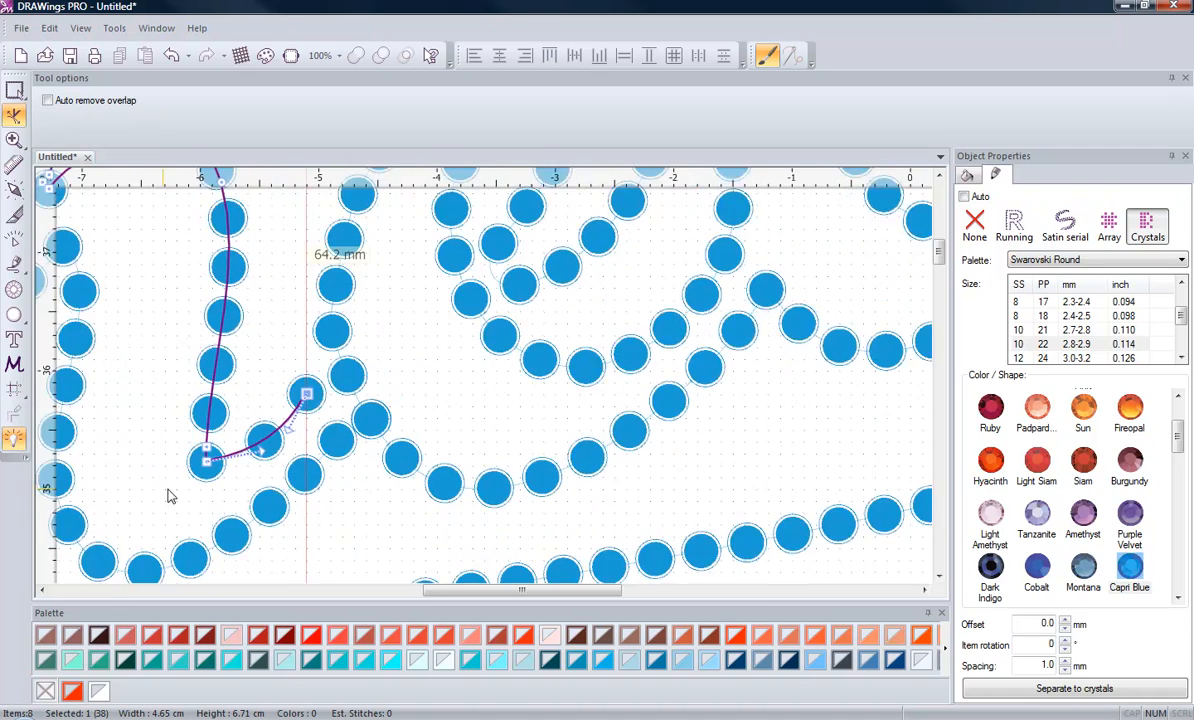
scroll(170, 495, "down", 1)
scroll(465, 504, "down", 3)
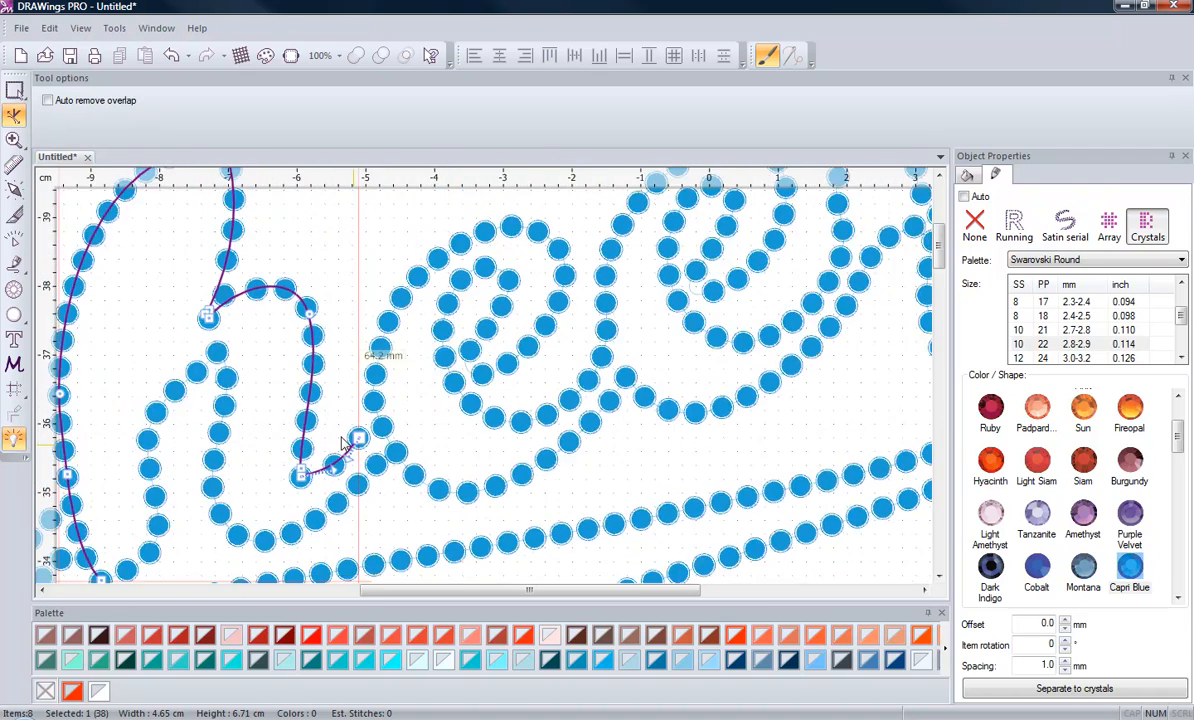
scroll(405, 550, "up", 4)
scroll(405, 537, "up", 5)
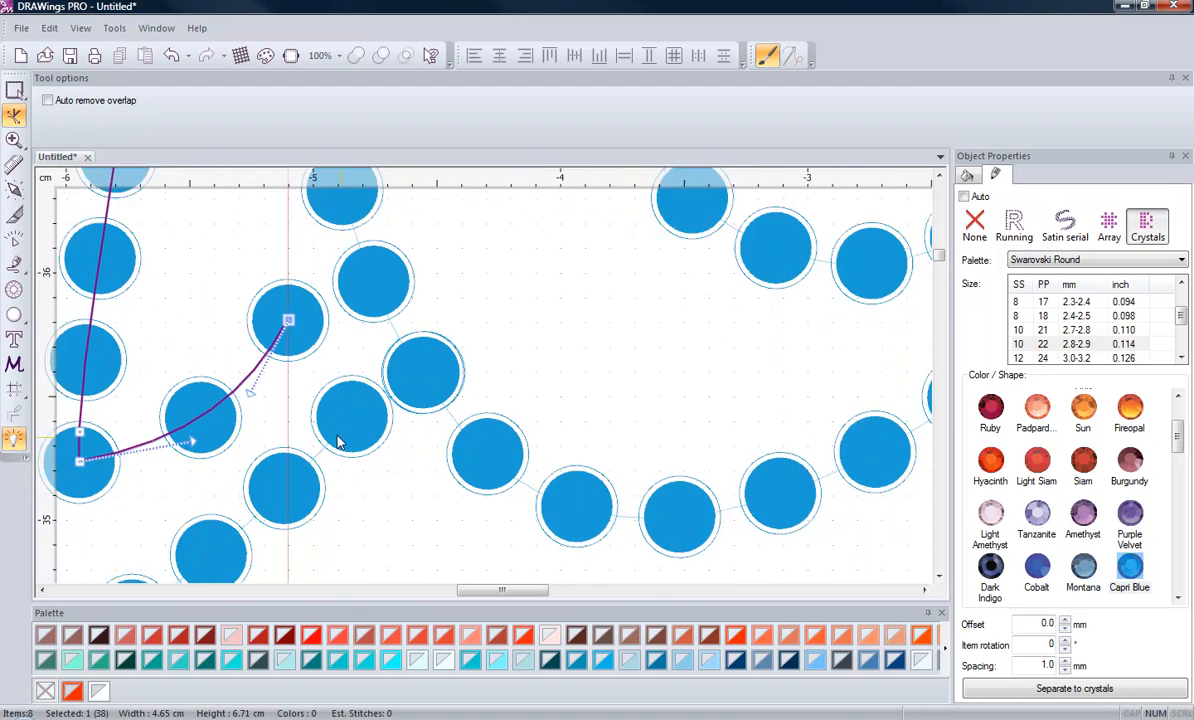
left_click(314, 454)
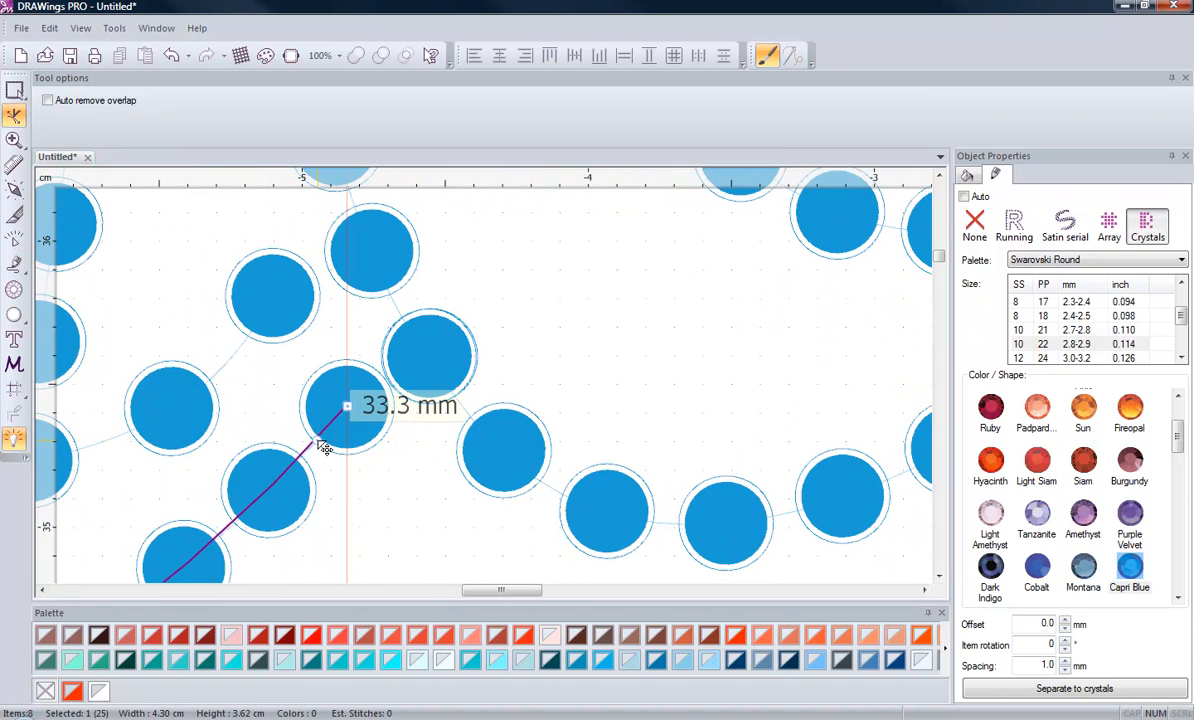
left_click_drag(328, 440, 348, 420)
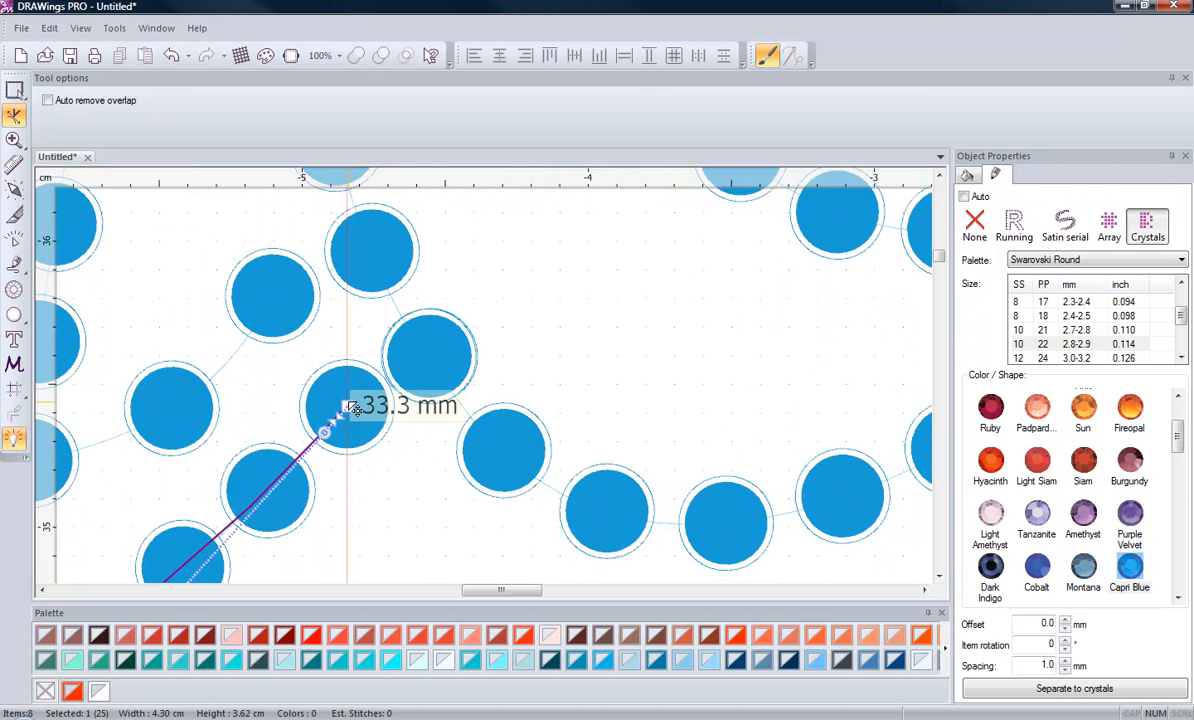
right_click(352, 408)
left_click(421, 478)
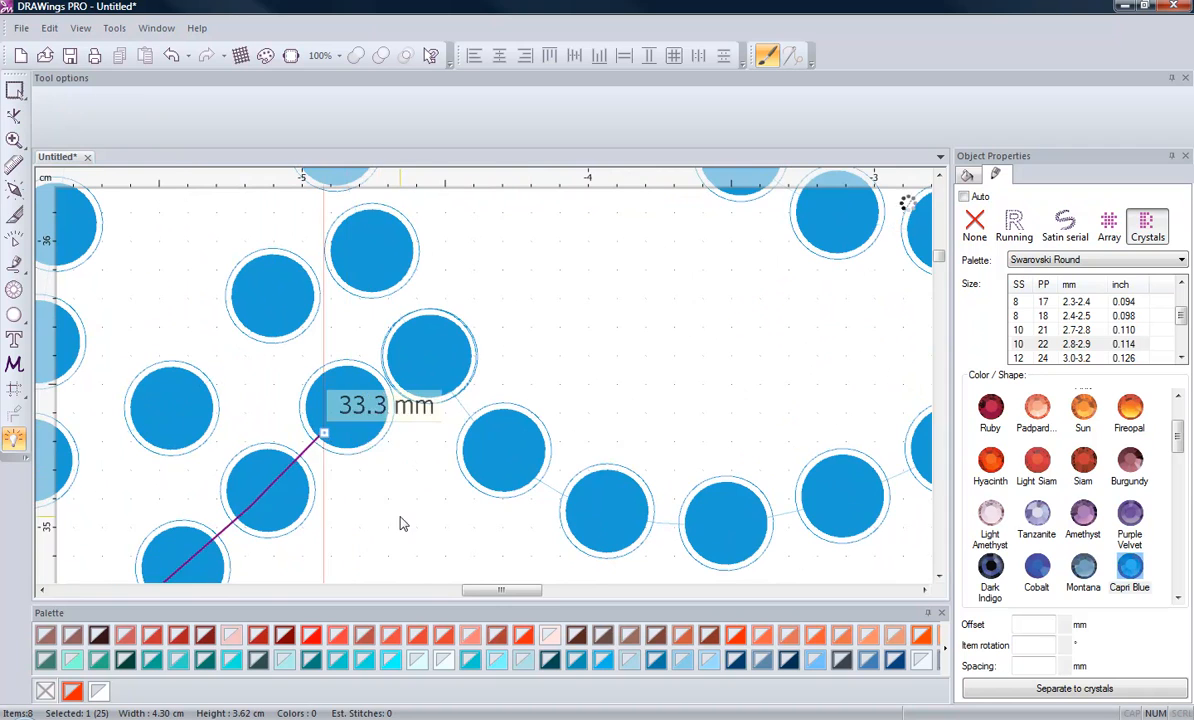
Select the lower eer-and-swoosh outline together with the upper eer outline and combine them into one object
left_click(431, 376)
scroll(352, 436, "down", 3)
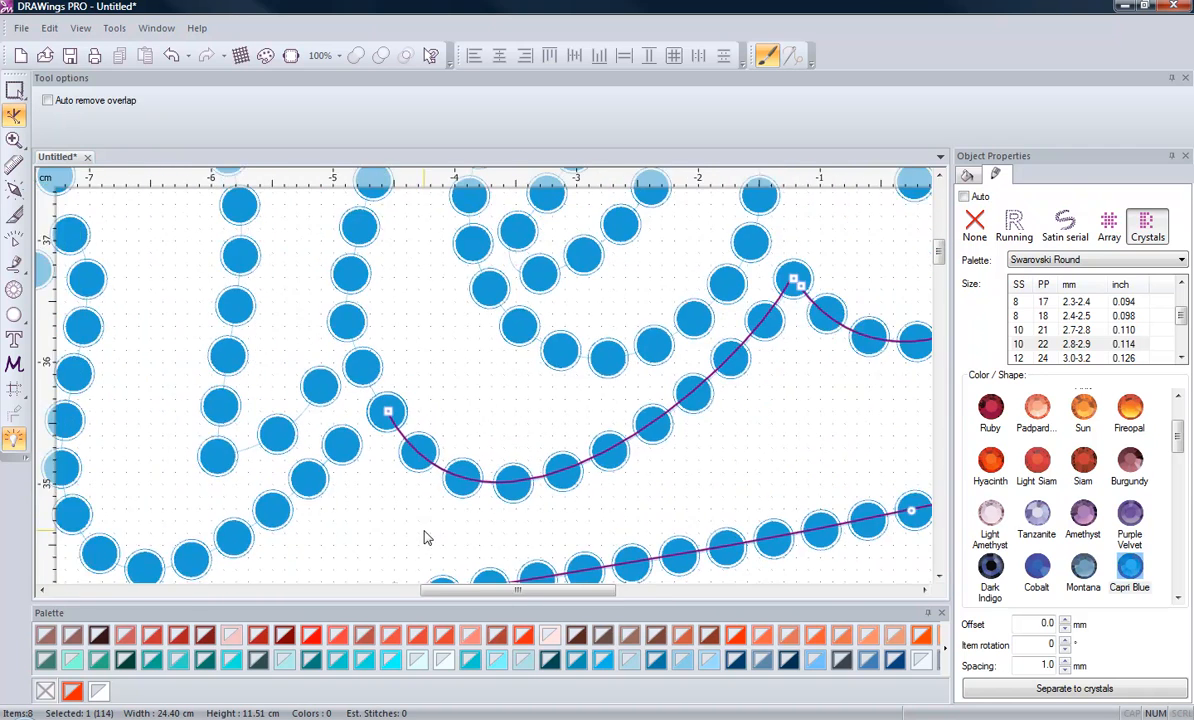
scroll(424, 538, "down", 2)
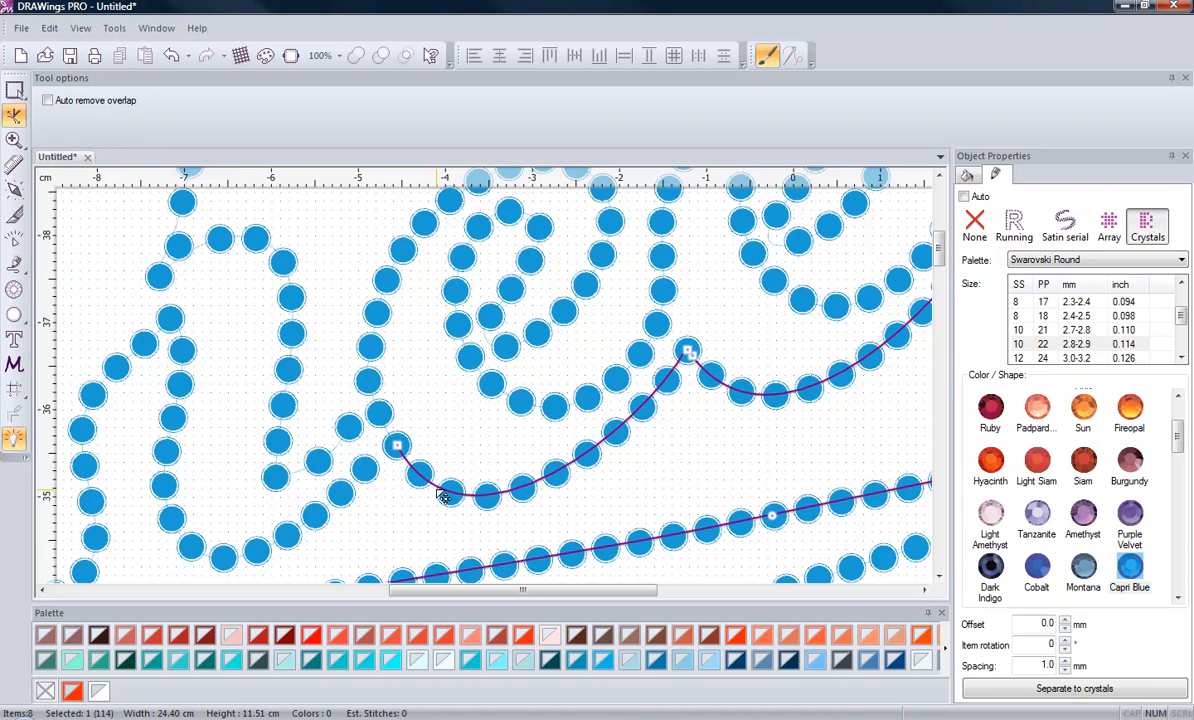
left_click(372, 372)
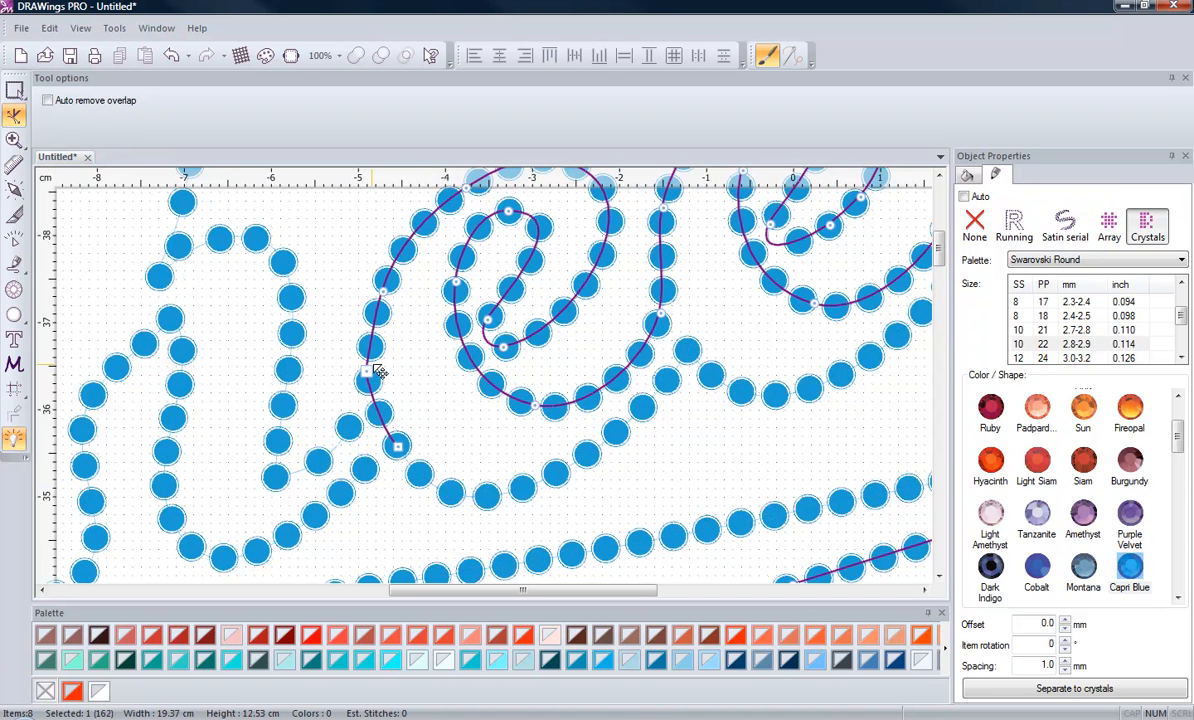
left_click(478, 500)
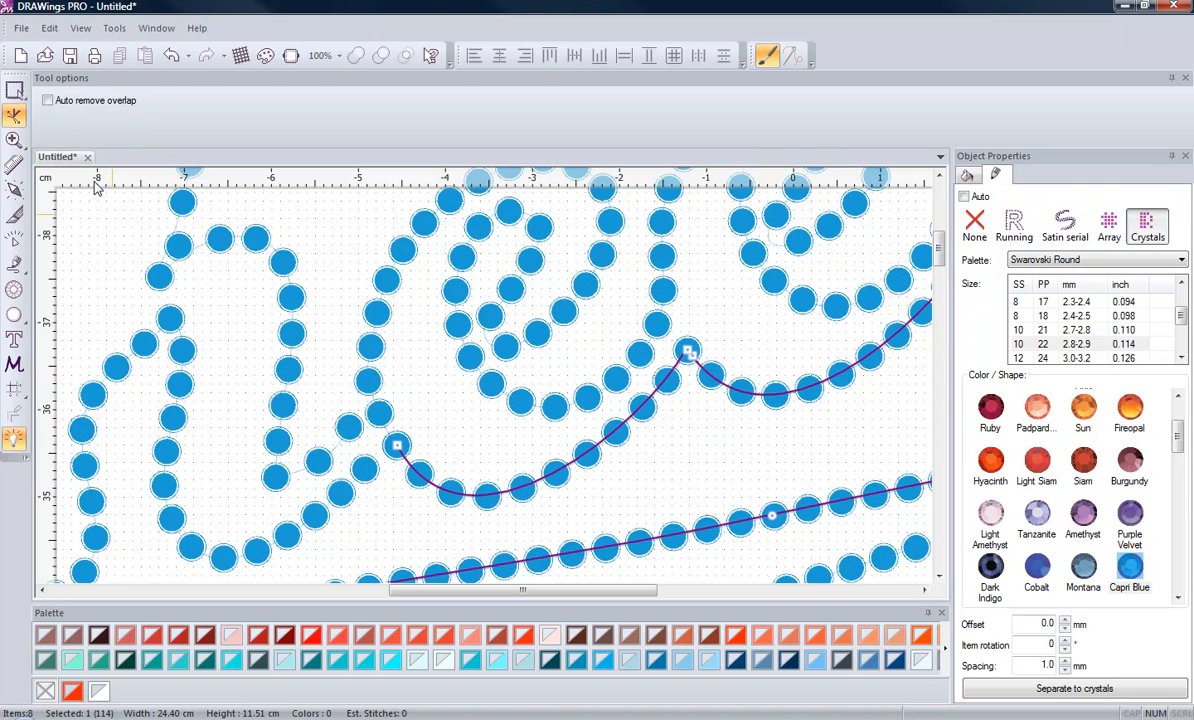
left_click(14, 90)
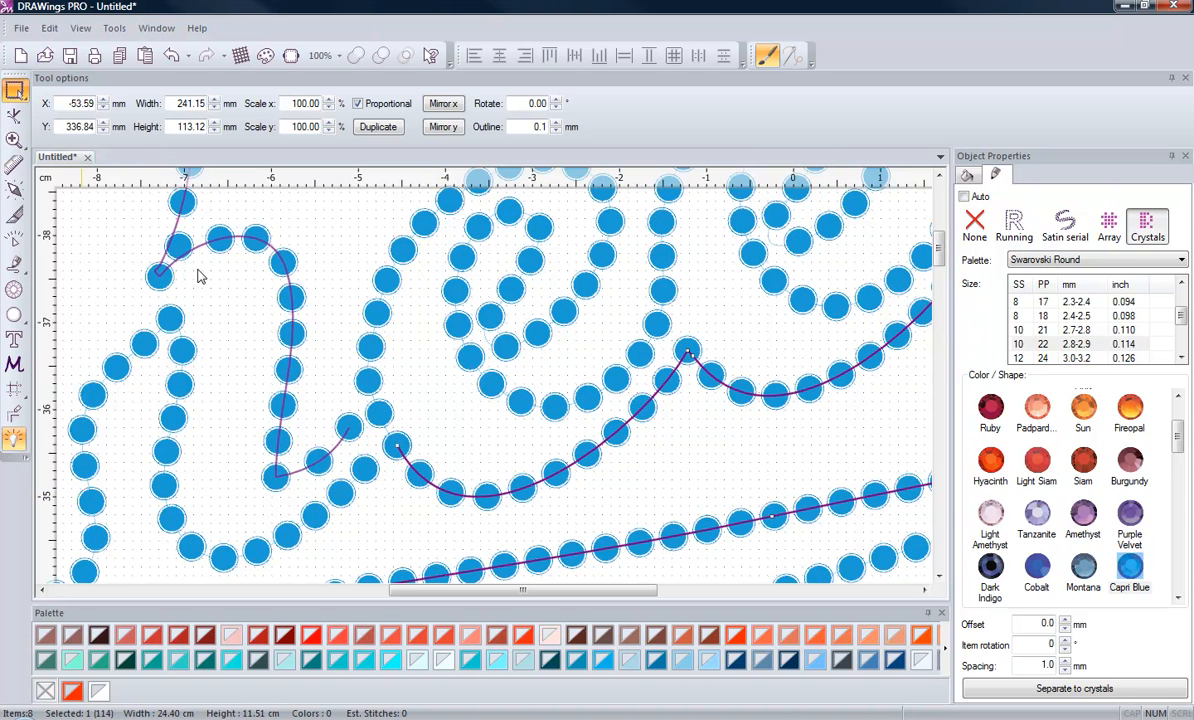
left_click(367, 378, "shift")
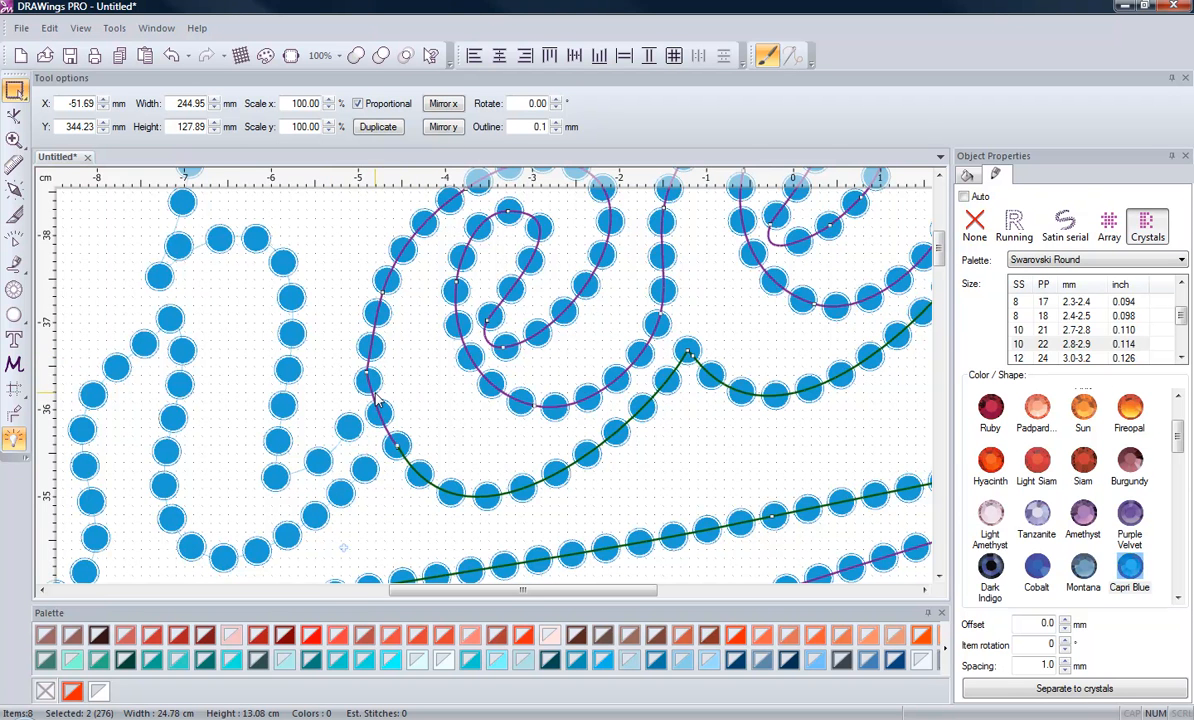
right_click(372, 378)
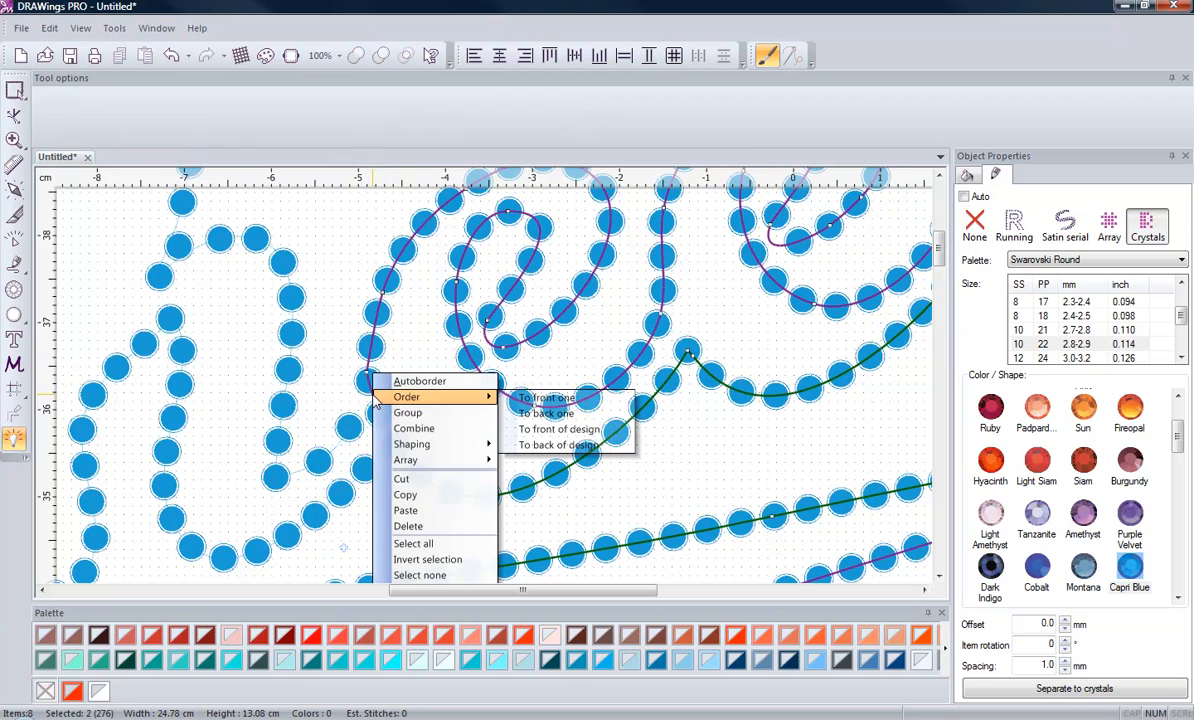
left_click(432, 423)
Join the two loose end nodes where the upper and lower outlines meet on the first e
scroll(375, 540, "up", 2)
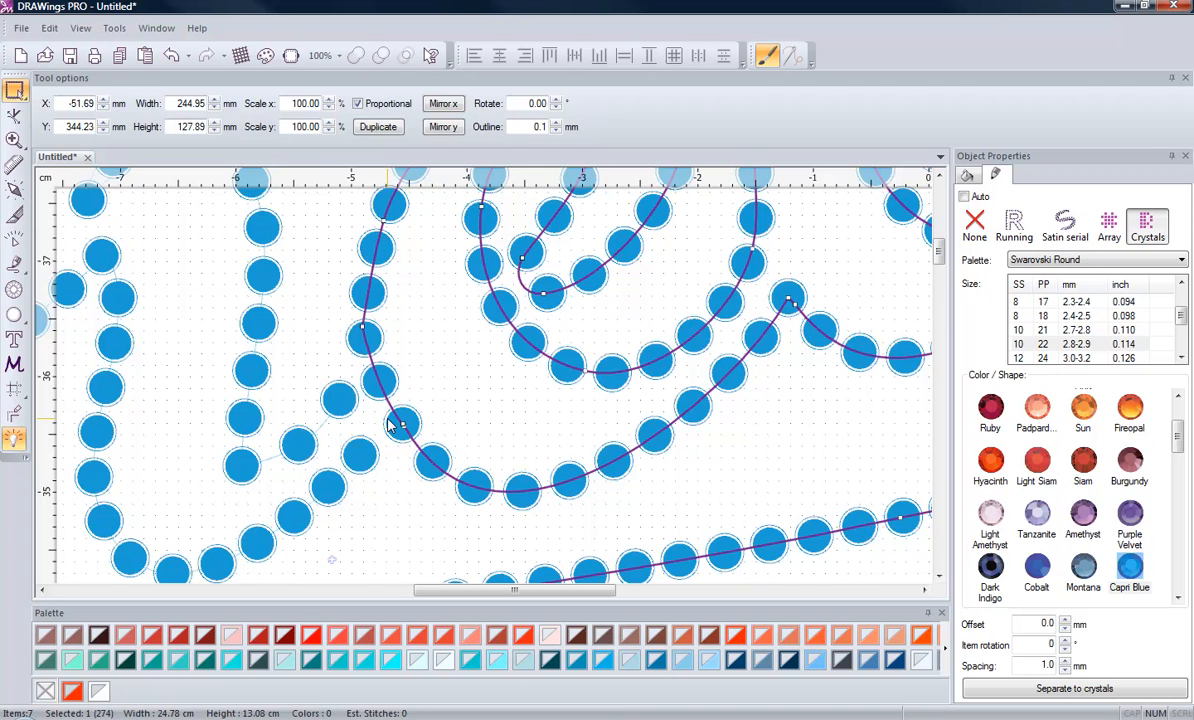
left_click(14, 114)
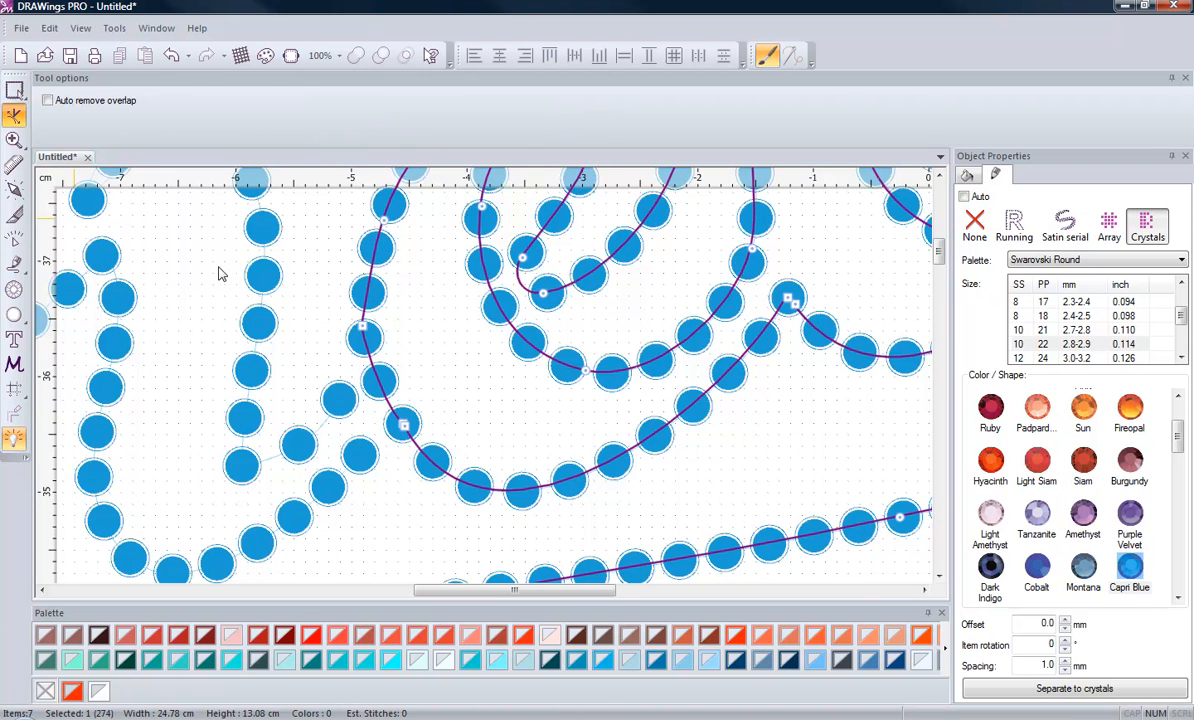
scroll(397, 440, "up", 10)
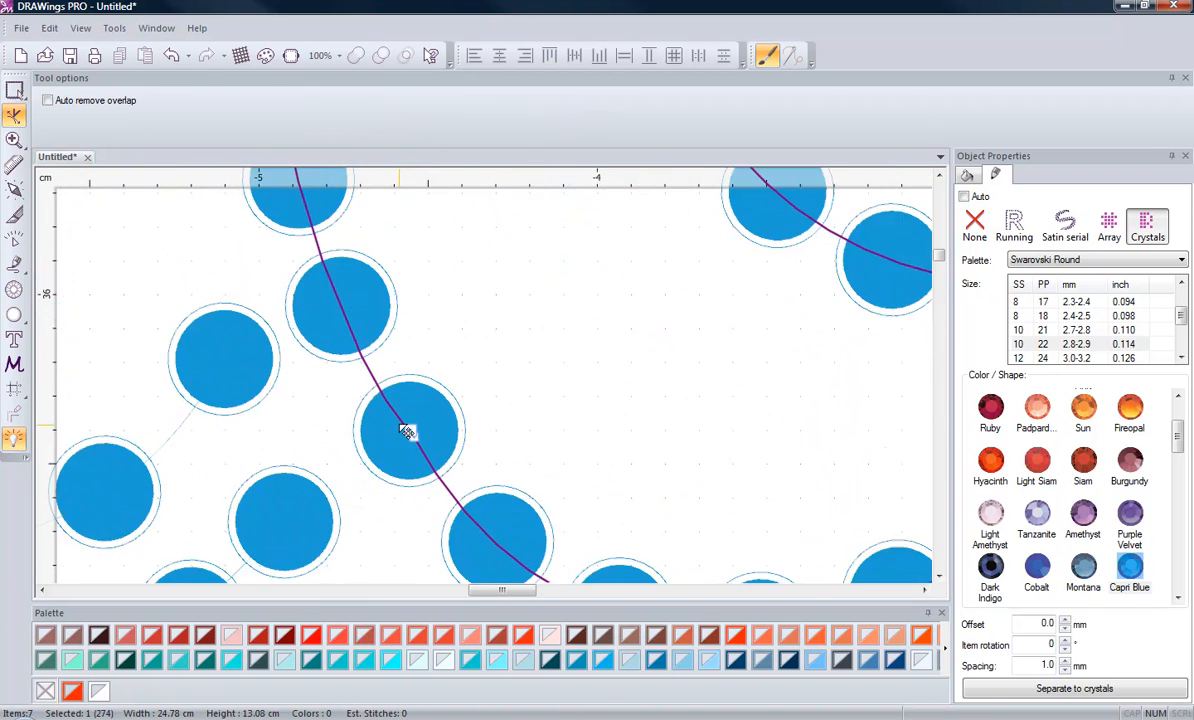
scroll(419, 462, "up", 8)
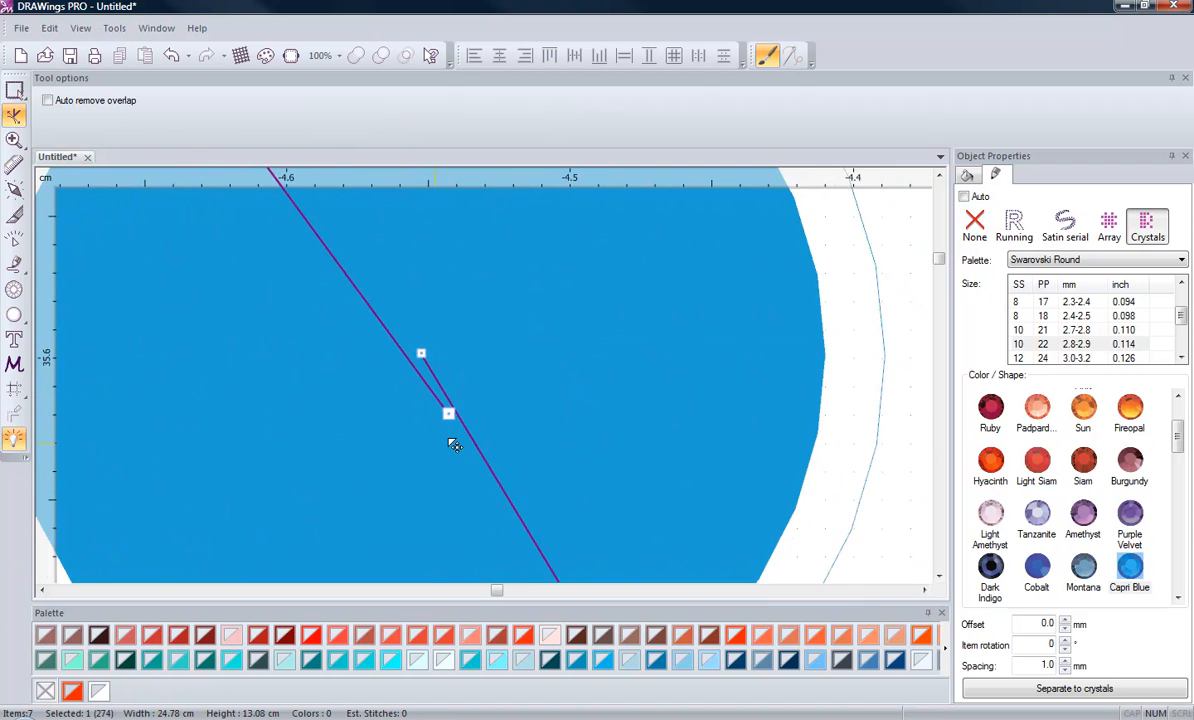
left_click_drag(529, 308, 336, 436)
right_click(450, 412)
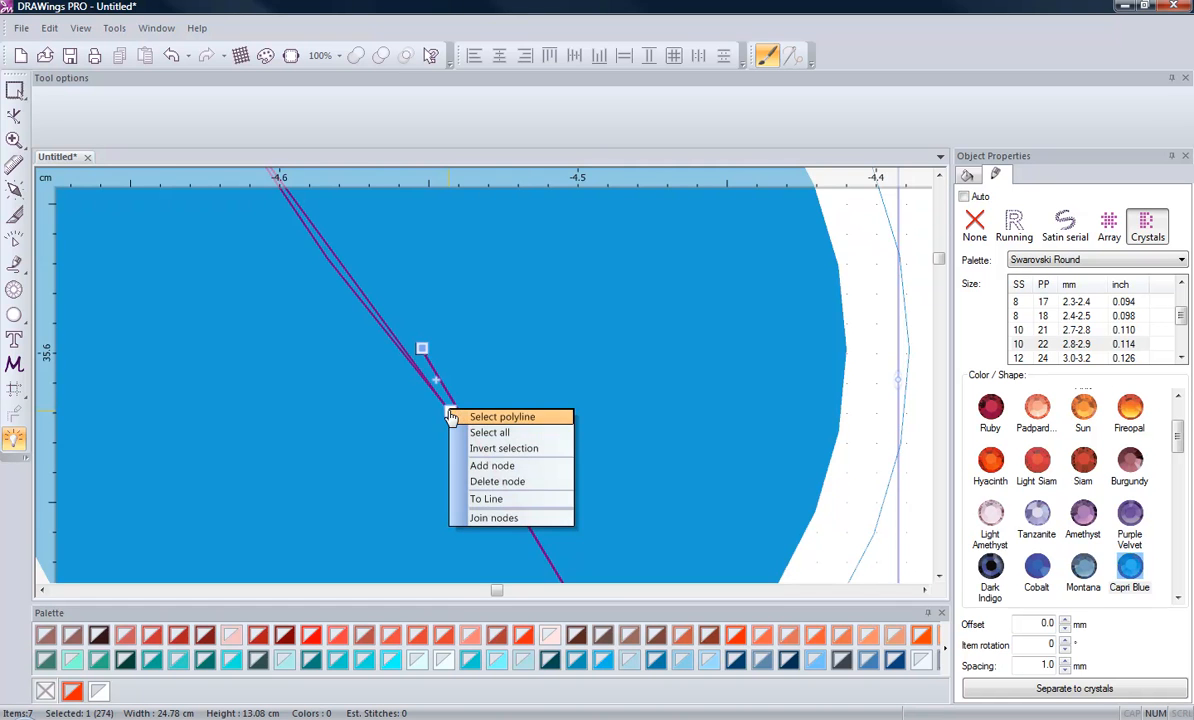
left_click(497, 518)
Examine the joined eer and swoosh outline and its crystal fill across the whole design
scroll(447, 399, "down", 4)
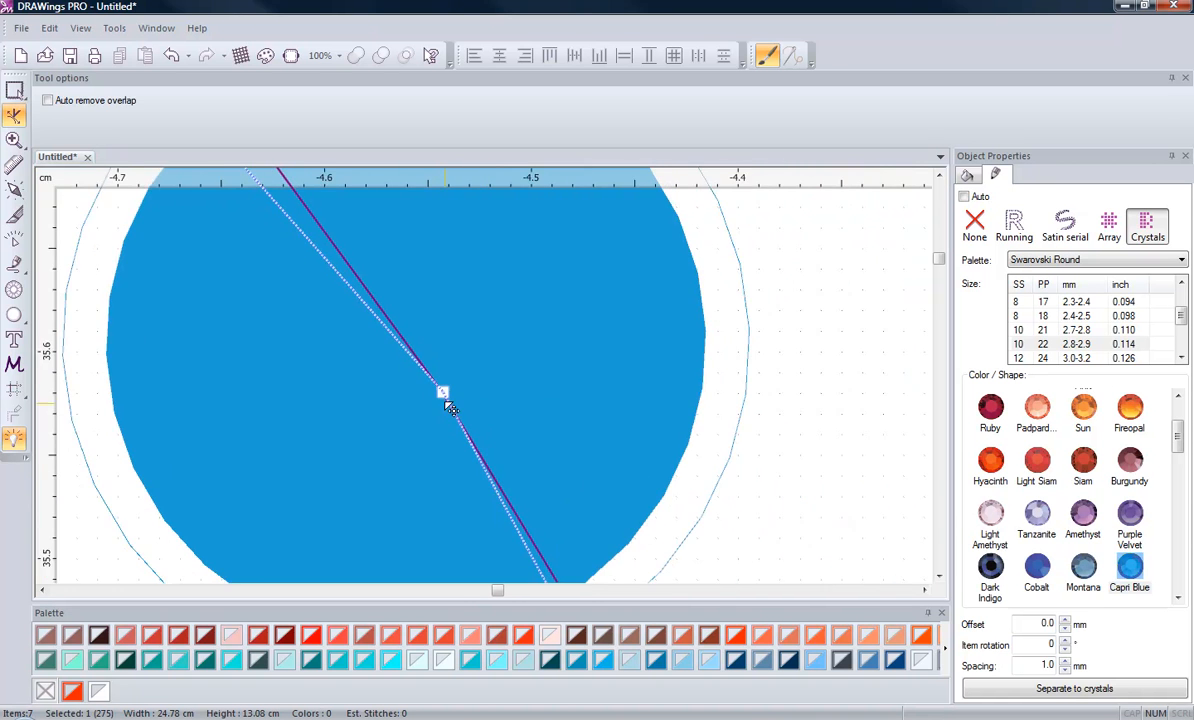
scroll(447, 399, "down", 10)
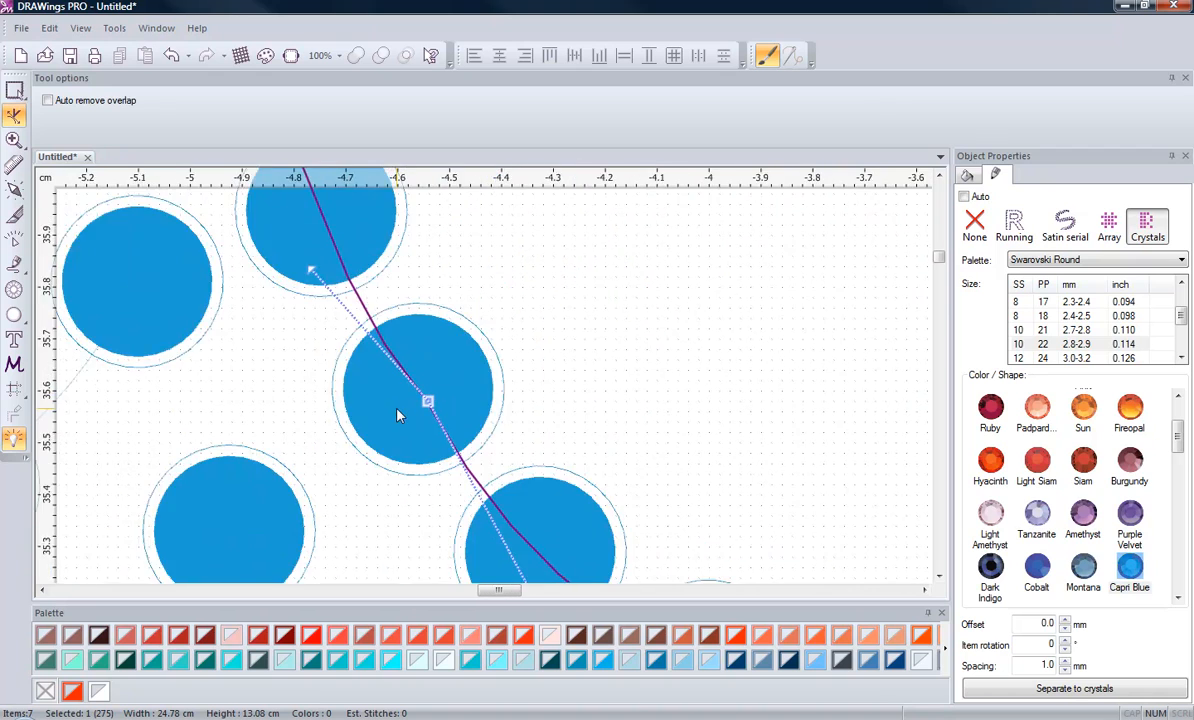
scroll(397, 421, "down", 2)
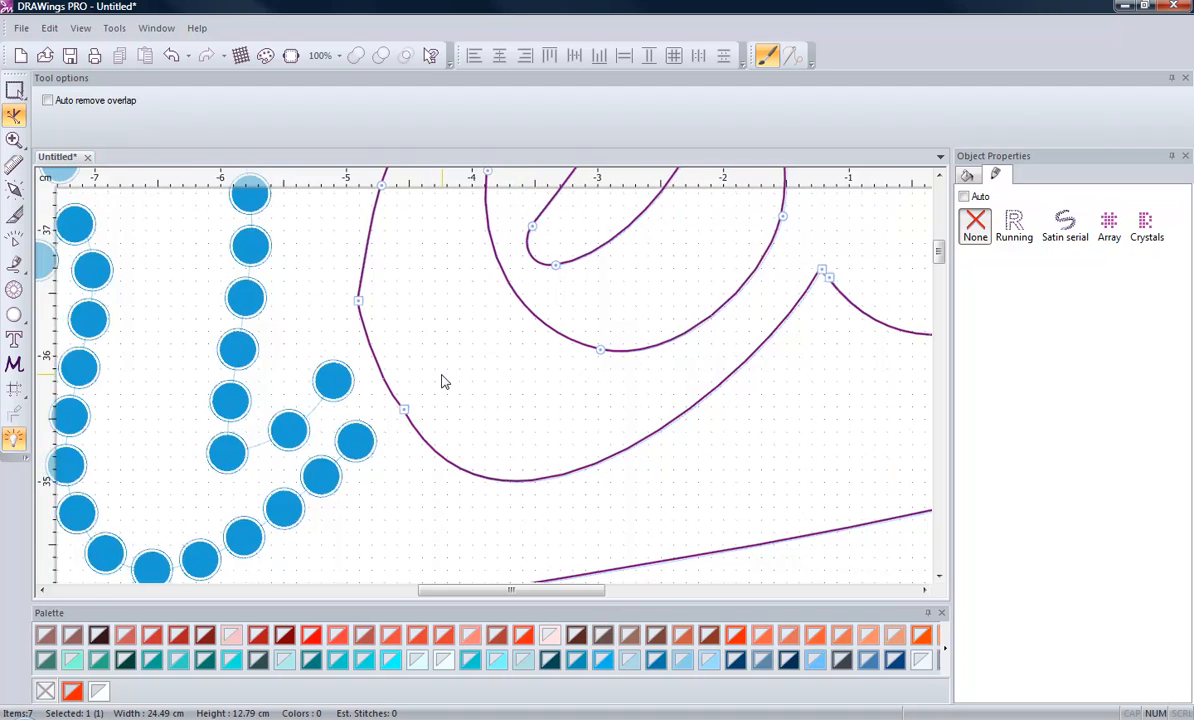
scroll(442, 385, "down", 3)
scroll(444, 396, "down", 2)
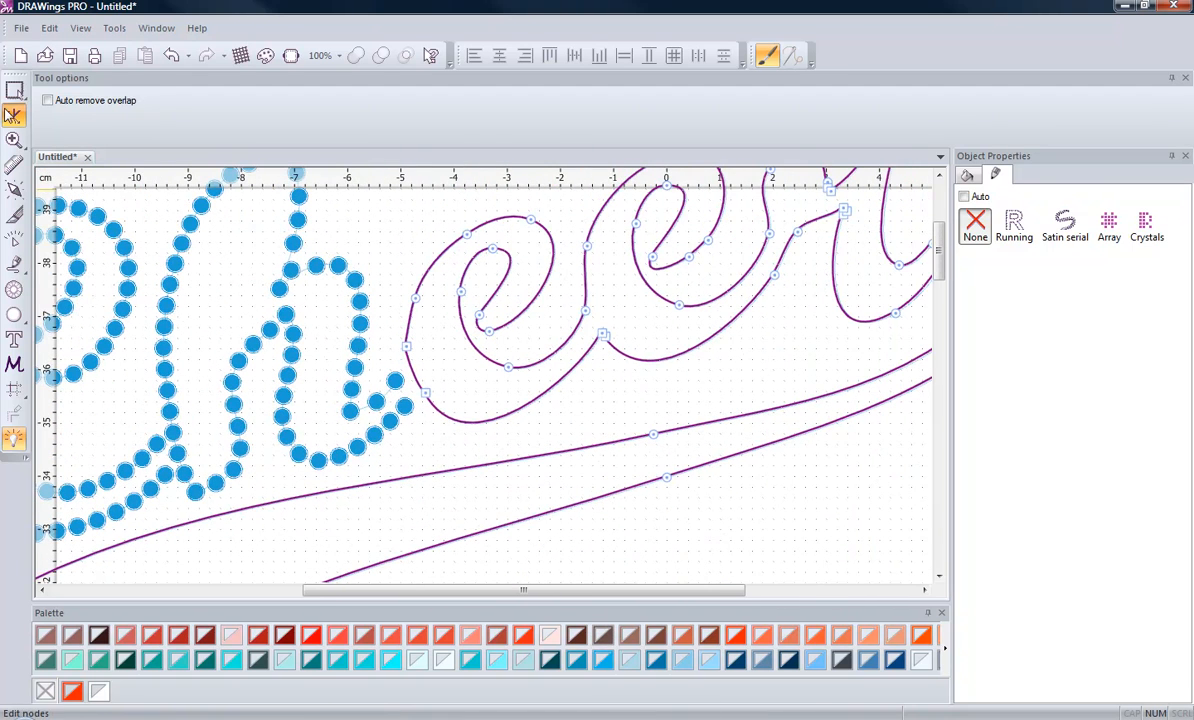
left_click(14, 89)
left_click(632, 518)
scroll(505, 377, "down", 5)
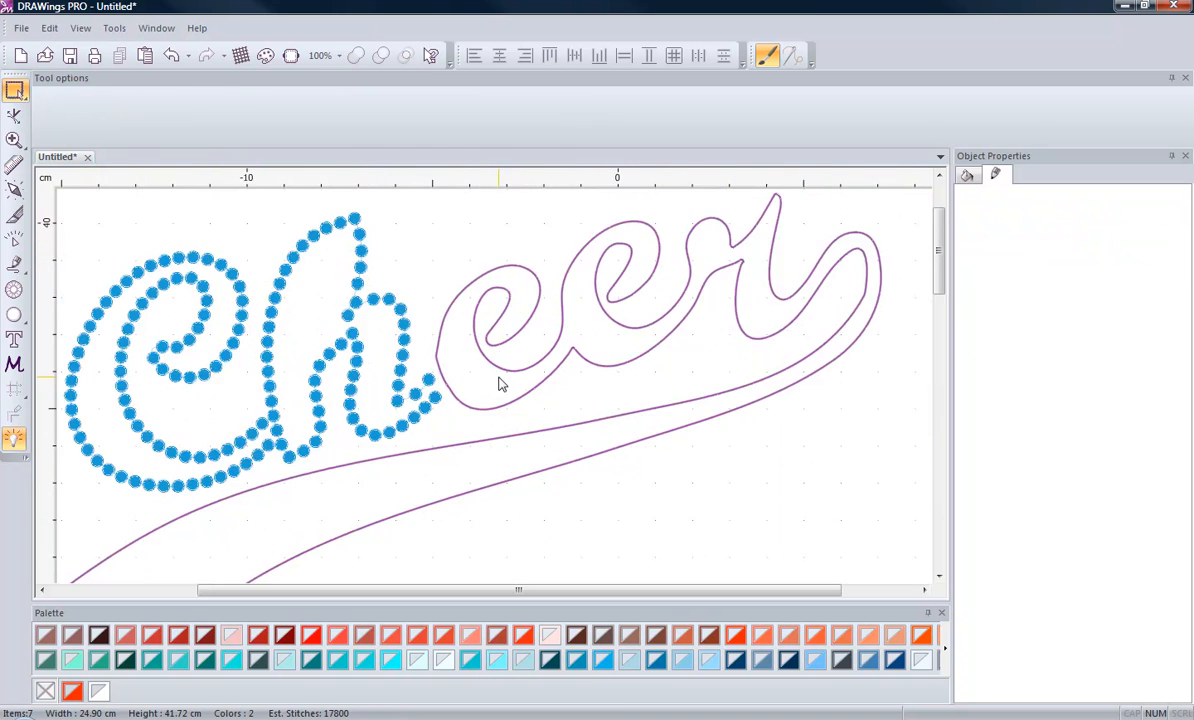
left_click(535, 380)
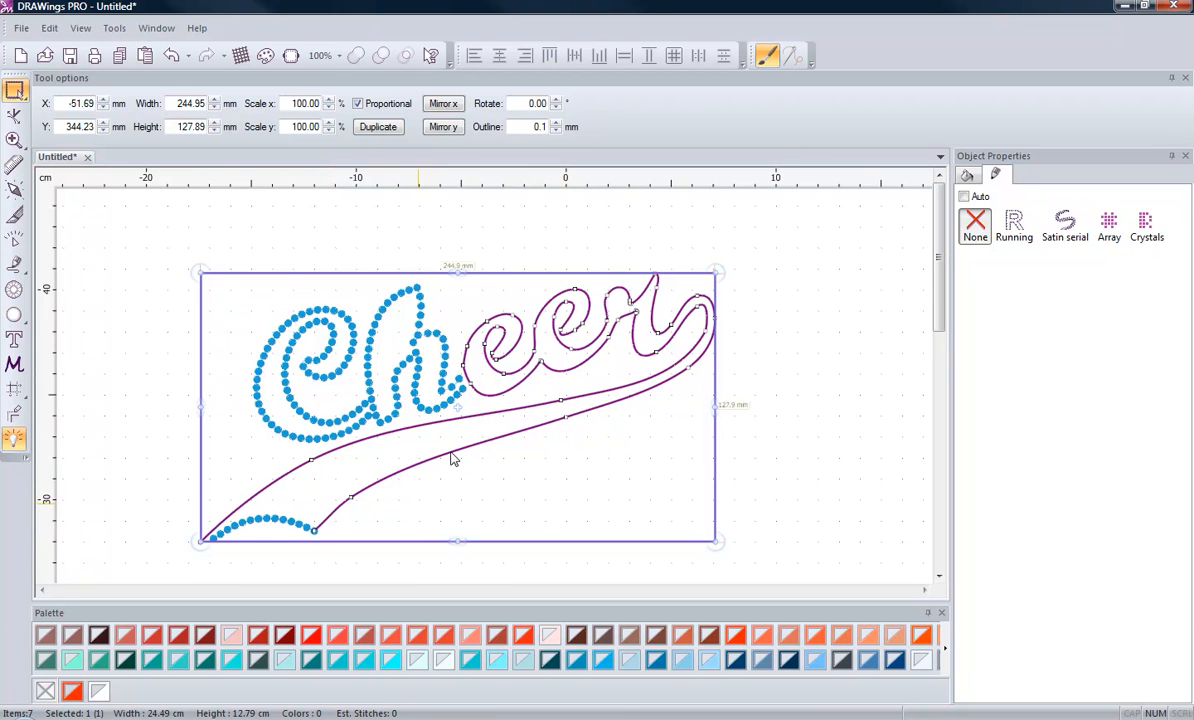
Smooth the first e's outer curve facing the h by adding a node above and below the join, deleting the two nodes between them, and deselecting the outline
scroll(455, 350, "up", 6)
scroll(440, 362, "up", 3)
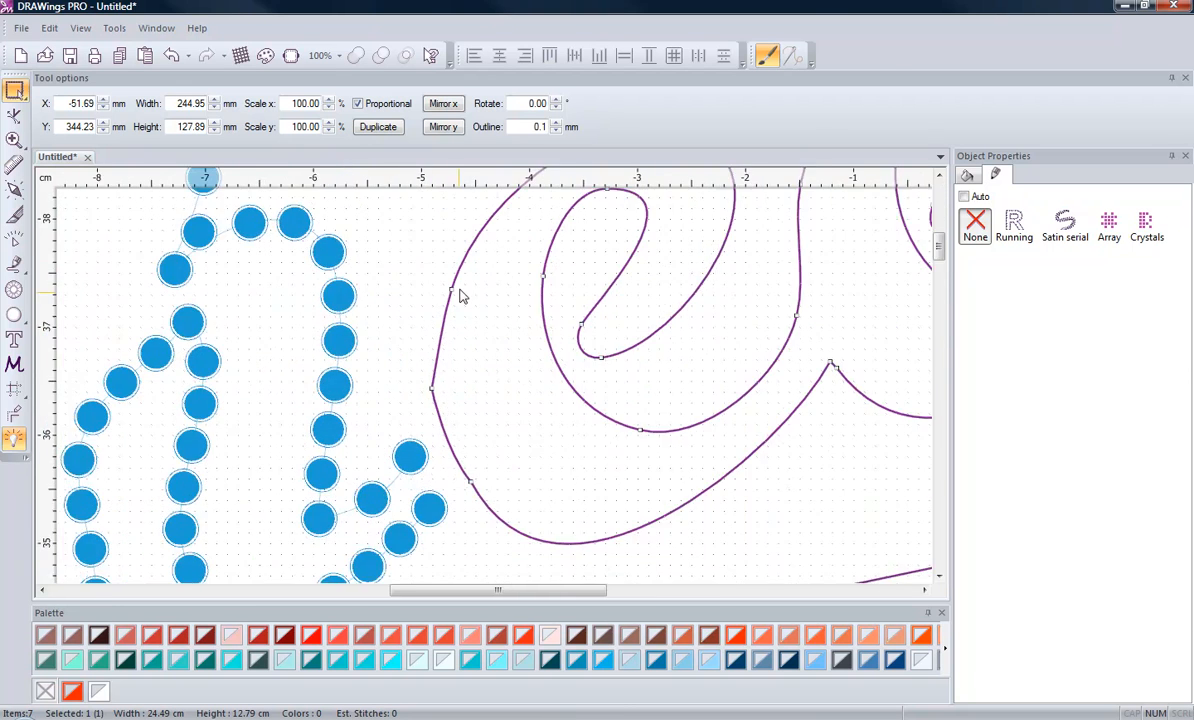
left_click(14, 115)
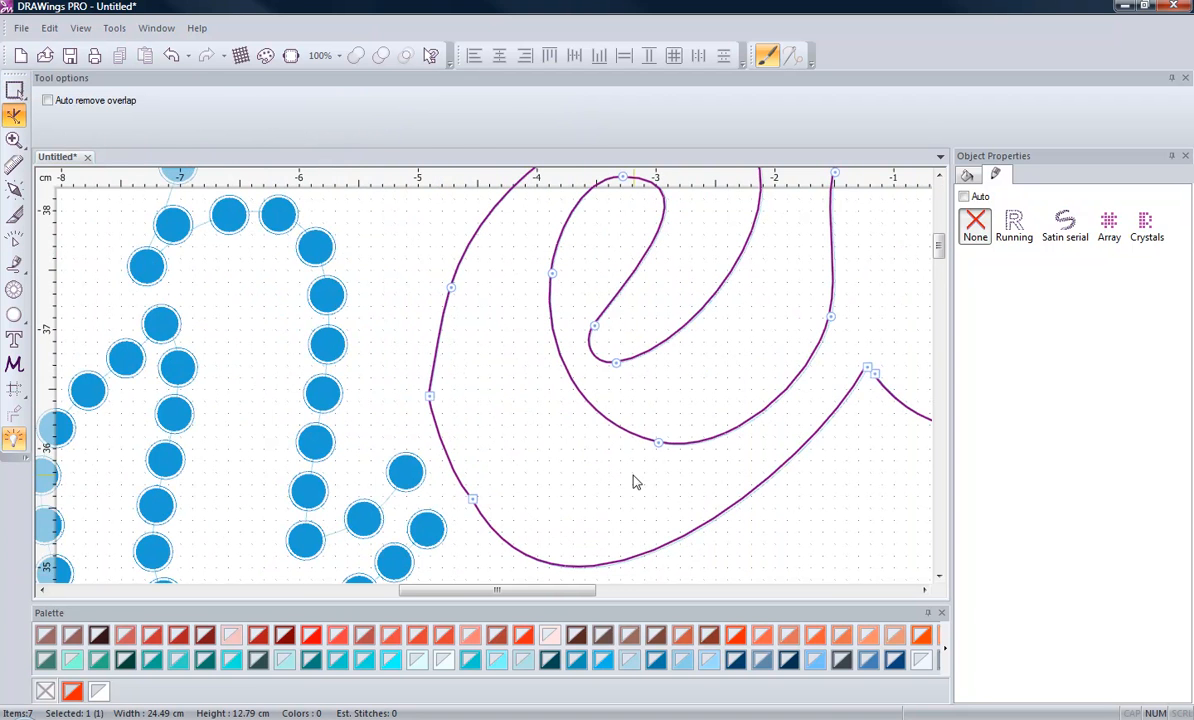
left_click(555, 565)
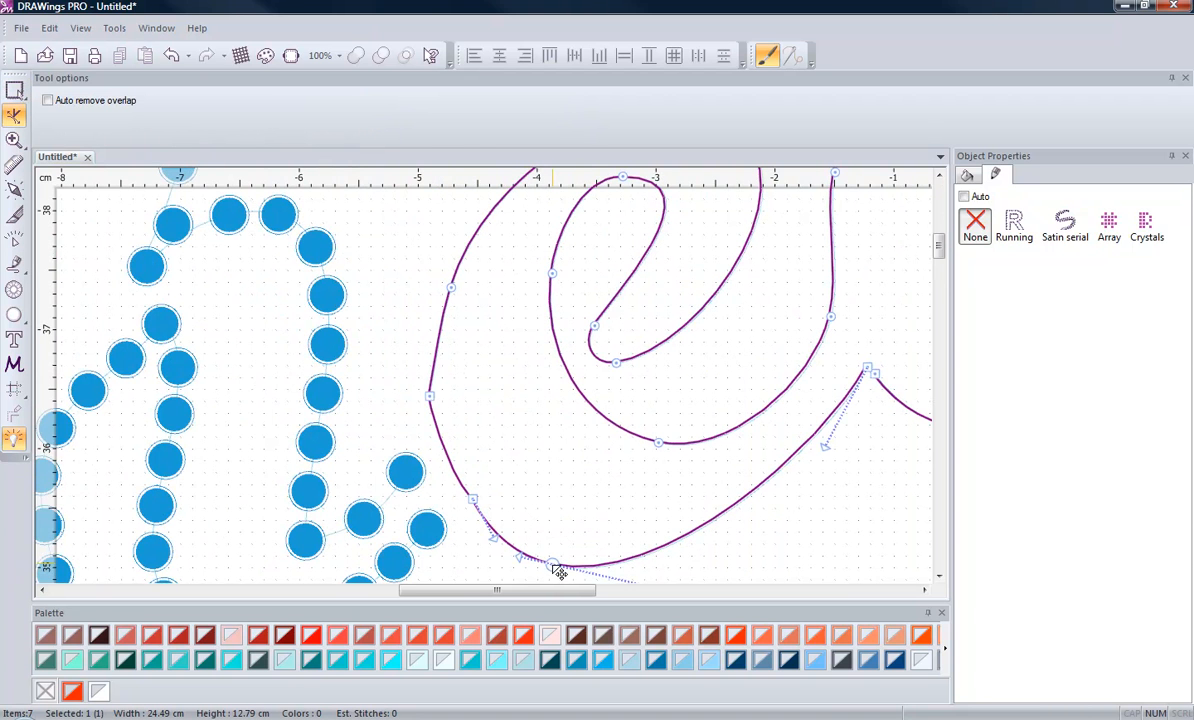
left_click(443, 322)
left_click_drag(383, 363, 476, 500)
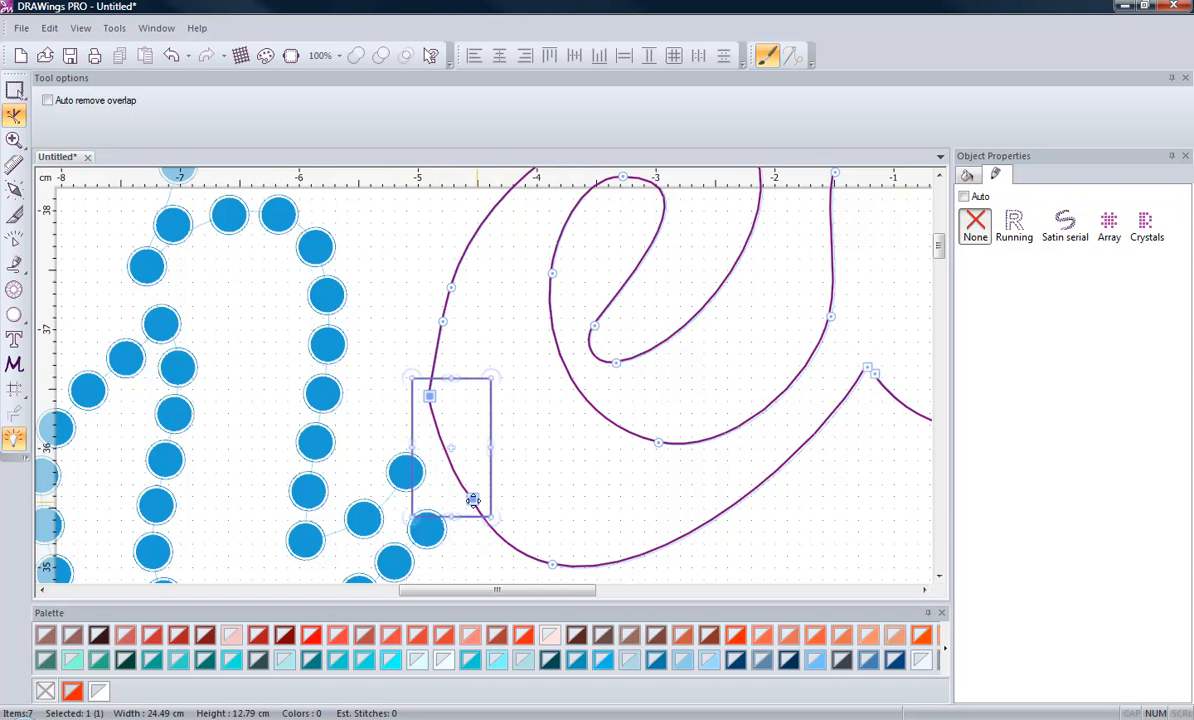
right_click(471, 467)
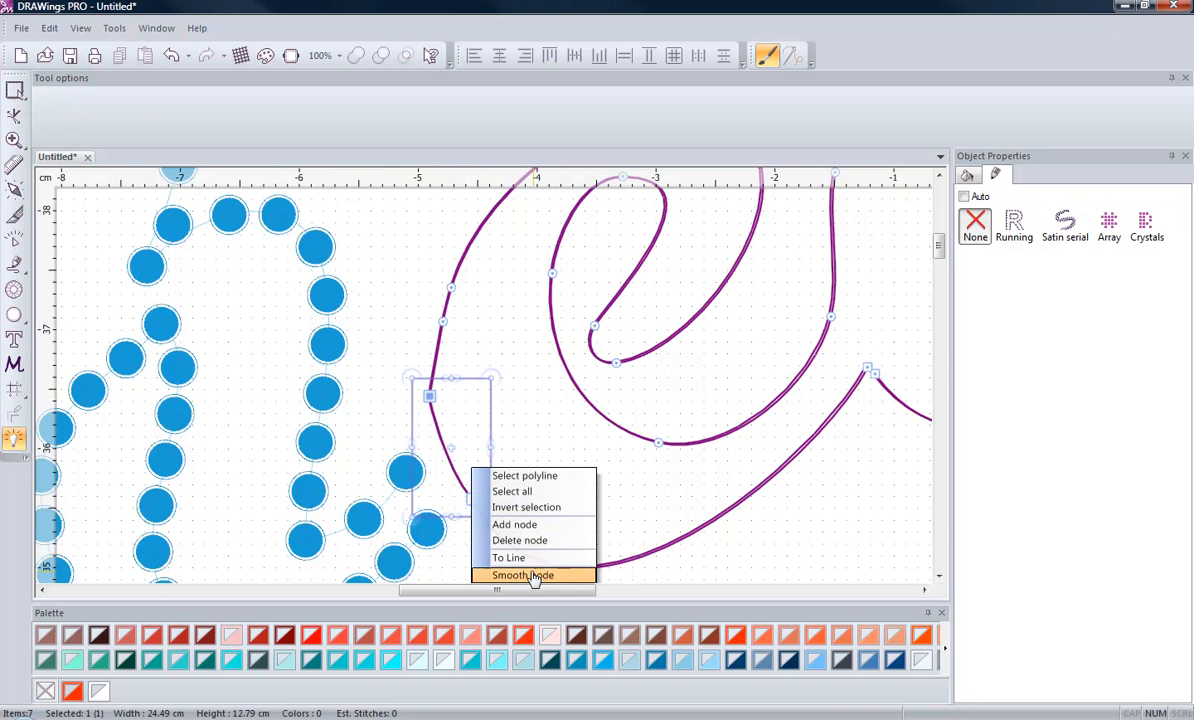
left_click(520, 541)
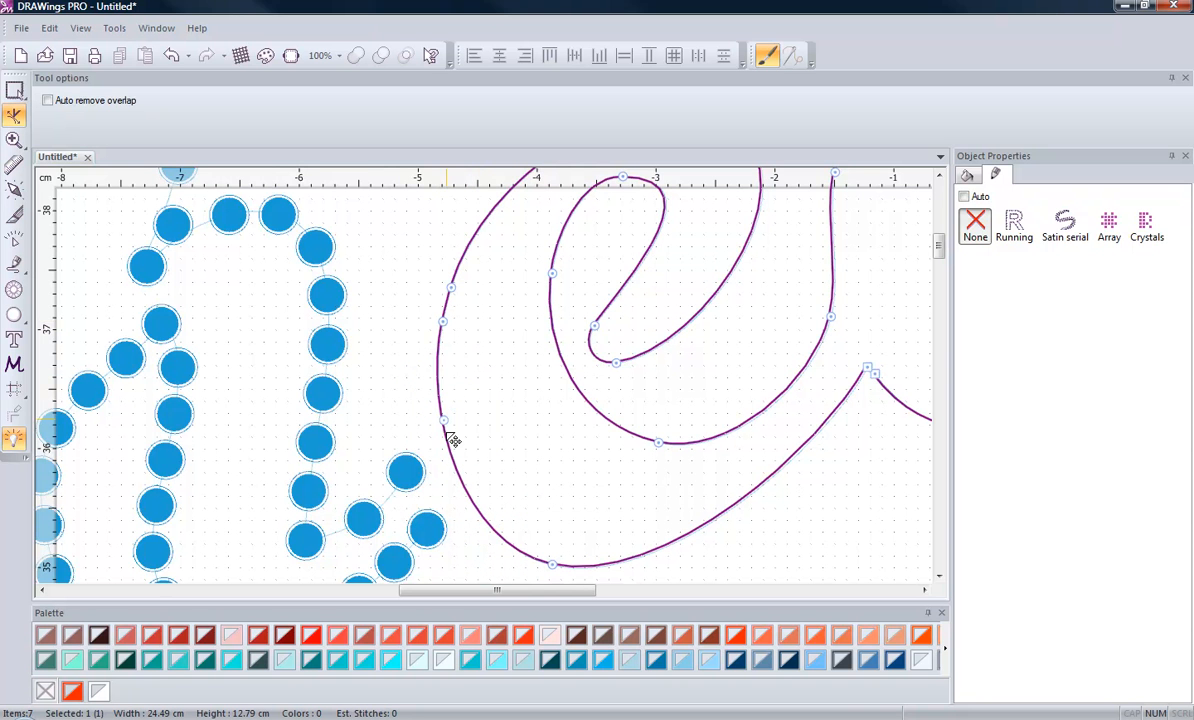
scroll(477, 442, "down", 3)
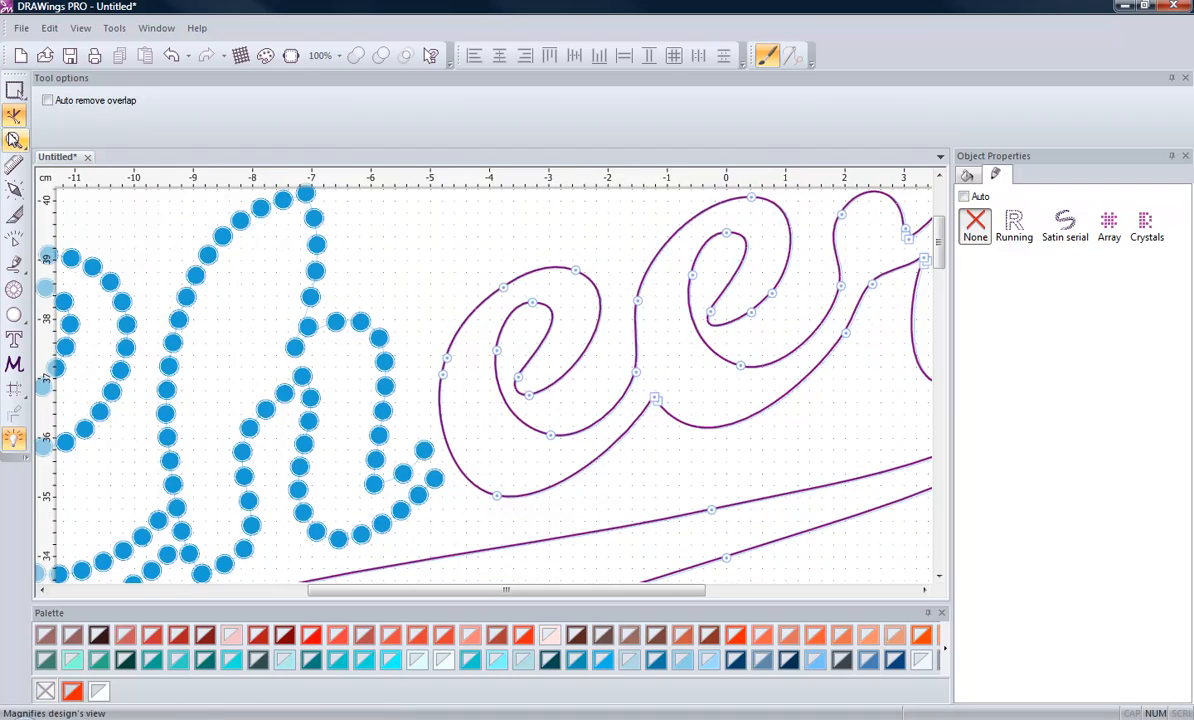
left_click(16, 98)
left_click(415, 303)
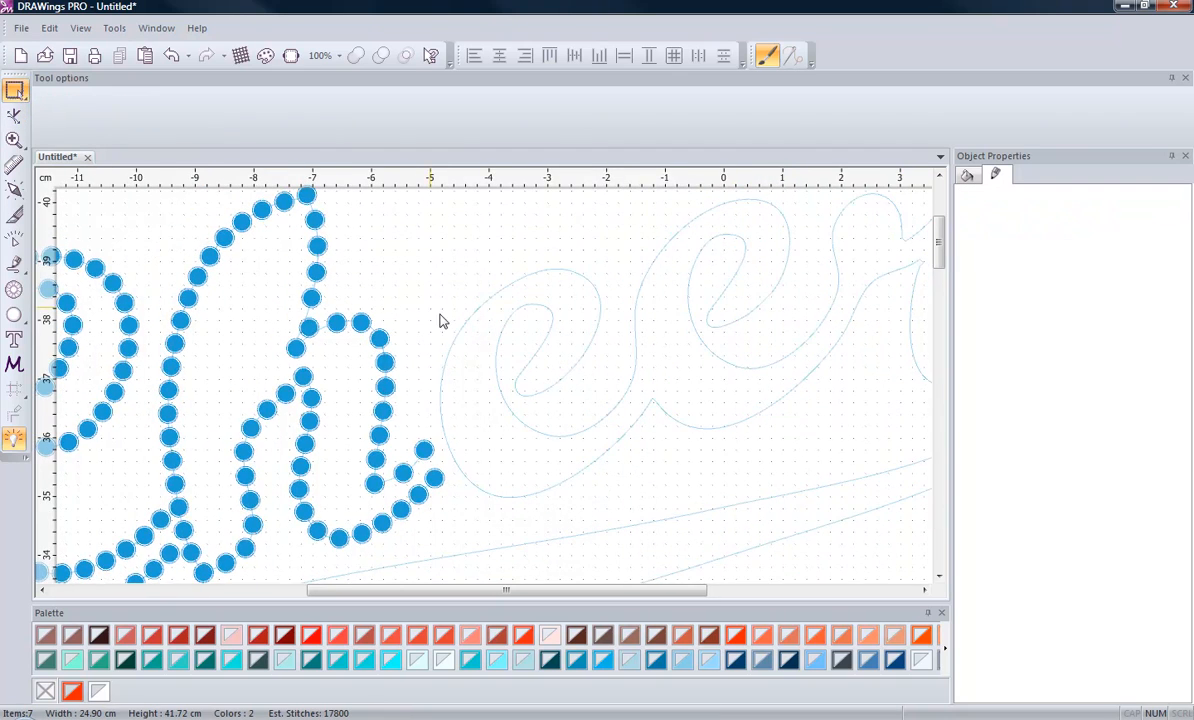
scroll(541, 434, "down", 5)
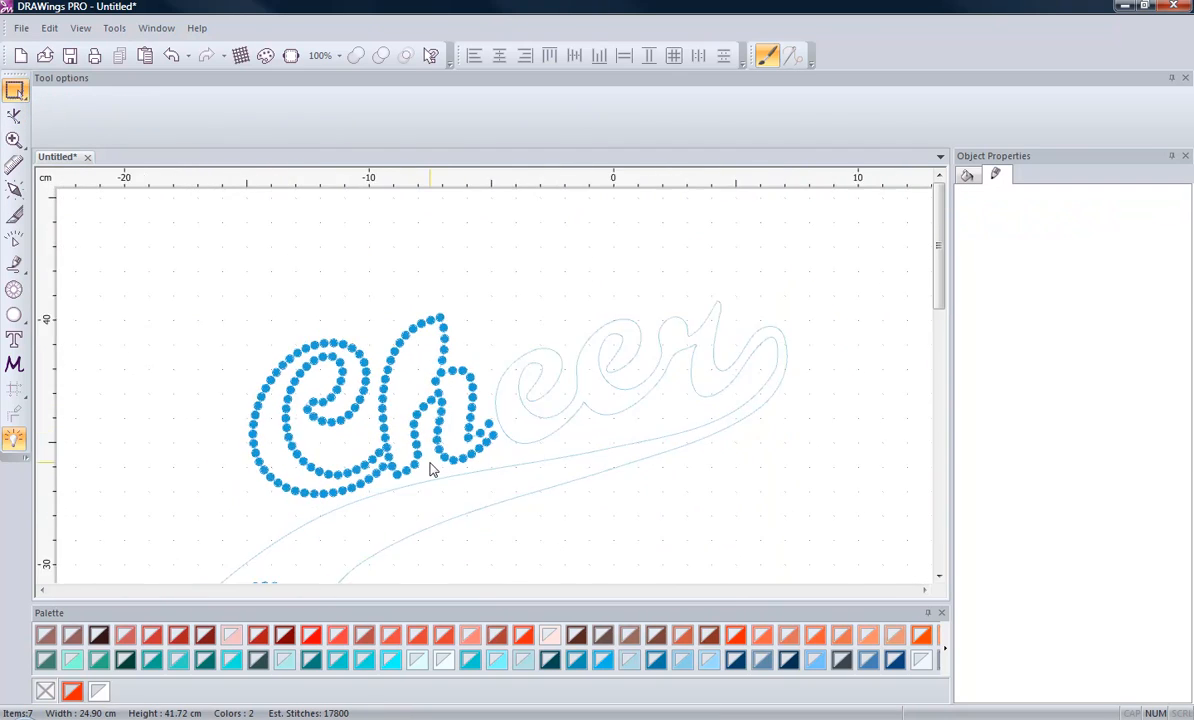
scroll(432, 470, "up", 4)
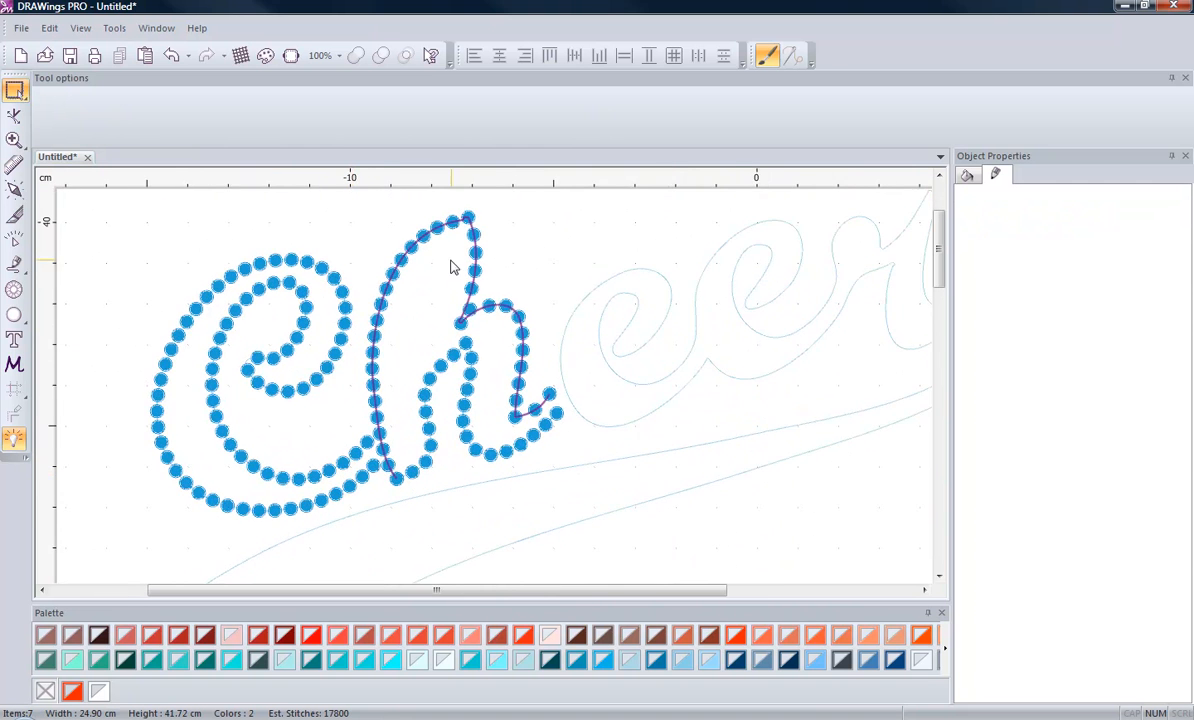
scroll(455, 272, "down", 2)
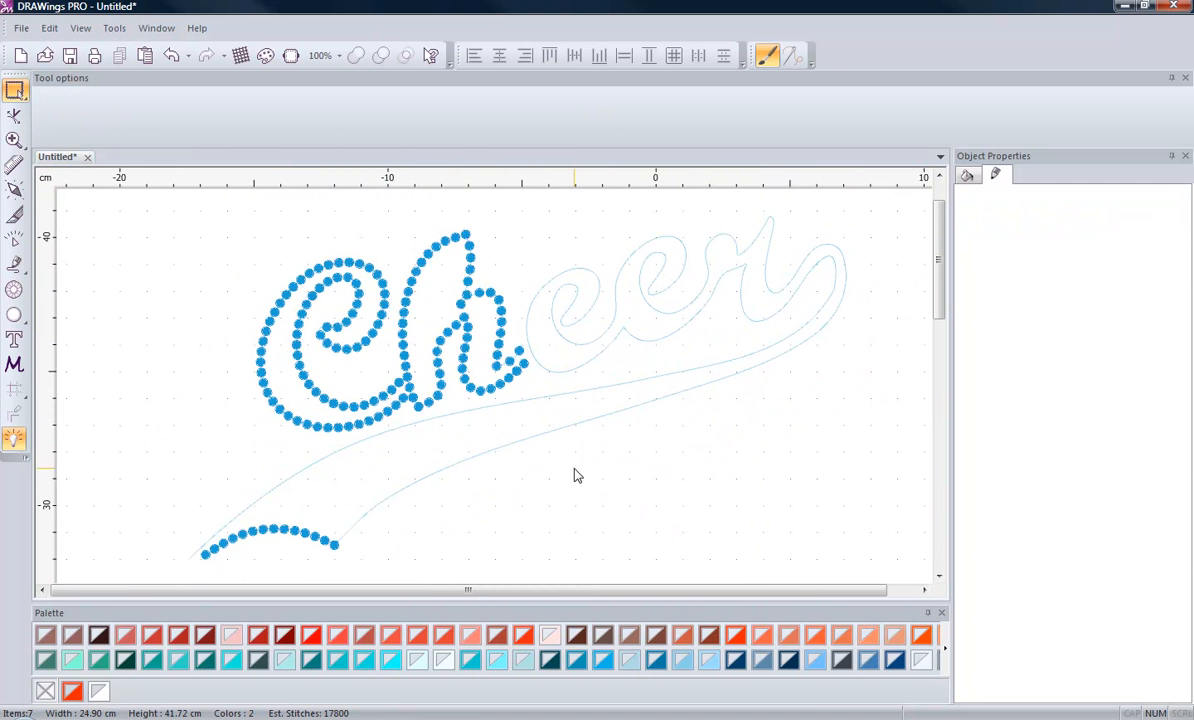